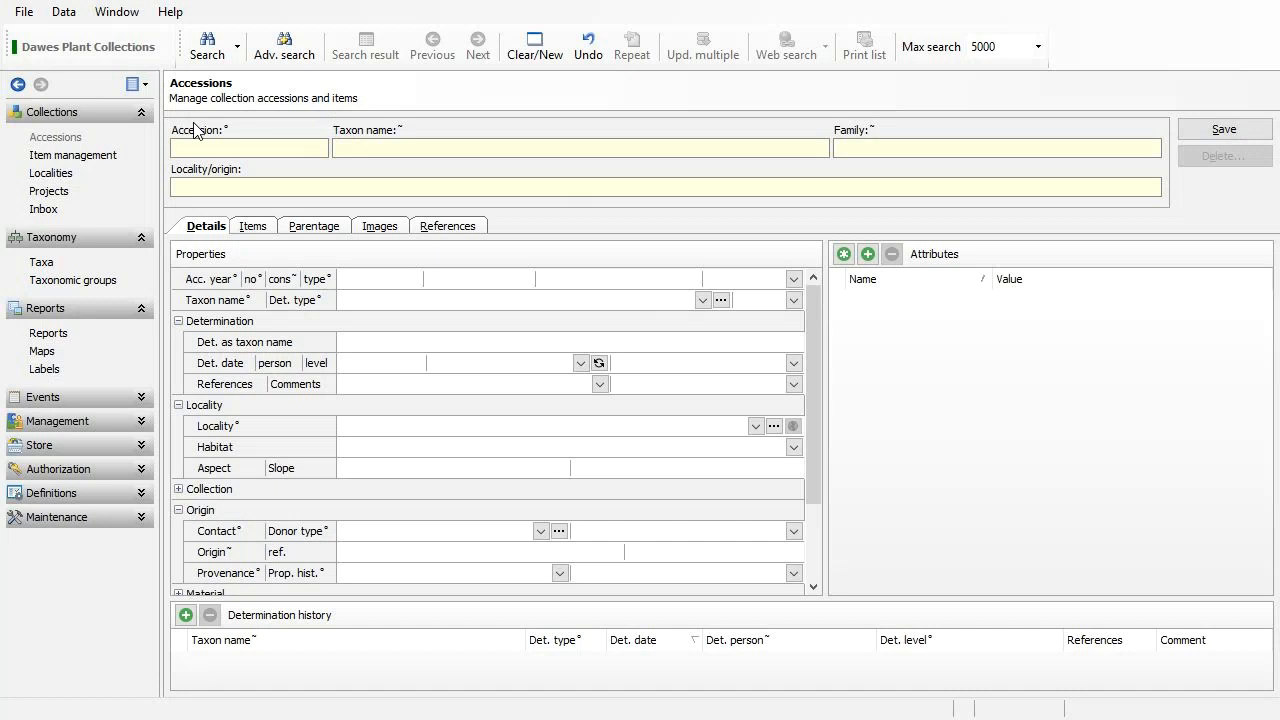
Expand the Store group in the IrisBG navigation pane to show its options.
{"action": "left_click", "coordinate": [64, 445]}
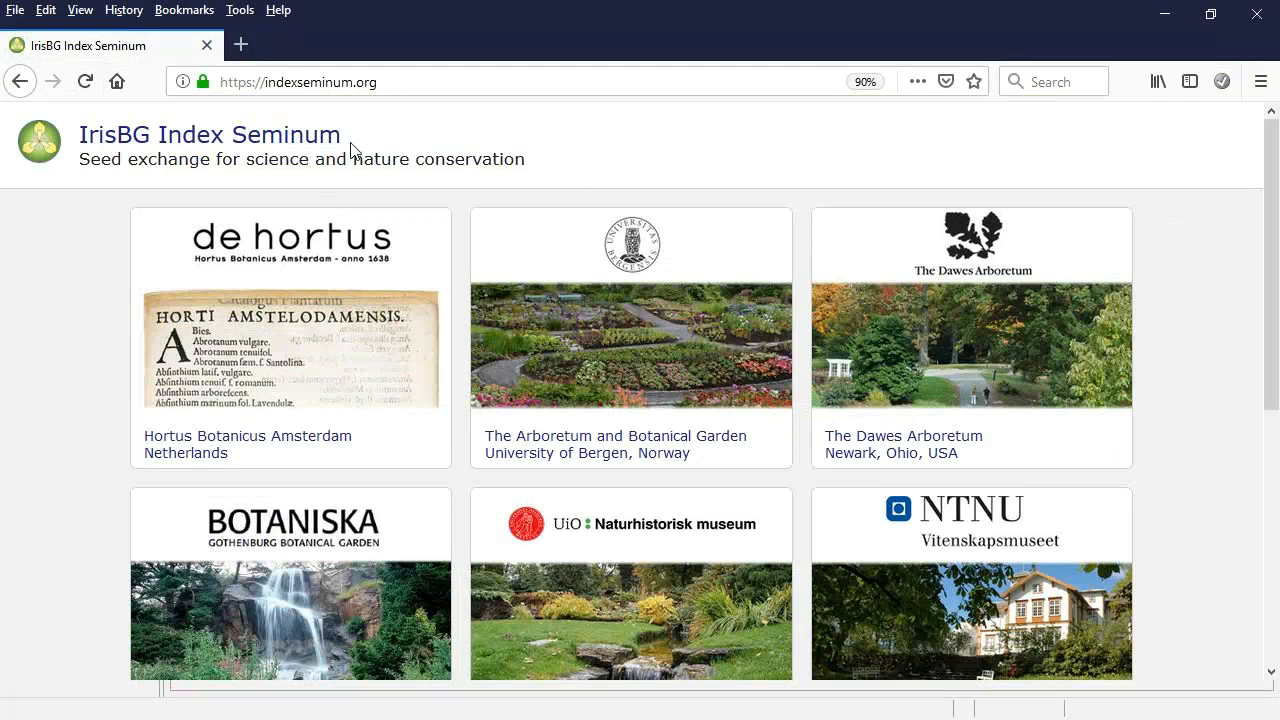
Switch the browser to full screen and open The Dawes Arboretum's Index Seminum 2017 page.
{"action": "key", "text": "F11"}
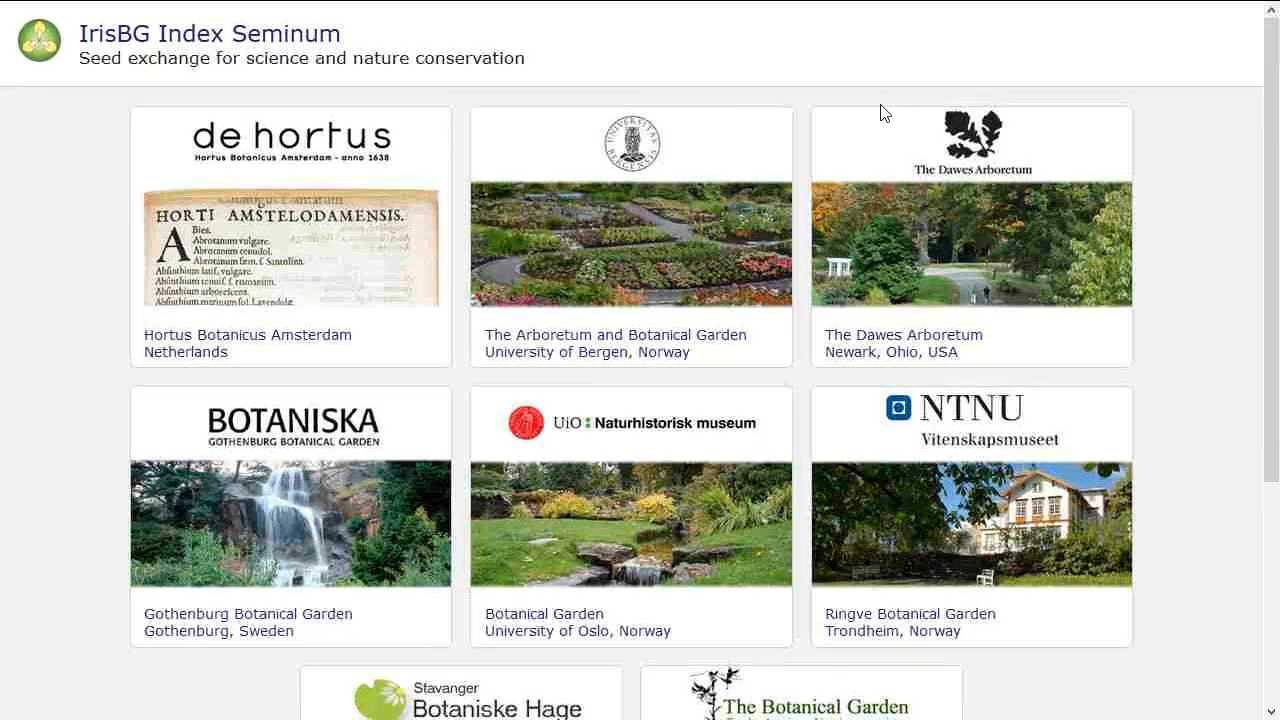
{"action": "left_click", "coordinate": [956, 157]}
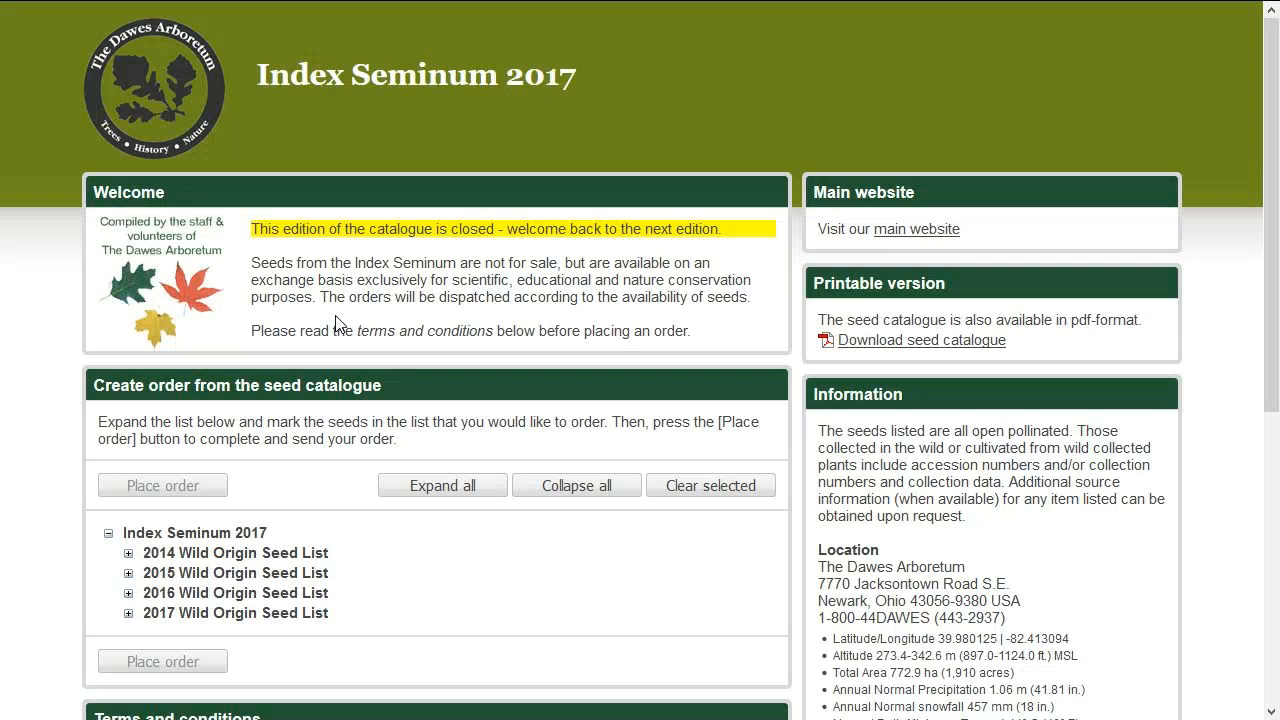
Expand the 2017 Wild Origin Seed List and its Aceraceae, Aristolochiaceae and Clusiaceae families.
{"action": "scroll", "coordinate": [336, 323], "scroll_direction": "down", "scroll_amount": 3}
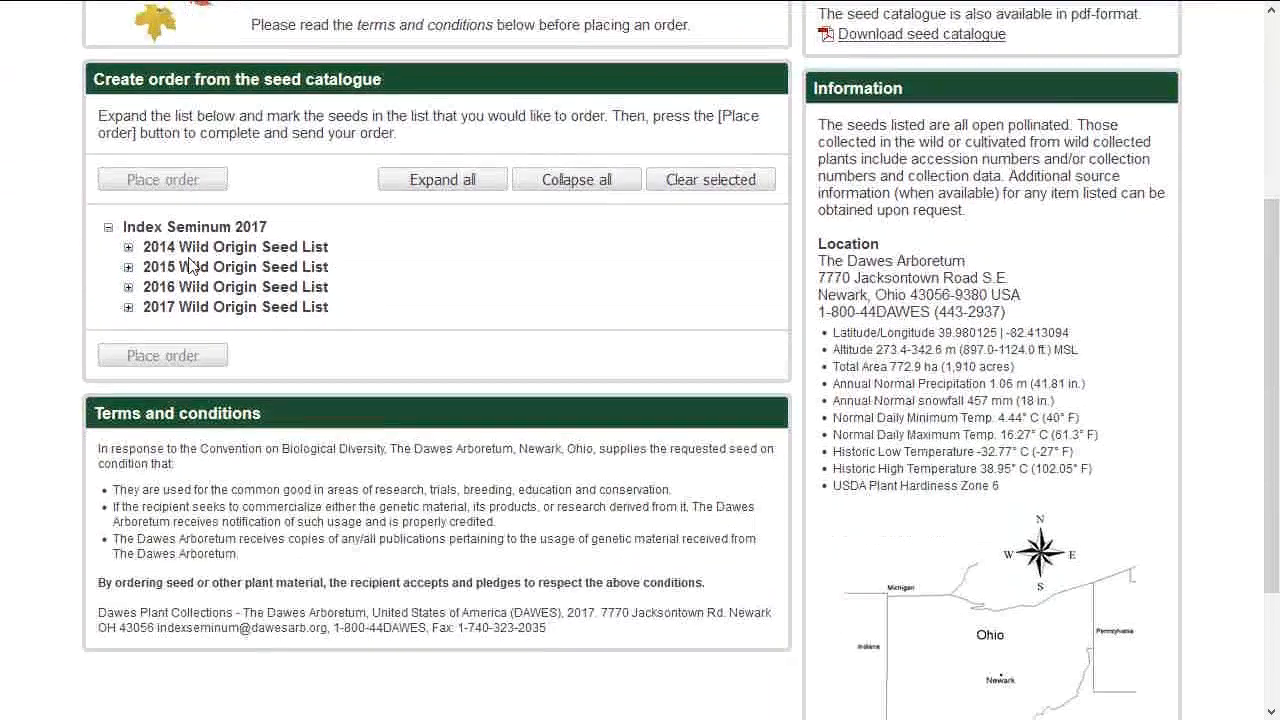
{"action": "left_click", "coordinate": [147, 310]}
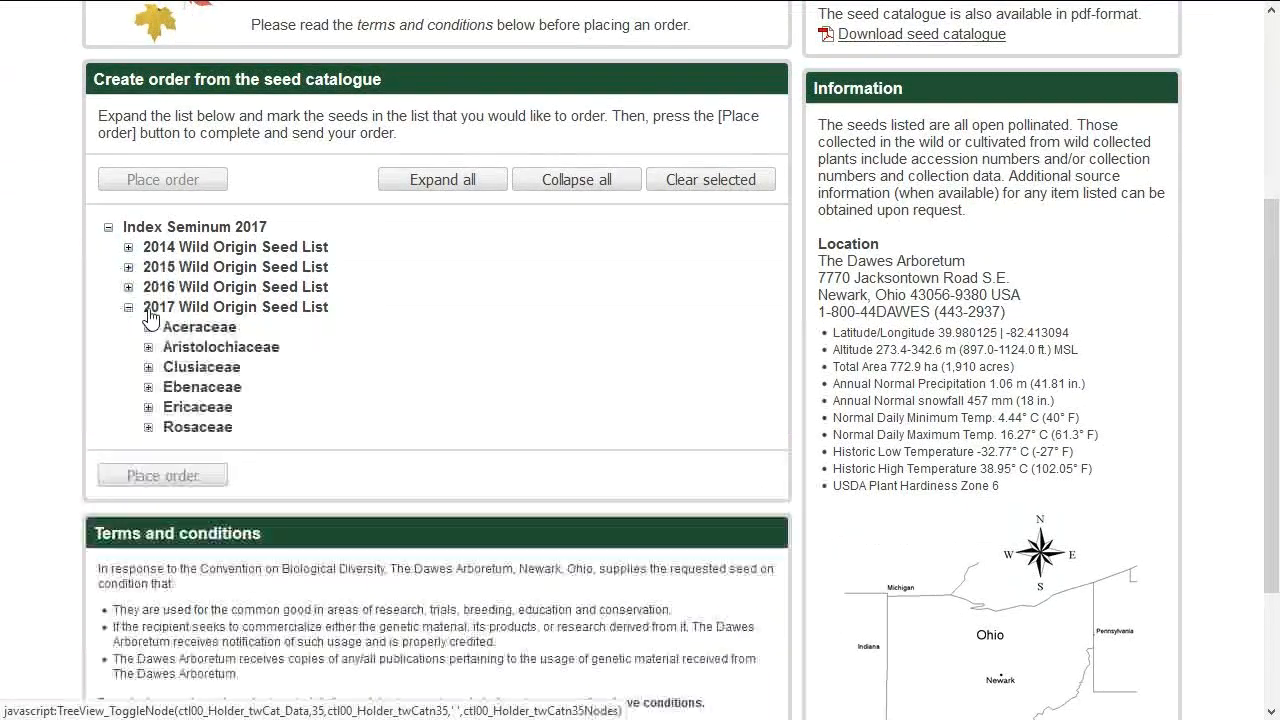
{"action": "left_click", "coordinate": [148, 327]}
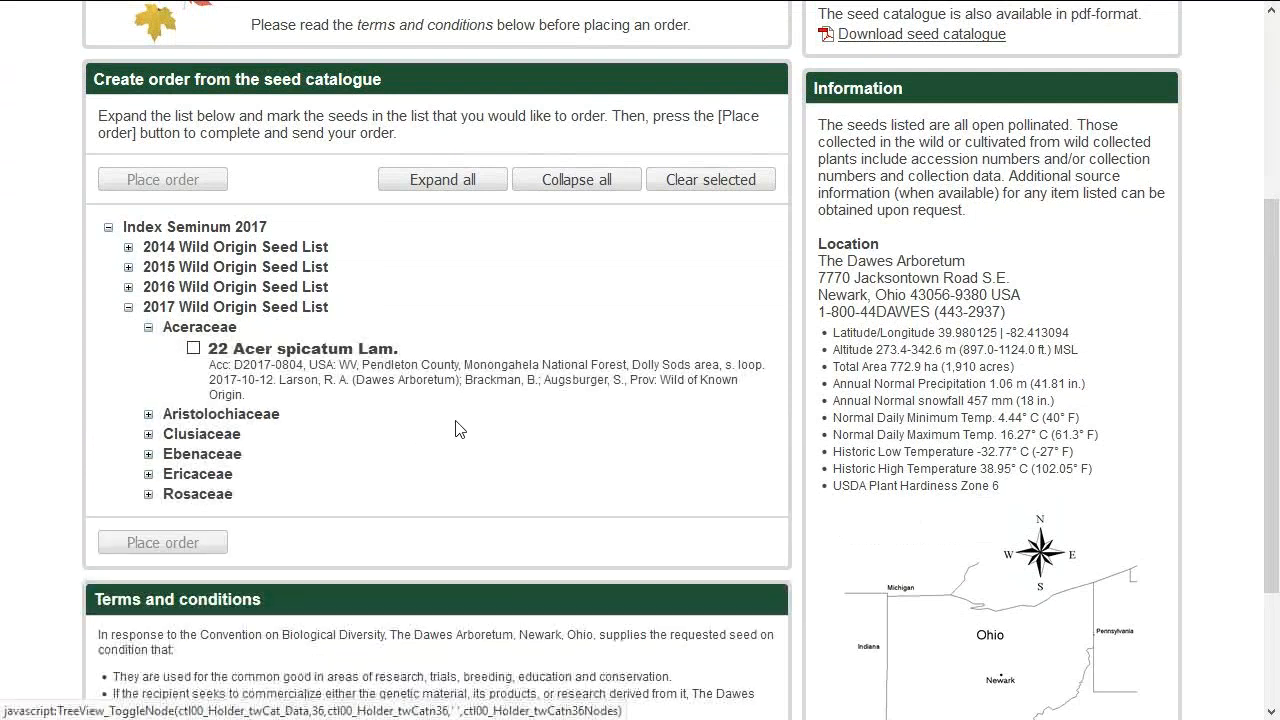
{"action": "left_click", "coordinate": [148, 414]}
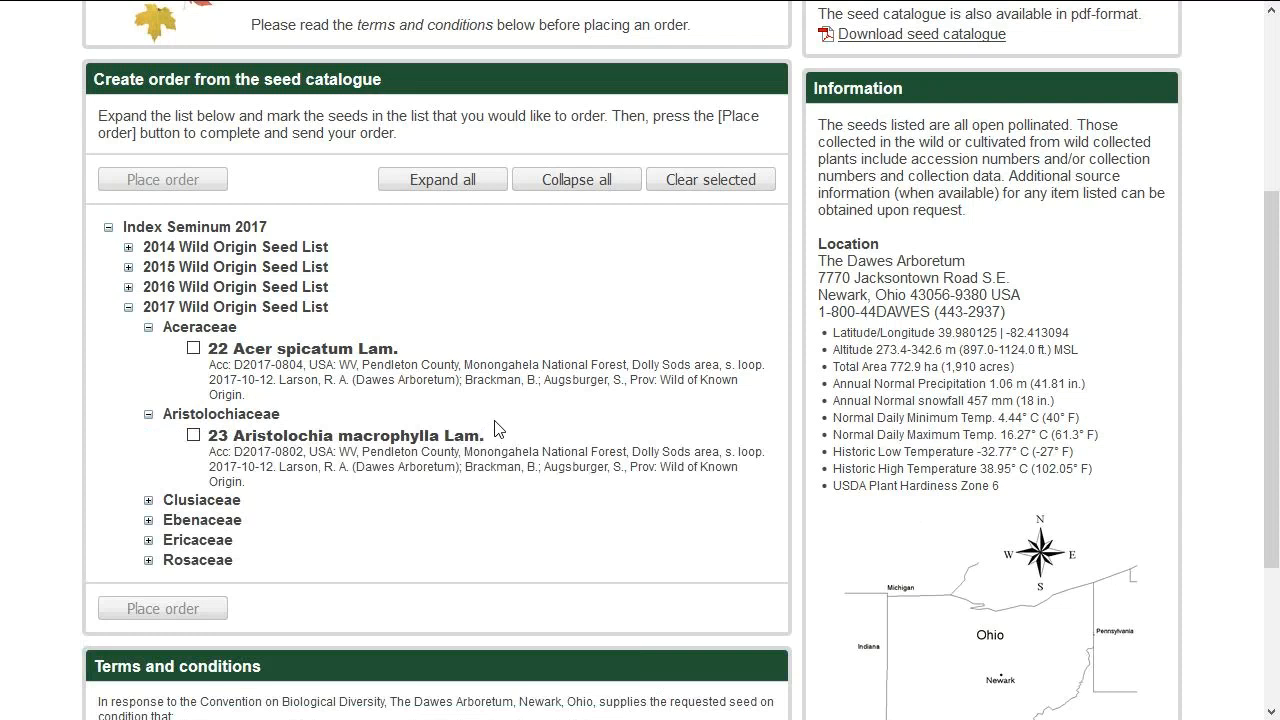
{"action": "left_click", "coordinate": [148, 502]}
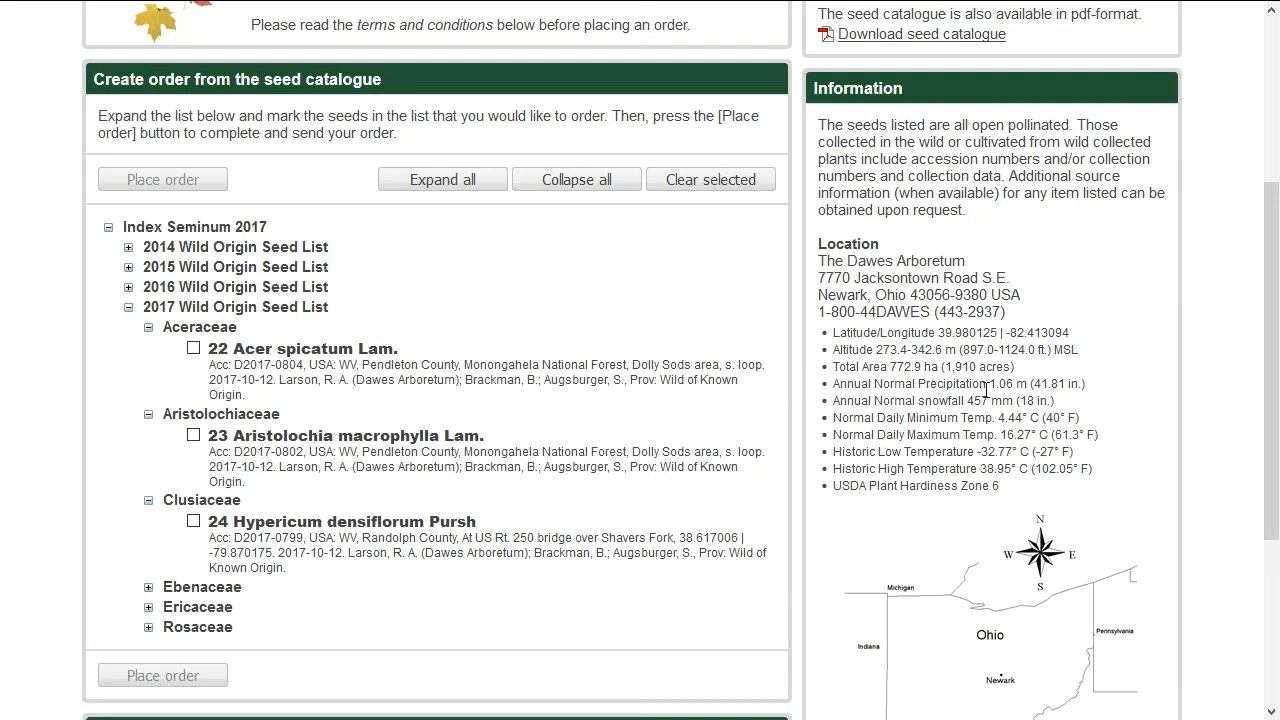
{"action": "scroll", "coordinate": [996, 486], "scroll_direction": "down", "scroll_amount": 2}
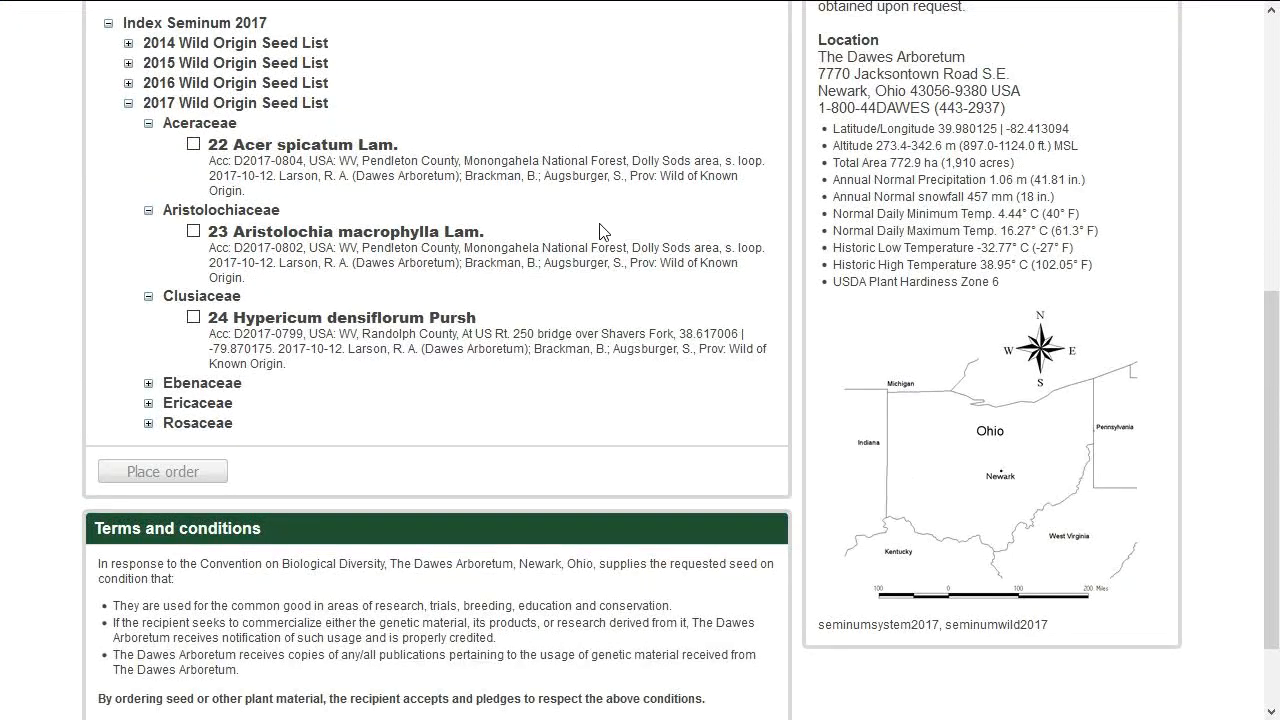
{"action": "scroll", "coordinate": [603, 225], "scroll_direction": "up", "scroll_amount": 1}
{"action": "scroll", "coordinate": [598, 218], "scroll_direction": "up", "scroll_amount": 2}
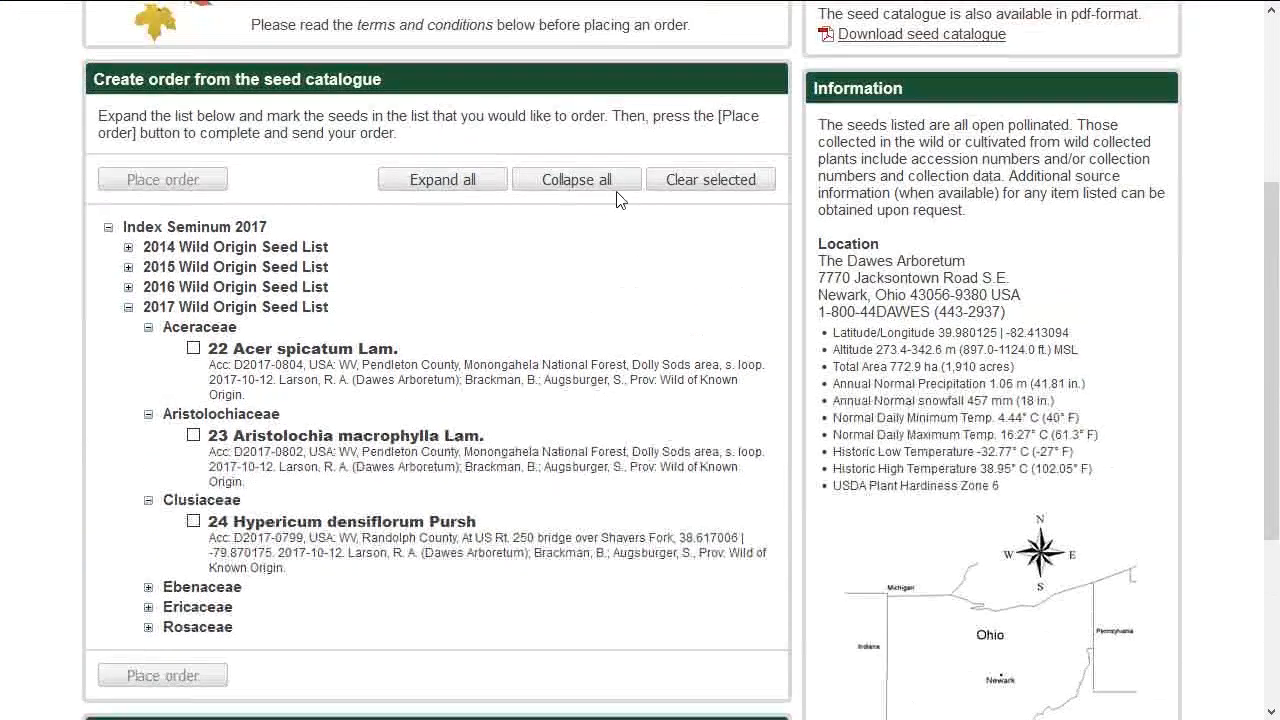
{"action": "scroll", "coordinate": [615, 140], "scroll_direction": "up", "scroll_amount": 2}
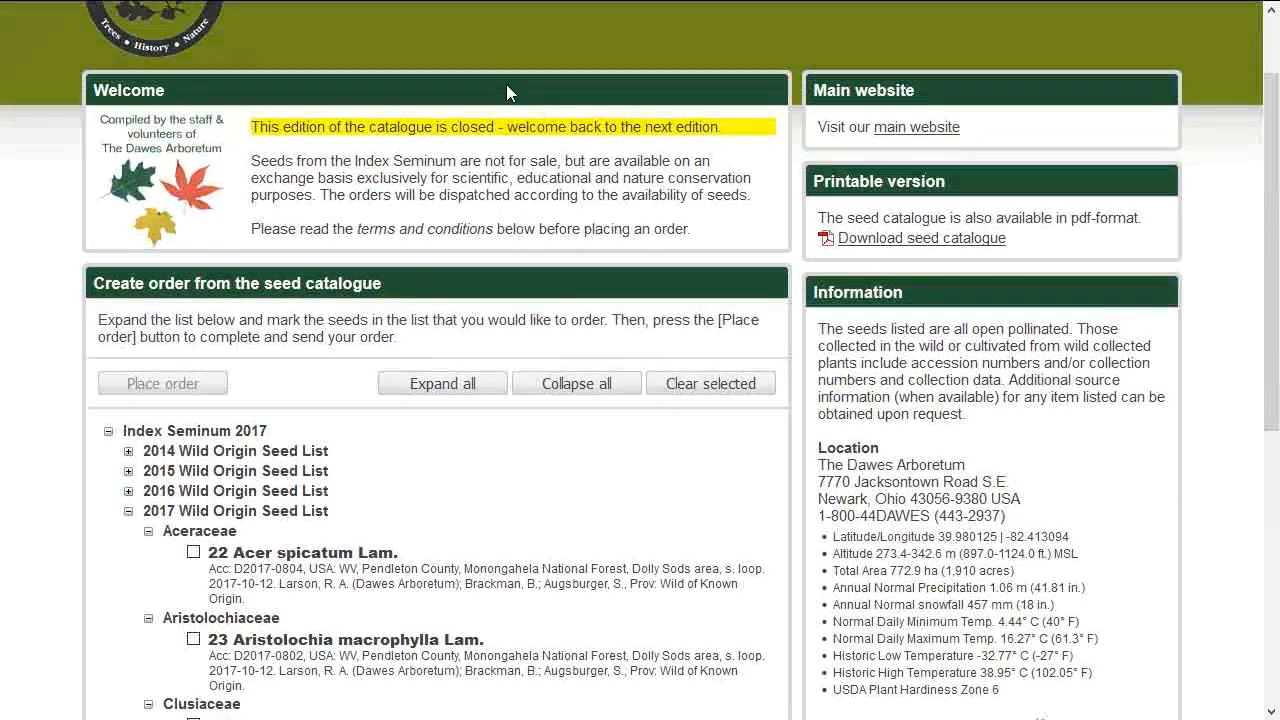
{"action": "scroll", "coordinate": [508, 90], "scroll_direction": "up", "scroll_amount": 1}
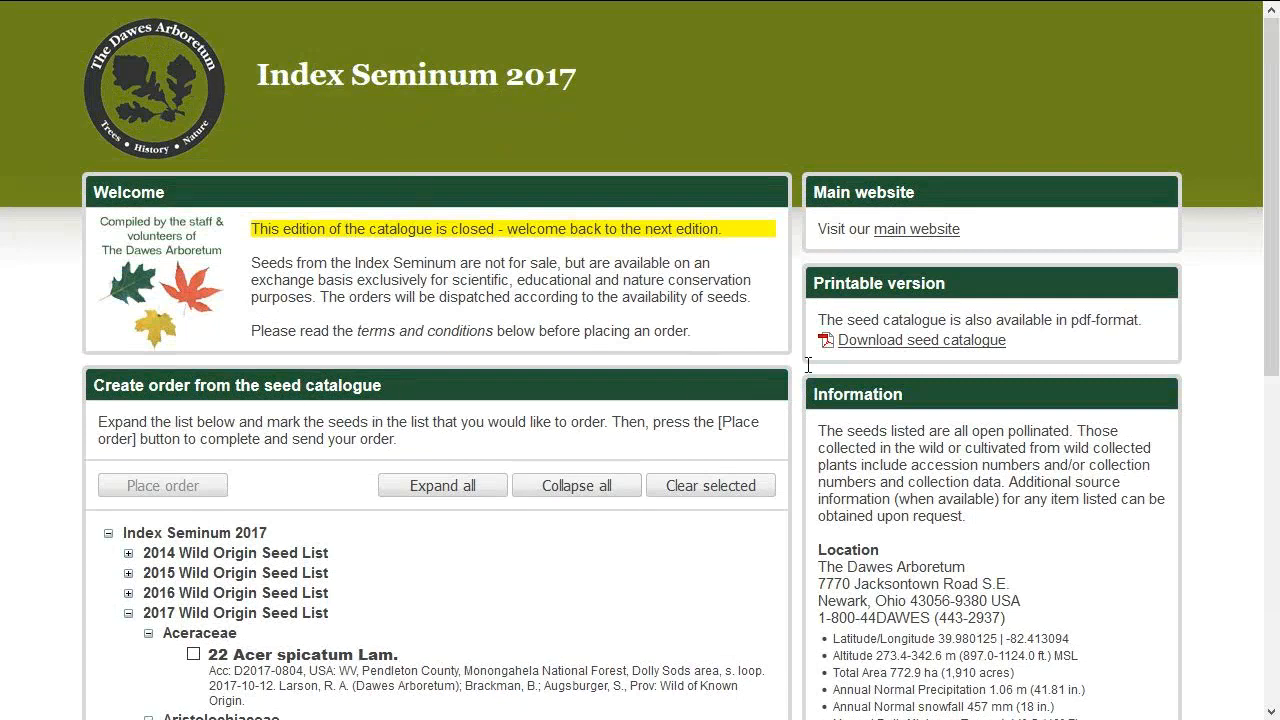
{"action": "scroll", "coordinate": [514, 508], "scroll_direction": "down", "scroll_amount": 3}
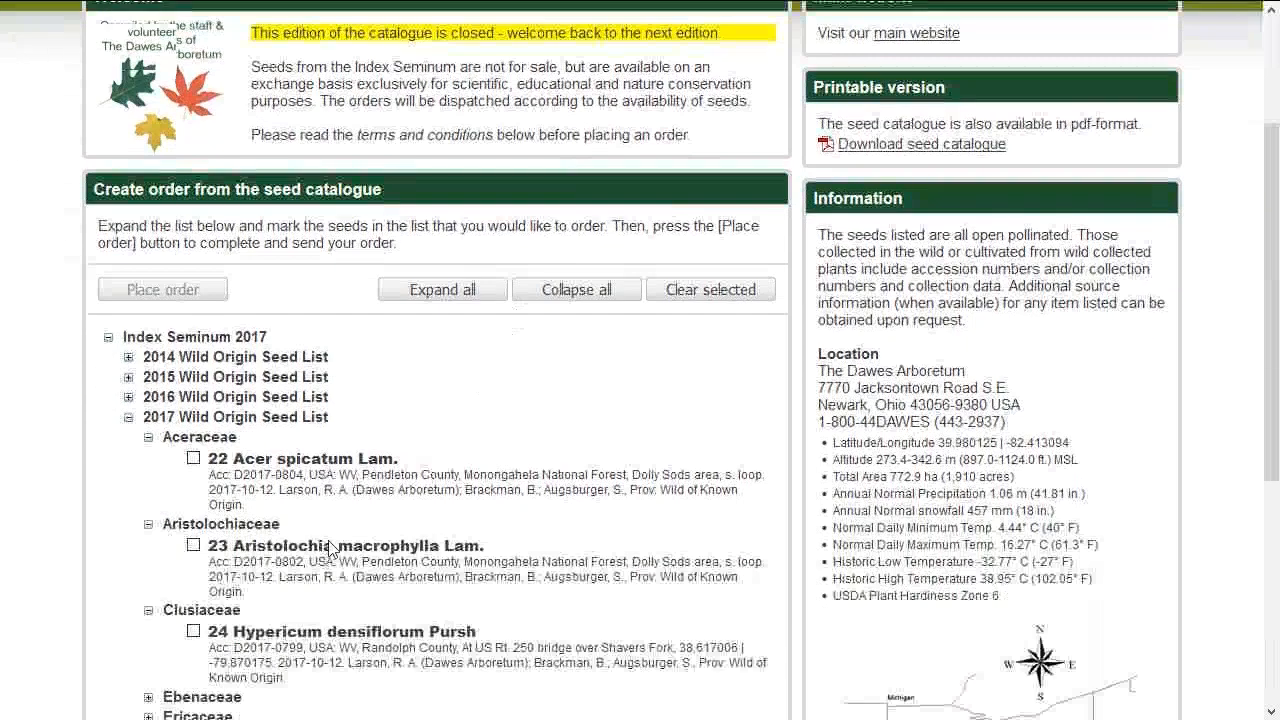
Tick seeds 22 Acer spicatum and 23 Aristolochia macrophylla, then highlight the edition-closed notice.
{"action": "left_click", "coordinate": [193, 348]}
{"action": "left_click", "coordinate": [193, 435]}
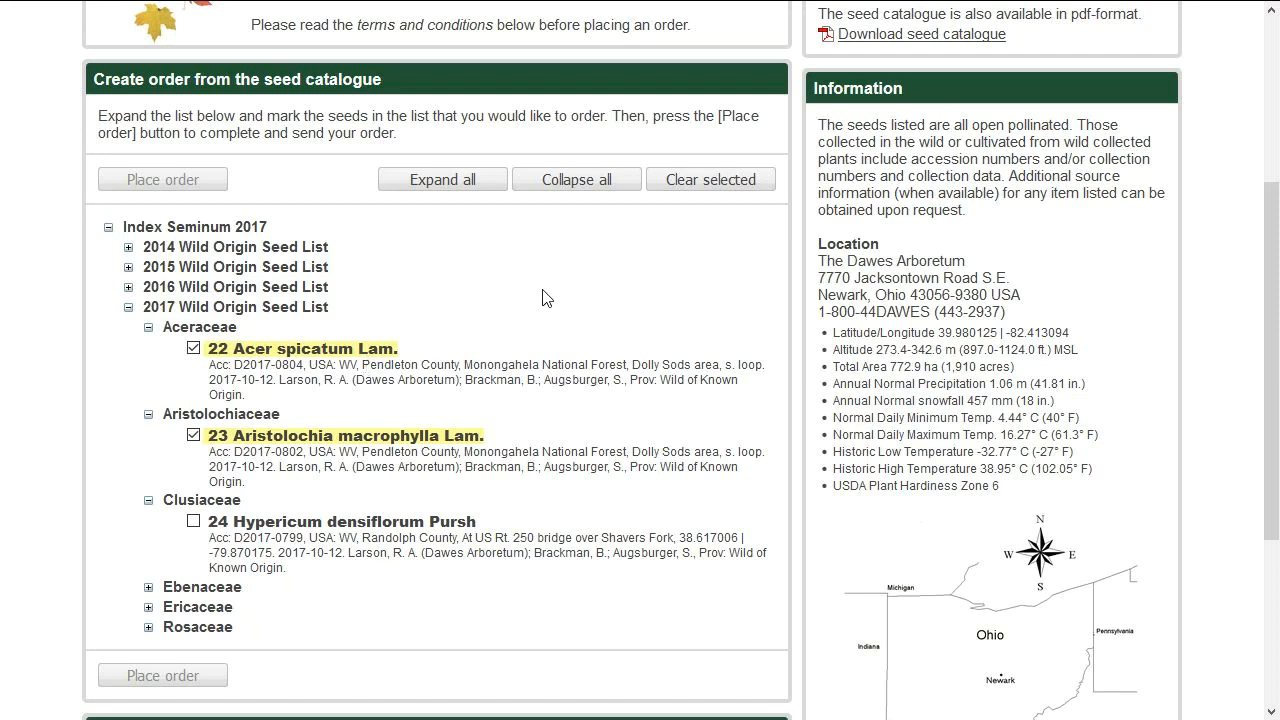
{"action": "scroll", "coordinate": [542, 298], "scroll_direction": "up", "scroll_amount": 3}
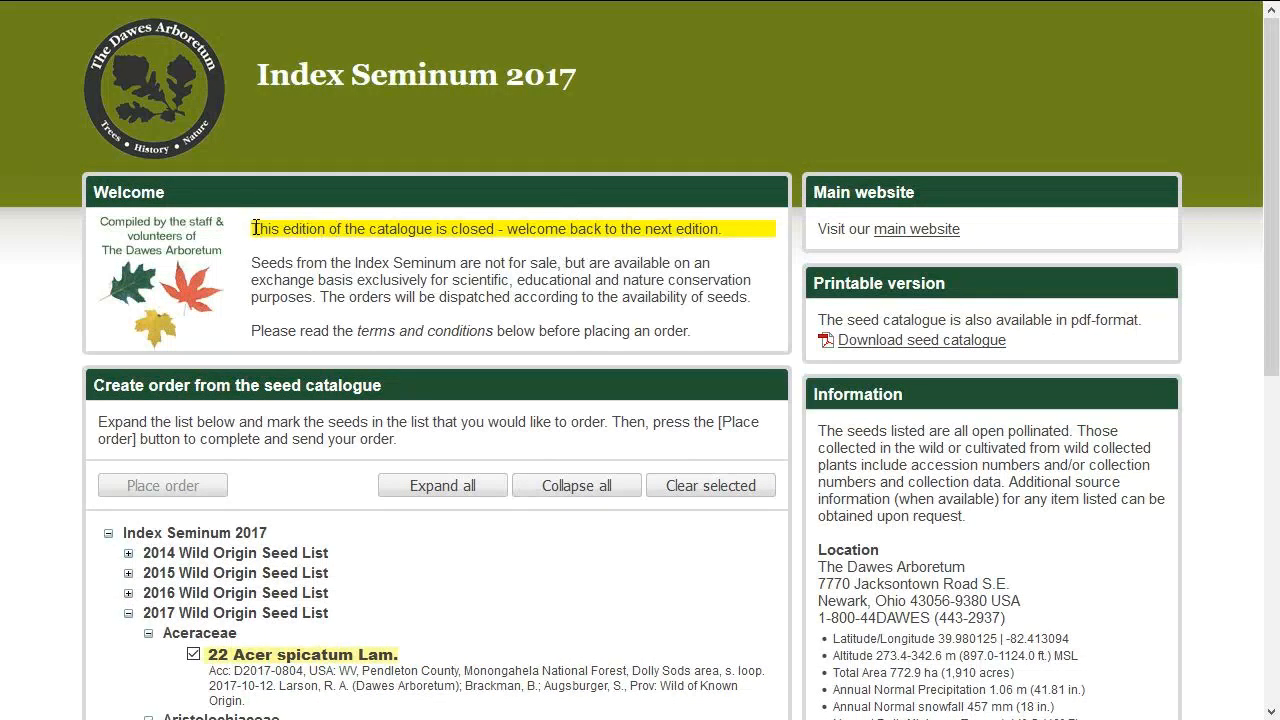
{"action": "left_click_drag", "start_coordinate": [258, 228], "coordinate": [291, 228]}
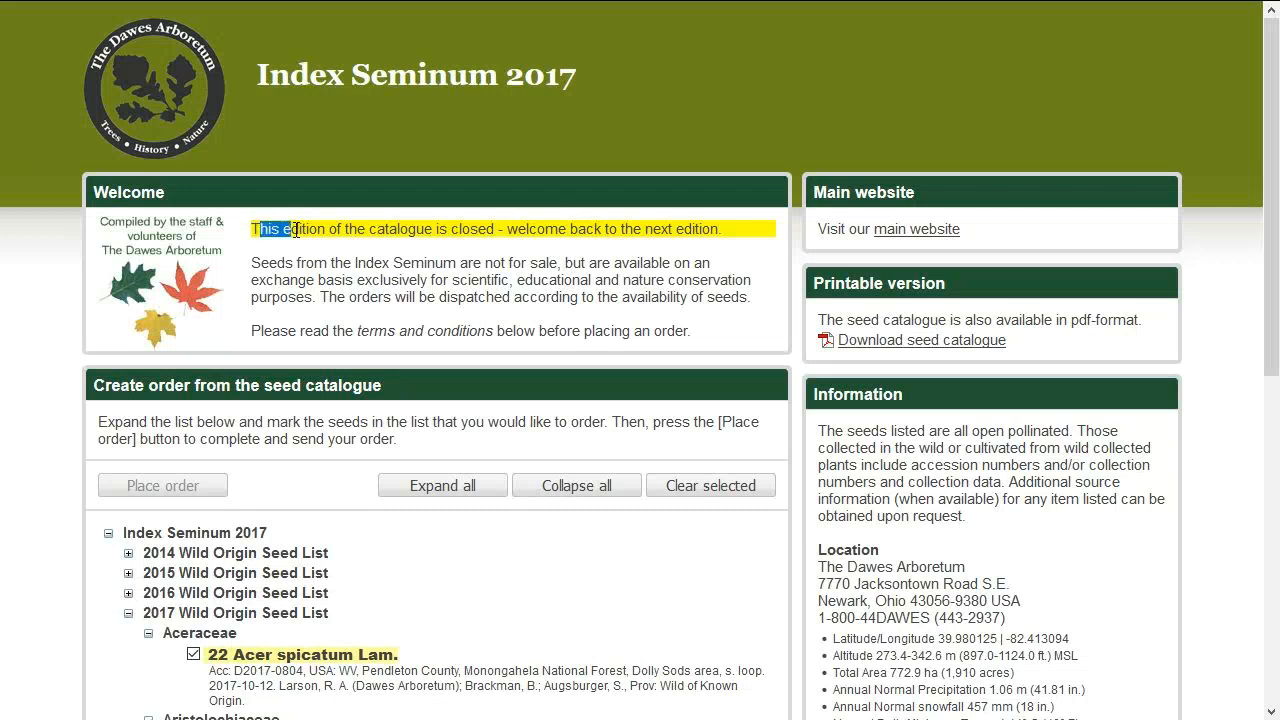
Open the printable 2017 seed catalogue PDF and scroll through its opening pages.
{"action": "left_click", "coordinate": [951, 343]}
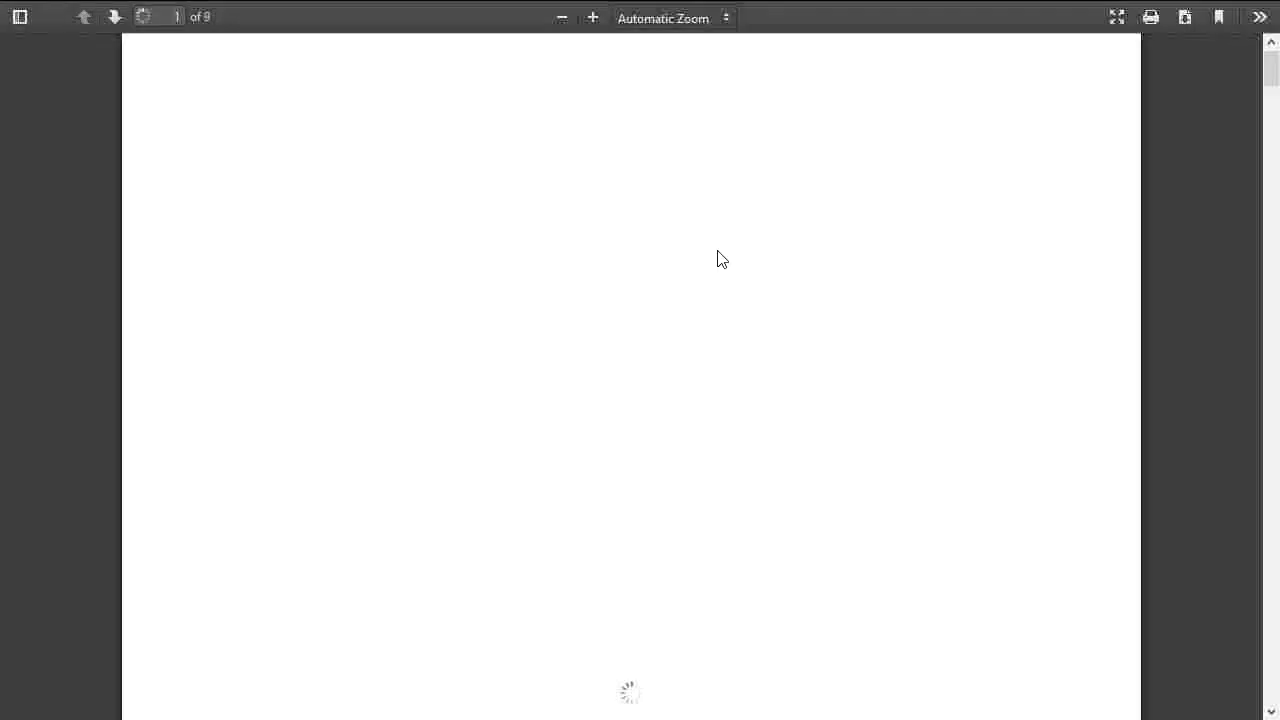
{"action": "scroll", "coordinate": [614, 310], "scroll_direction": "down", "scroll_amount": 15}
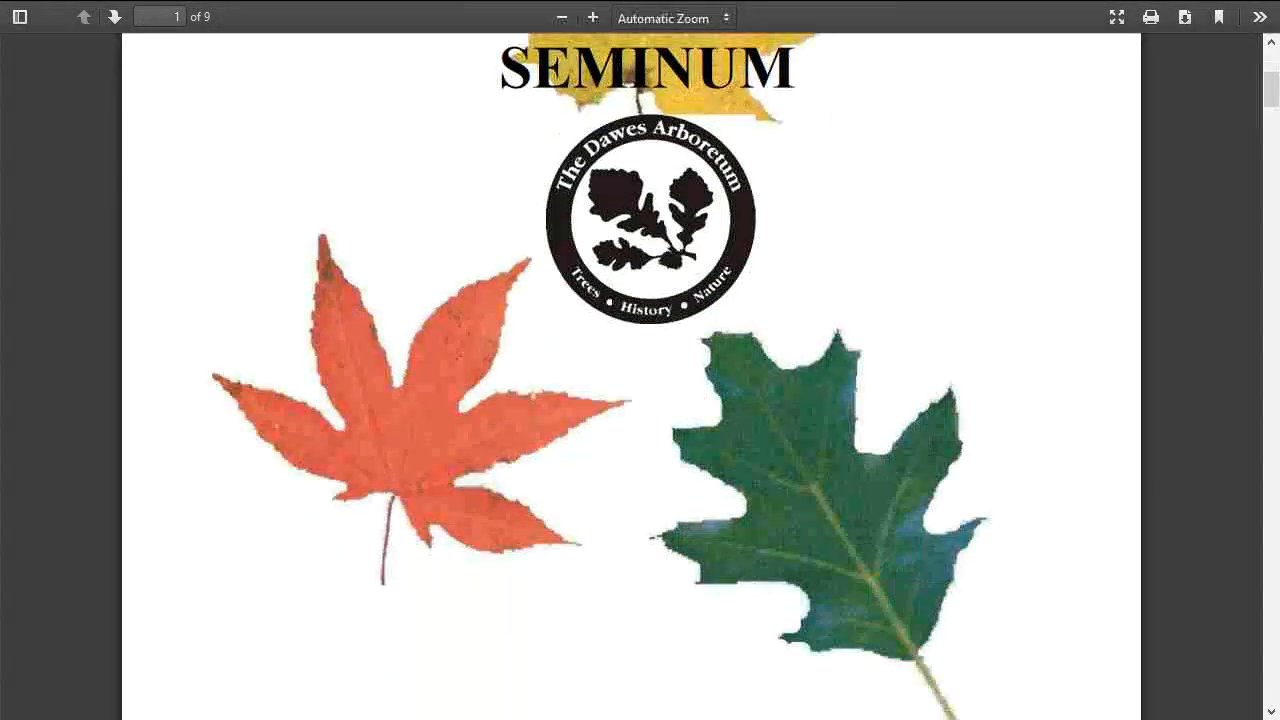
{"action": "scroll", "coordinate": [610, 320], "scroll_direction": "down", "scroll_amount": 10}
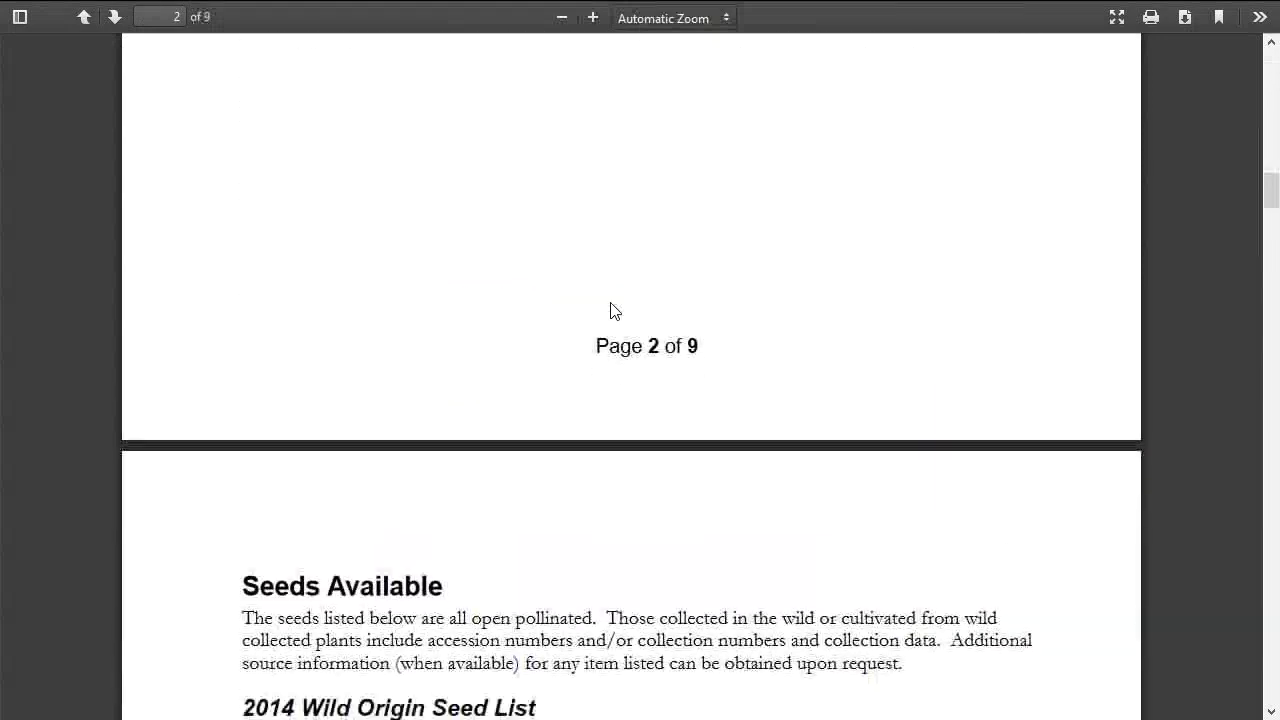
{"action": "mouse_move", "coordinate": [548, 8]}
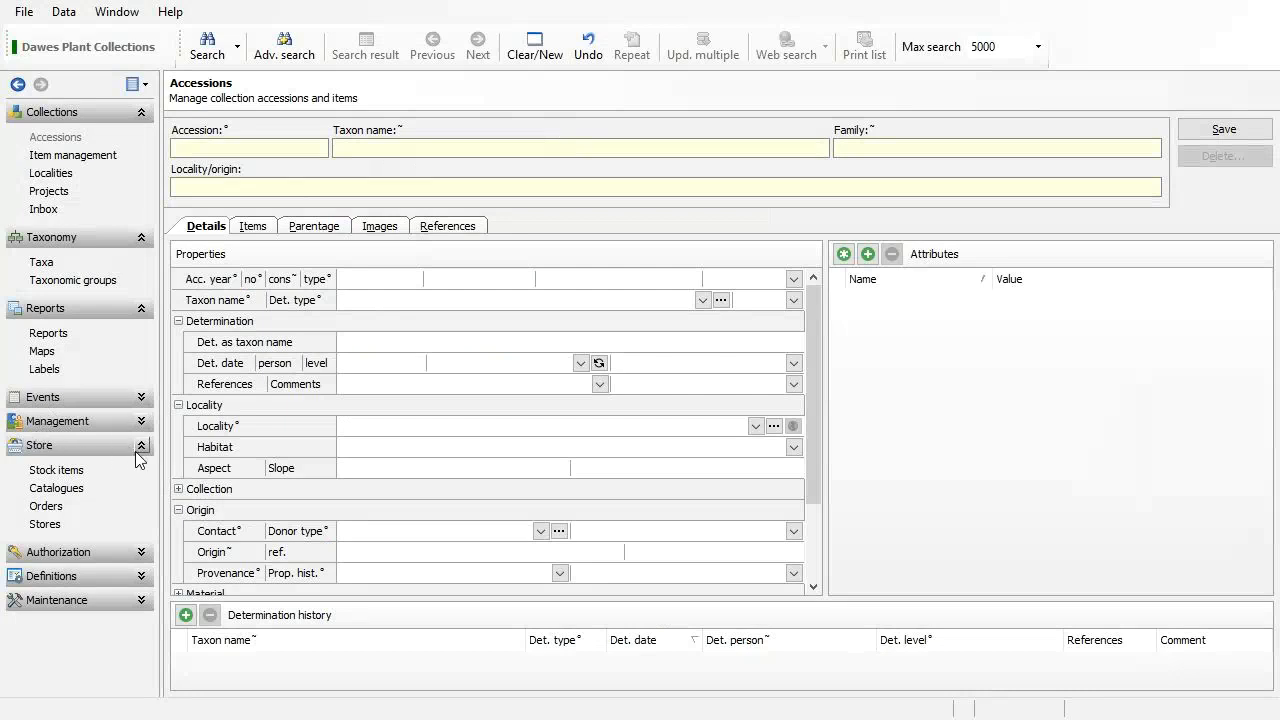
Open the INDEXSEMINUM store configuration and toggle Predef. cust. on and back off.
{"action": "left_click", "coordinate": [45, 524]}
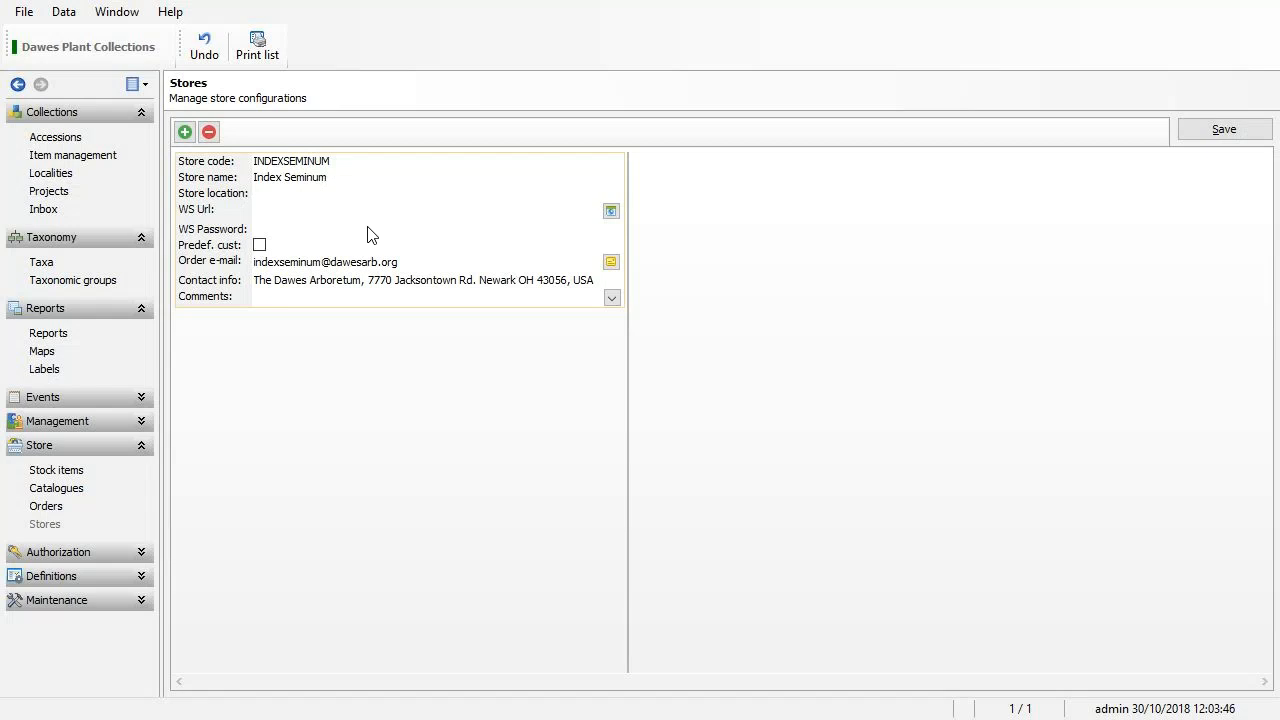
{"action": "left_click", "coordinate": [260, 245]}
{"action": "left_click", "coordinate": [260, 245]}
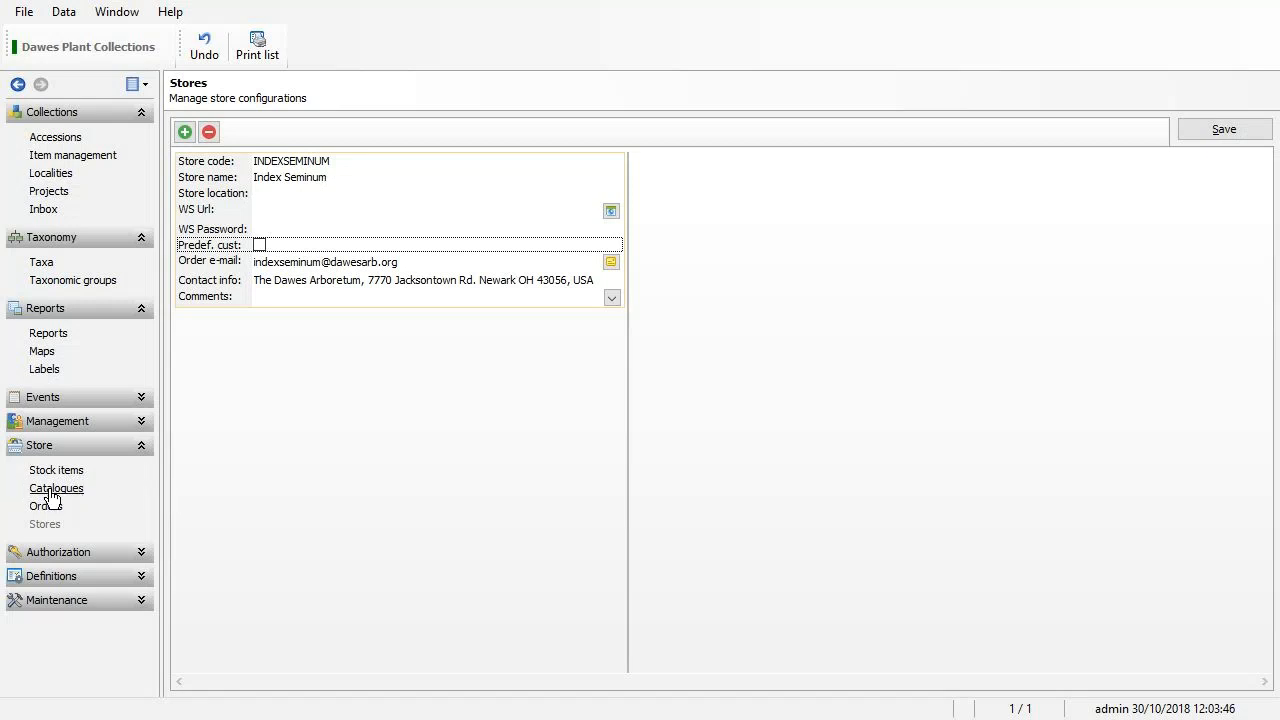
Go to the Catalogues page, discarding the unsaved store changes.
{"action": "left_click", "coordinate": [50, 490]}
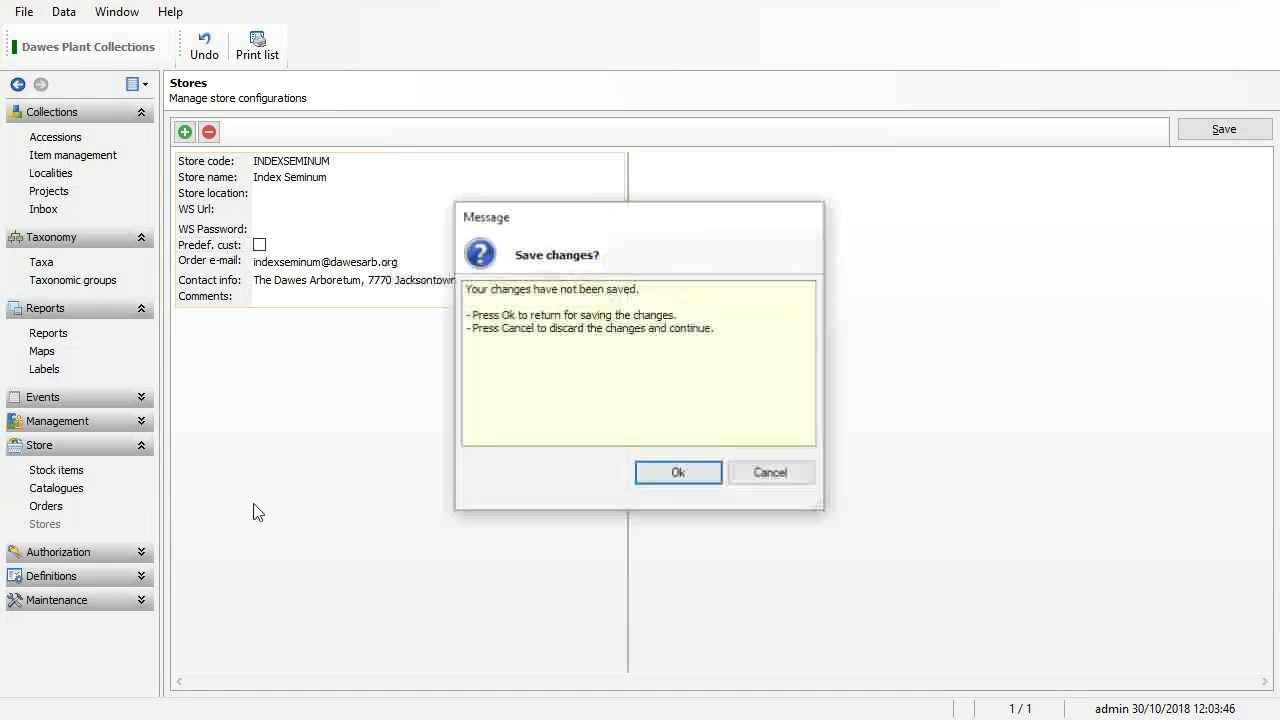
{"action": "left_click", "coordinate": [780, 477]}
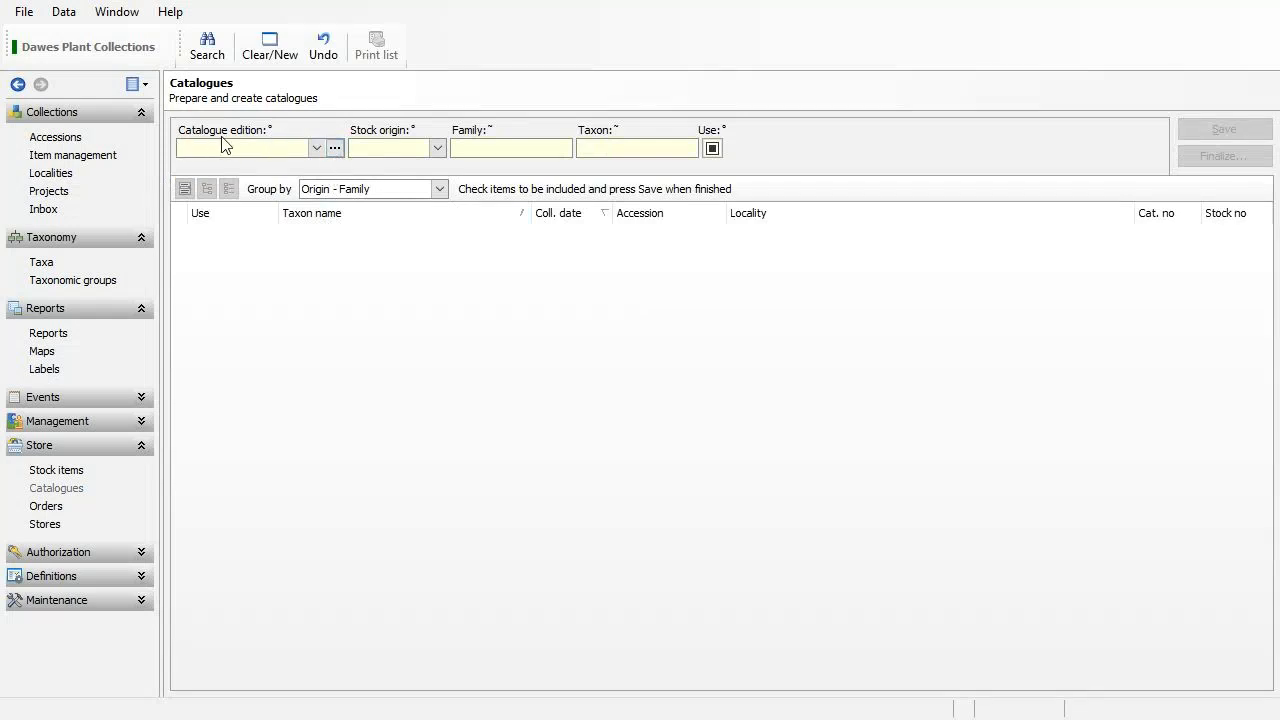
Add a 2018 catalogue edition with status InPrep and Max. items 12.
{"action": "left_click", "coordinate": [335, 148]}
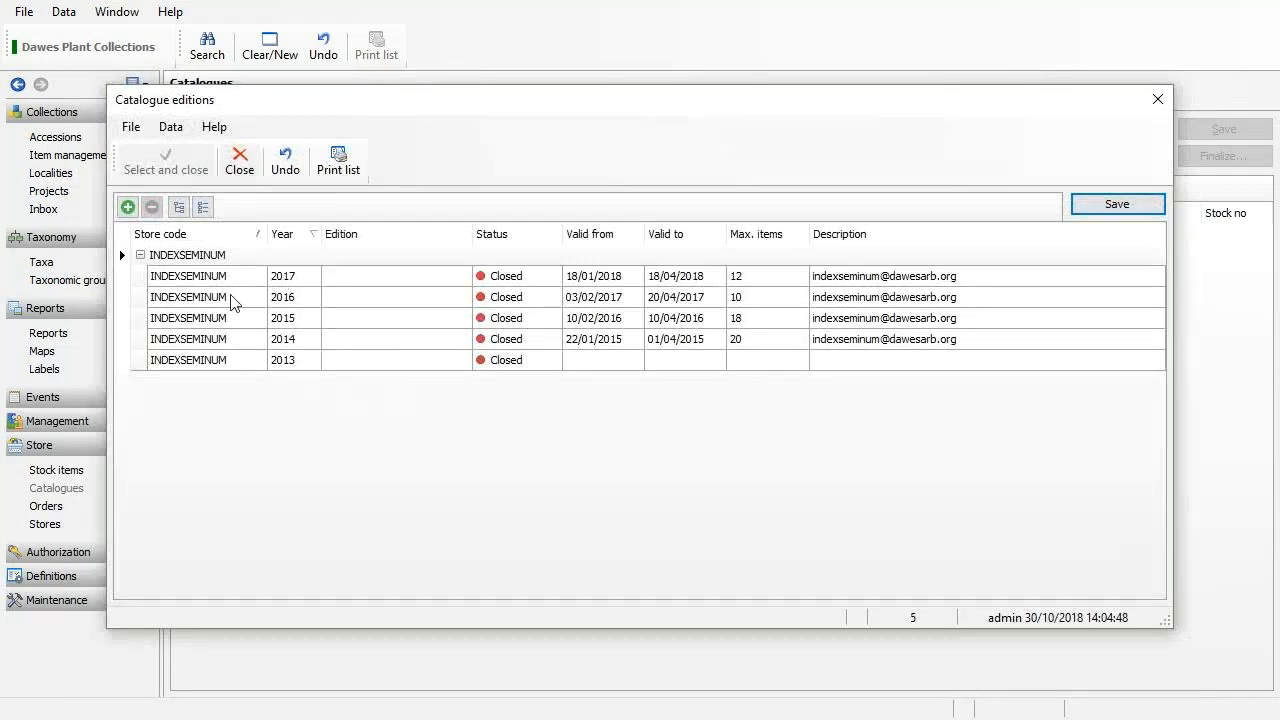
{"action": "left_click", "coordinate": [128, 207]}
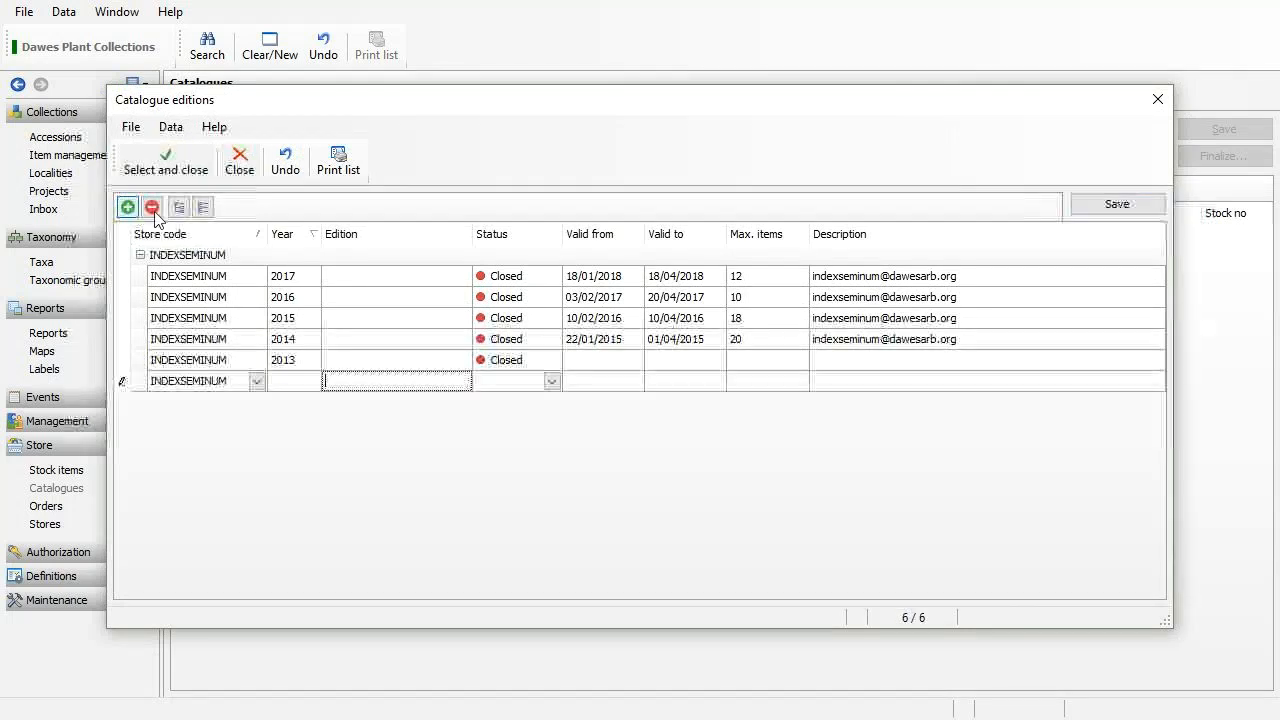
{"action": "type", "text": "2018"}
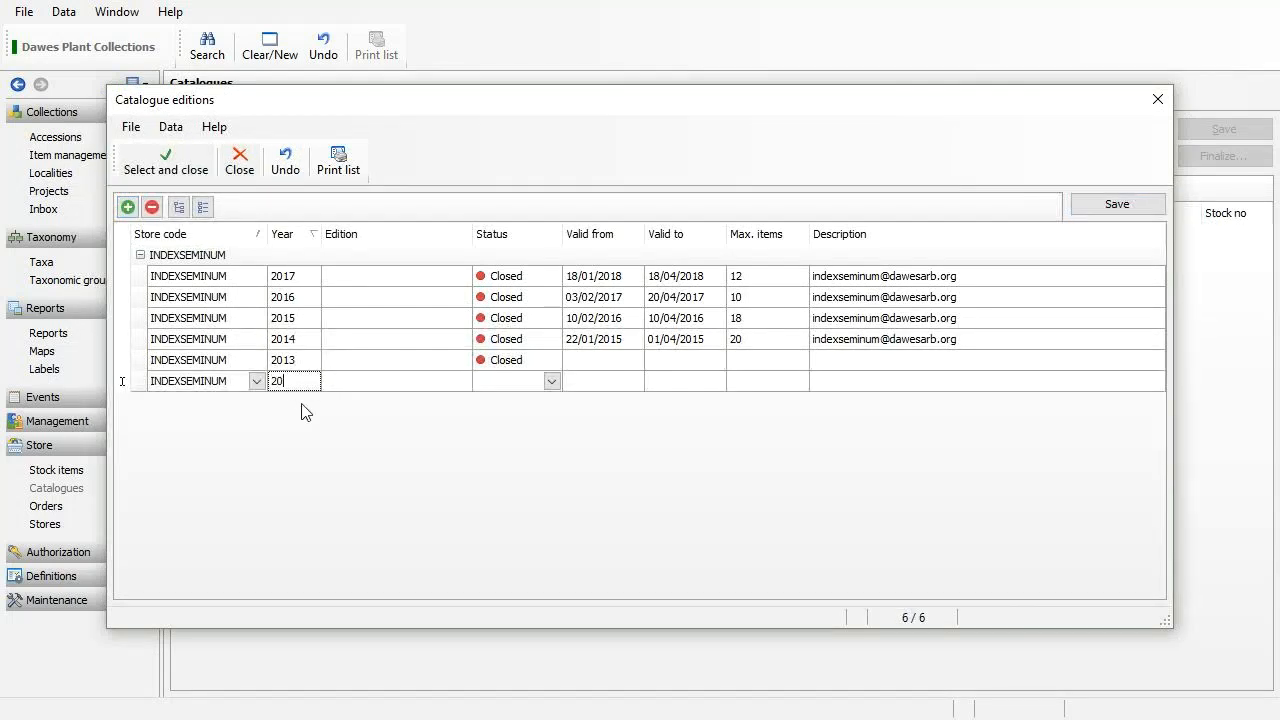
{"action": "left_click", "coordinate": [551, 381]}
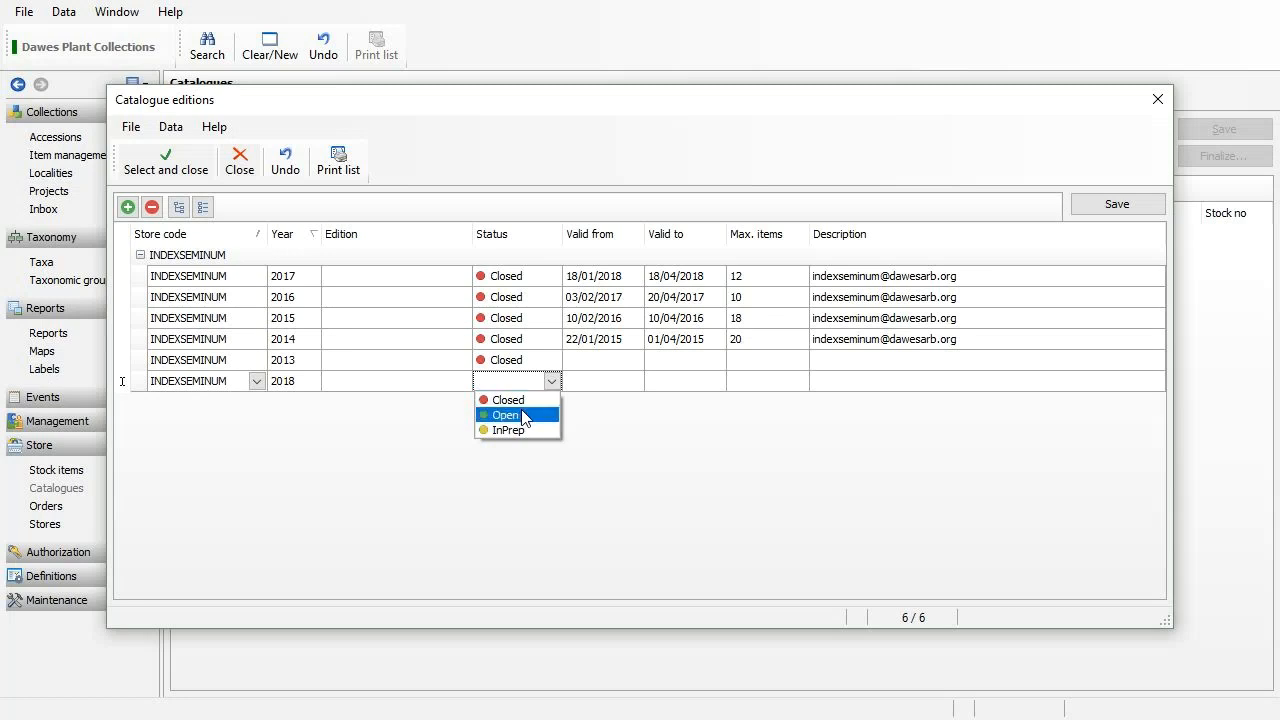
{"action": "left_click", "coordinate": [513, 430]}
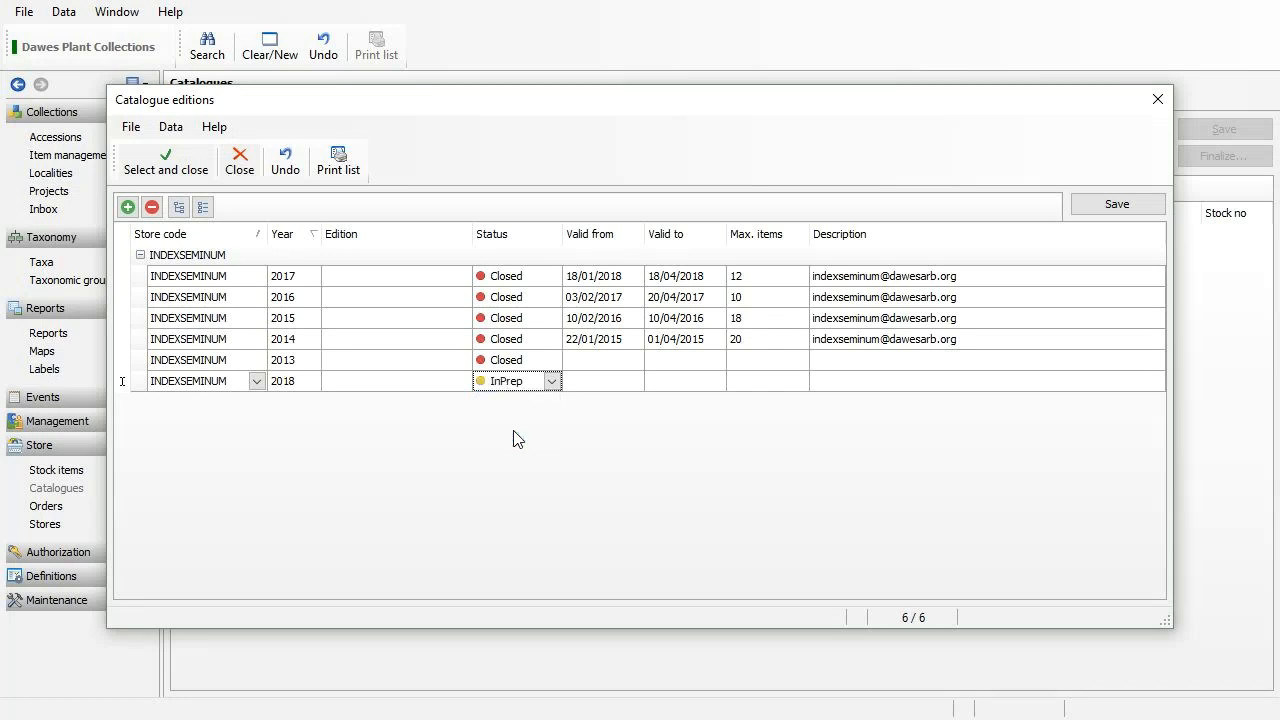
{"action": "left_click", "coordinate": [604, 386]}
{"action": "left_click", "coordinate": [772, 381]}
{"action": "type", "text": "12"}
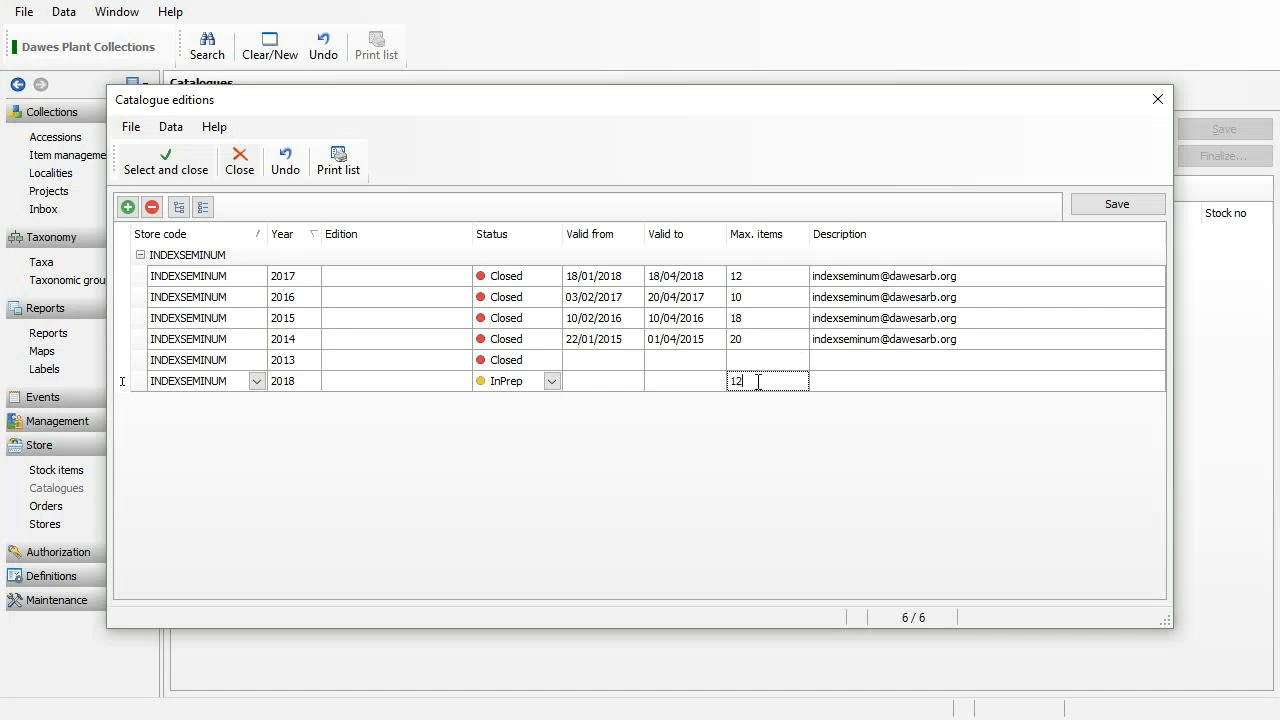
{"action": "left_click", "coordinate": [980, 349]}
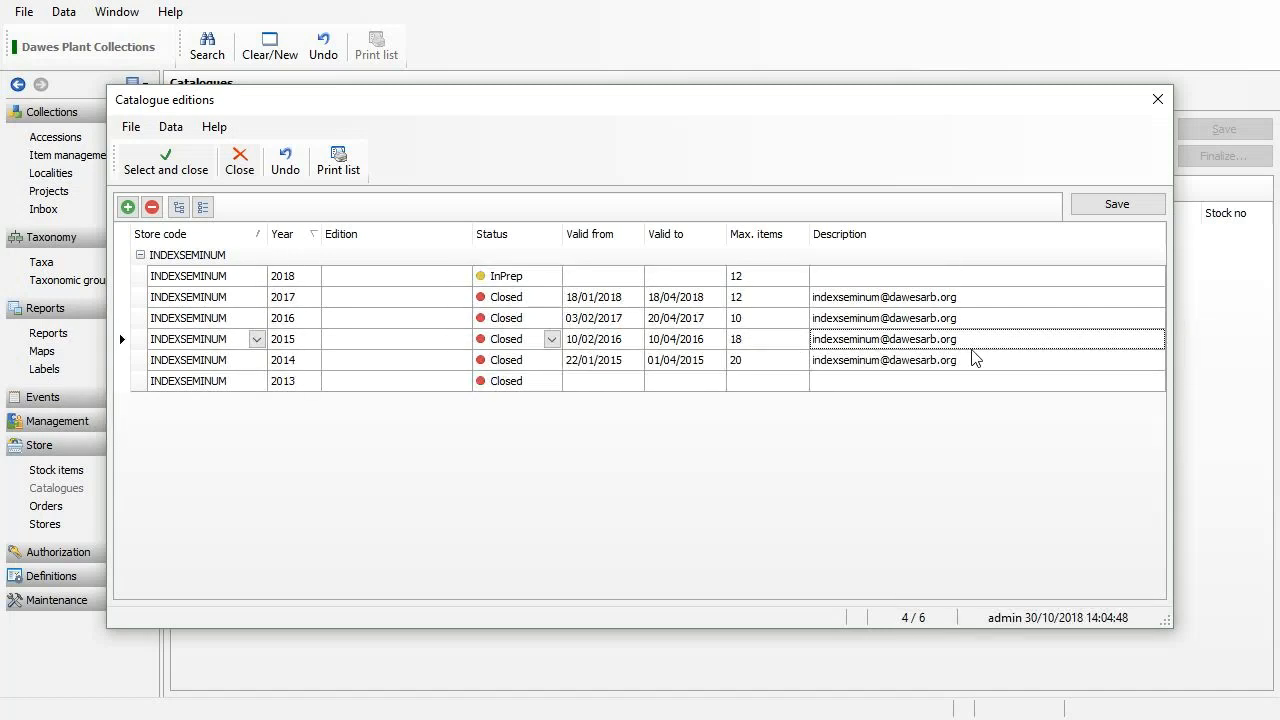
Copy the 2017 edition's contact e-mail description into the 2018 edition.
{"action": "left_click", "coordinate": [976, 298]}
{"action": "left_click_drag", "start_coordinate": [978, 300], "coordinate": [818, 296]}
{"action": "key", "text": "ctrl+c"}
{"action": "left_click", "coordinate": [851, 278]}
{"action": "key", "text": "ctrl+v"}
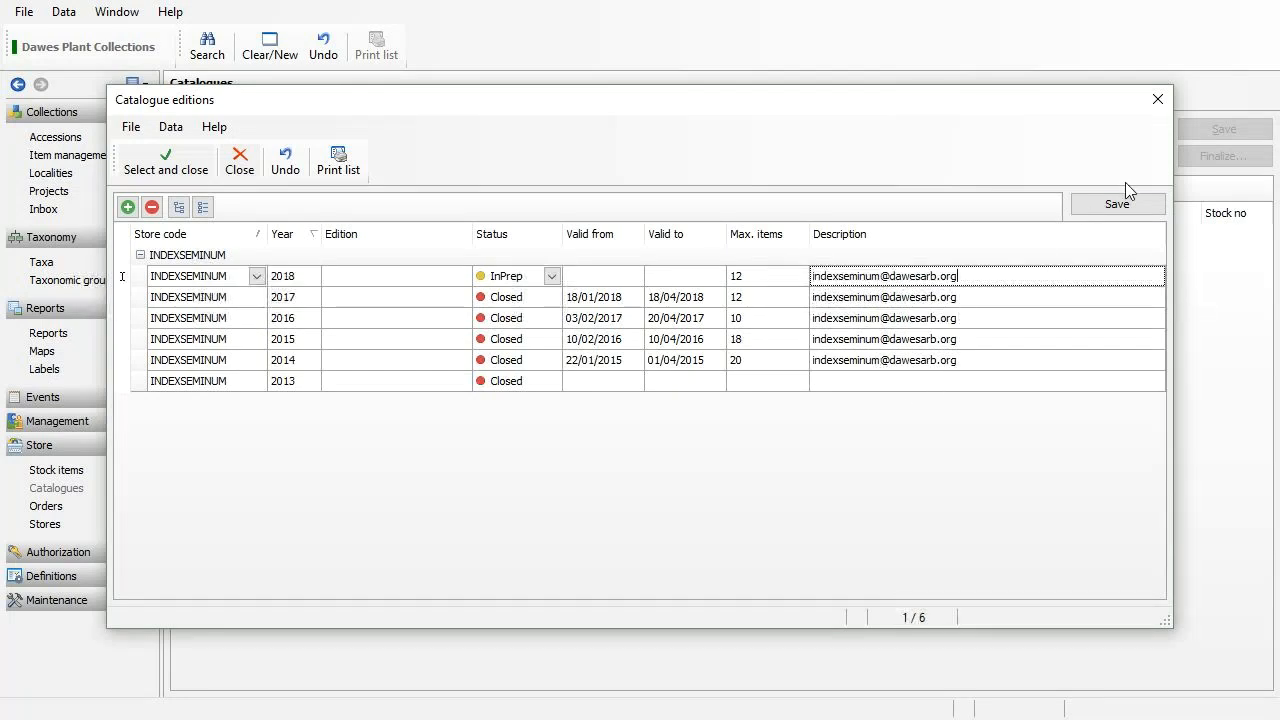
{"action": "left_click", "coordinate": [1113, 210]}
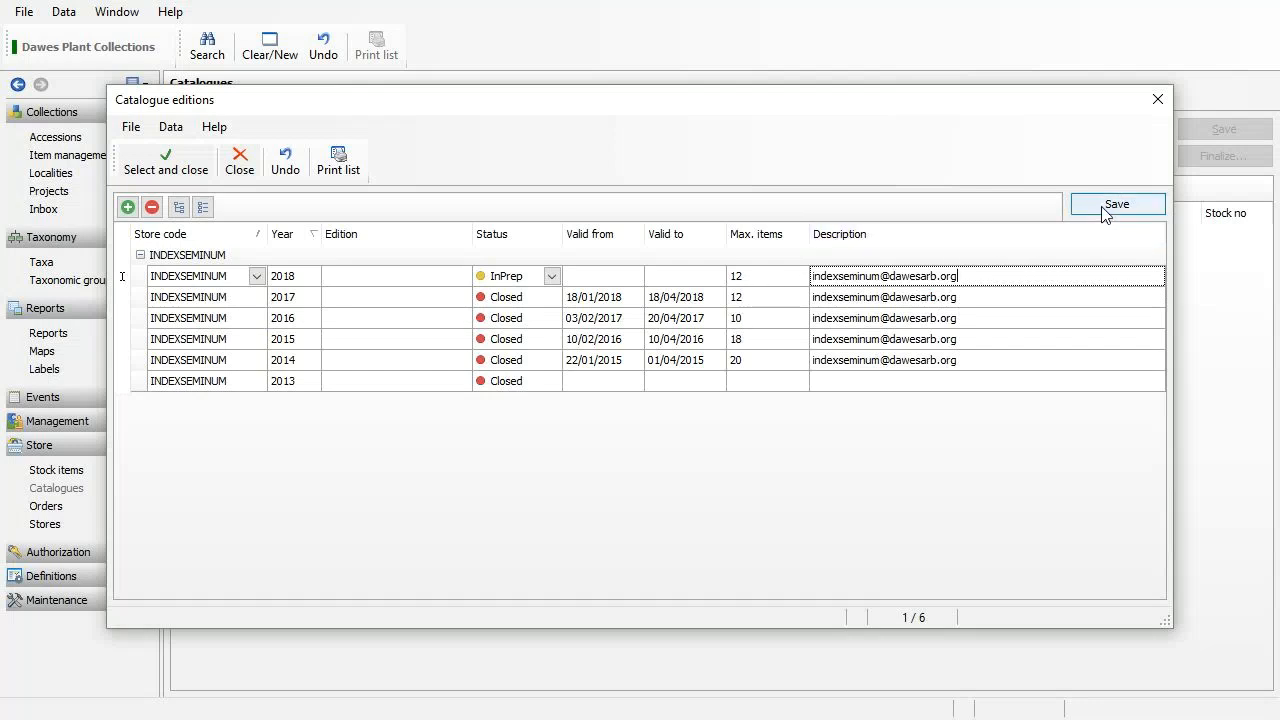
Make the 2018 edition valid from 18/01/2019 to 18/04/2019 and save it.
{"action": "left_click", "coordinate": [588, 277]}
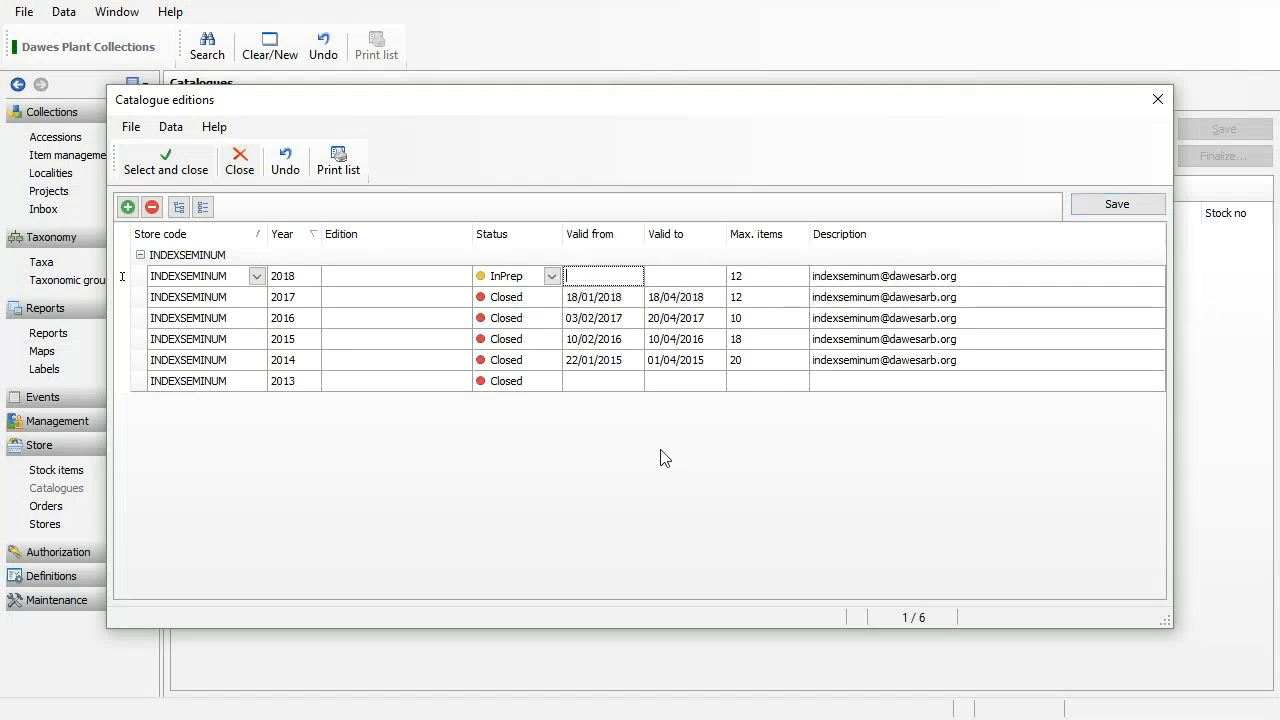
{"action": "type", "text": "18/1/19"}
{"action": "key", "text": "Tab"}
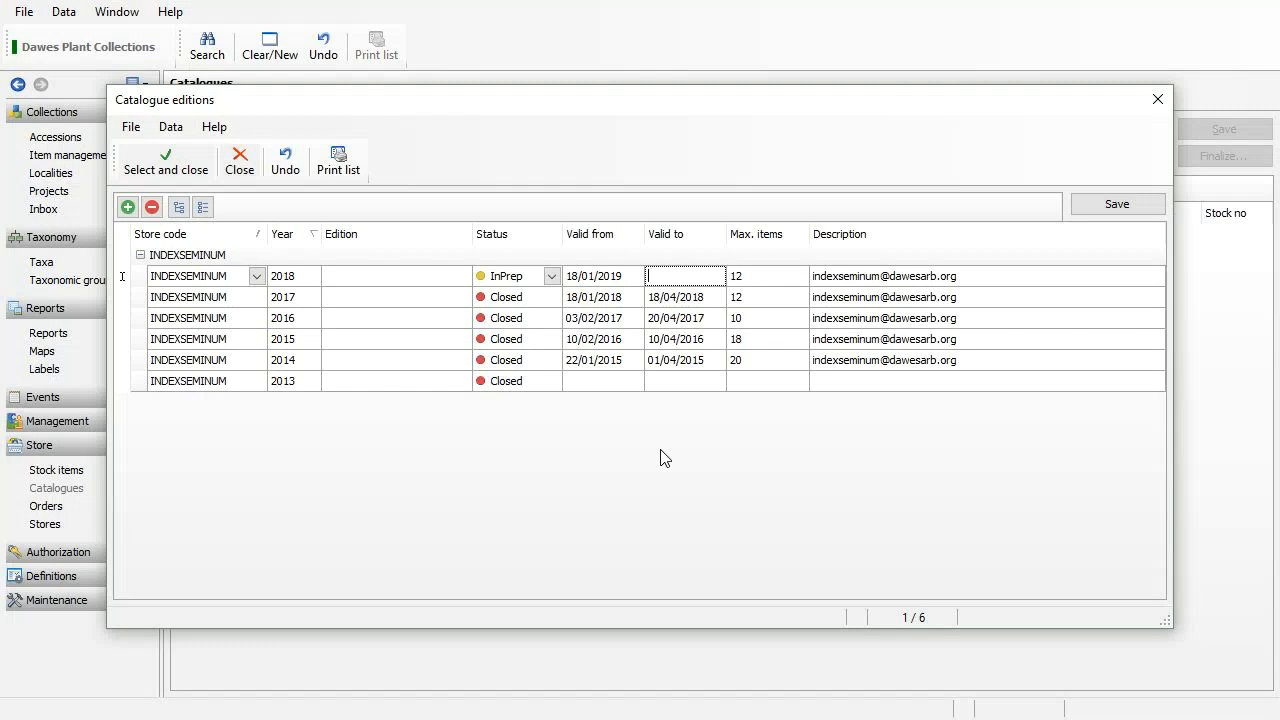
{"action": "type", "text": "18/04/2019"}
{"action": "key", "text": "Tab"}
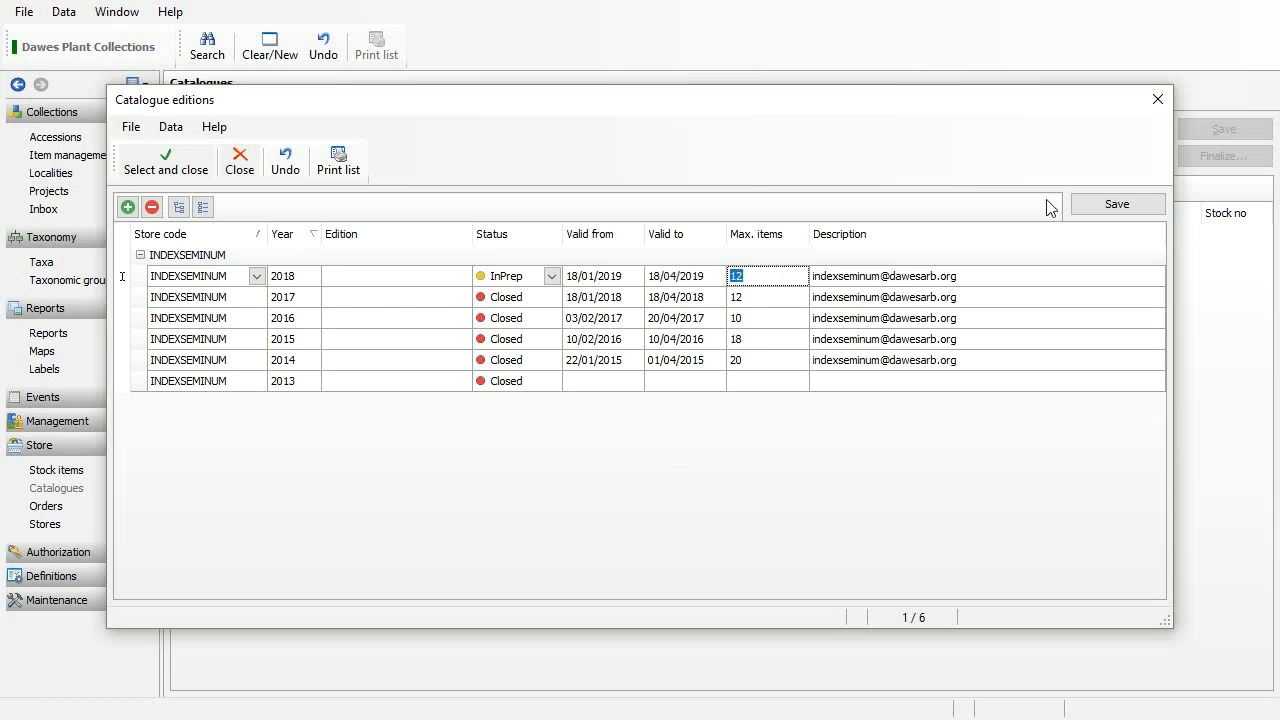
{"action": "left_click", "coordinate": [1117, 202]}
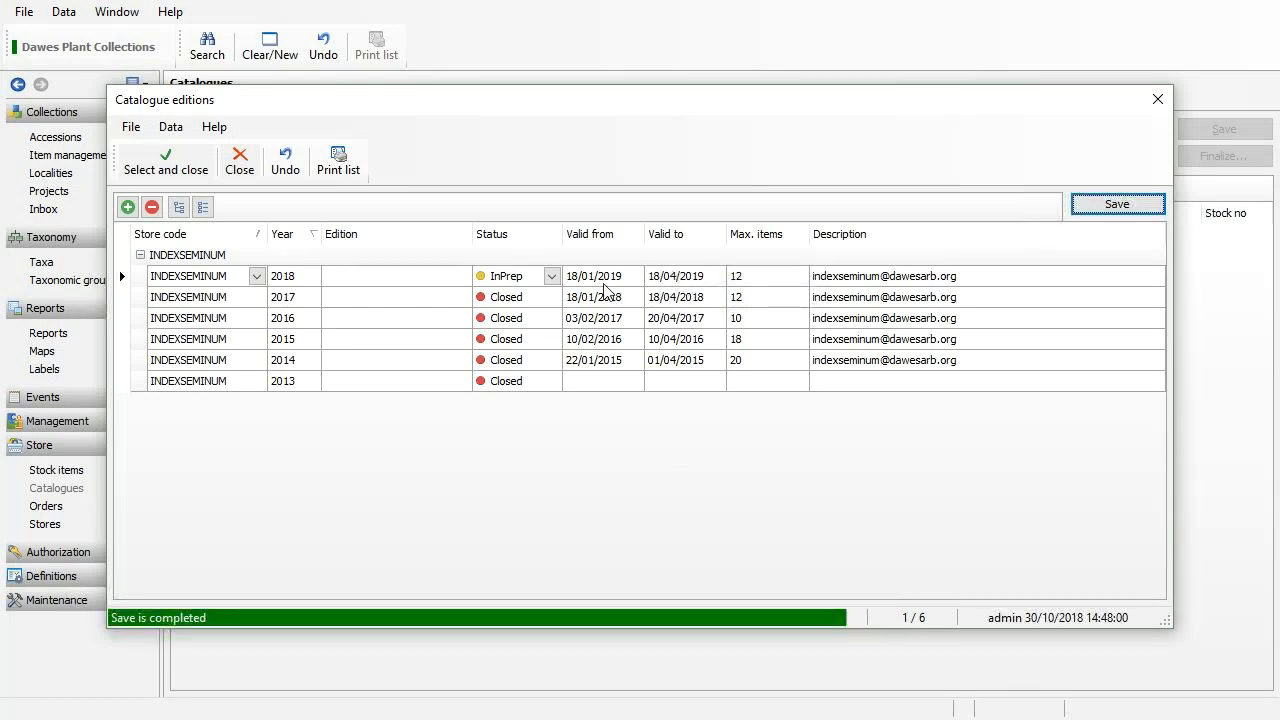
{"action": "left_click", "coordinate": [362, 277]}
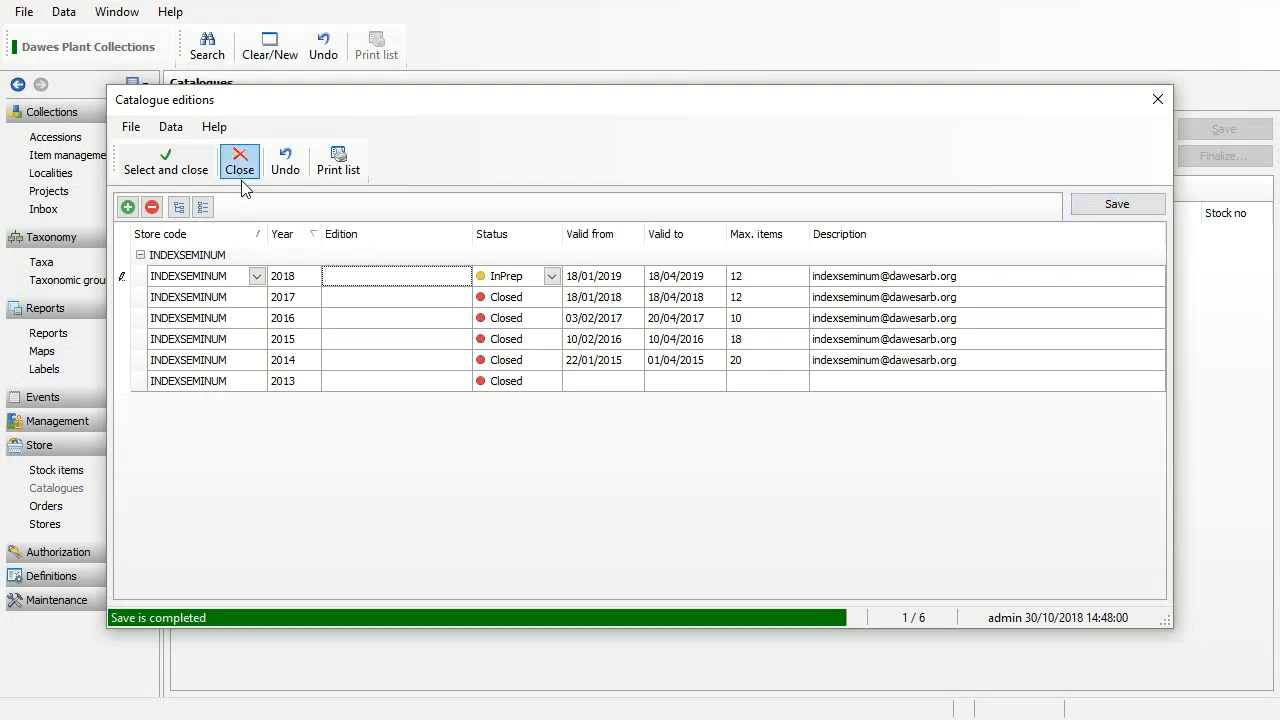
Select the 2018 edition for the catalogue and go to the Stock items screen.
{"action": "left_click", "coordinate": [180, 160]}
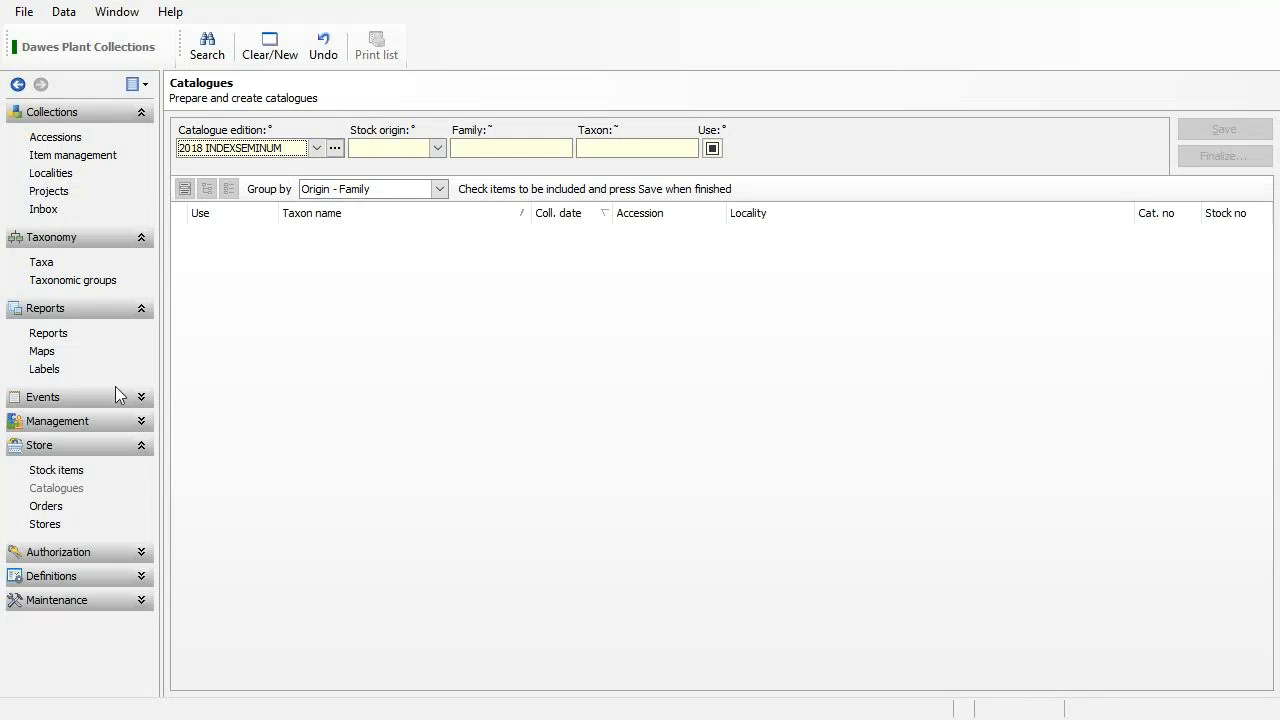
{"action": "left_click", "coordinate": [75, 471]}
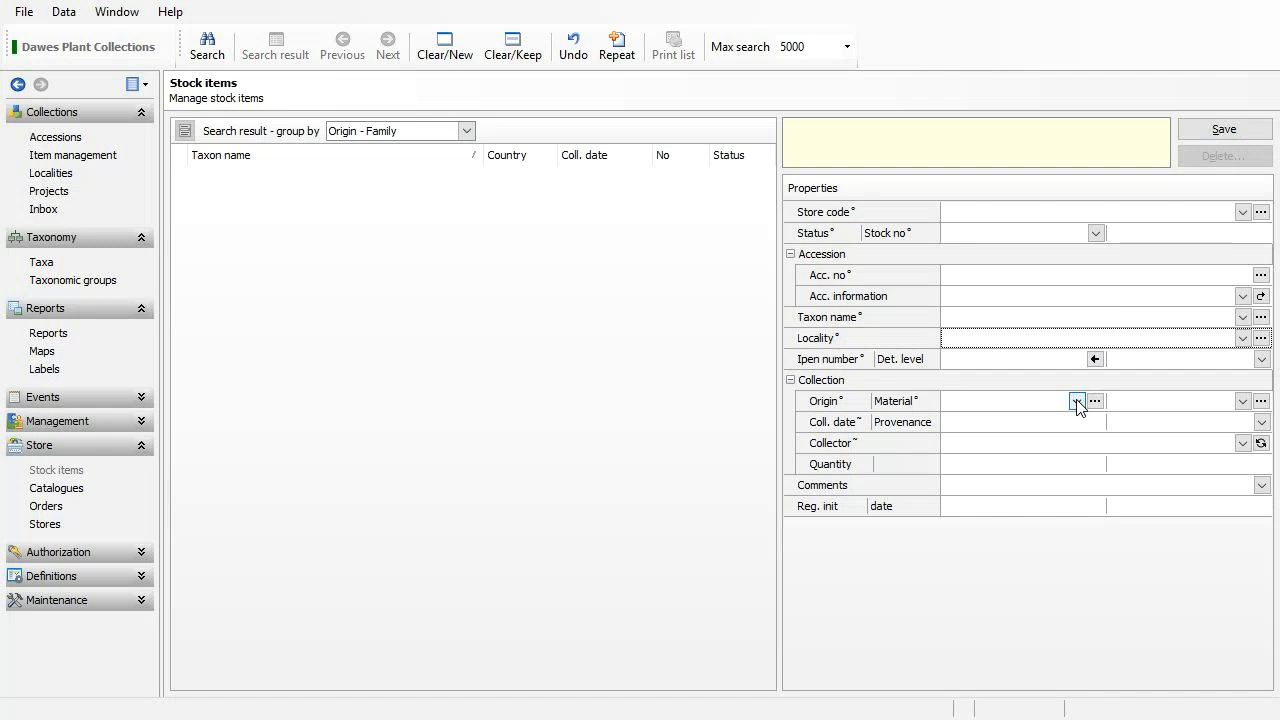
Set the stock item's store code to INDEXSEMINUM and open the editable Origin types list.
{"action": "left_click", "coordinate": [1242, 212]}
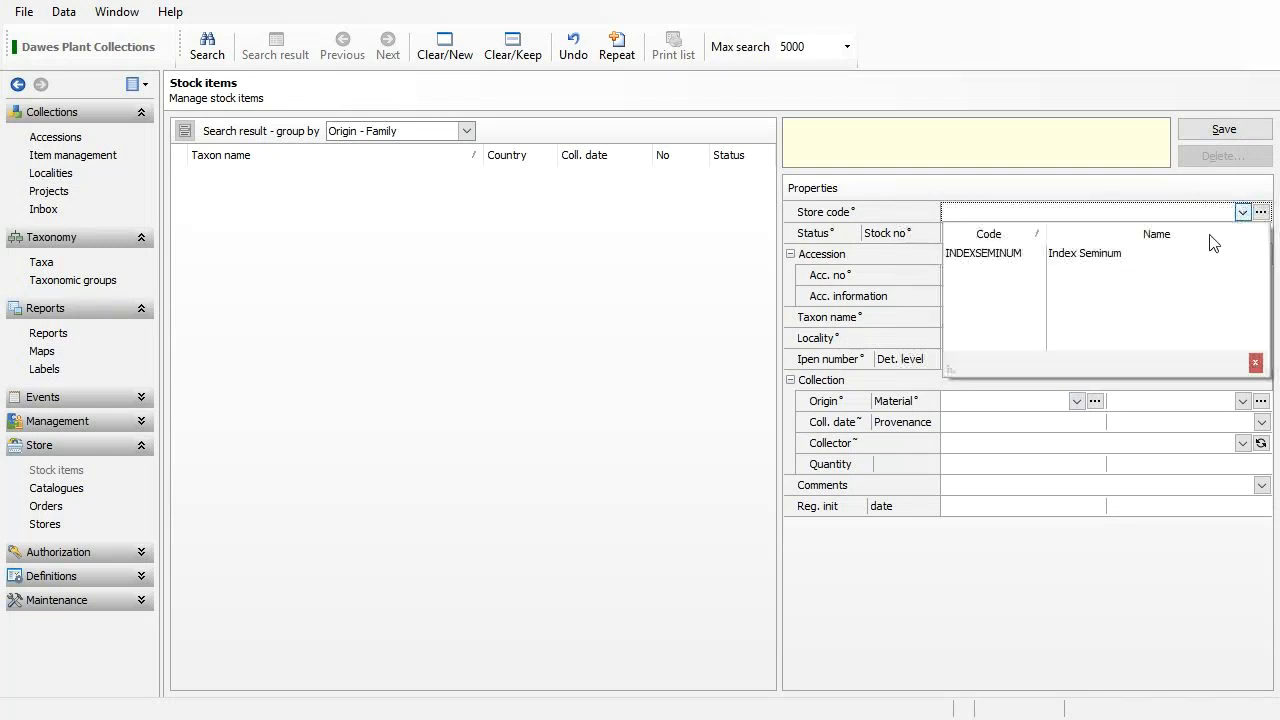
{"action": "left_click", "coordinate": [1180, 256]}
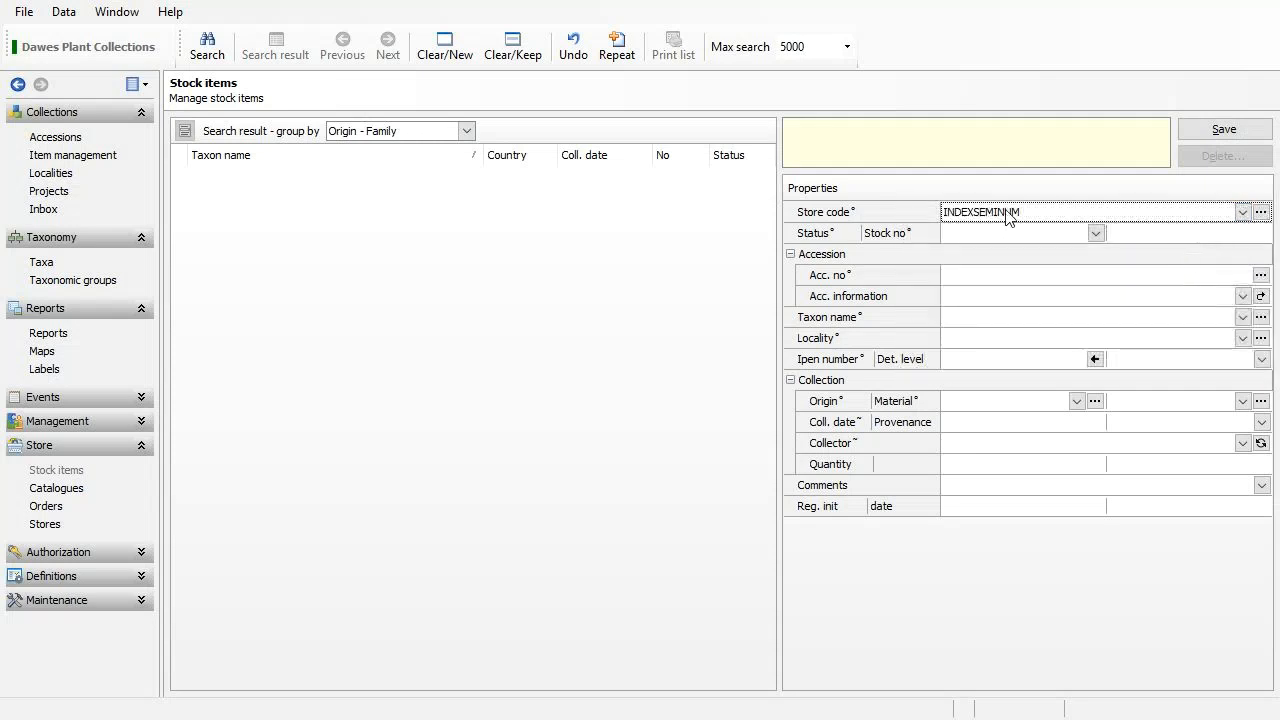
{"action": "left_click", "coordinate": [1076, 401]}
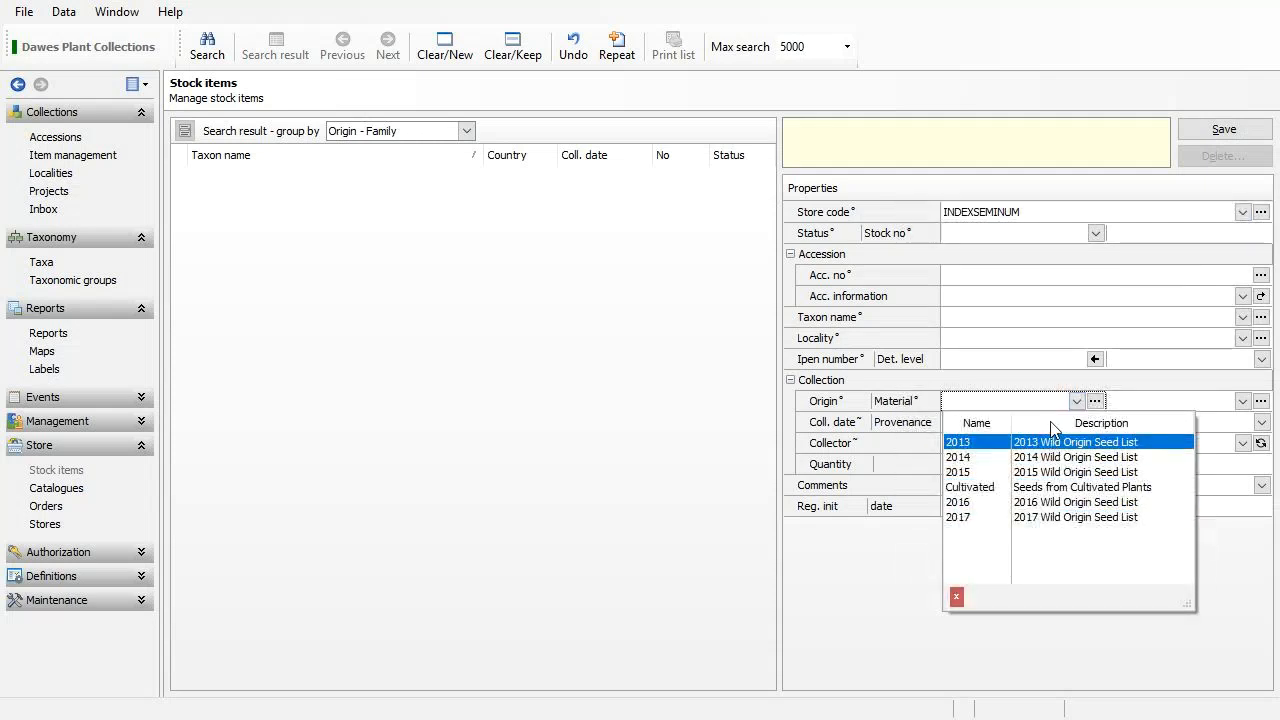
{"action": "key", "text": "Down"}
{"action": "key", "text": "Down"}
{"action": "key", "text": "Down"}
{"action": "key", "text": "Down"}
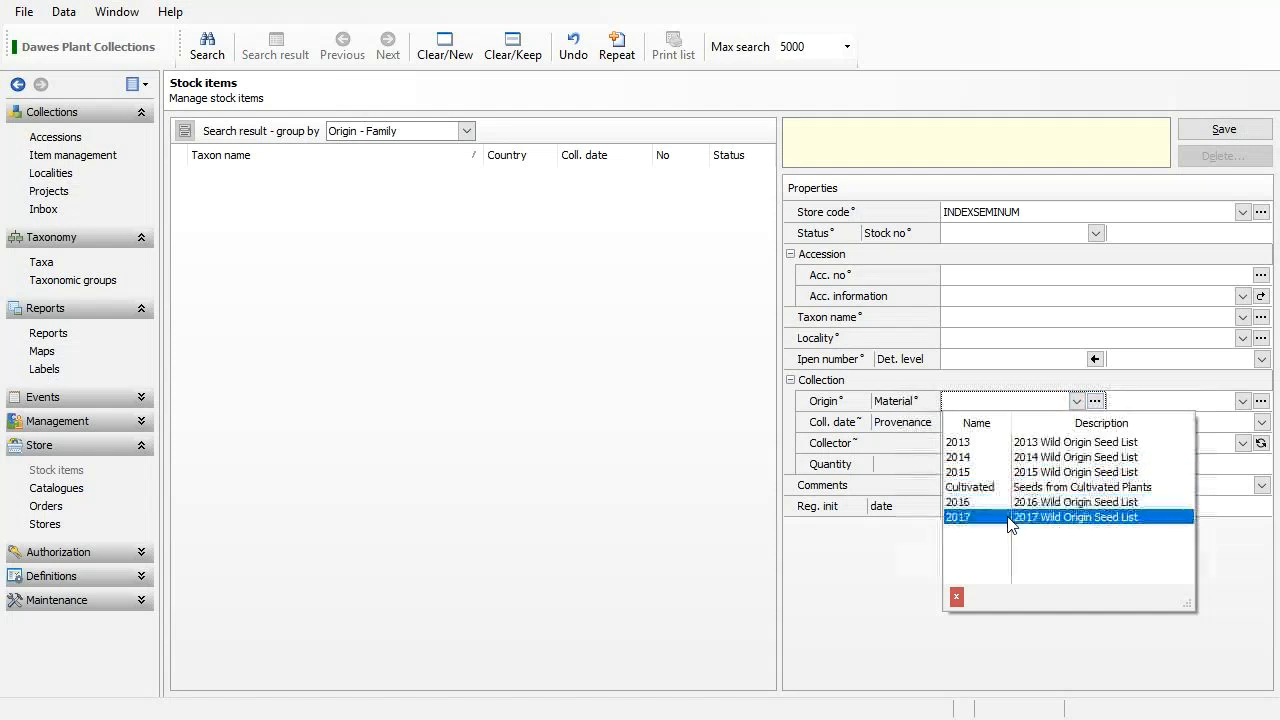
{"action": "left_click", "coordinate": [1098, 406]}
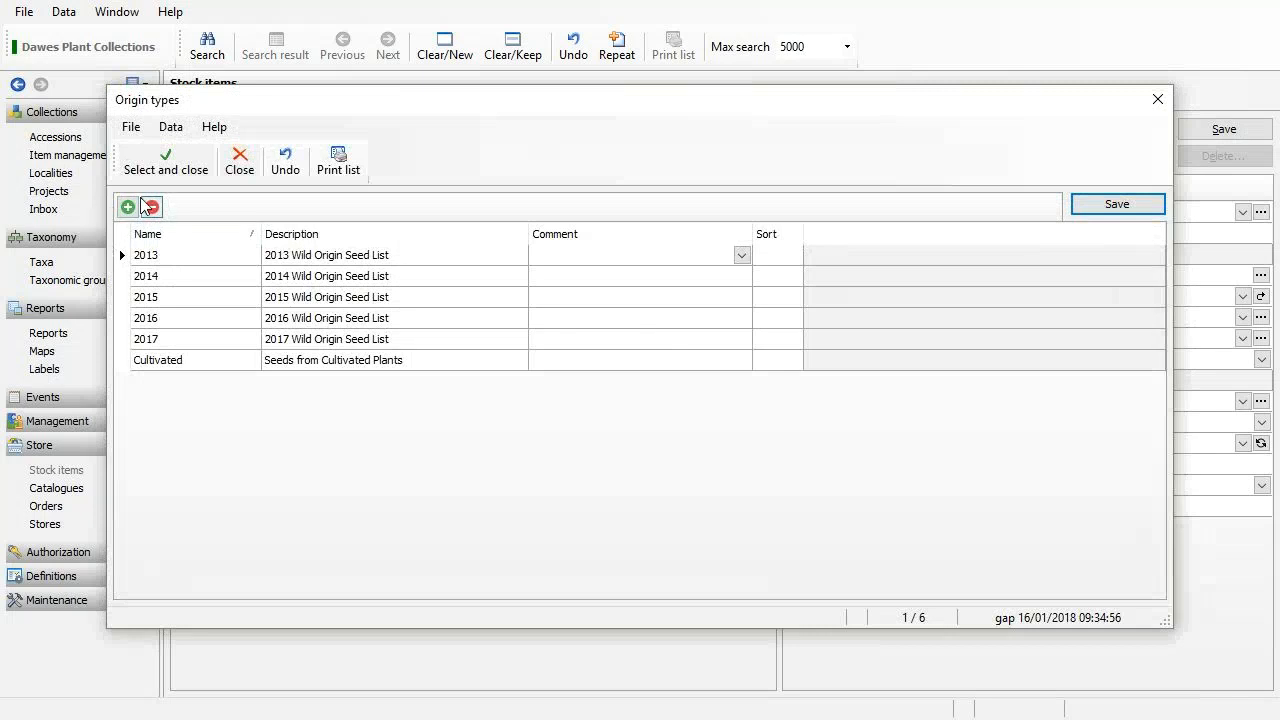
Add a new origin type named 2018 with the description '2018 wild Origin Seed List'.
{"action": "left_click", "coordinate": [127, 207]}
{"action": "left_click", "coordinate": [147, 256]}
{"action": "type", "text": "2018"}
{"action": "key", "text": "Tab"}
{"action": "type", "text": "2018 wild O"}
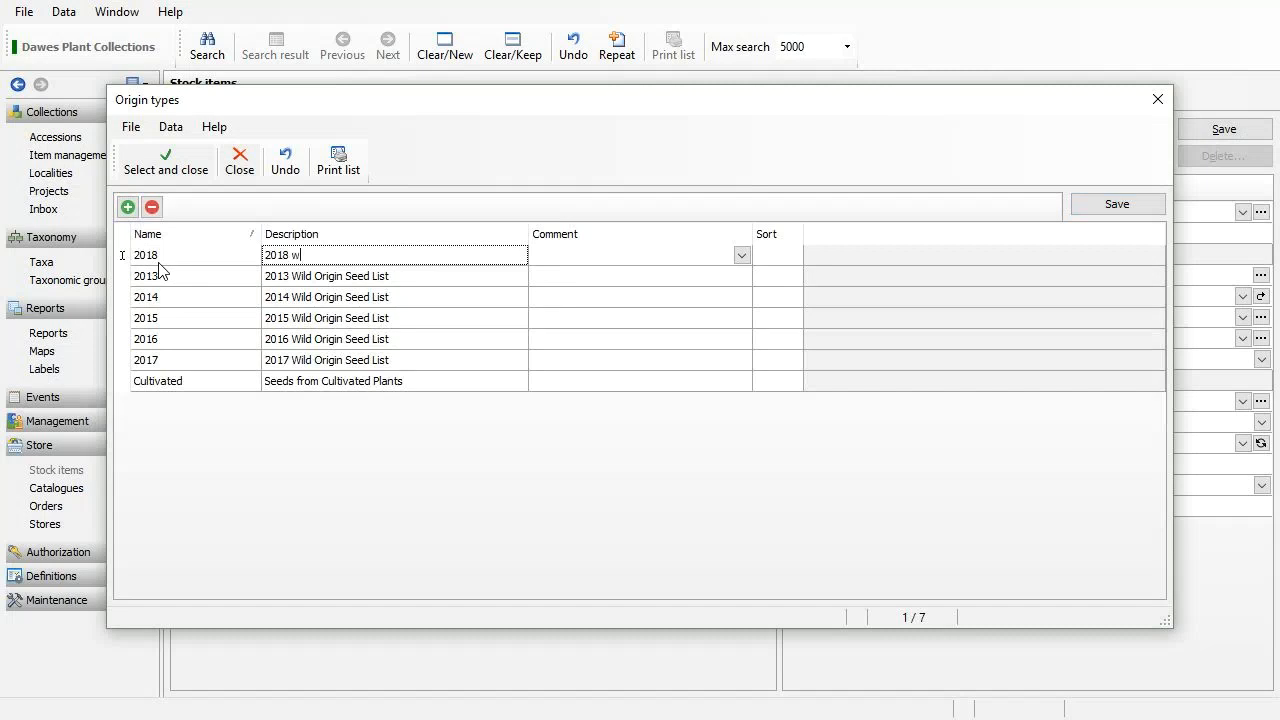
{"action": "type", "text": "rigin se"}
{"action": "key", "text": "BackSpace"}
{"action": "key", "text": "BackSpace"}
{"action": "key", "text": "BackSpace"}
{"action": "type", "text": "Seed List"}
Capitalize 'Wild' in the description, save the 2018 origin type and review the other descriptions.
{"action": "key", "text": "ctrl+Left"}
{"action": "key", "text": "ctrl+Left"}
{"action": "key", "text": "shift+Right"}
{"action": "type", "text": "W"}
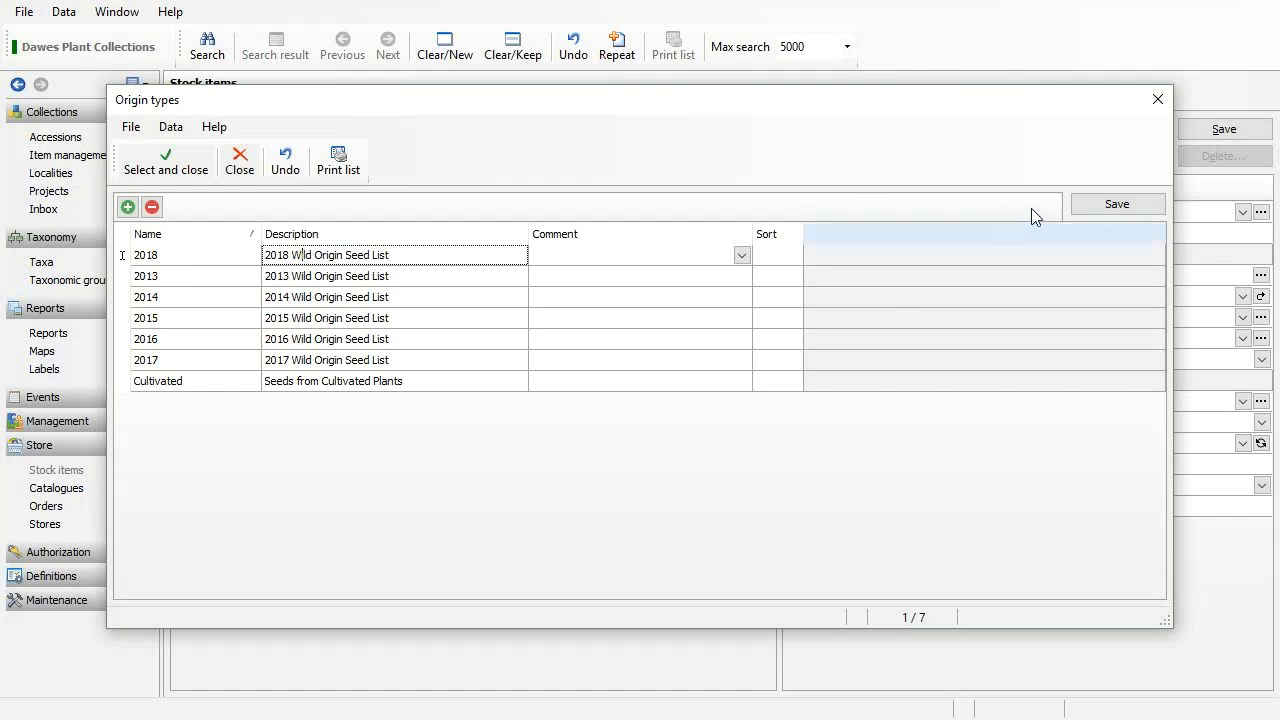
{"action": "left_click", "coordinate": [1108, 206]}
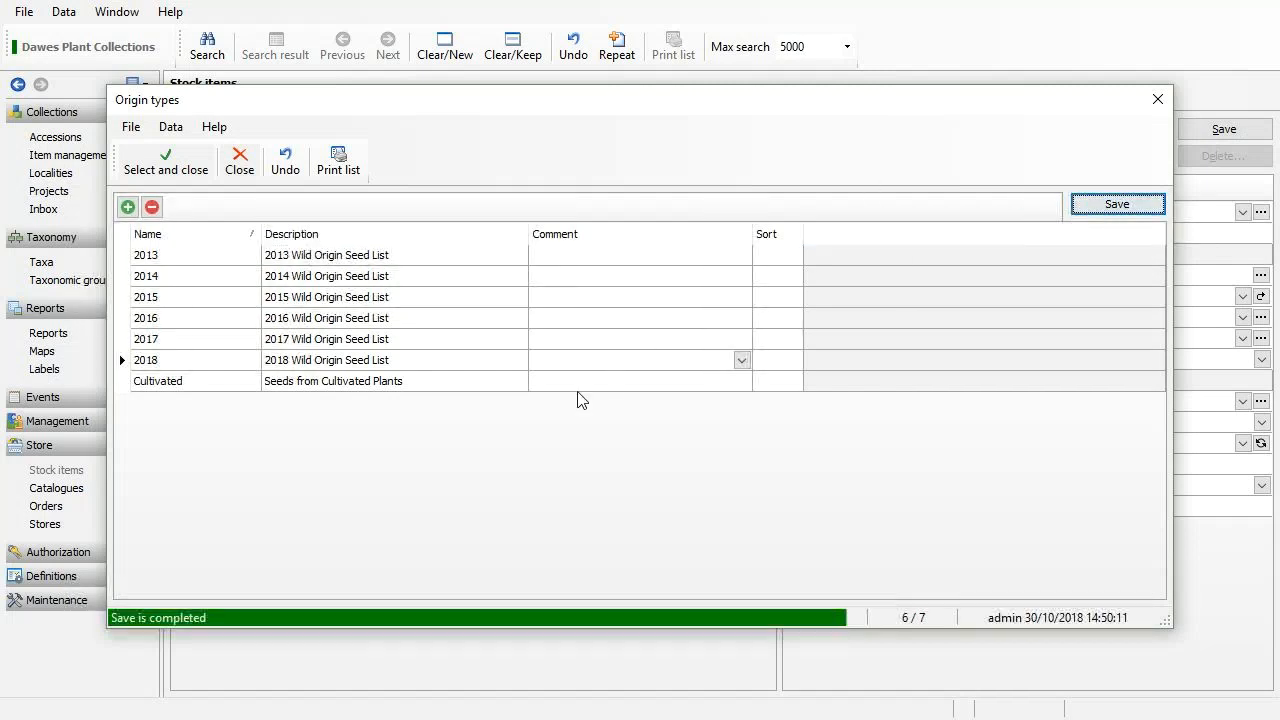
{"action": "left_click", "coordinate": [442, 363]}
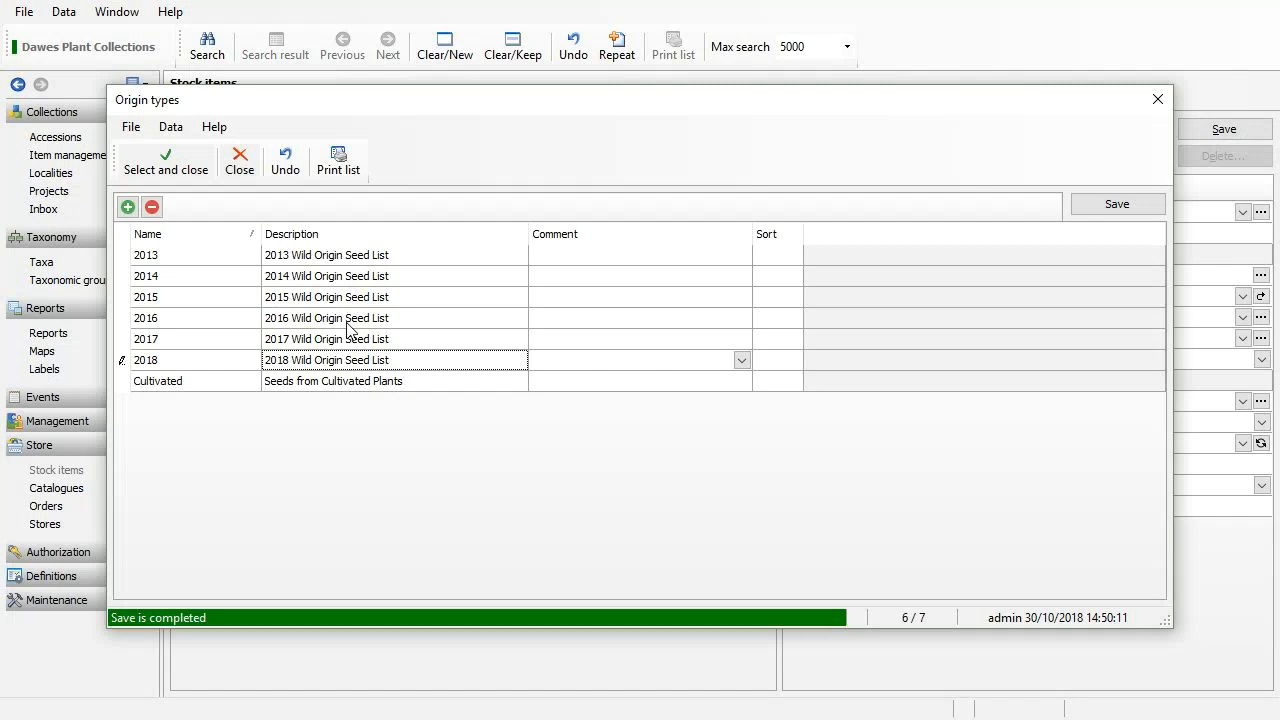
{"action": "left_click", "coordinate": [422, 385]}
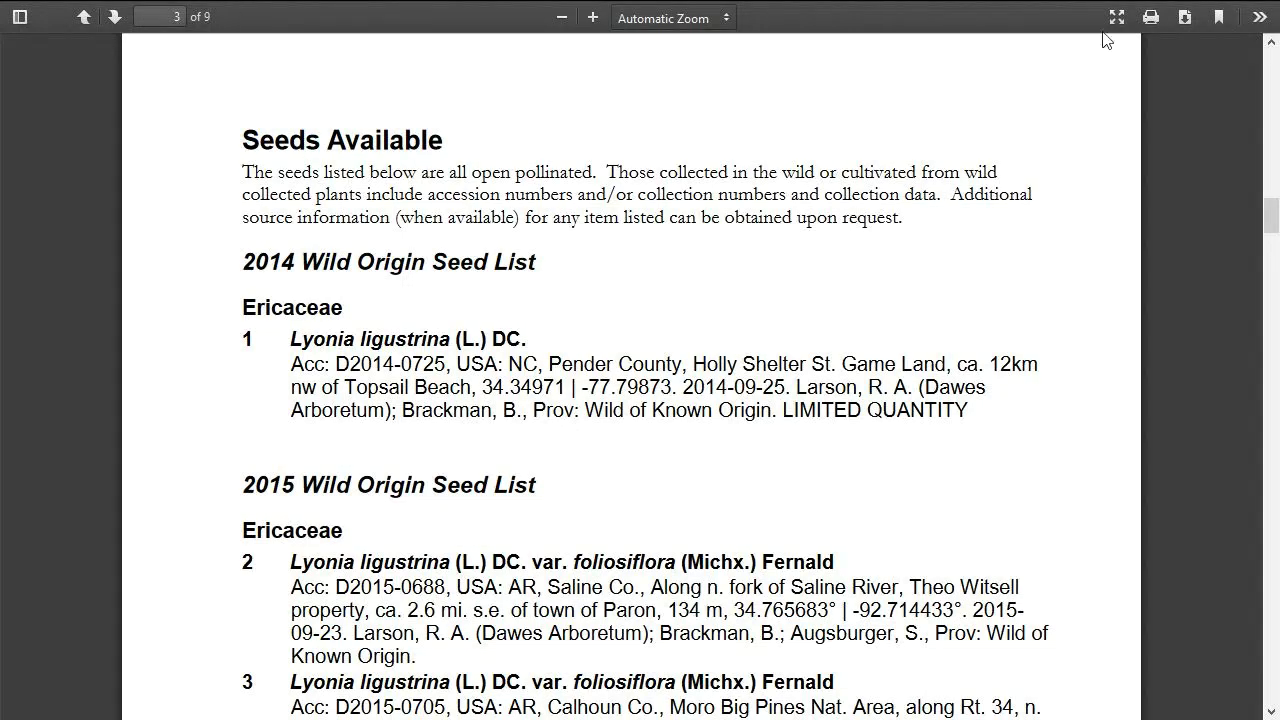
Expand the 2016 Wild Origin Seed List on the Index Seminum catalogue page in Firefox.
{"action": "key", "text": "F11"}
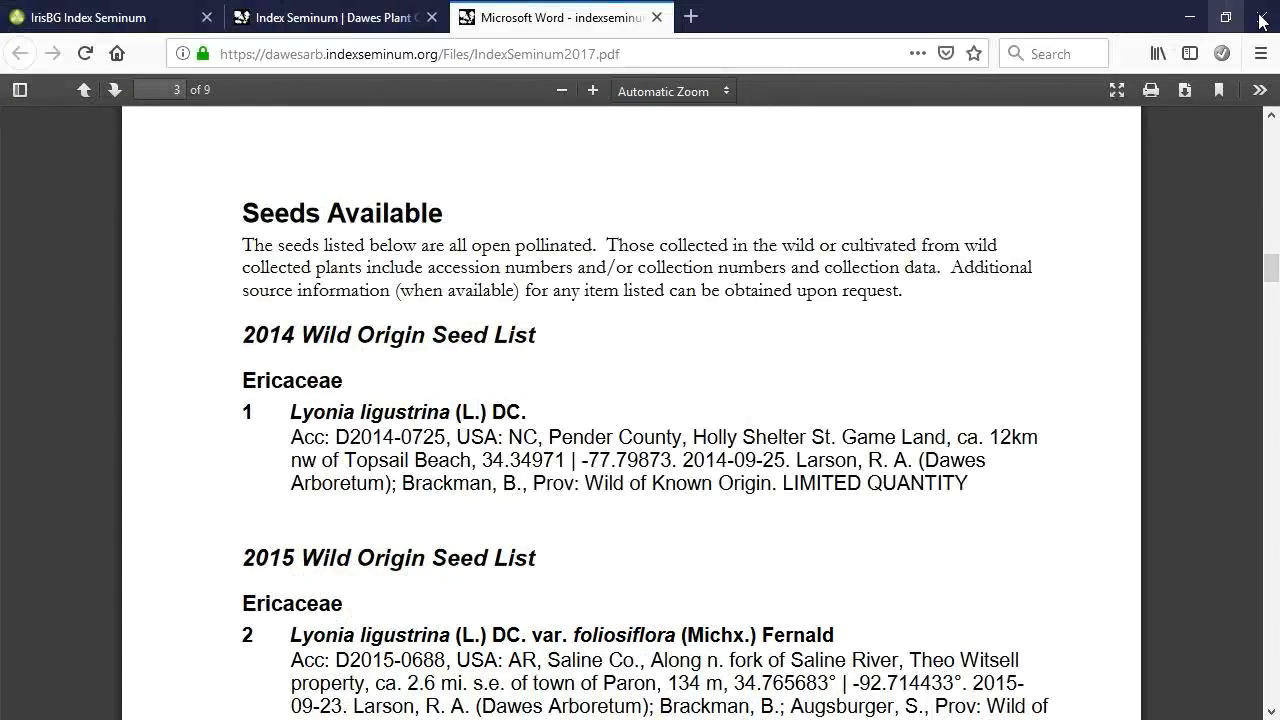
{"action": "left_click", "coordinate": [340, 30]}
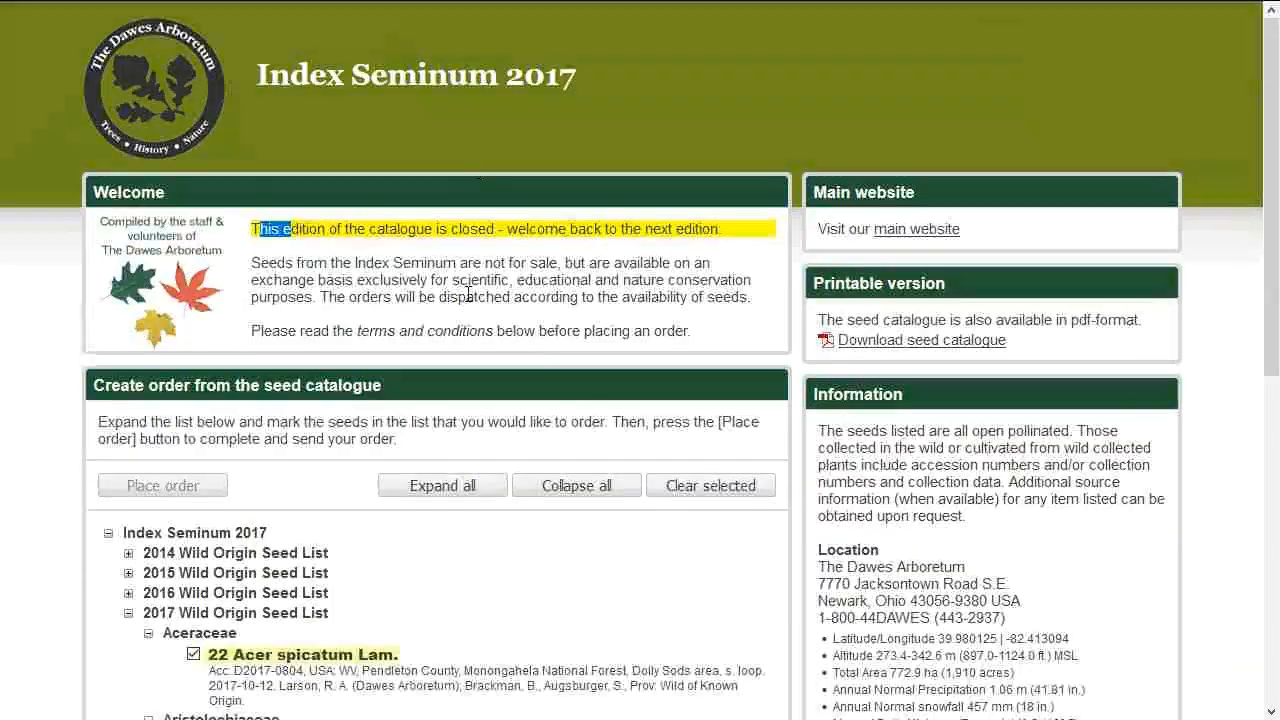
{"action": "scroll", "coordinate": [408, 484], "scroll_direction": "down", "scroll_amount": 4}
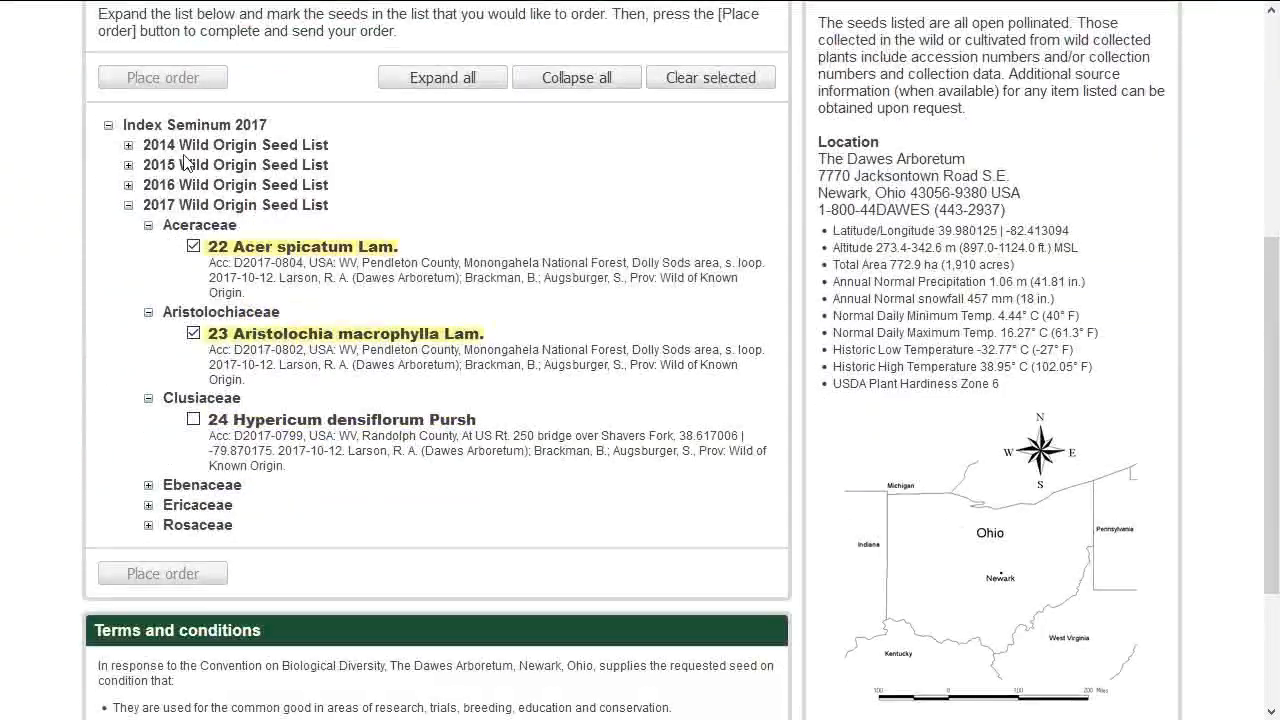
{"action": "left_click", "coordinate": [128, 185]}
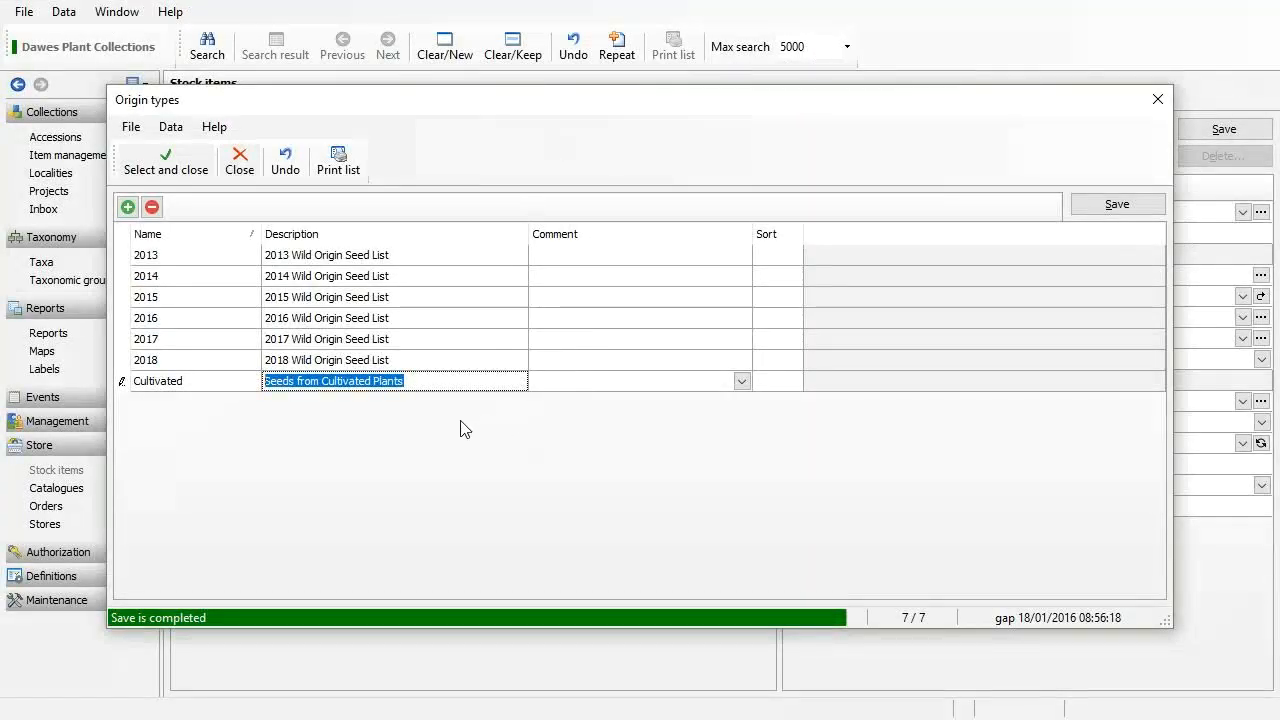
Select 2018 as the stock item's origin and Seeds as its material.
{"action": "left_click", "coordinate": [403, 358]}
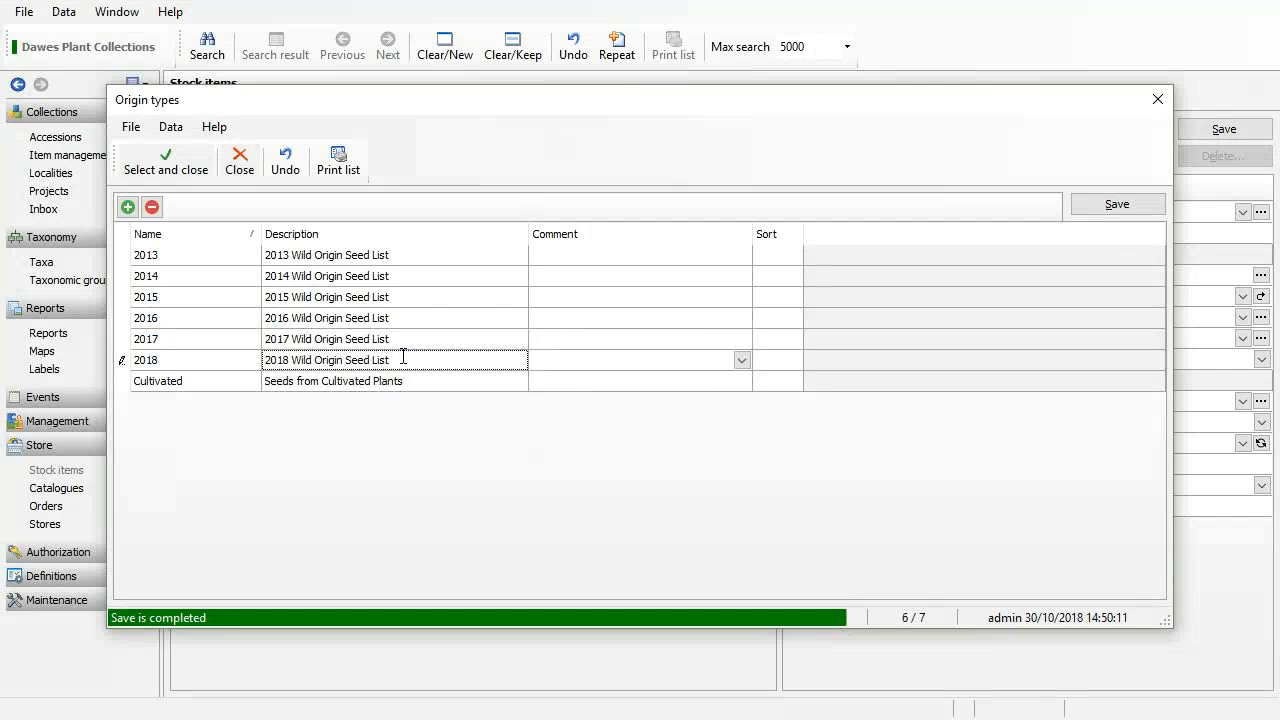
{"action": "left_click", "coordinate": [201, 165]}
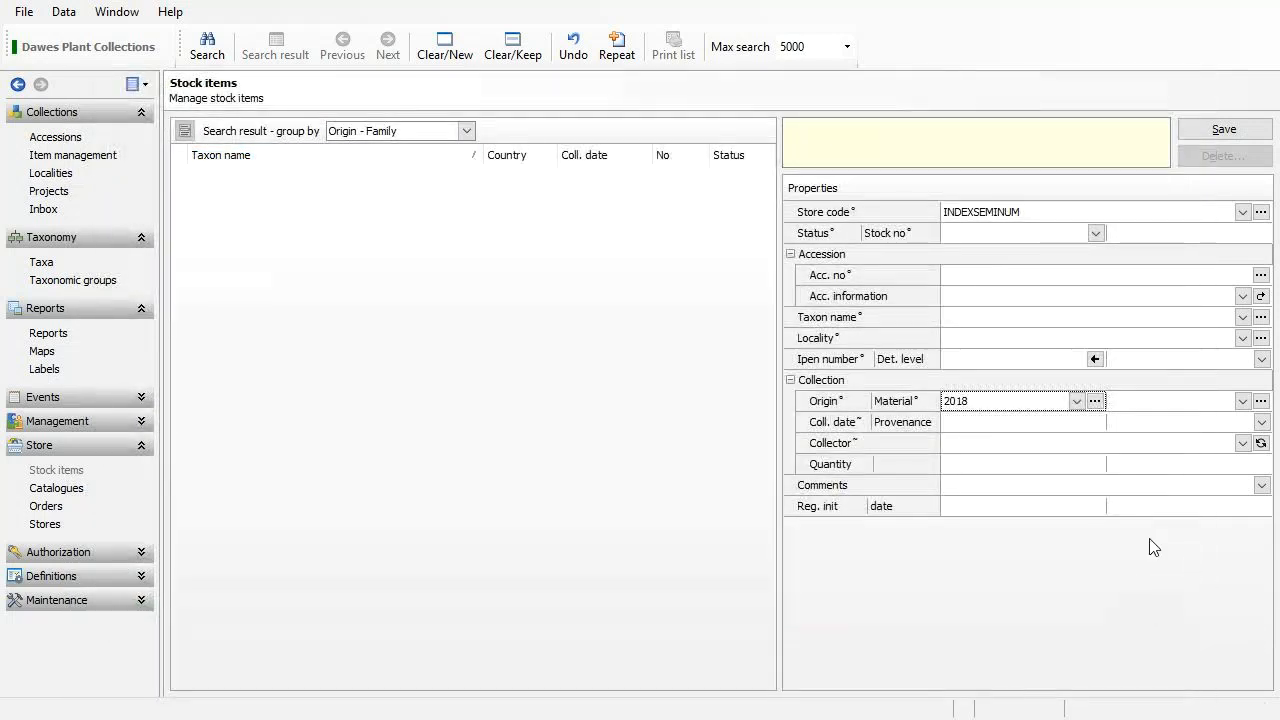
{"action": "left_click", "coordinate": [1242, 401]}
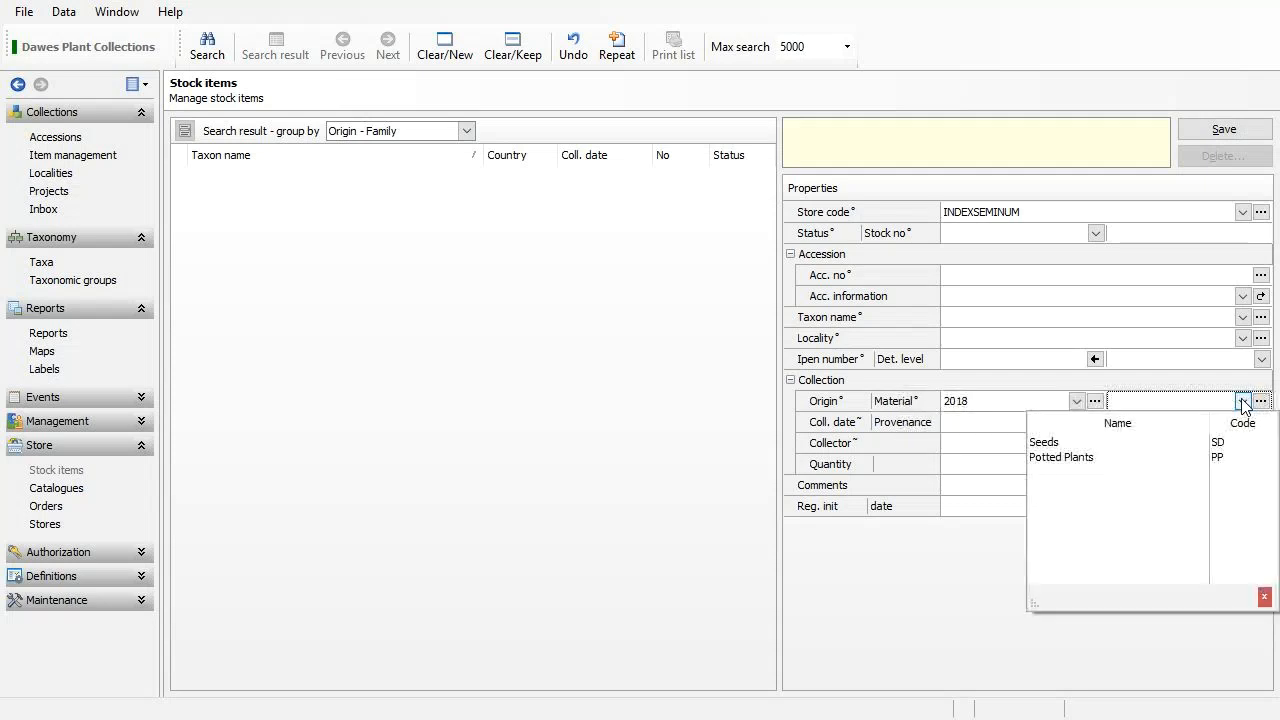
{"action": "left_click", "coordinate": [1106, 446]}
{"action": "left_click", "coordinate": [1040, 274]}
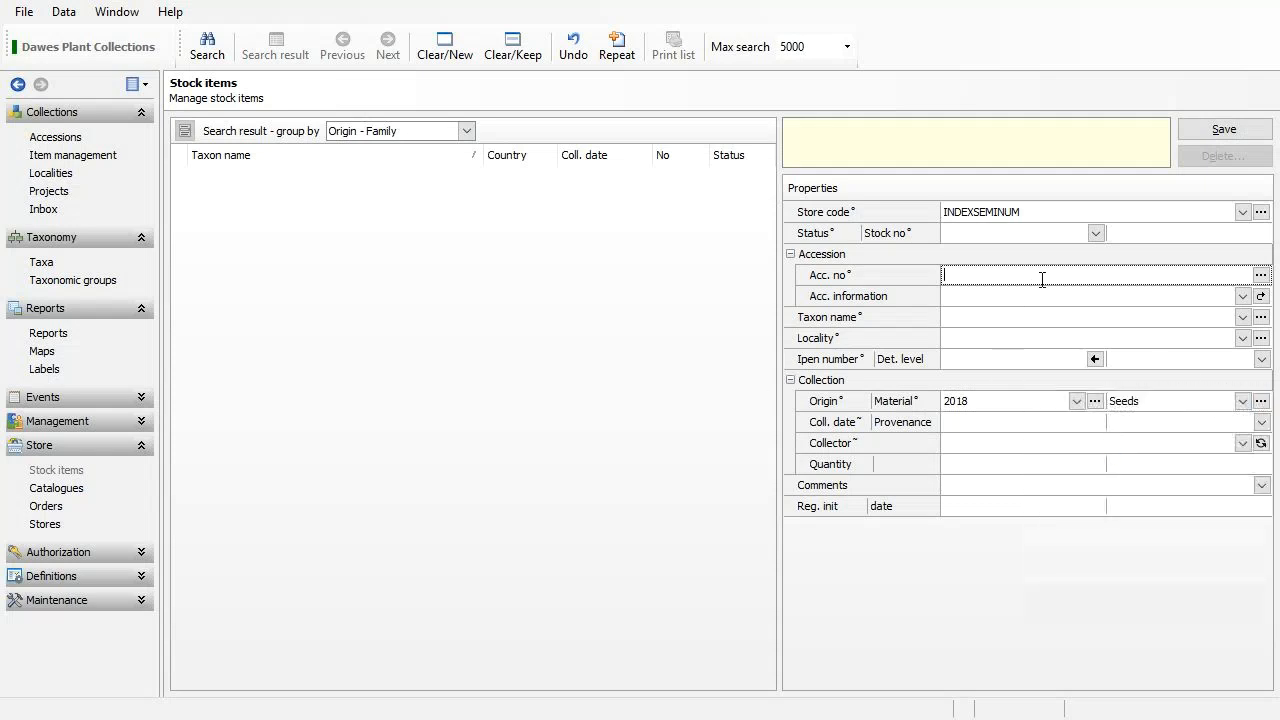
Open the accession lookup and set provenance to Wild of Known Origin.
{"action": "left_click", "coordinate": [1260, 275]}
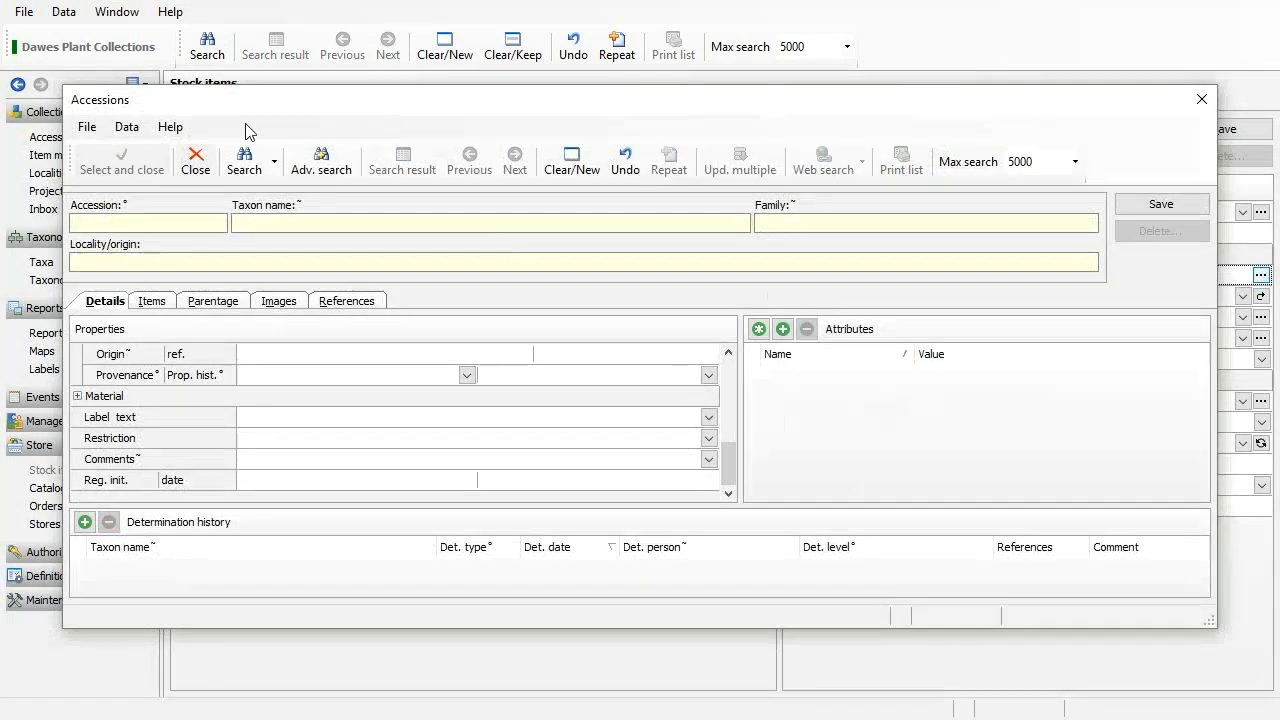
{"action": "left_click_drag", "start_coordinate": [271, 92], "coordinate": [289, 13]}
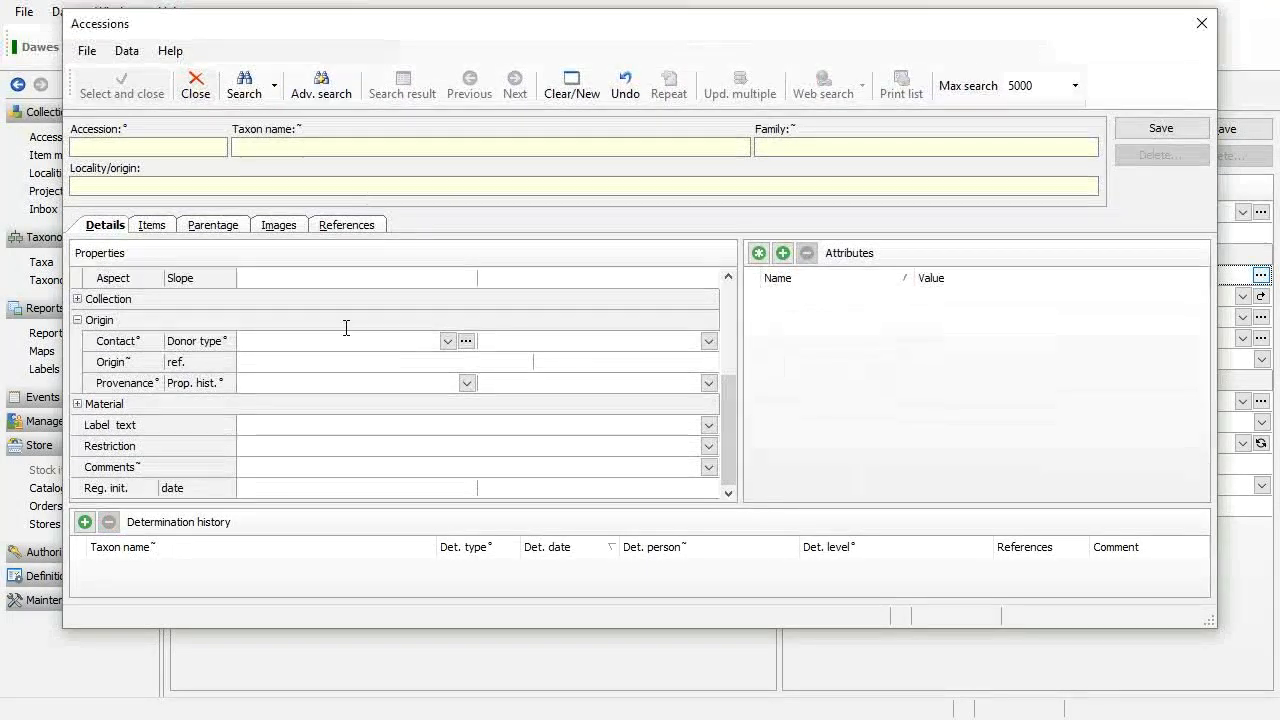
{"action": "left_click", "coordinate": [467, 383]}
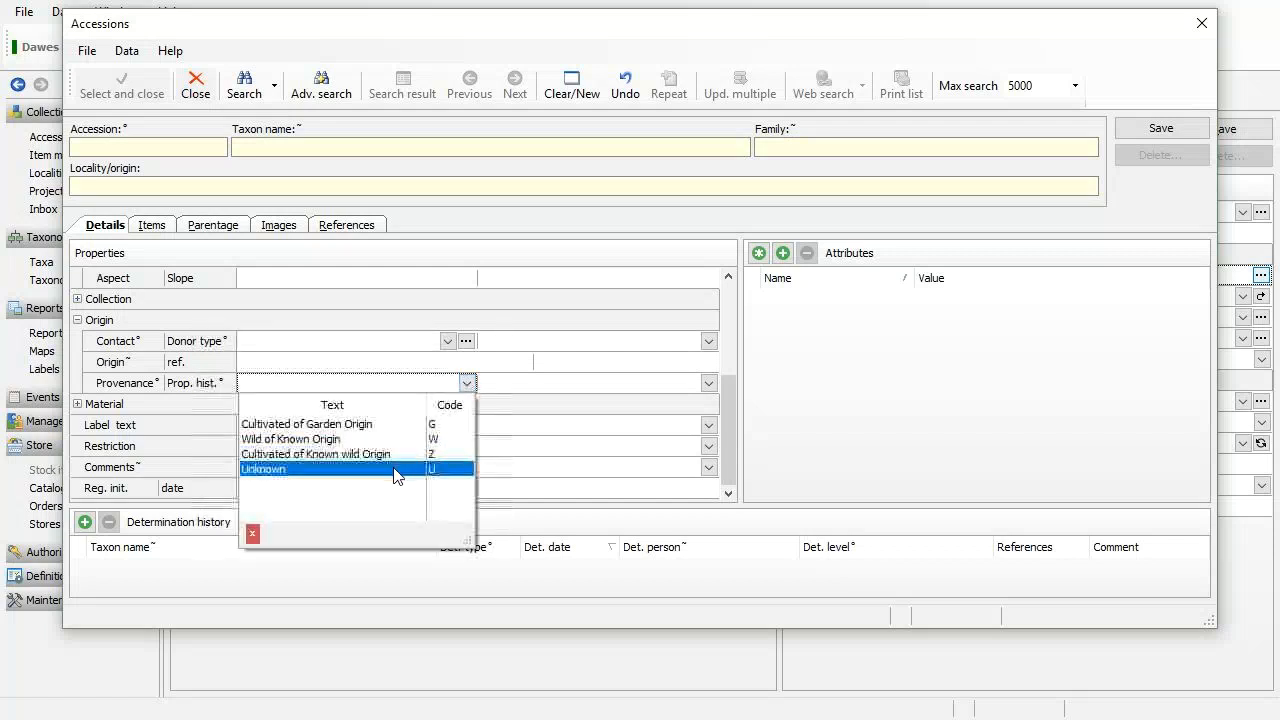
{"action": "left_click", "coordinate": [398, 439]}
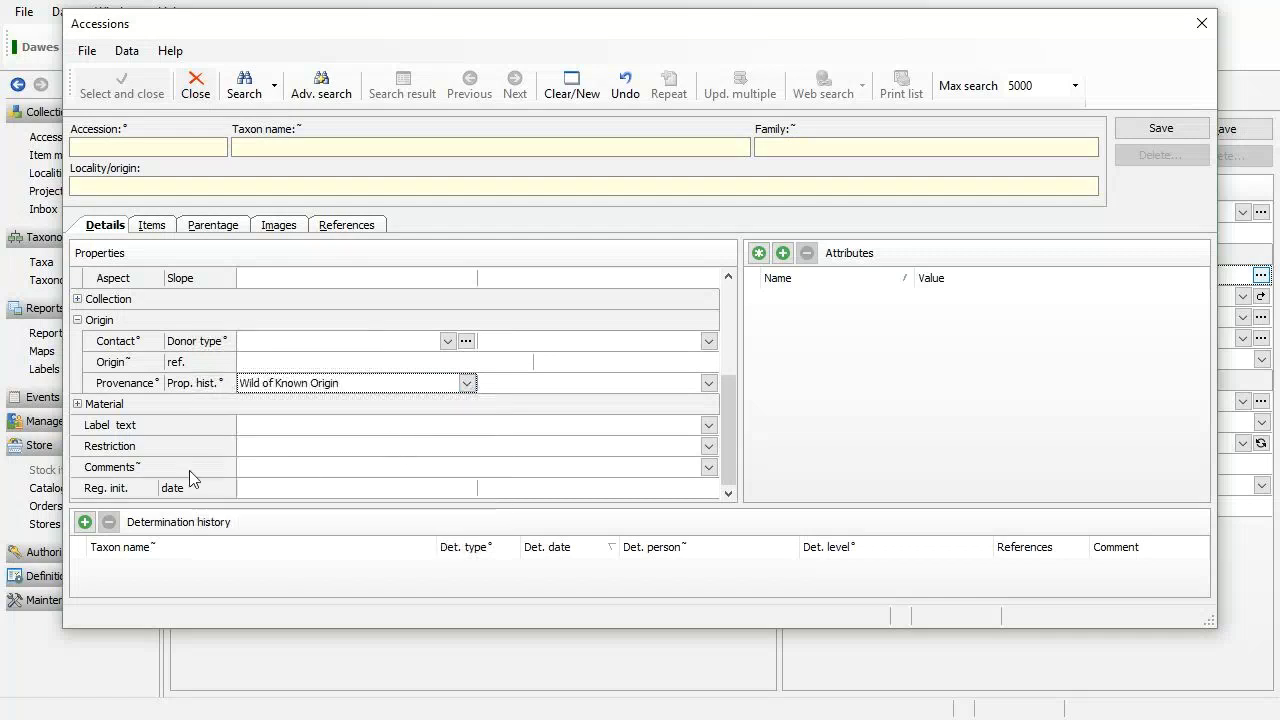
Filter by material type SD, run the search, then begin entering accession year 2018.
{"action": "left_click", "coordinate": [77, 404]}
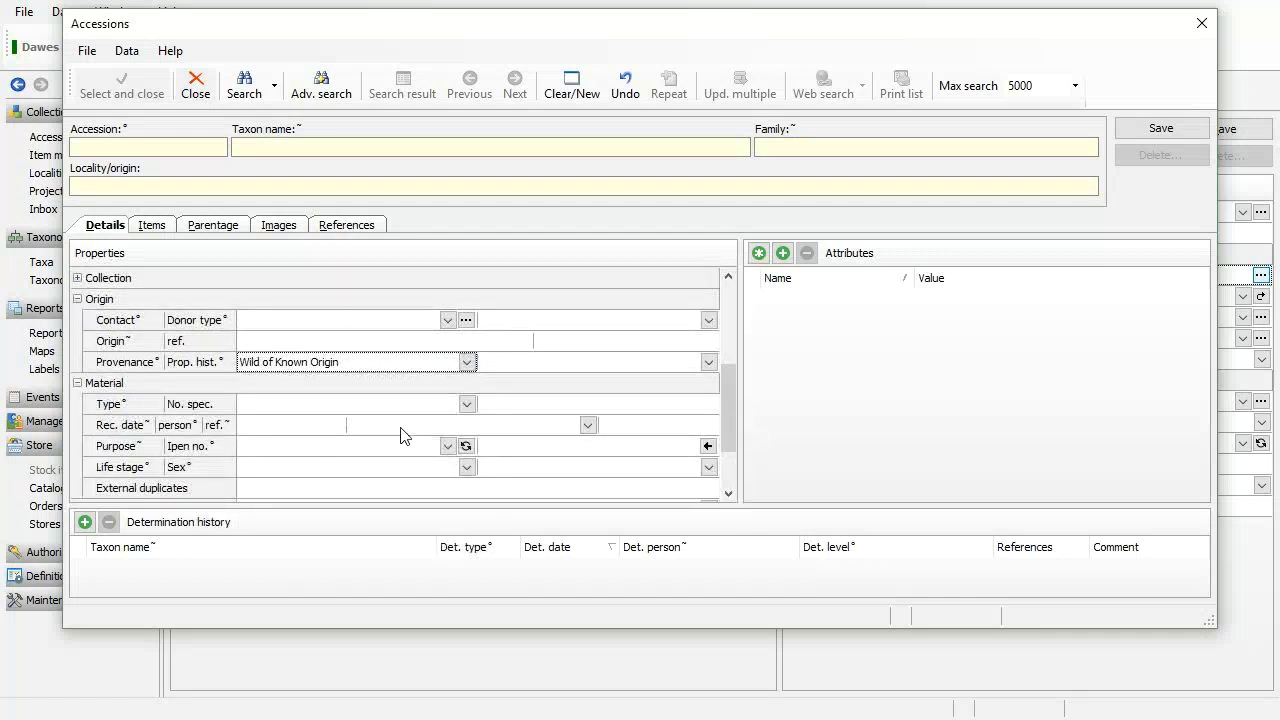
{"action": "left_click", "coordinate": [467, 404]}
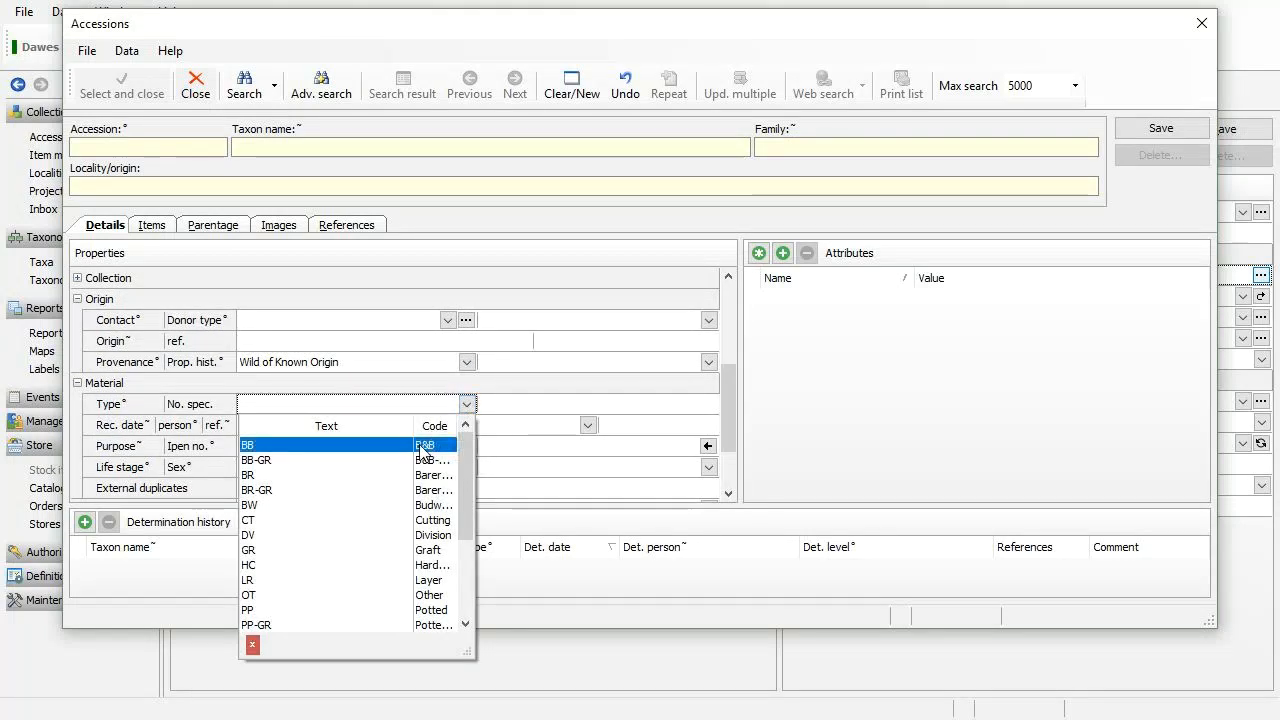
{"action": "type", "text": "s"}
{"action": "left_click", "coordinate": [387, 462]}
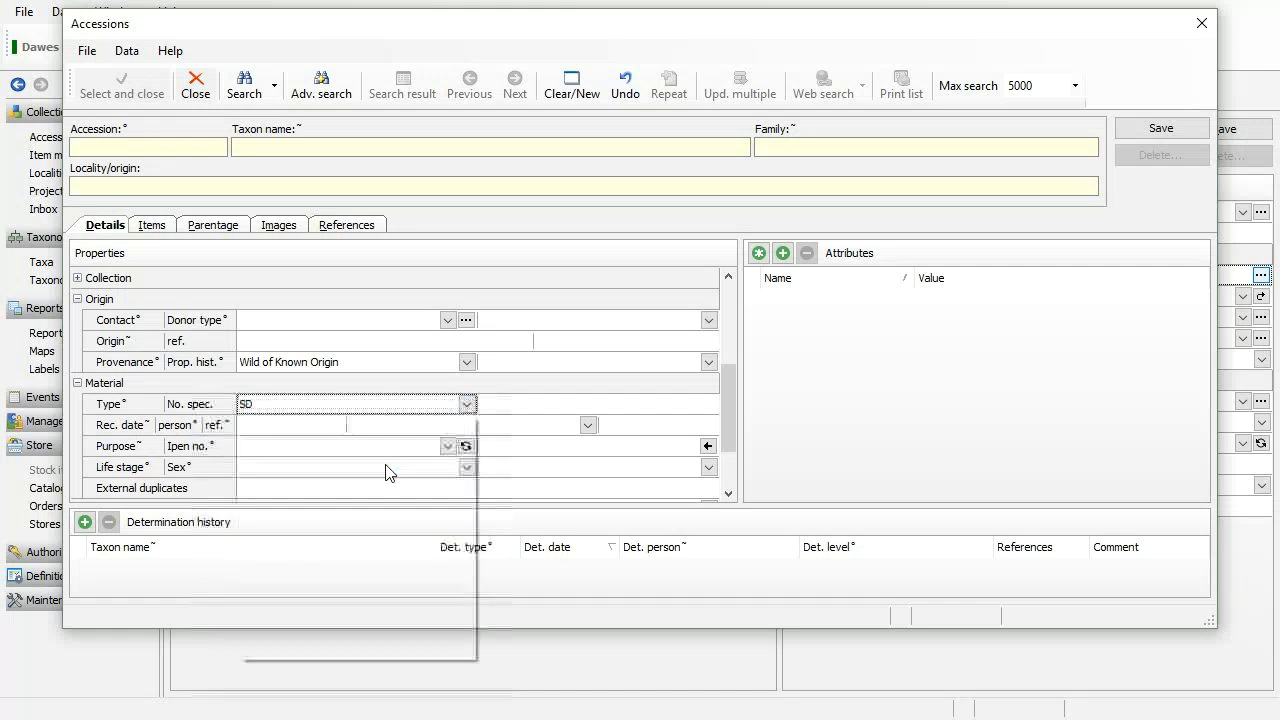
{"action": "left_click", "coordinate": [237, 96]}
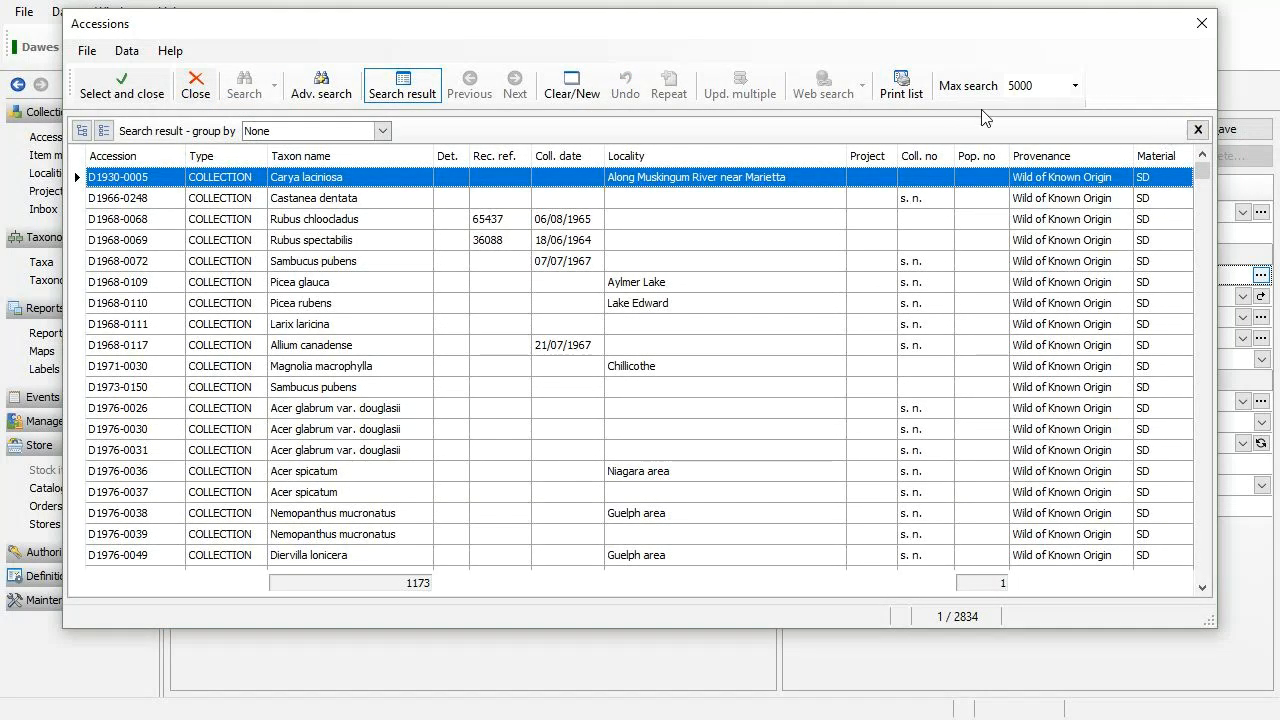
{"action": "left_click", "coordinate": [376, 89]}
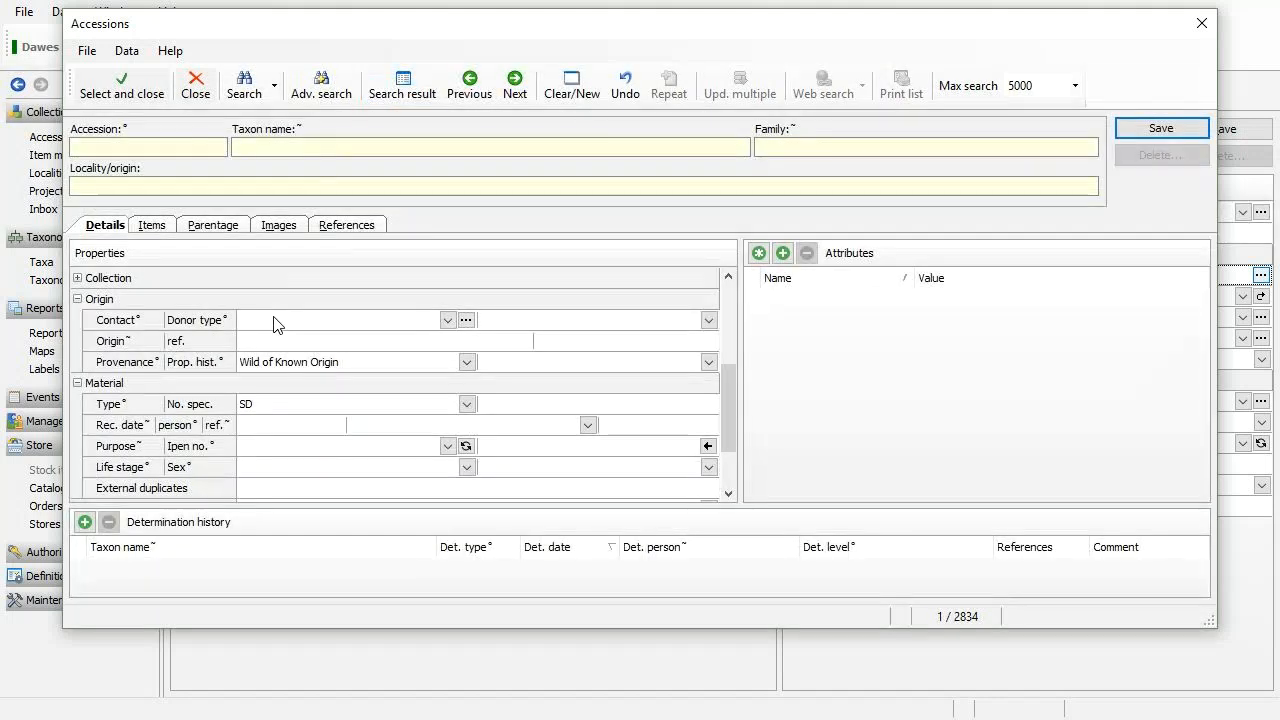
{"action": "scroll", "coordinate": [156, 292], "scroll_direction": "up", "scroll_amount": 4}
{"action": "left_click", "coordinate": [262, 280]}
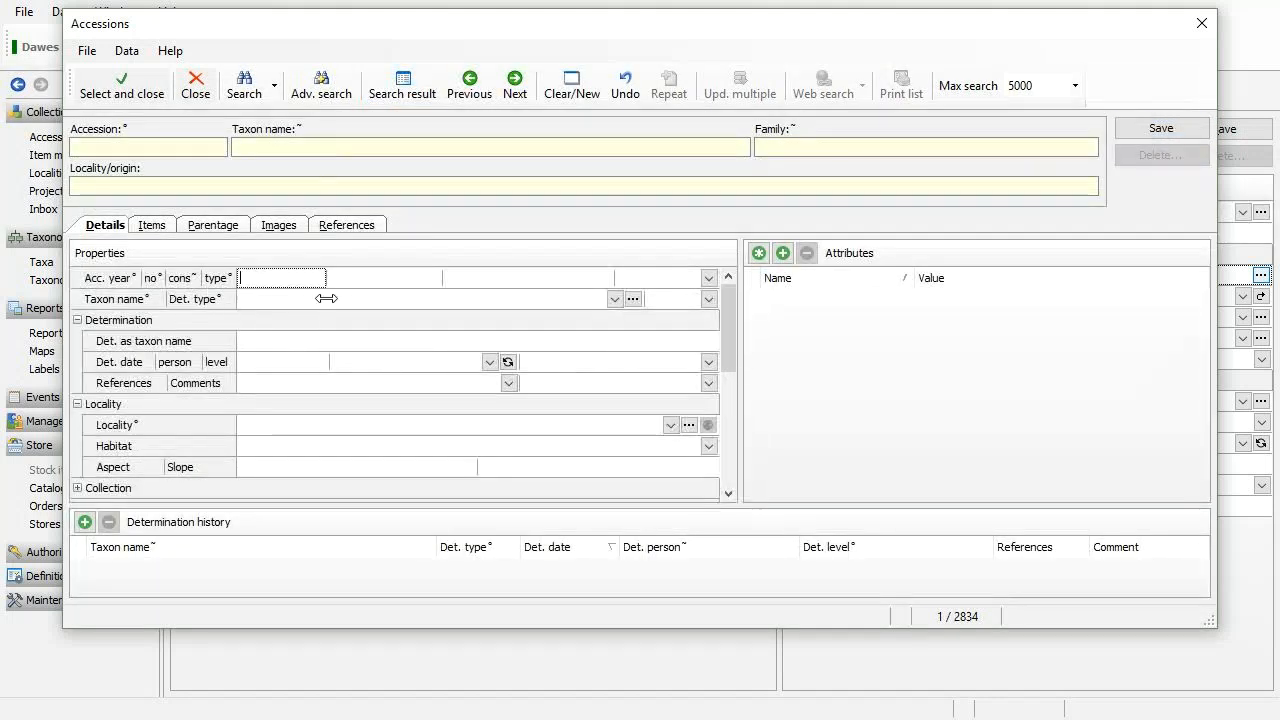
Search the 2018 accessions, select D2018-0540 through D2018-0564 and add them as stock items.
{"action": "left_click", "coordinate": [243, 88]}
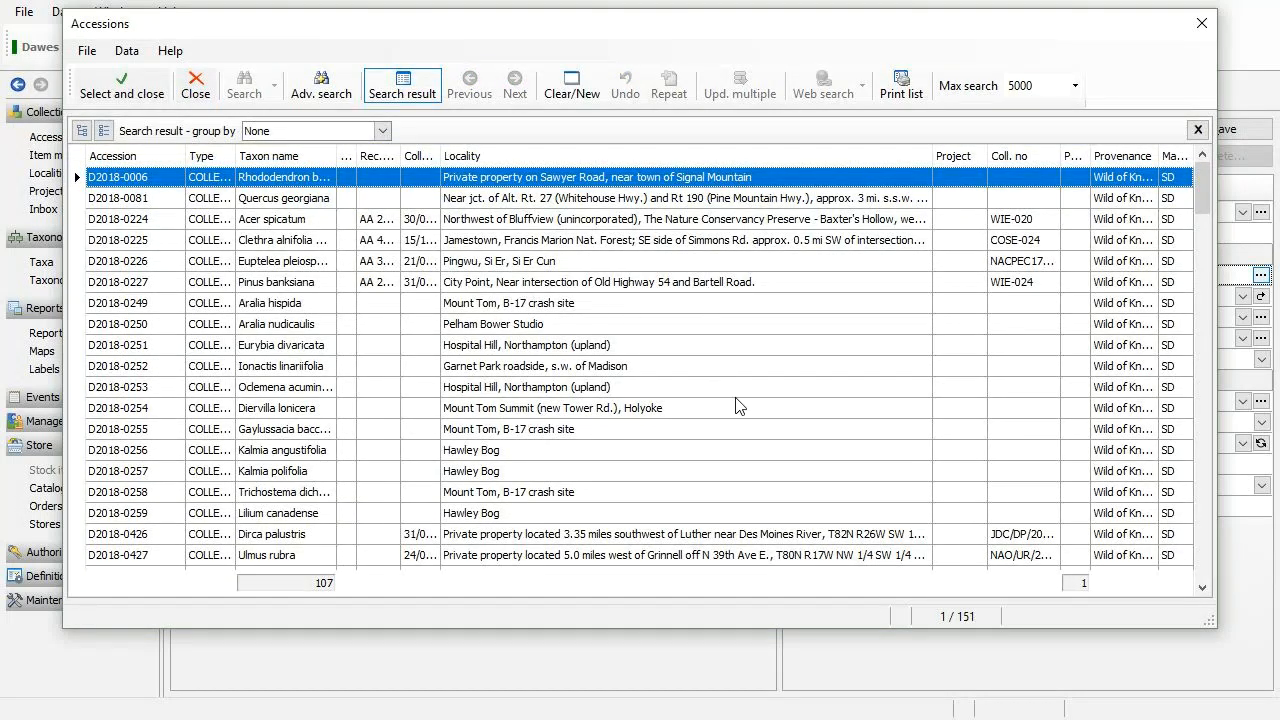
{"action": "scroll", "coordinate": [730, 388], "scroll_direction": "down", "scroll_amount": 8}
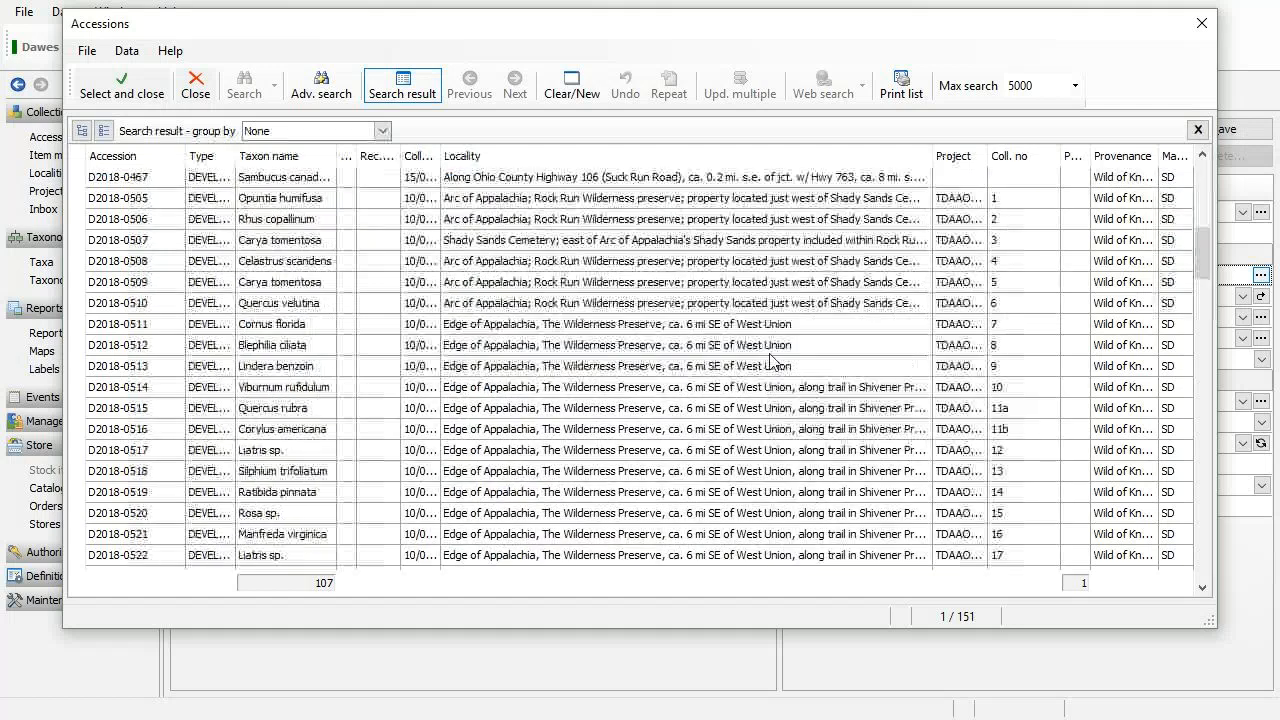
{"action": "left_click_drag", "start_coordinate": [990, 155], "coordinate": [1014, 155]}
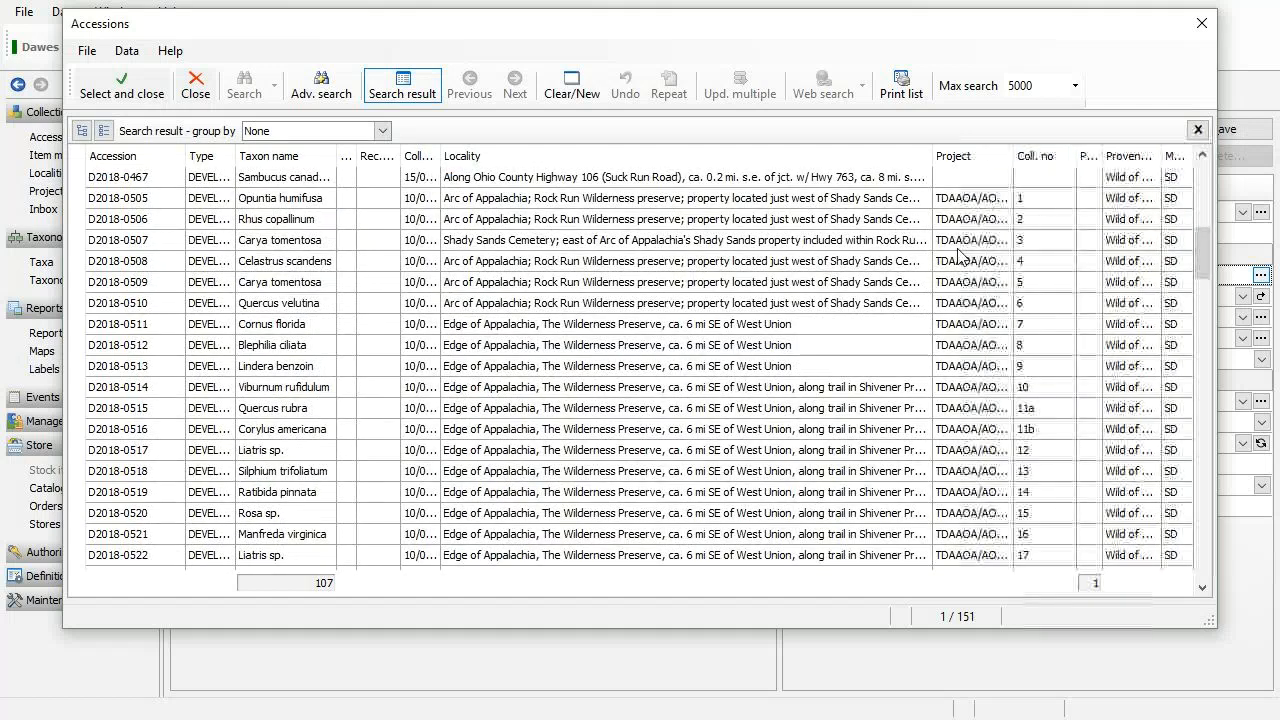
{"action": "scroll", "coordinate": [960, 330], "scroll_direction": "down", "scroll_amount": 12}
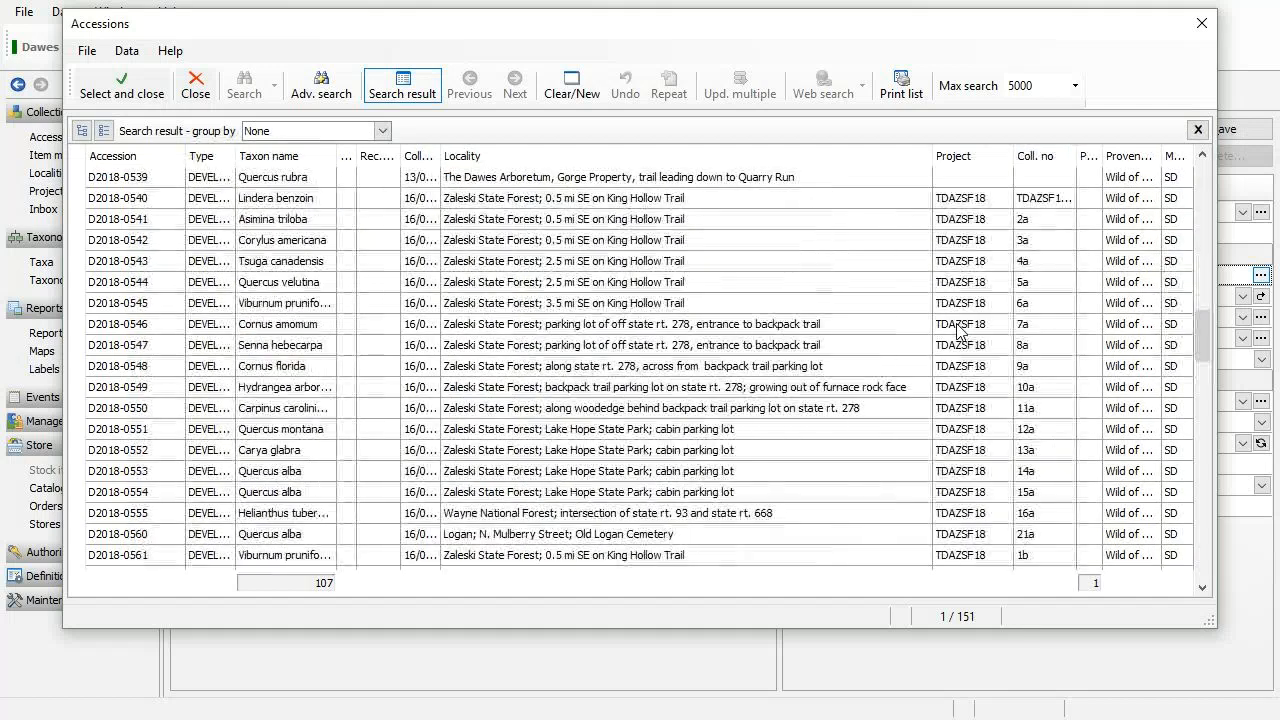
{"action": "left_click", "coordinate": [884, 208]}
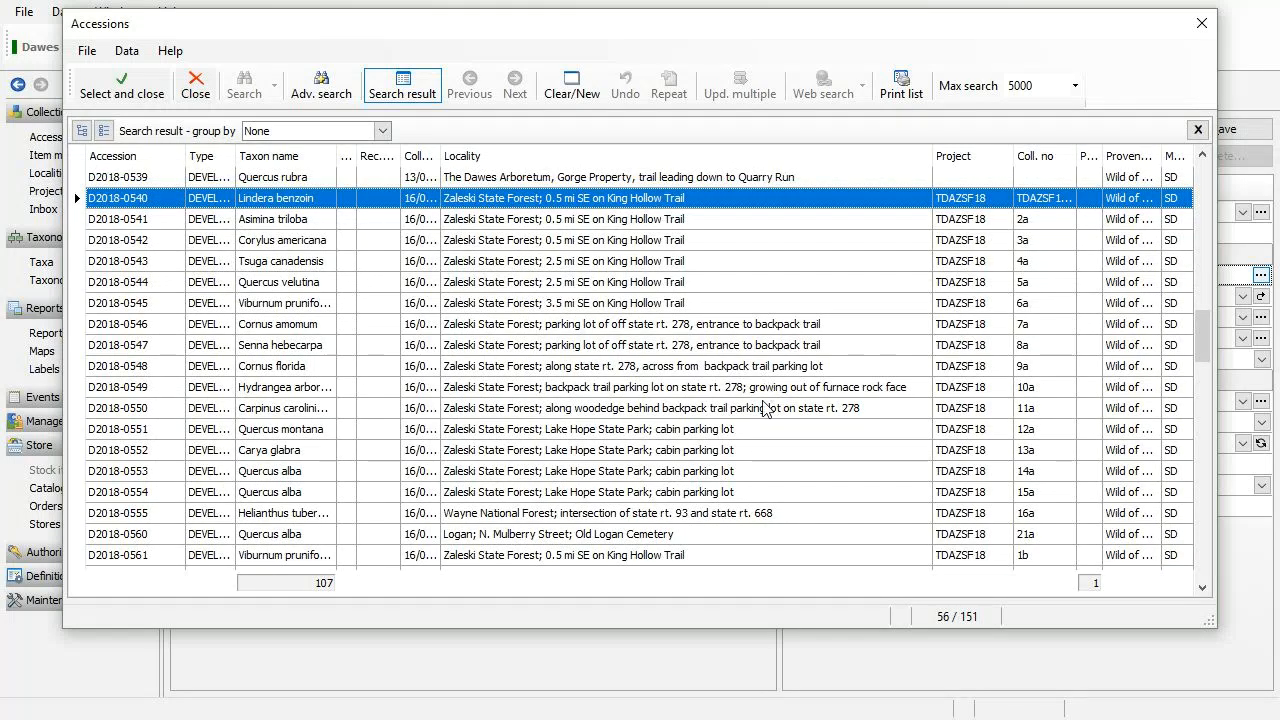
{"action": "scroll", "coordinate": [765, 488], "scroll_direction": "down", "scroll_amount": 2}
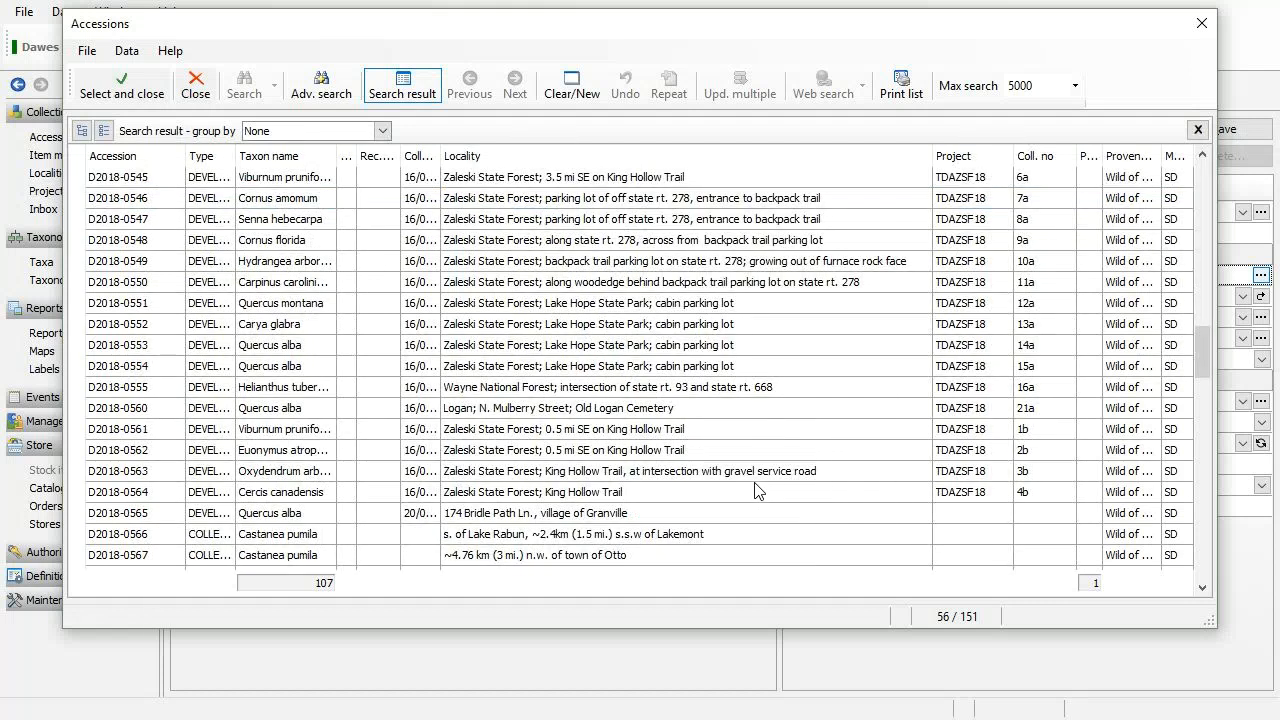
{"action": "left_click", "coordinate": [755, 493], "text": "shift"}
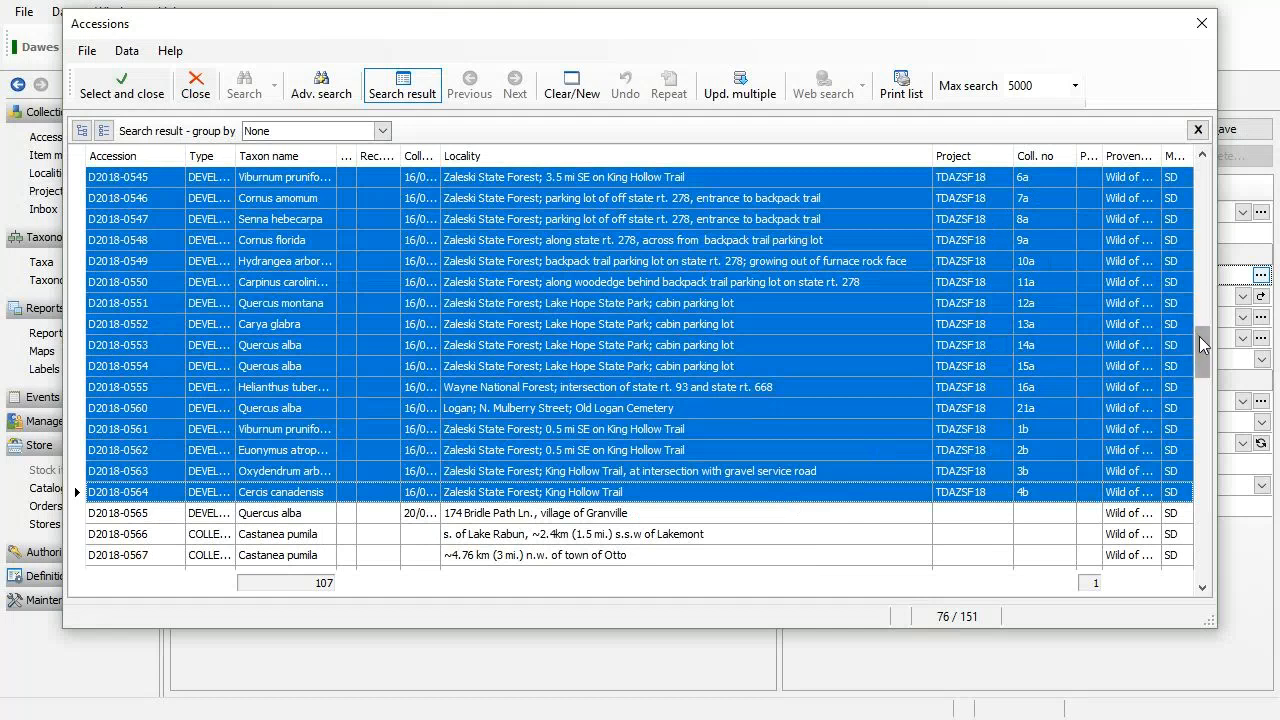
{"action": "left_click_drag", "start_coordinate": [1205, 340], "coordinate": [1206, 323]}
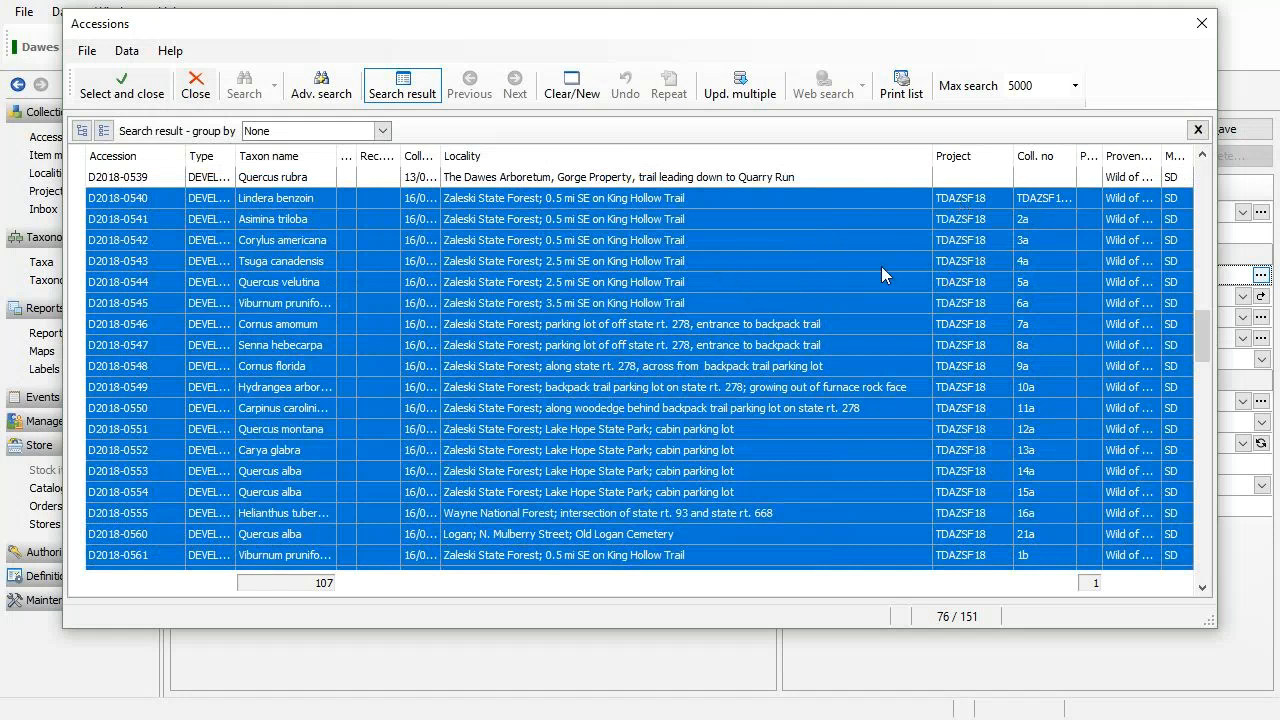
{"action": "left_click_drag", "start_coordinate": [337, 156], "coordinate": [370, 156]}
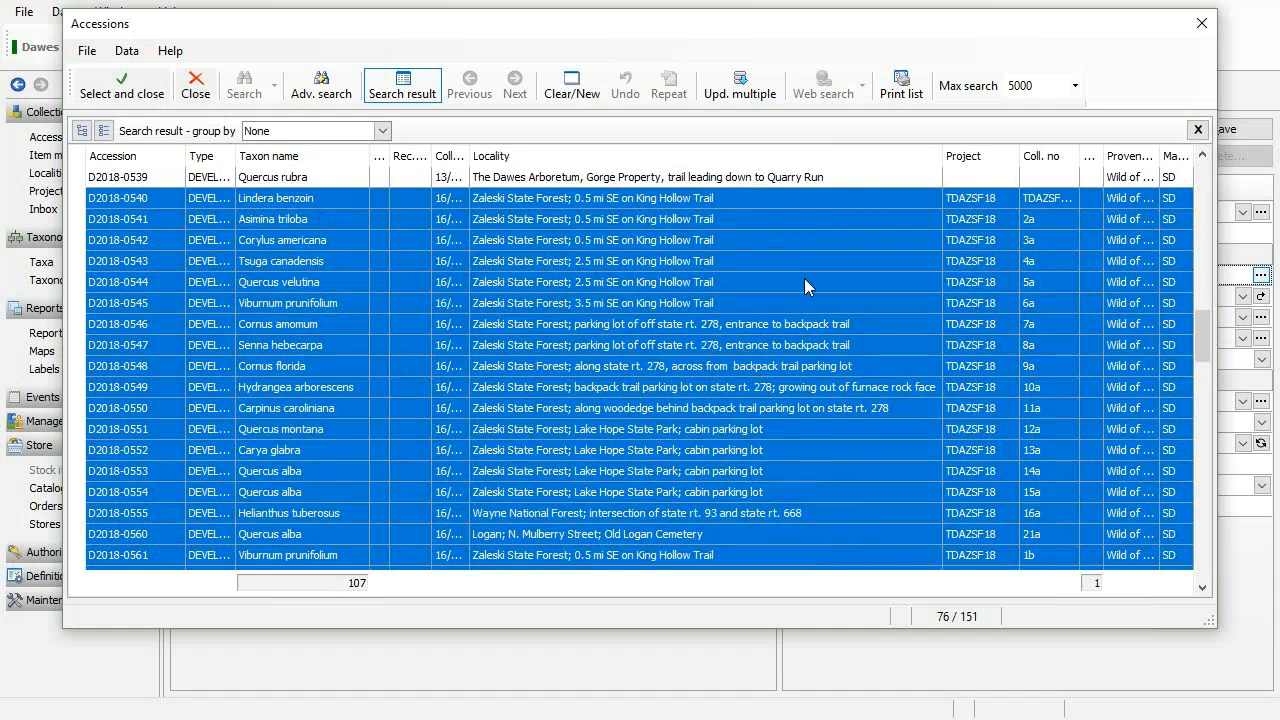
{"action": "left_click", "coordinate": [127, 92]}
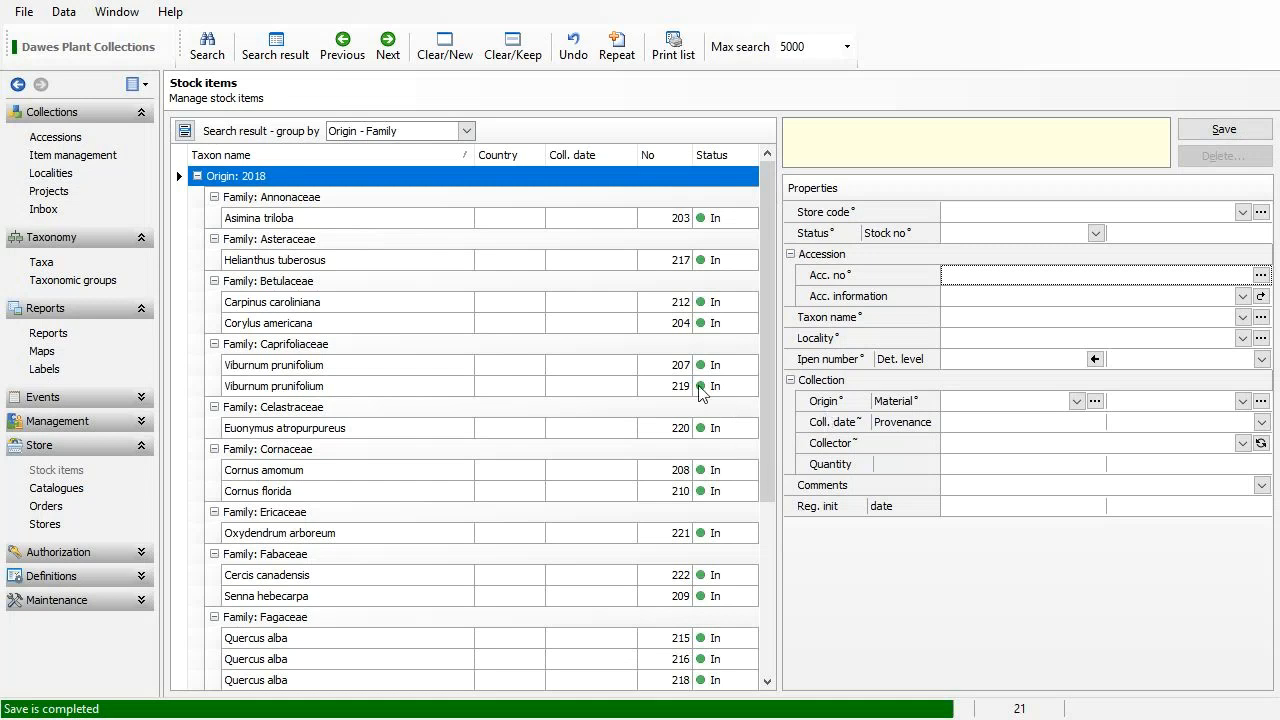
Inspect stock items from Asimina triloba to Cercis canadensis, then save to clear the form for a new item.
{"action": "left_click", "coordinate": [452, 229]}
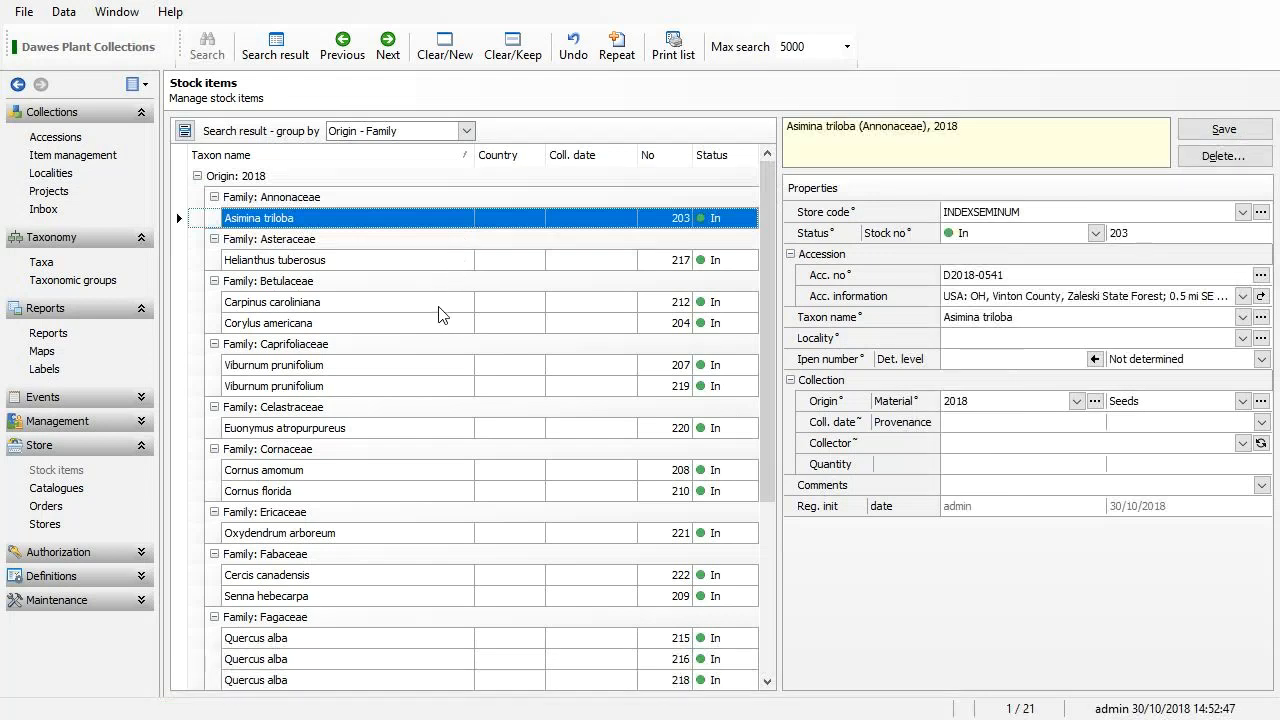
{"action": "left_click", "coordinate": [442, 264]}
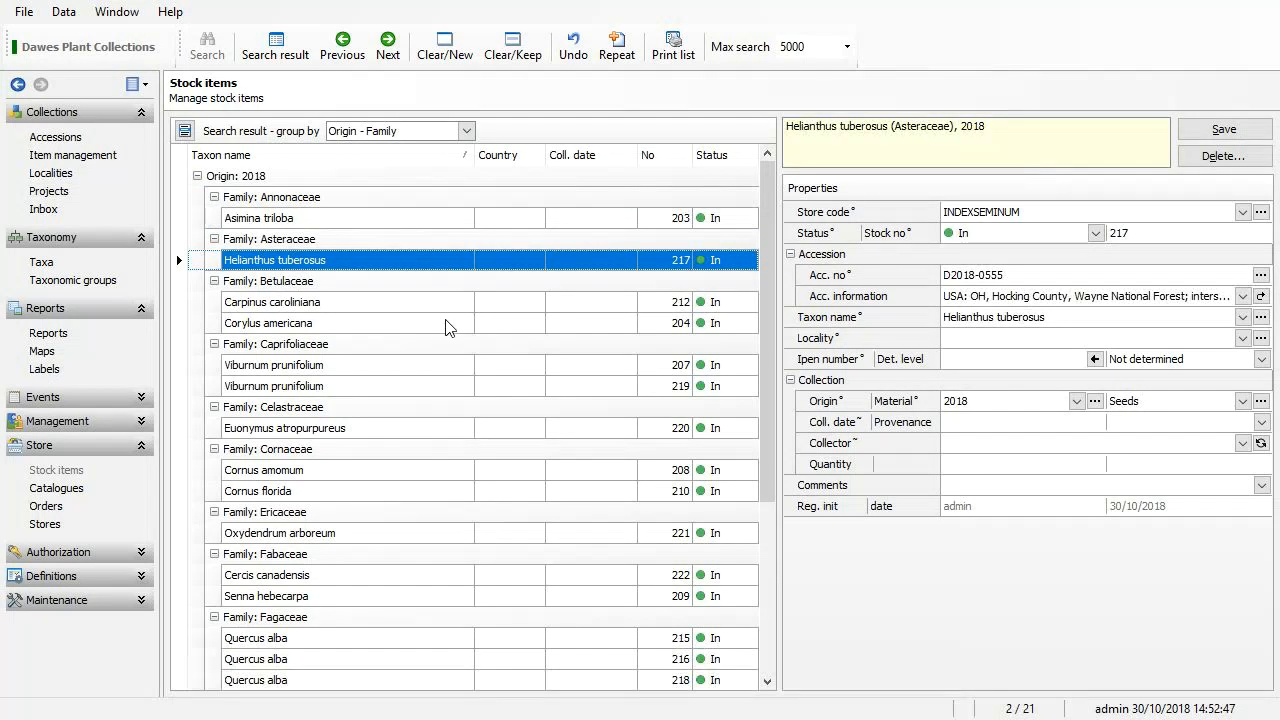
{"action": "left_click", "coordinate": [447, 308]}
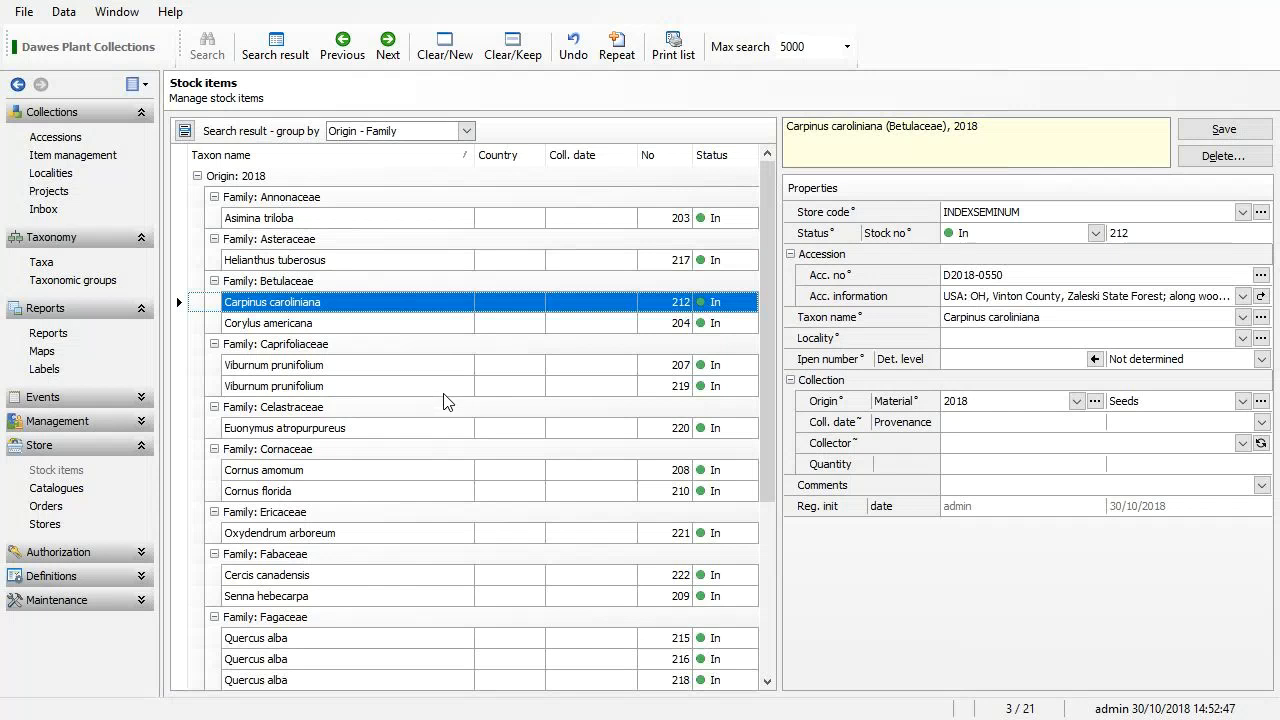
{"action": "left_click", "coordinate": [446, 390]}
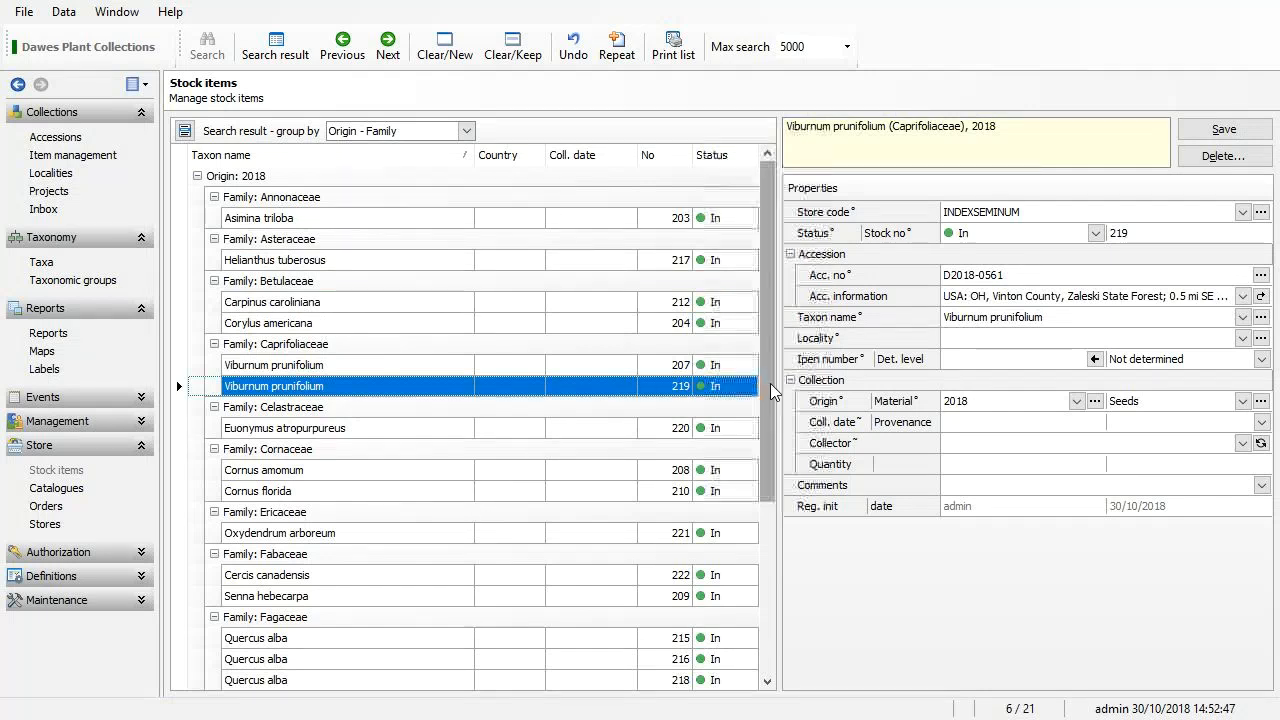
{"action": "left_click_drag", "start_coordinate": [769, 389], "coordinate": [762, 458]}
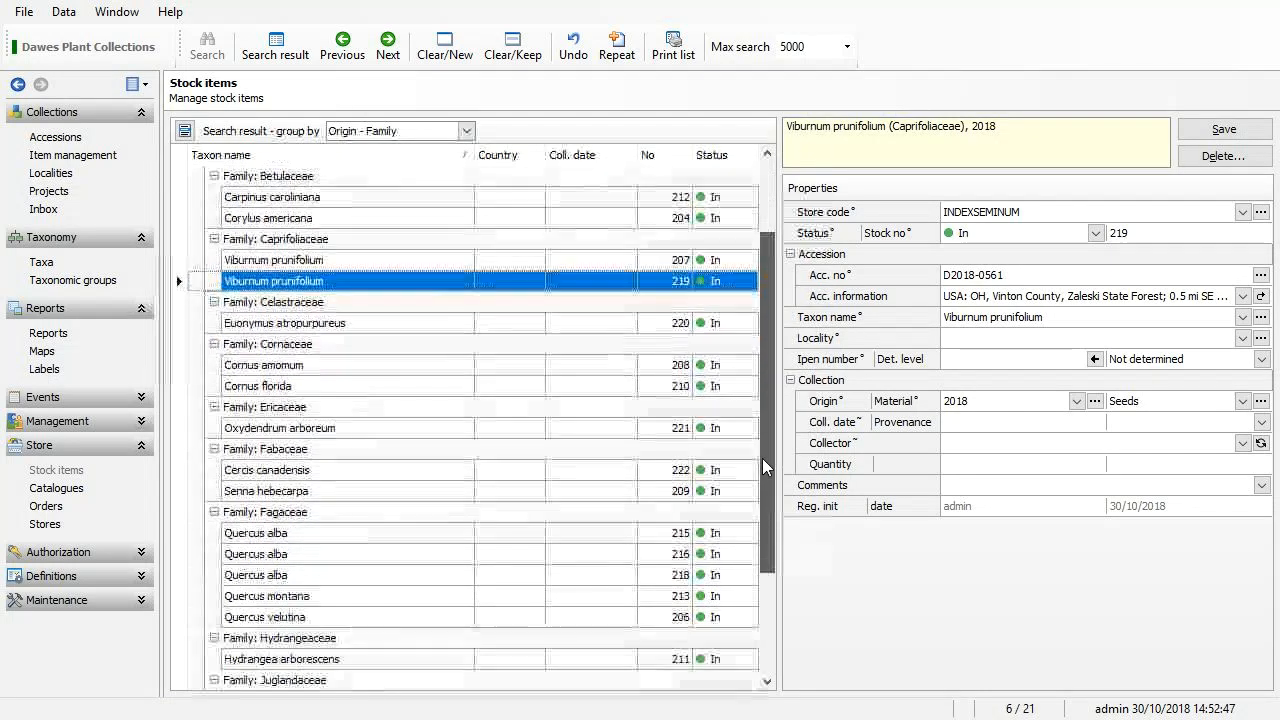
{"action": "left_click", "coordinate": [548, 471]}
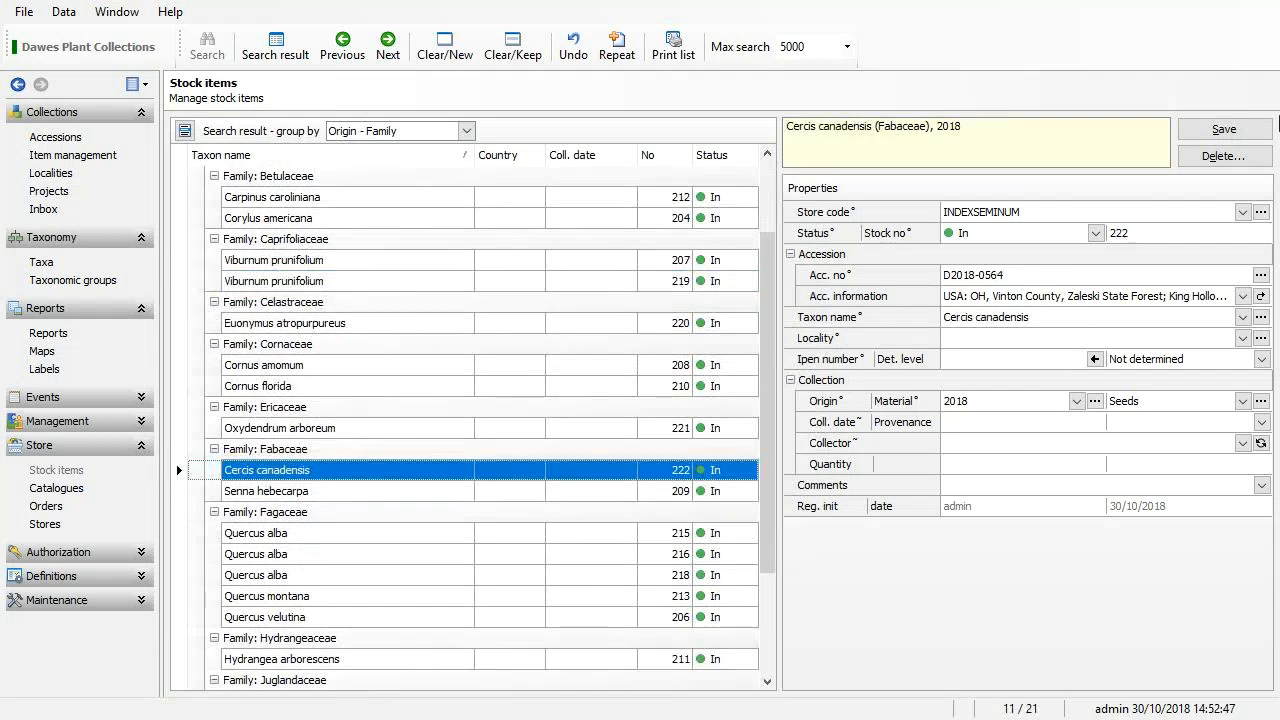
{"action": "left_click", "coordinate": [1216, 135]}
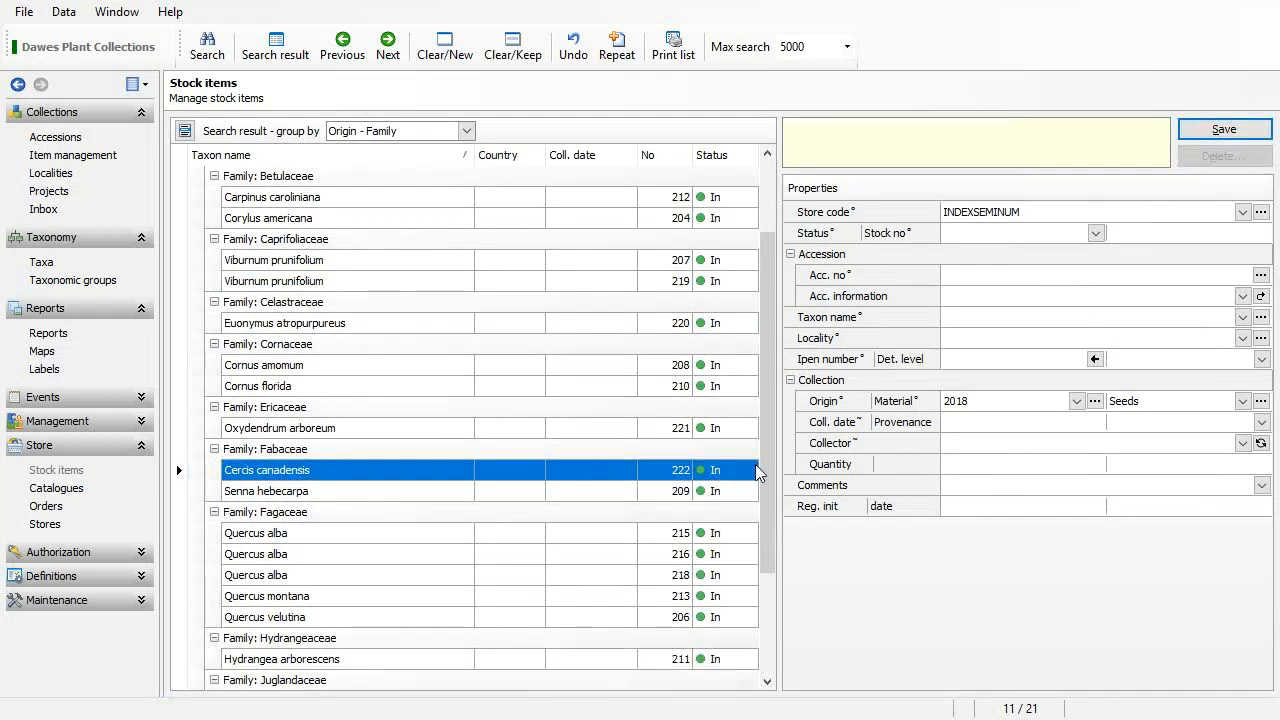
Set the taxon to Hydrangea radiata using the search 'hydr ra' and open its full taxon record.
{"action": "left_click_drag", "start_coordinate": [766, 458], "coordinate": [778, 368]}
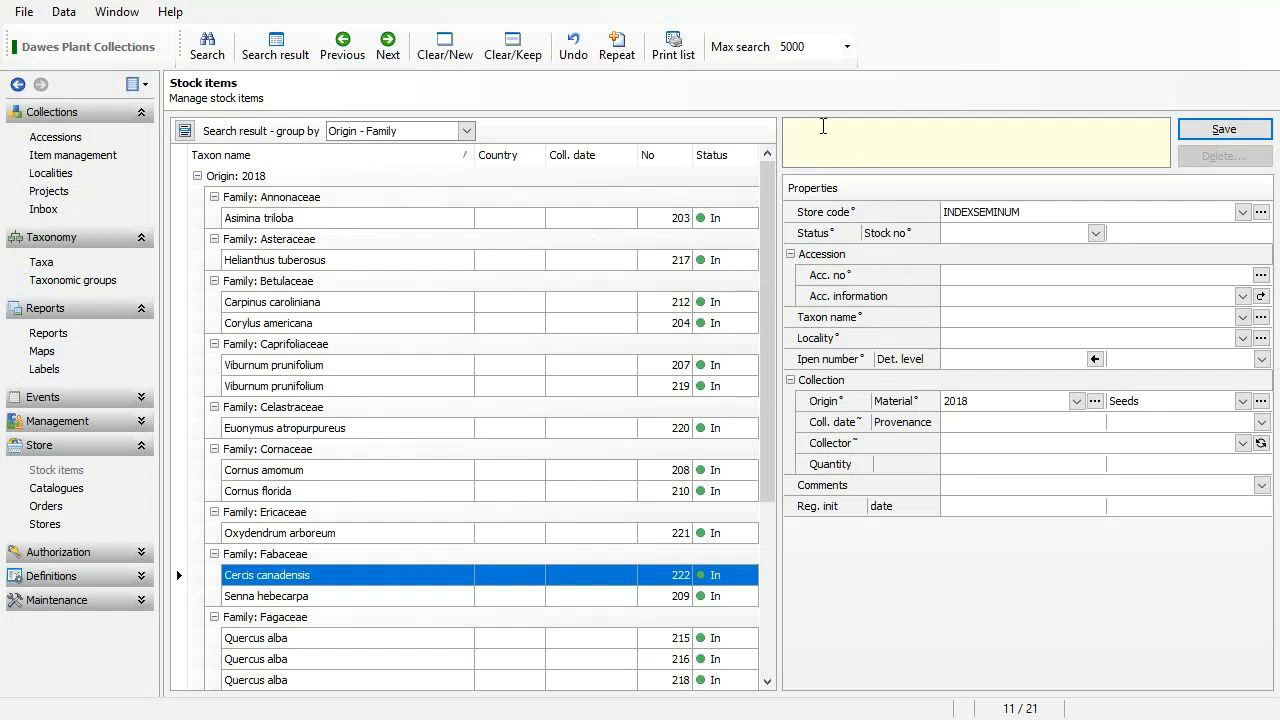
{"action": "left_click", "coordinate": [1002, 314]}
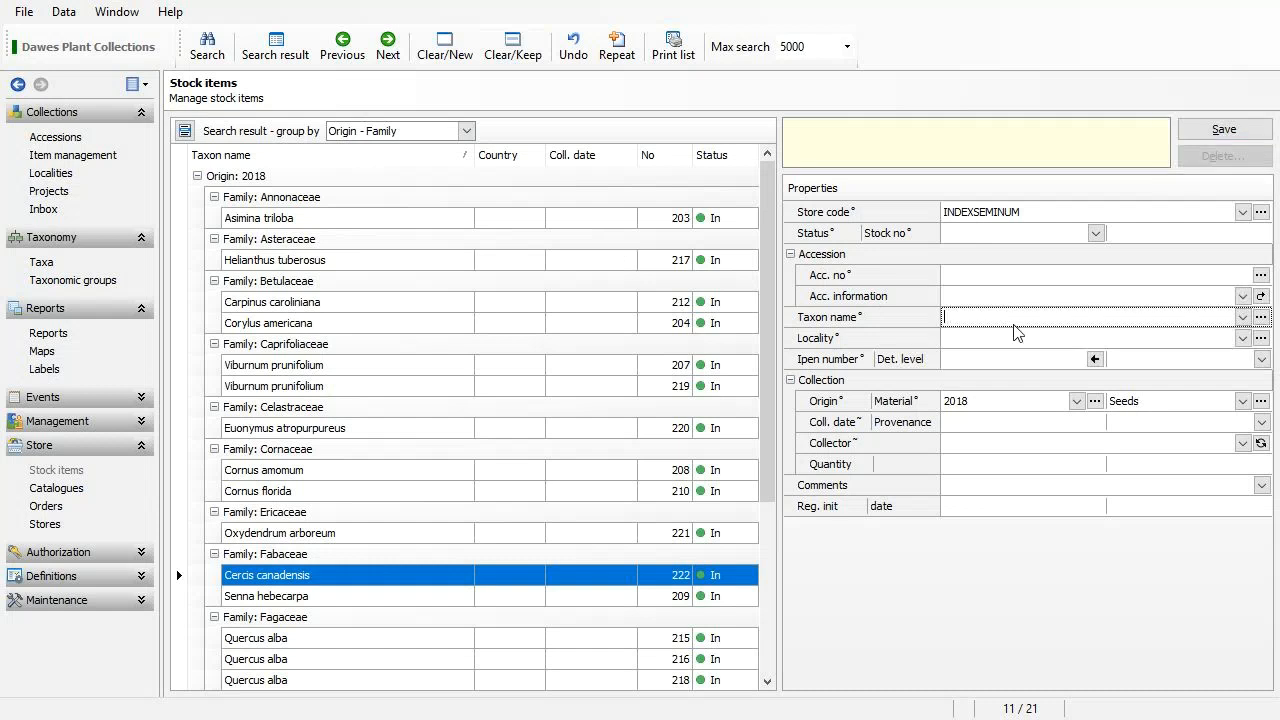
{"action": "type", "text": "h"}
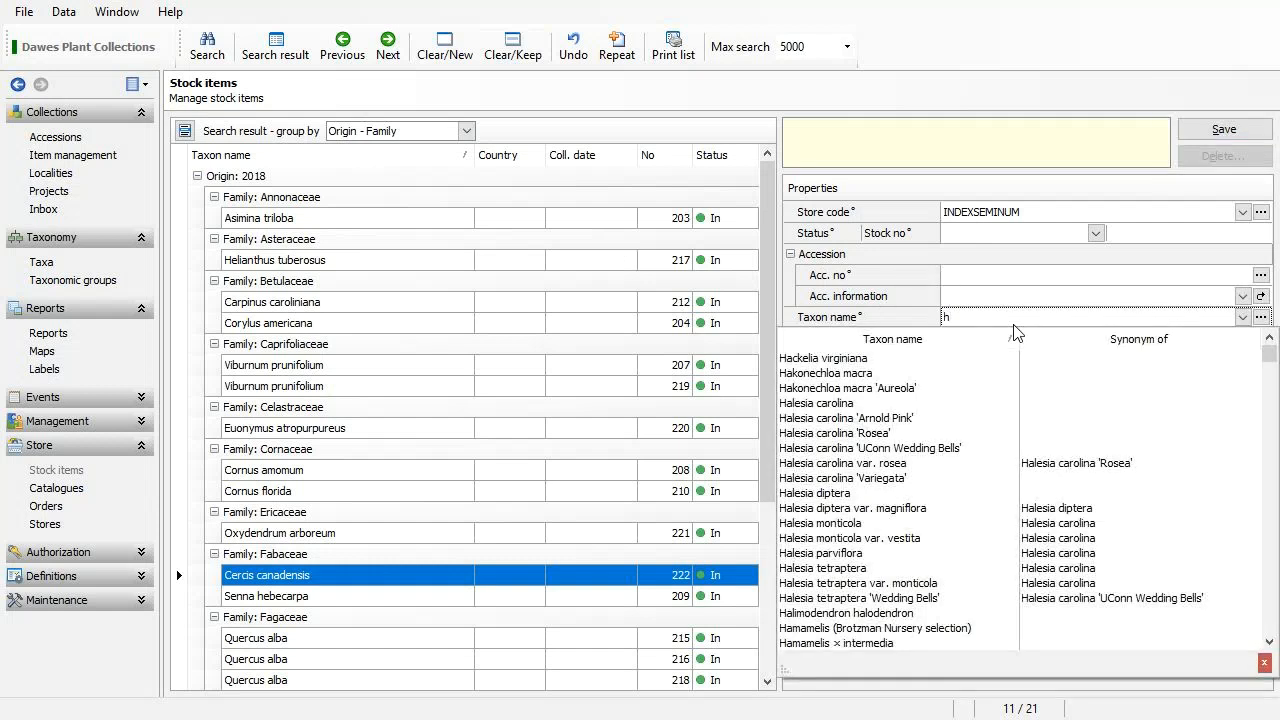
{"action": "type", "text": "ydr radiata"}
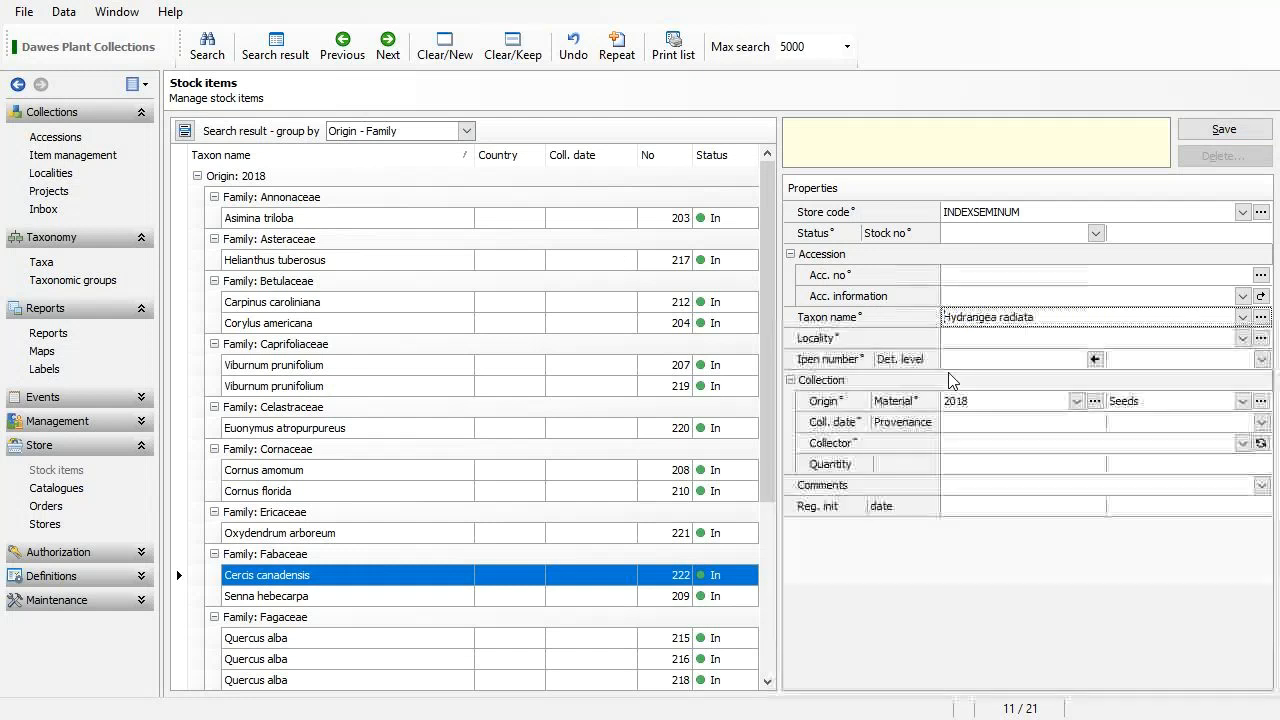
{"action": "left_click", "coordinate": [952, 375]}
{"action": "left_click", "coordinate": [1044, 338]}
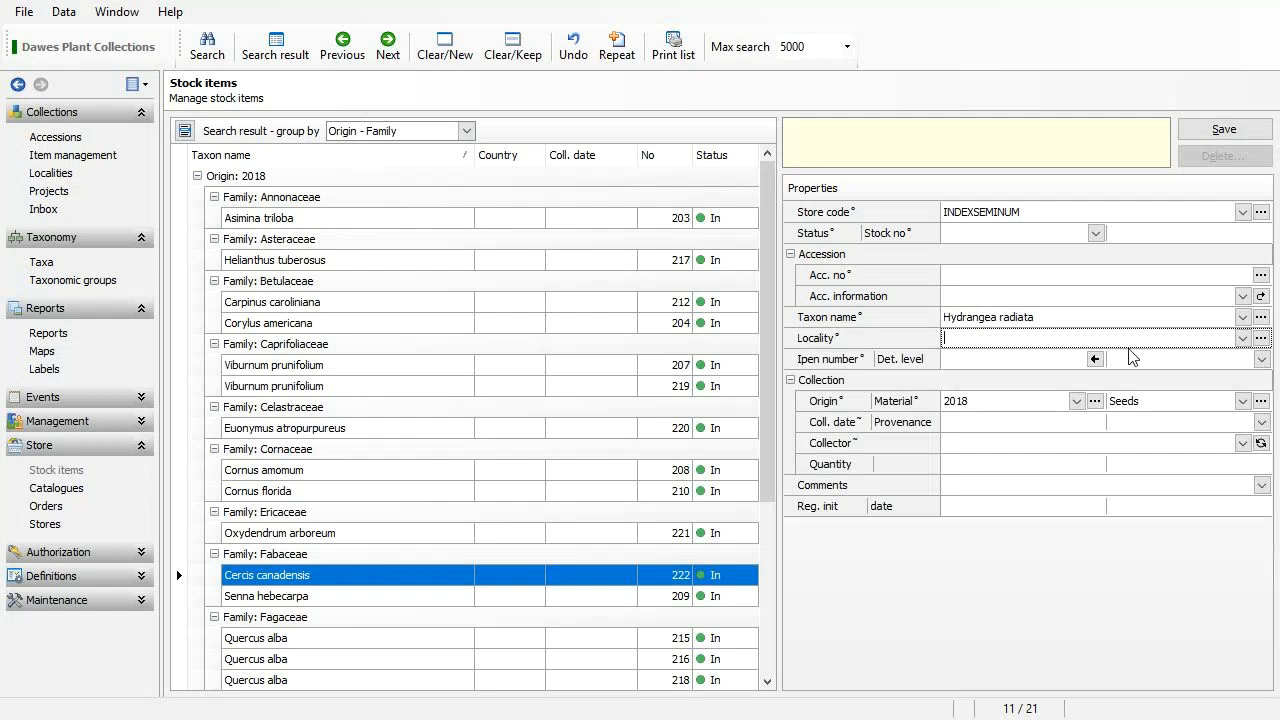
{"action": "left_click", "coordinate": [1261, 317]}
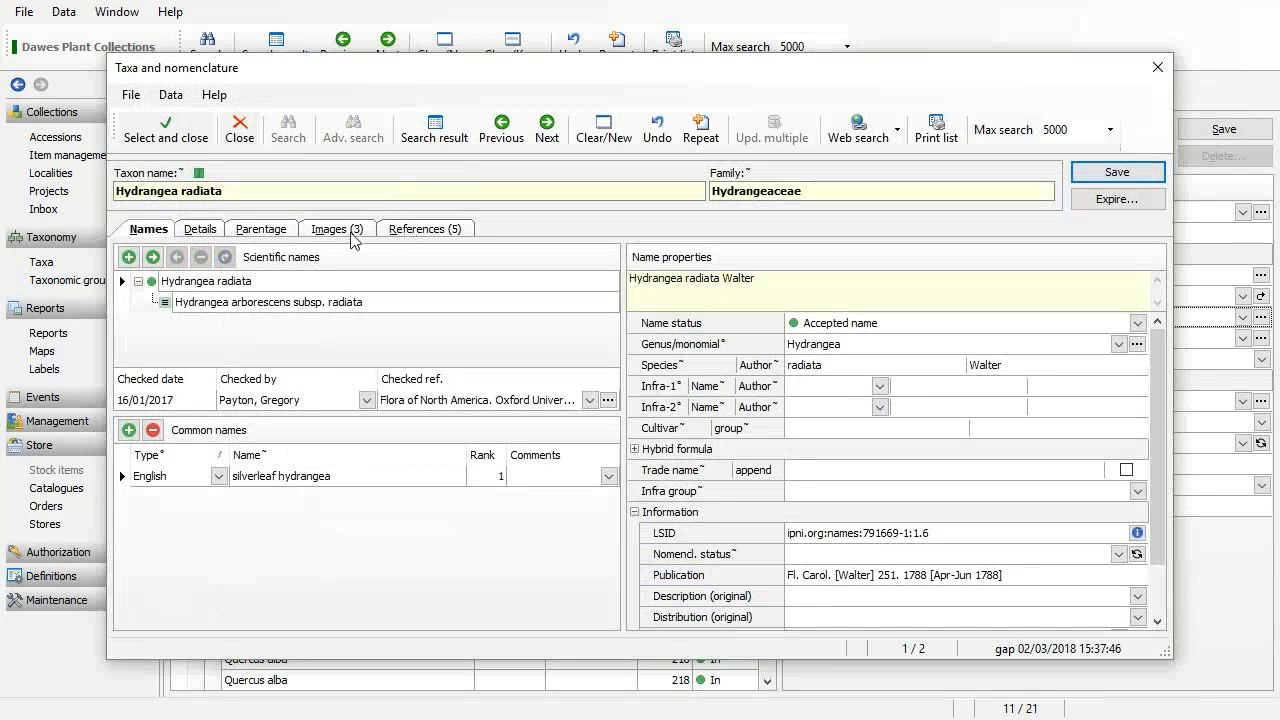
View Hydrangea radiata's images, preview the first one full size, then close the taxa window.
{"action": "left_click", "coordinate": [348, 231]}
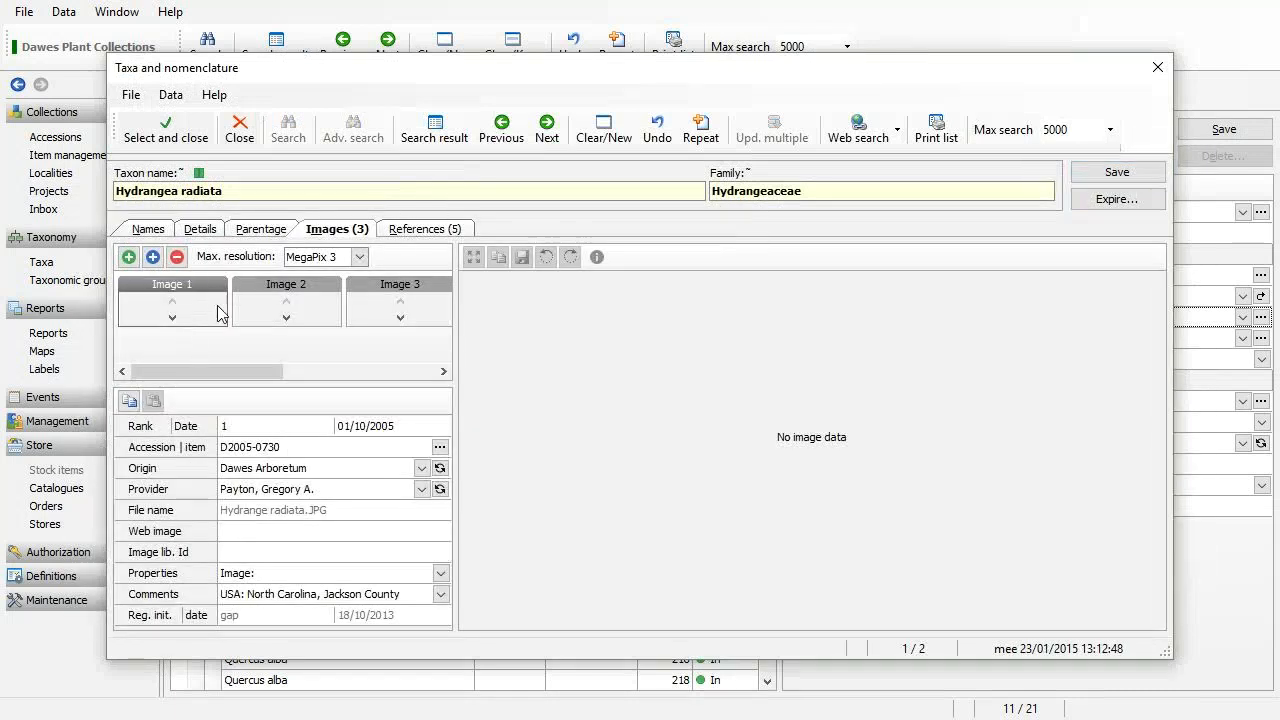
{"action": "left_click_drag", "start_coordinate": [244, 385], "coordinate": [232, 467]}
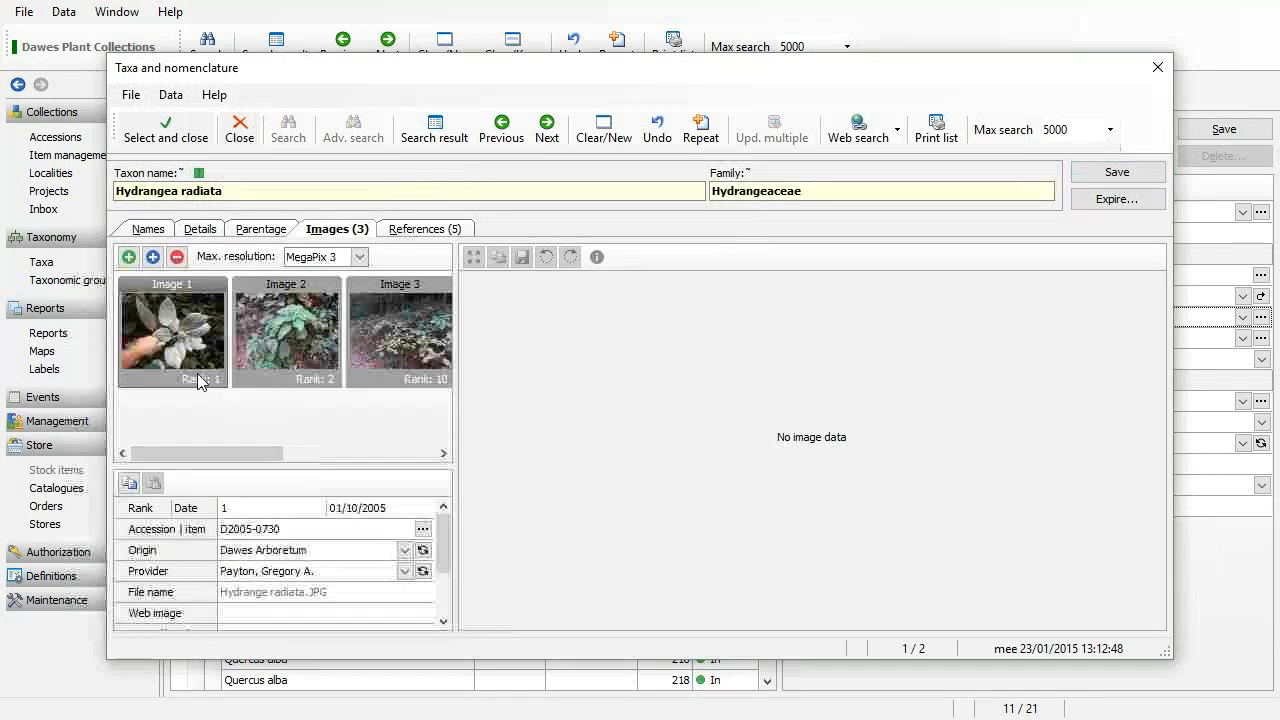
{"action": "left_click", "coordinate": [218, 365]}
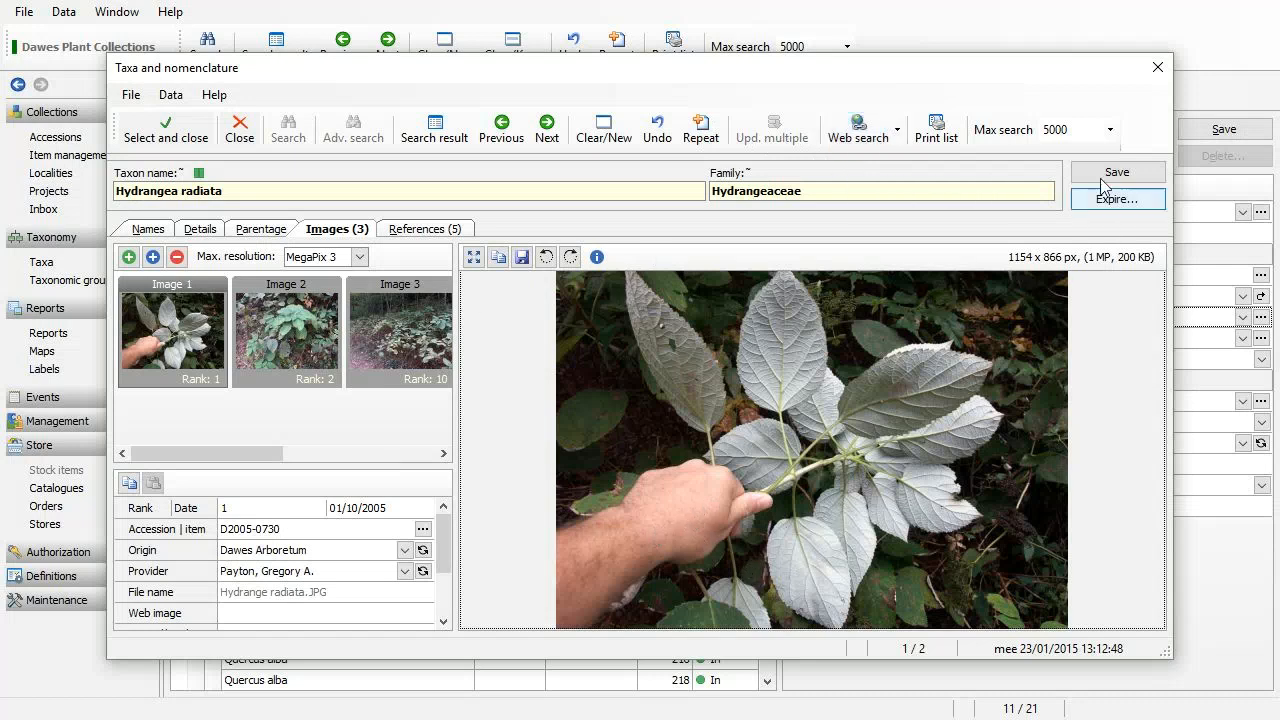
{"action": "left_click", "coordinate": [240, 130]}
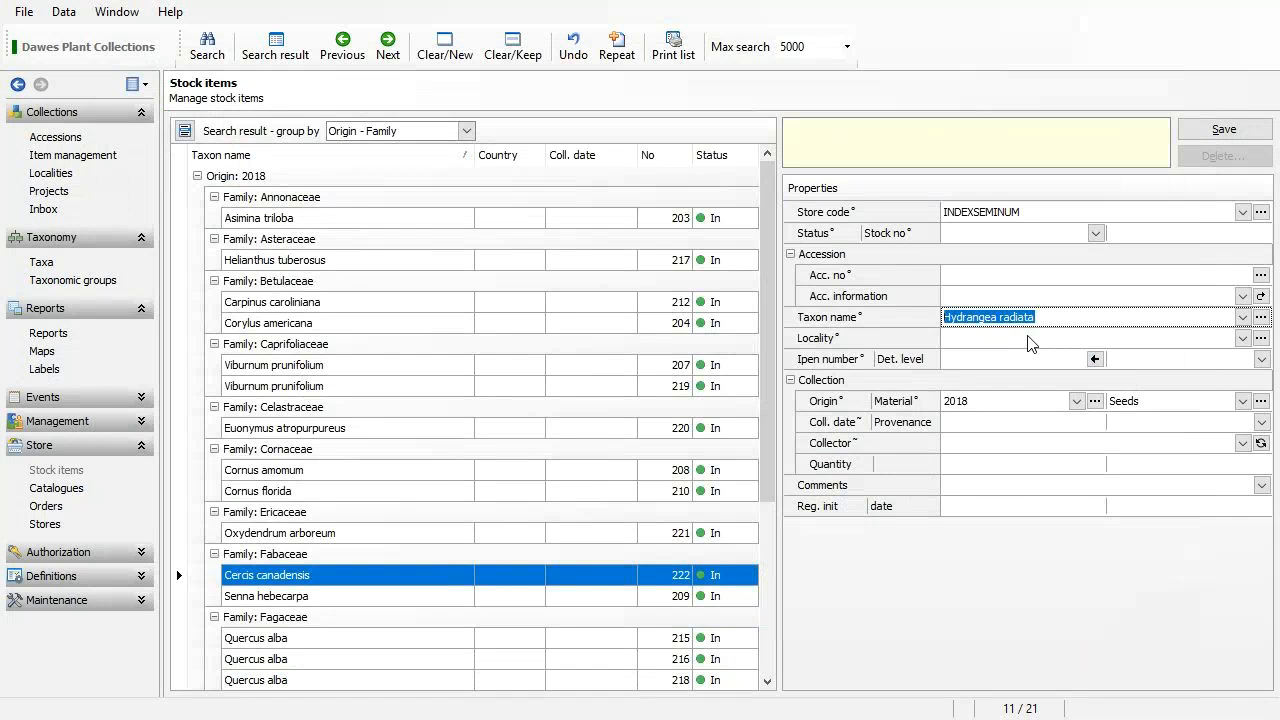
{"action": "left_click", "coordinate": [1030, 340]}
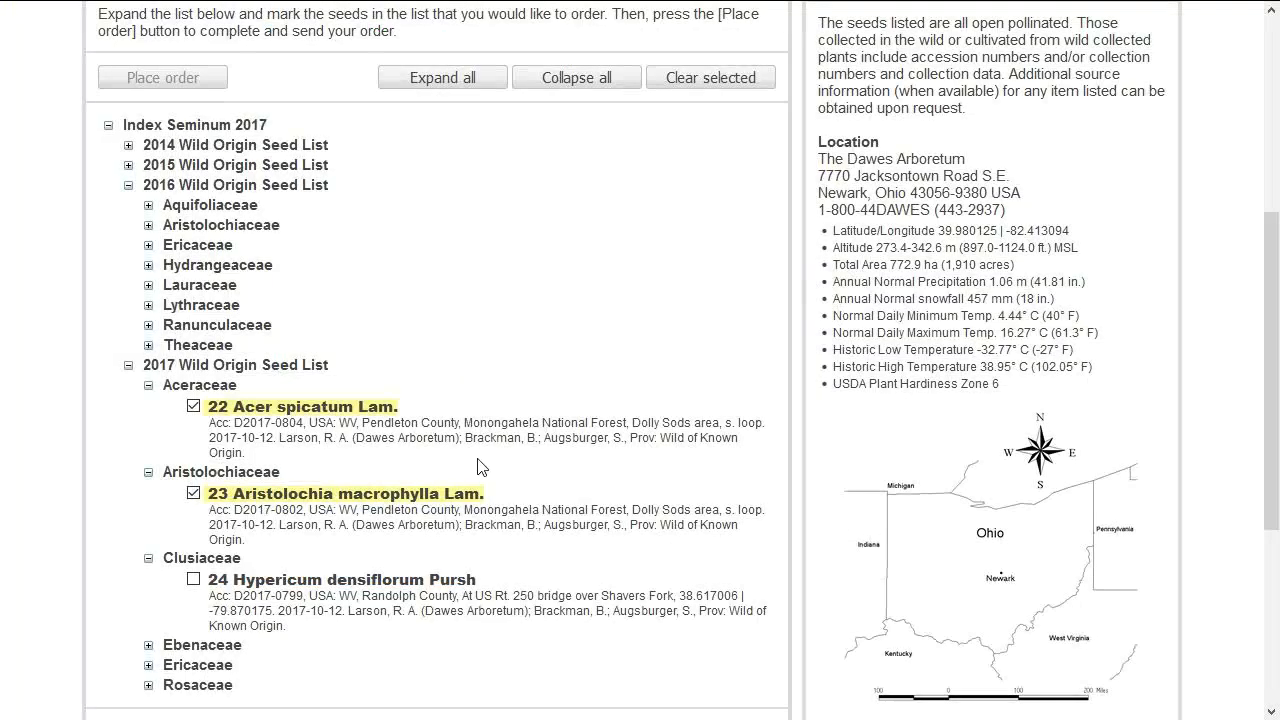
{"action": "left_click_drag", "start_coordinate": [350, 424], "coordinate": [655, 424]}
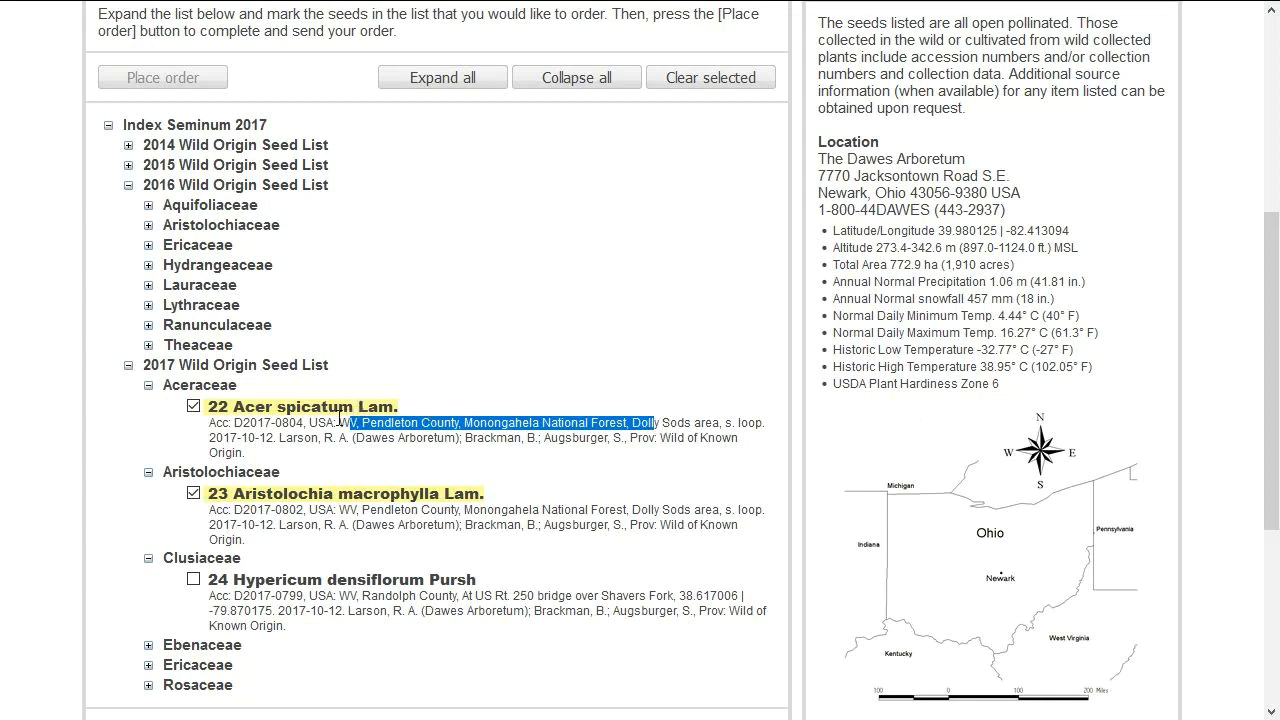
{"action": "left_click_drag", "start_coordinate": [234, 425], "coordinate": [594, 467]}
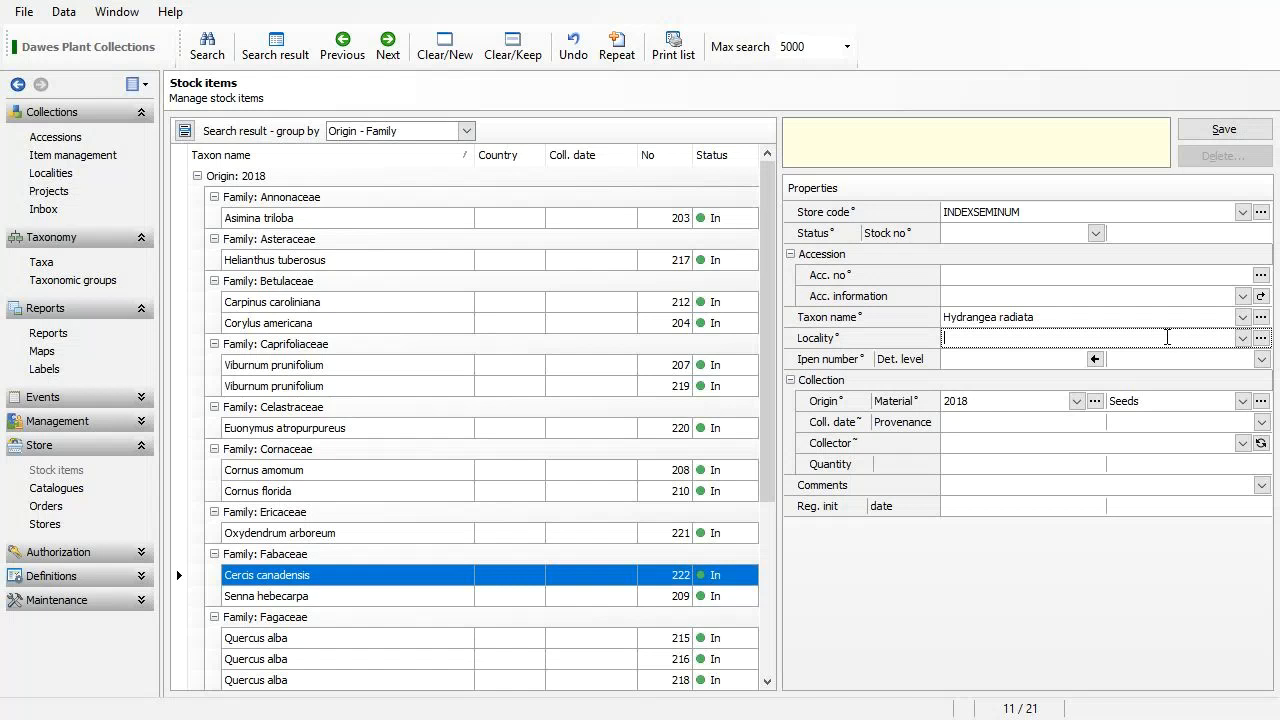
Load the Adams County roadside locality from the United States of America stock localities.
{"action": "left_click", "coordinate": [1262, 339]}
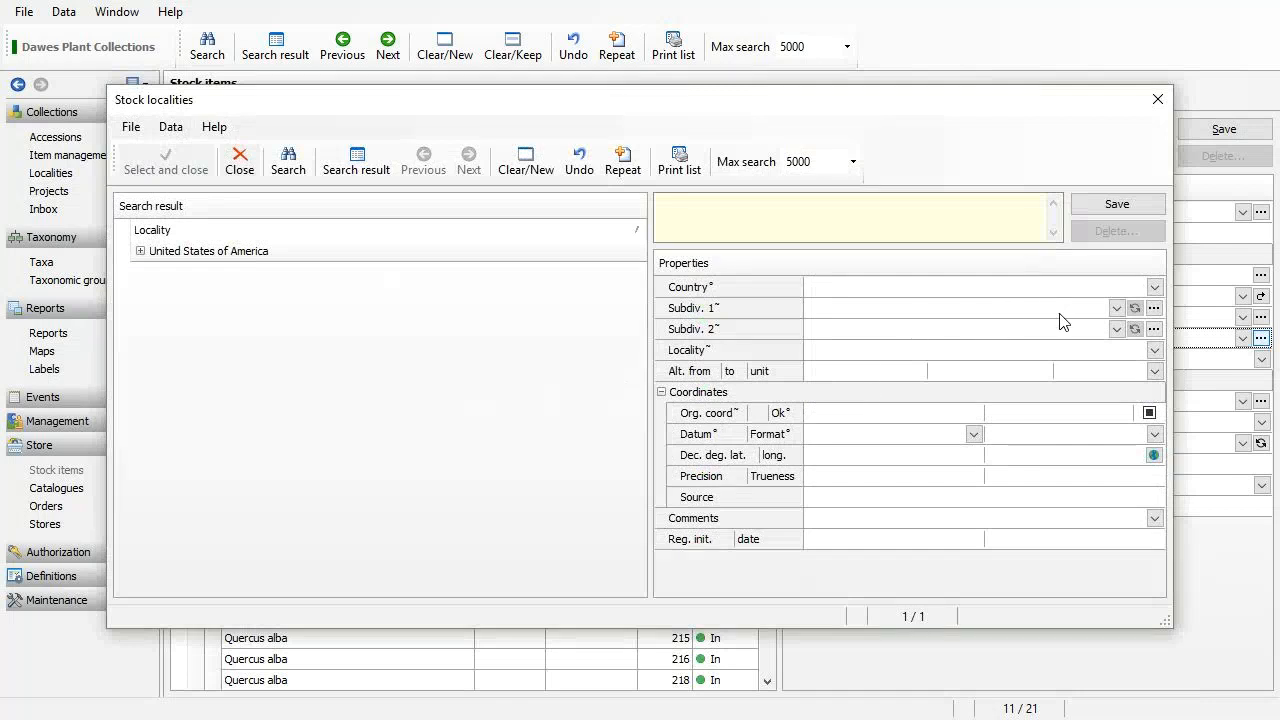
{"action": "left_click", "coordinate": [141, 252]}
{"action": "left_click", "coordinate": [237, 273]}
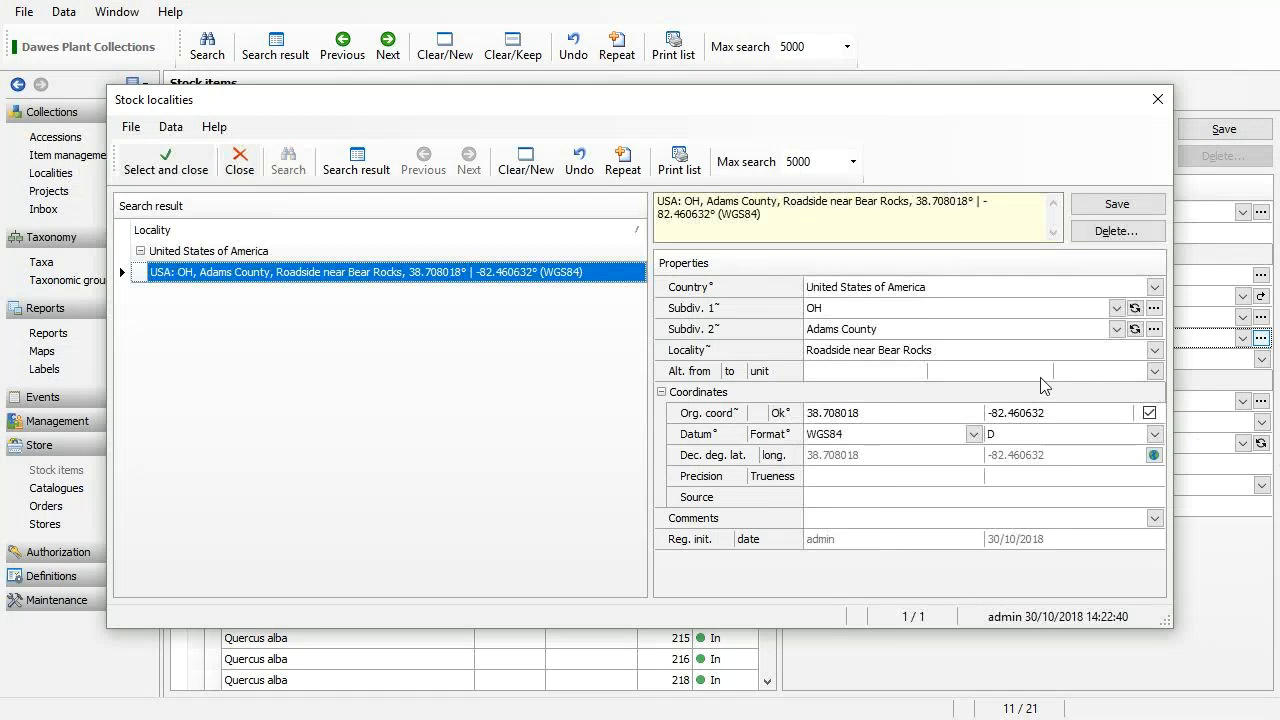
{"action": "left_click", "coordinate": [950, 351]}
{"action": "left_click", "coordinate": [958, 353]}
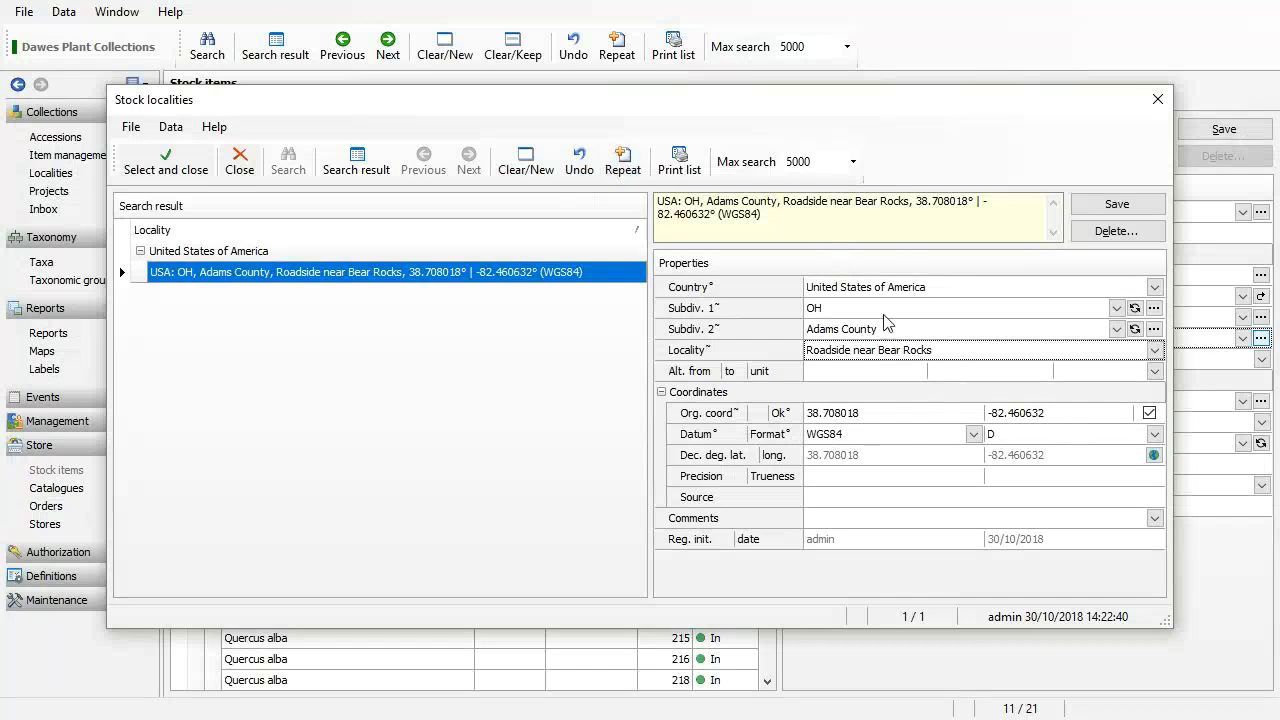
Copy it into a new locality with the text 'a bit futher away from Bear Rocks' and confirm.
{"action": "left_click", "coordinate": [632, 175]}
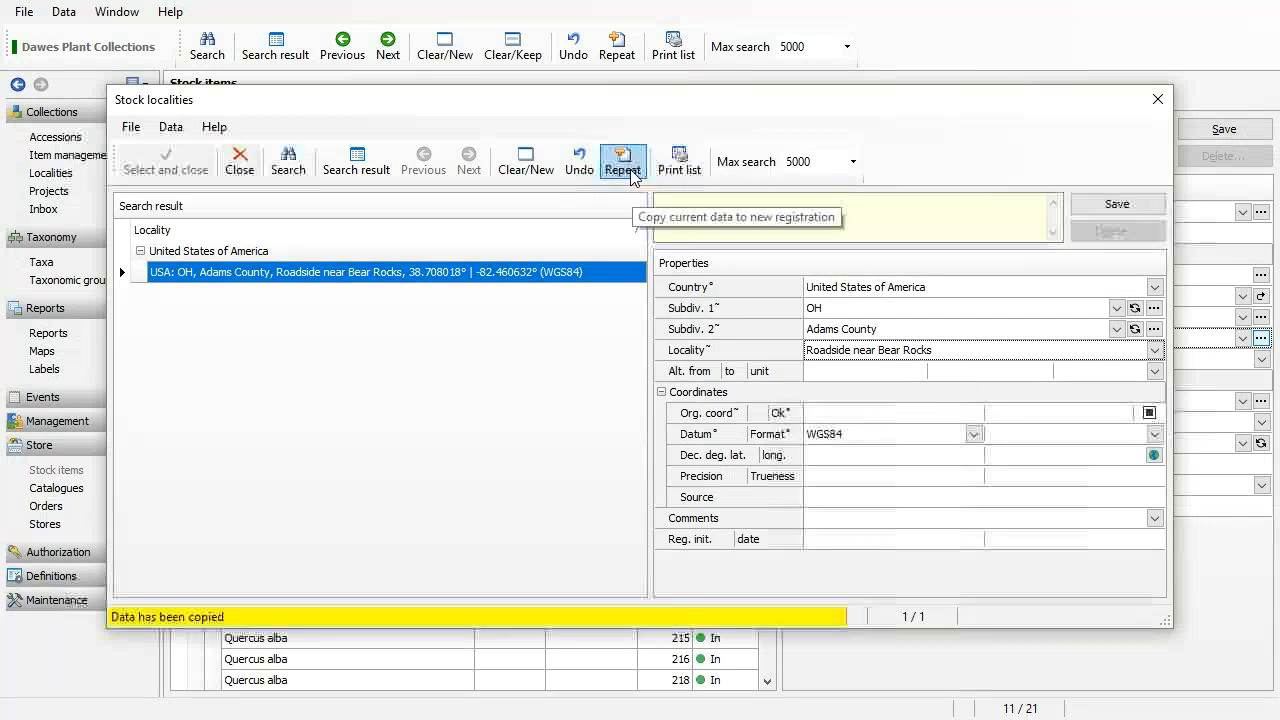
{"action": "left_click", "coordinate": [952, 351]}
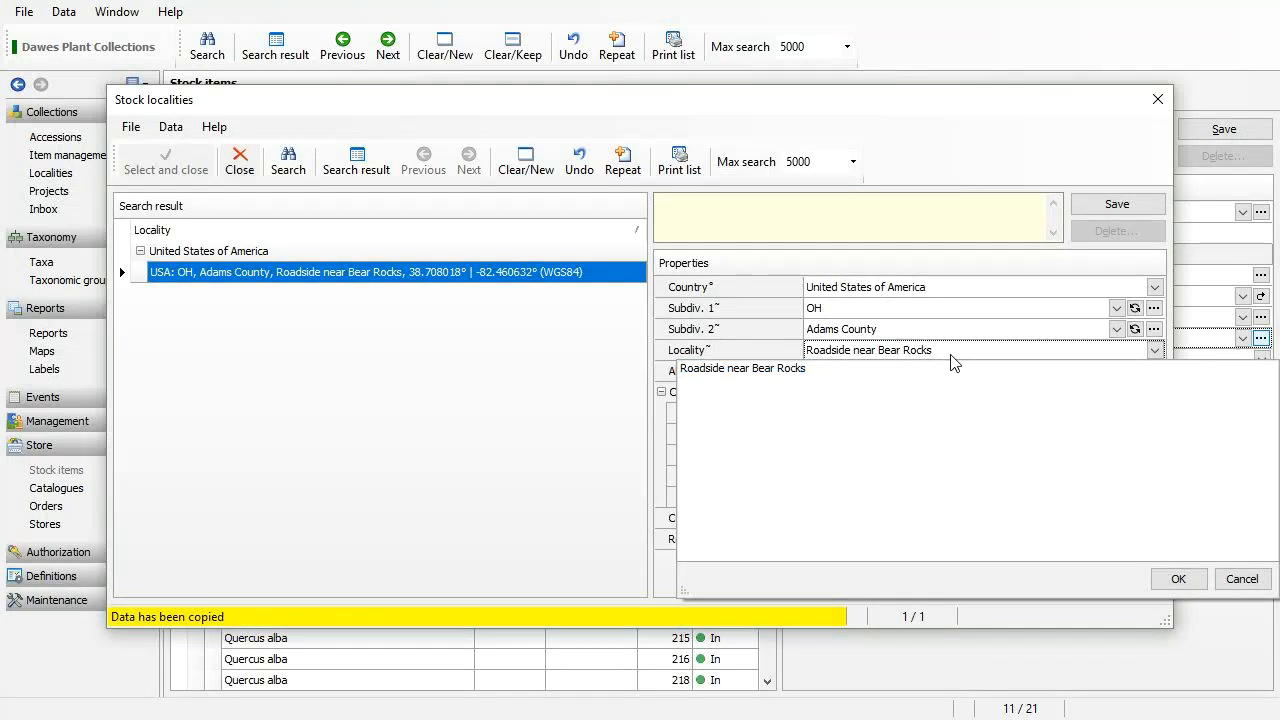
{"action": "key", "text": "ctrl+shift+Right"}
{"action": "key", "text": "ctrl+shift+Right"}
{"action": "type", "text": "a bv"}
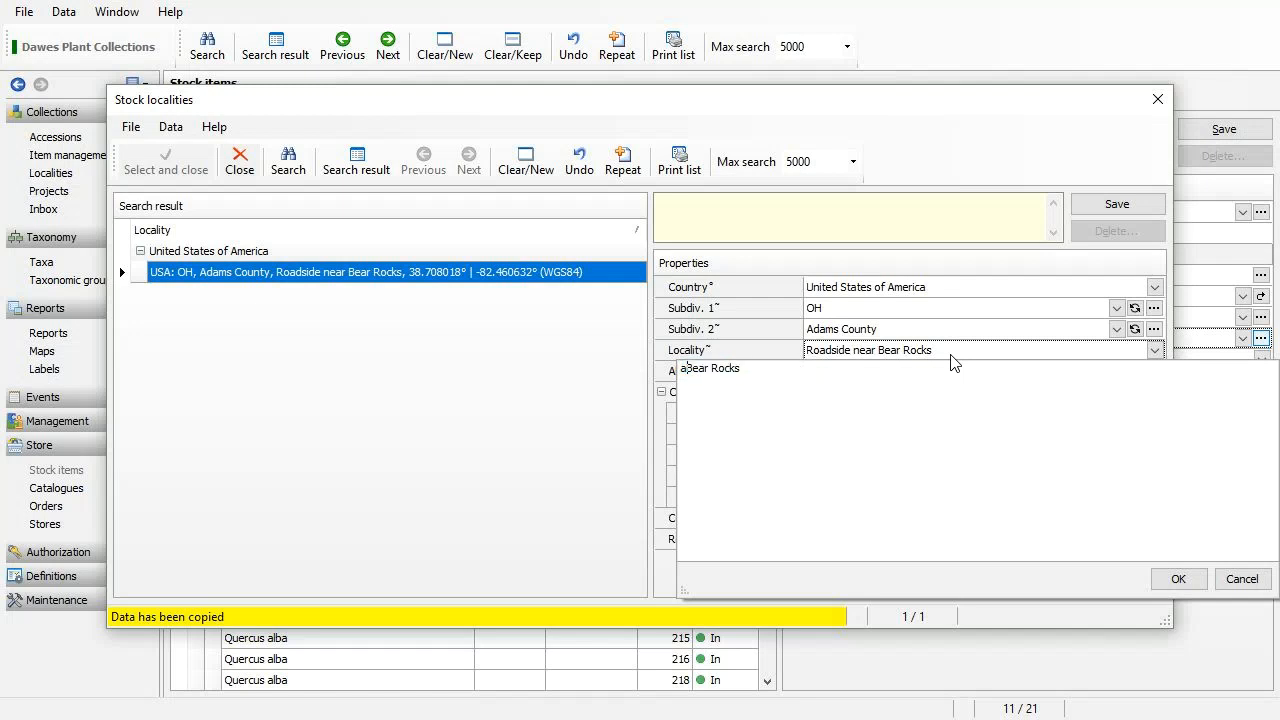
{"action": "key", "text": "BackSpace"}
{"action": "type", "text": "it futher away from"}
{"action": "left_click", "coordinate": [1168, 577]}
Open the locality map and move the marker over the central United States.
{"action": "left_click", "coordinate": [1153, 453]}
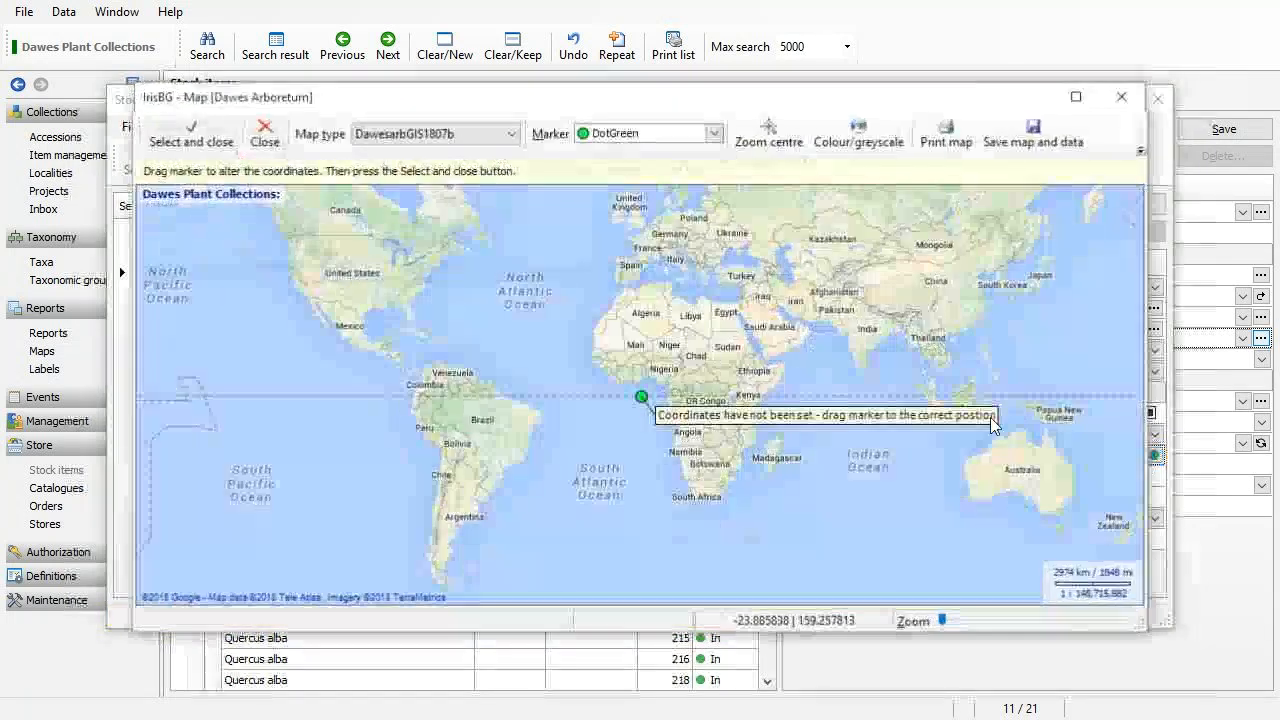
{"action": "mouse_move", "coordinate": [641, 398]}
{"action": "left_mouse_down"}
{"action": "mouse_move", "coordinate": [370, 293]}
{"action": "mouse_move", "coordinate": [483, 318]}
{"action": "mouse_move", "coordinate": [473, 312]}
{"action": "left_mouse_up"}
{"action": "scroll", "coordinate": [370, 293], "scroll_direction": "up", "scroll_amount": 3}
{"action": "scroll", "coordinate": [473, 312], "scroll_direction": "up", "scroll_amount": 2}
{"action": "scroll", "coordinate": [494, 321], "scroll_direction": "down", "scroll_amount": 1}
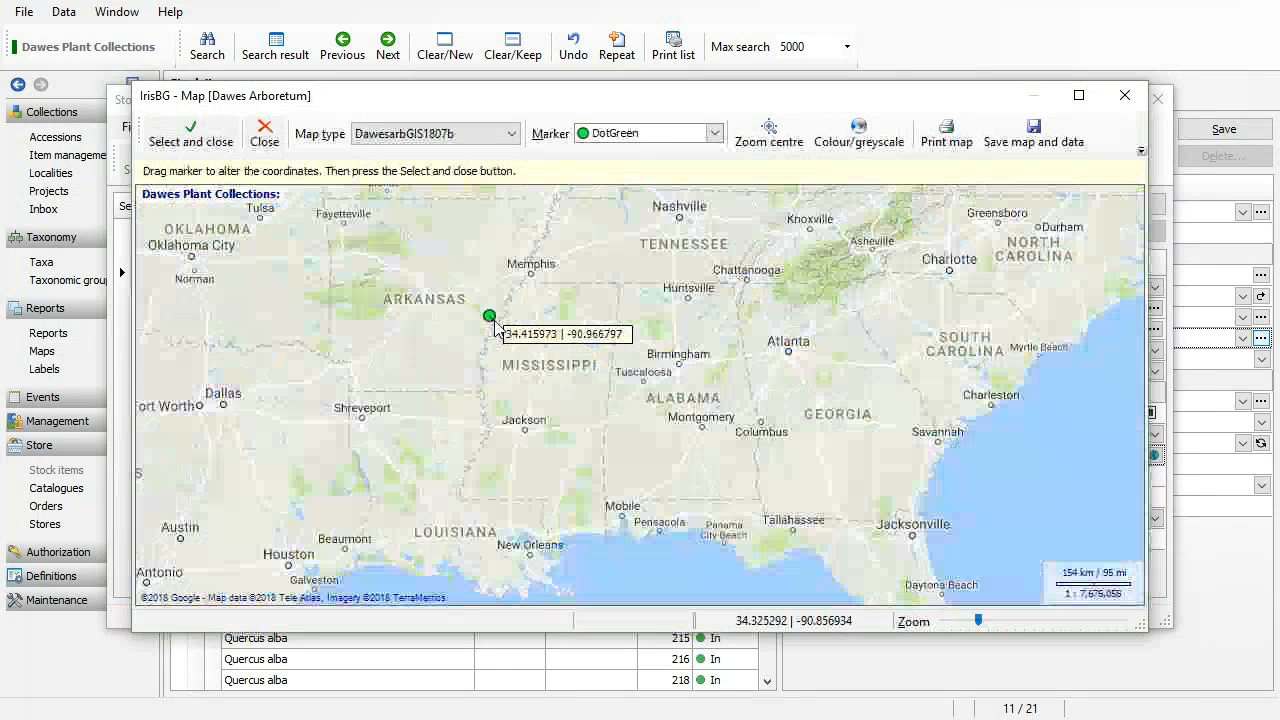
{"action": "scroll", "coordinate": [494, 327], "scroll_direction": "down", "scroll_amount": 1}
{"action": "scroll", "coordinate": [494, 327], "scroll_direction": "down", "scroll_amount": 1}
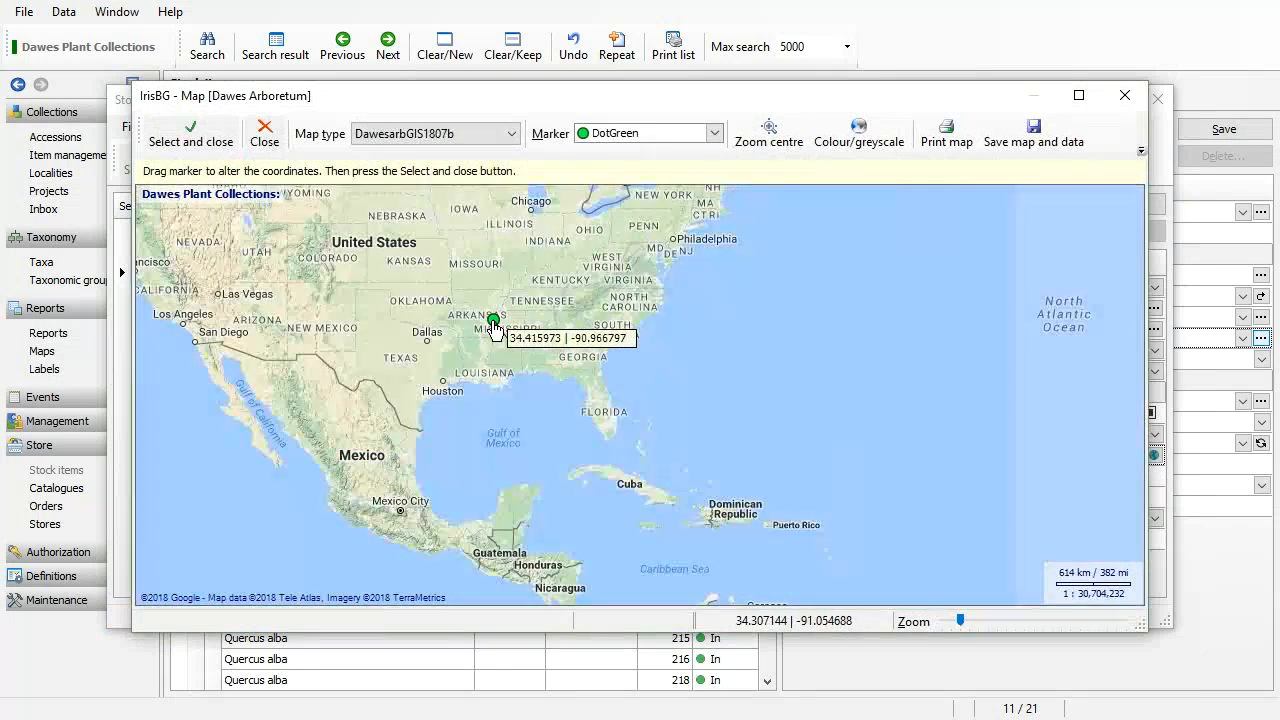
Place the marker just south of Oak Hill, Ohio, at 38.867246, -82.542.
{"action": "mouse_move", "coordinate": [494, 327]}
{"action": "left_mouse_down"}
{"action": "mouse_move", "coordinate": [524, 279]}
{"action": "mouse_move", "coordinate": [592, 252]}
{"action": "mouse_move", "coordinate": [549, 658]}
{"action": "left_mouse_up"}
{"action": "scroll", "coordinate": [592, 252], "scroll_direction": "up", "scroll_amount": 3}
{"action": "scroll", "coordinate": [589, 340], "scroll_direction": "up", "scroll_amount": 2}
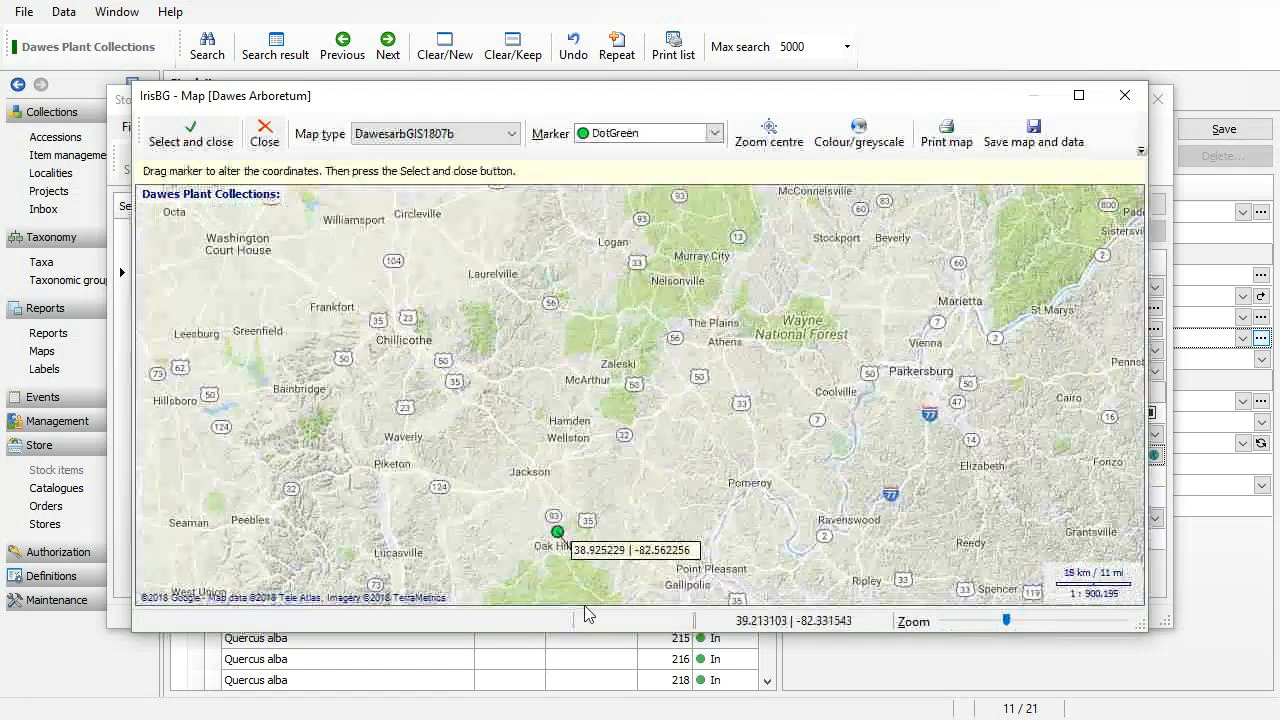
{"action": "mouse_move", "coordinate": [557, 531]}
{"action": "left_mouse_down"}
{"action": "mouse_move", "coordinate": [563, 486]}
{"action": "mouse_move", "coordinate": [541, 469]}
{"action": "mouse_move", "coordinate": [569, 588]}
{"action": "mouse_move", "coordinate": [582, 358]}
{"action": "left_mouse_up"}
{"action": "scroll", "coordinate": [568, 584], "scroll_direction": "up", "scroll_amount": 2}
{"action": "mouse_move", "coordinate": [578, 430]}
{"action": "left_mouse_down"}
{"action": "mouse_move", "coordinate": [607, 433]}
{"action": "mouse_move", "coordinate": [547, 258]}
{"action": "left_mouse_up"}
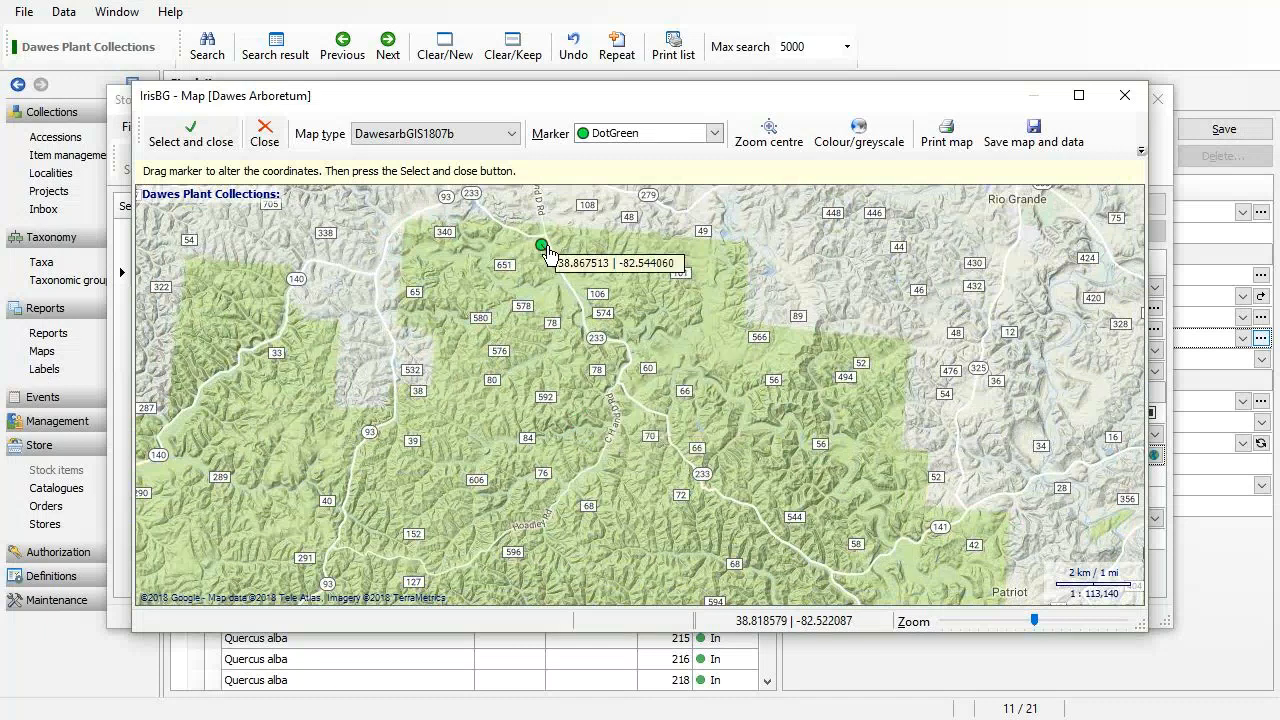
{"action": "scroll", "coordinate": [547, 258], "scroll_direction": "up", "scroll_amount": 2}
{"action": "left_click_drag", "start_coordinate": [539, 324], "coordinate": [480, 520]}
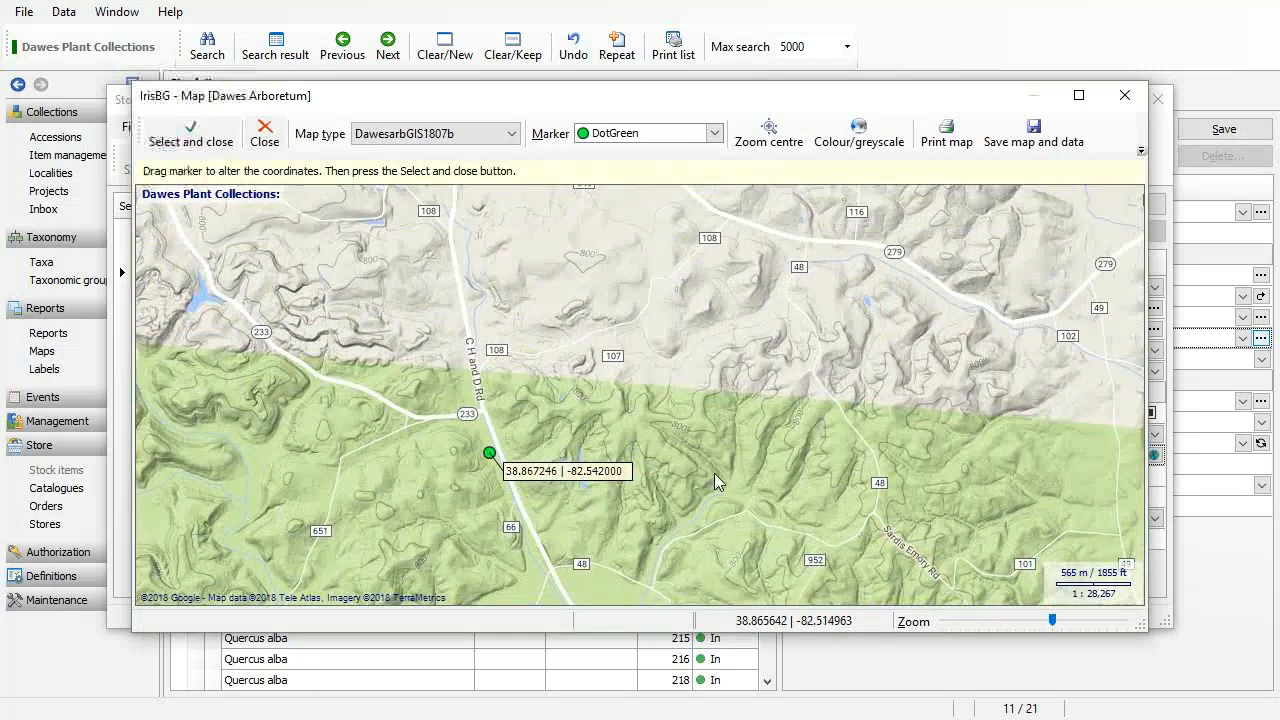
{"action": "scroll", "coordinate": [644, 425], "scroll_direction": "down", "scroll_amount": 4}
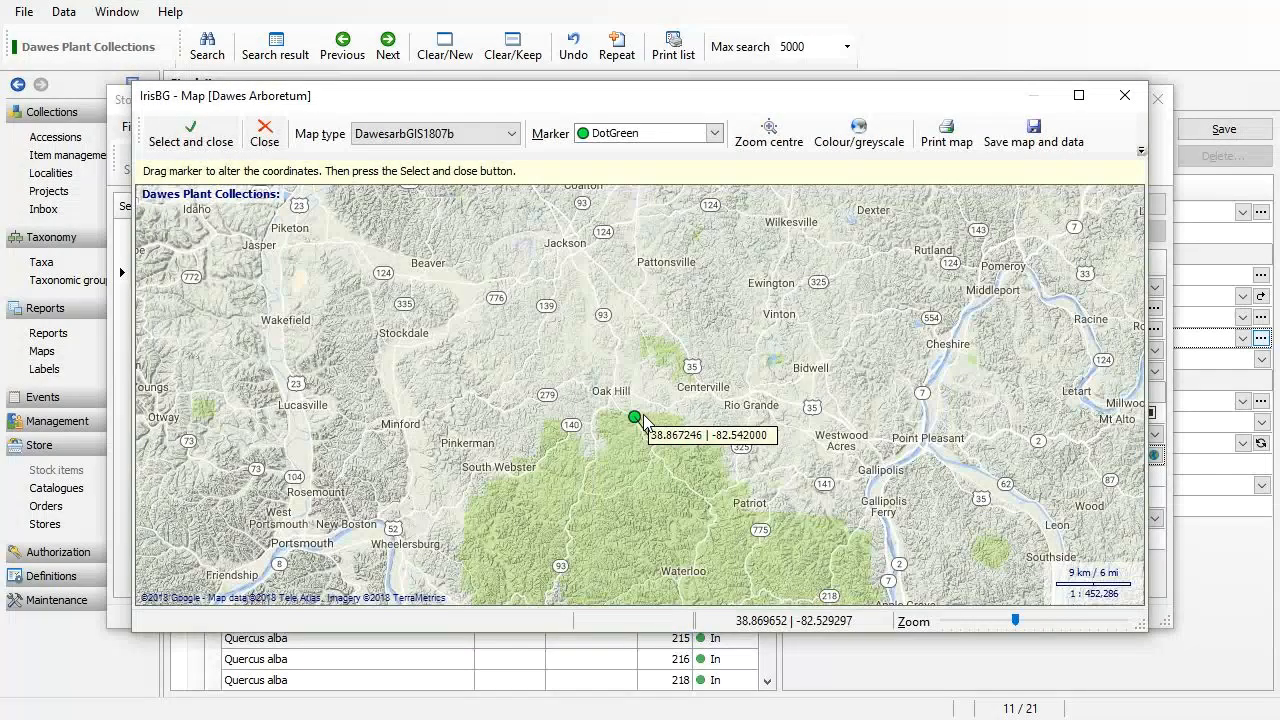
Apply the map coordinates, then name and save the locality 'South of Oak Hill'.
{"action": "left_click", "coordinate": [173, 145]}
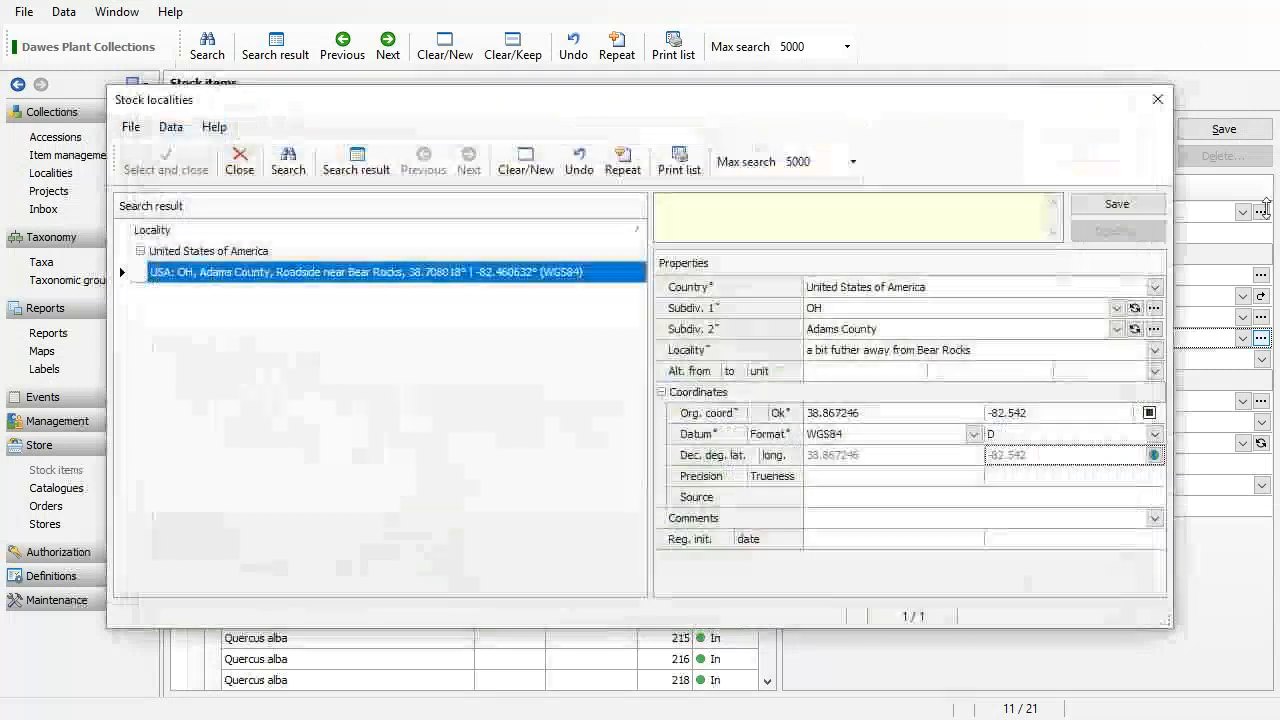
{"action": "left_click", "coordinate": [996, 350]}
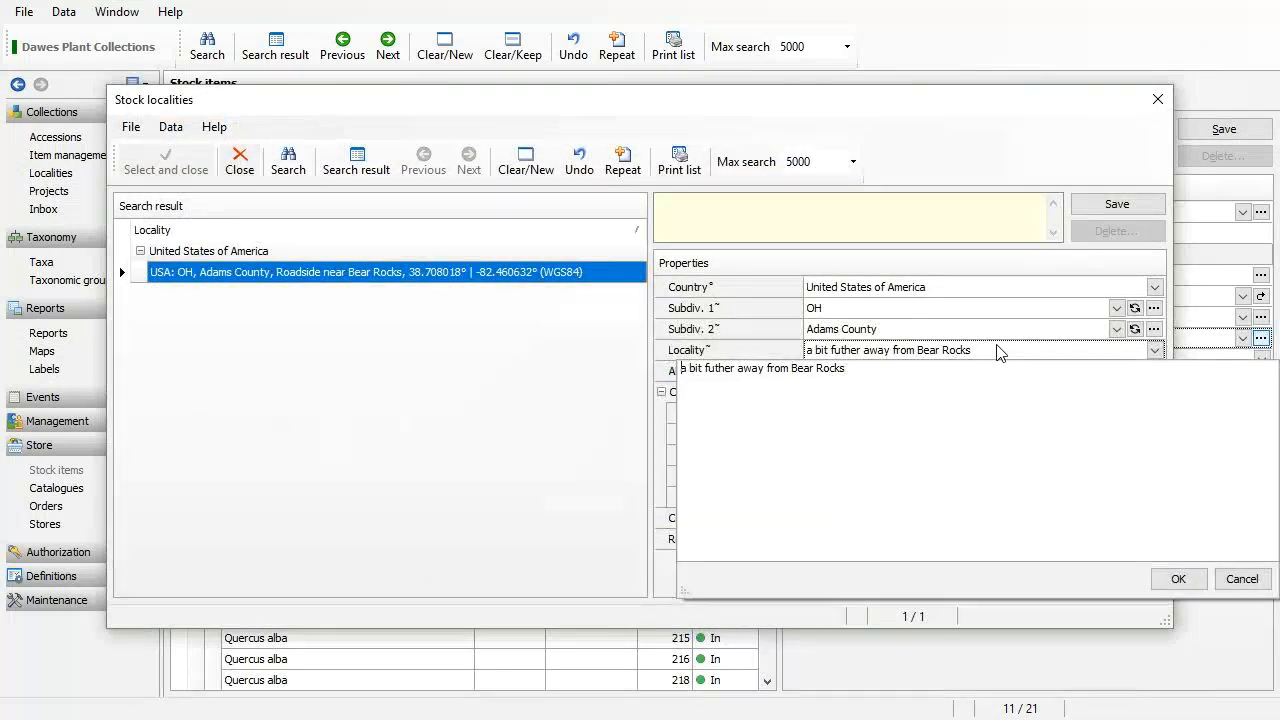
{"action": "key", "text": "ctrl+a"}
{"action": "type", "text": "S"}
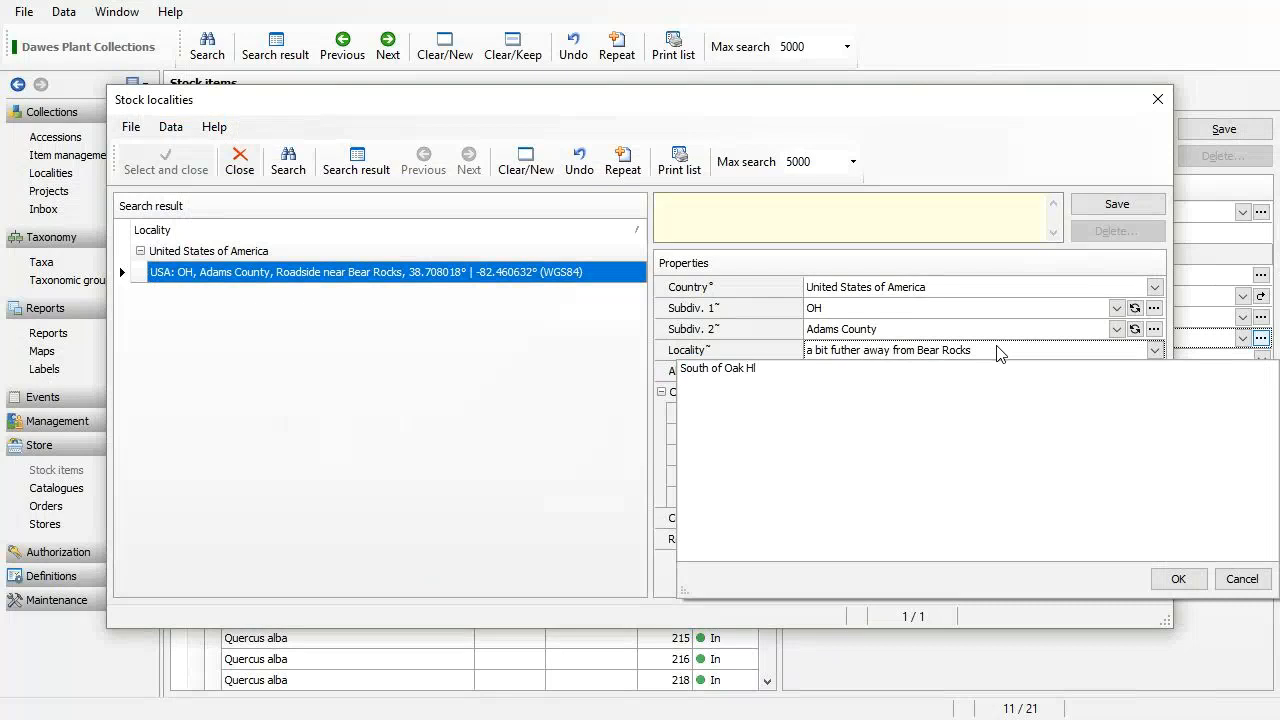
{"action": "left_click", "coordinate": [1176, 579]}
{"action": "left_click", "coordinate": [1110, 204]}
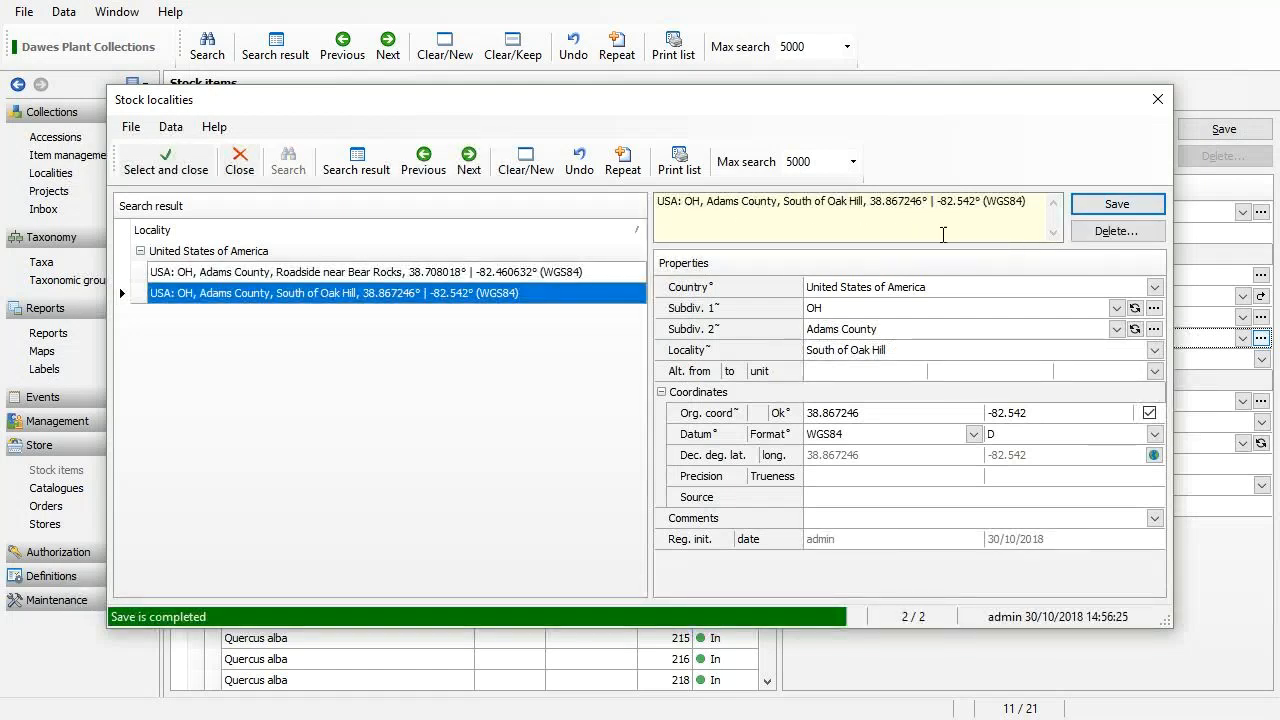
Add '5 miles' to the start of the locality name and save it.
{"action": "left_click", "coordinate": [900, 352]}
{"action": "type", "text": "5 miles"}
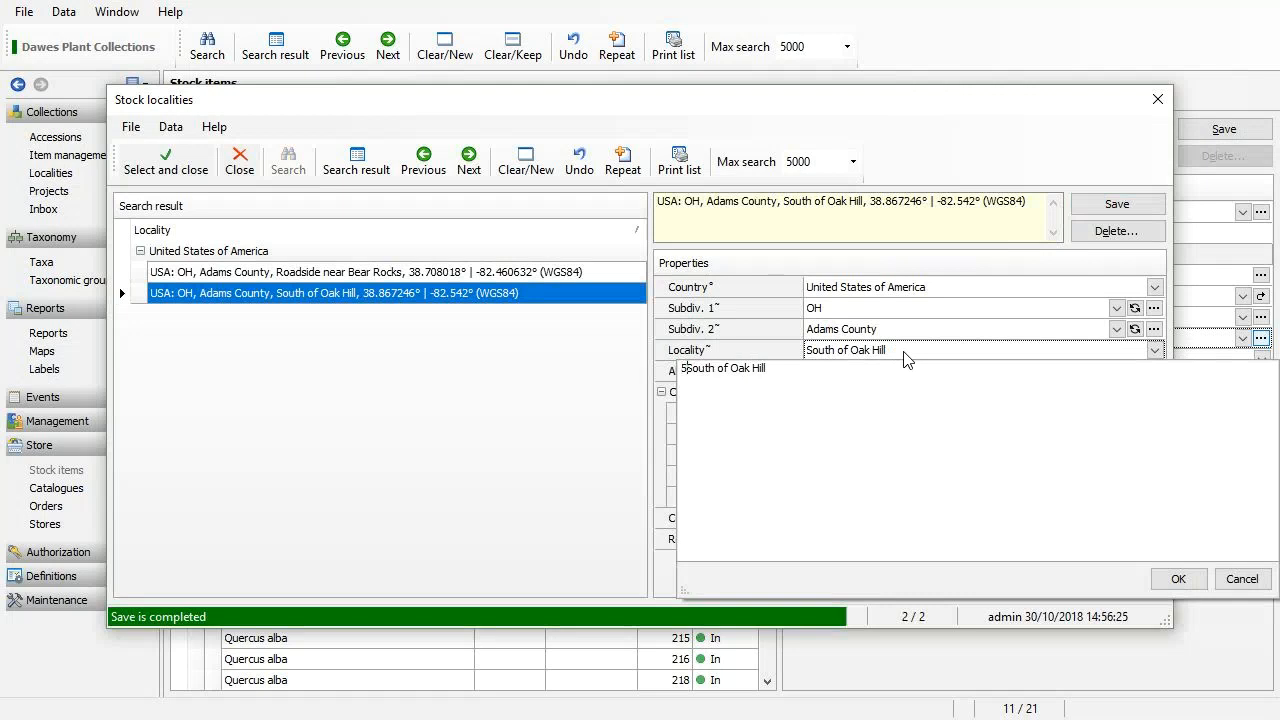
{"action": "left_click", "coordinate": [1178, 580]}
{"action": "left_click", "coordinate": [1117, 203]}
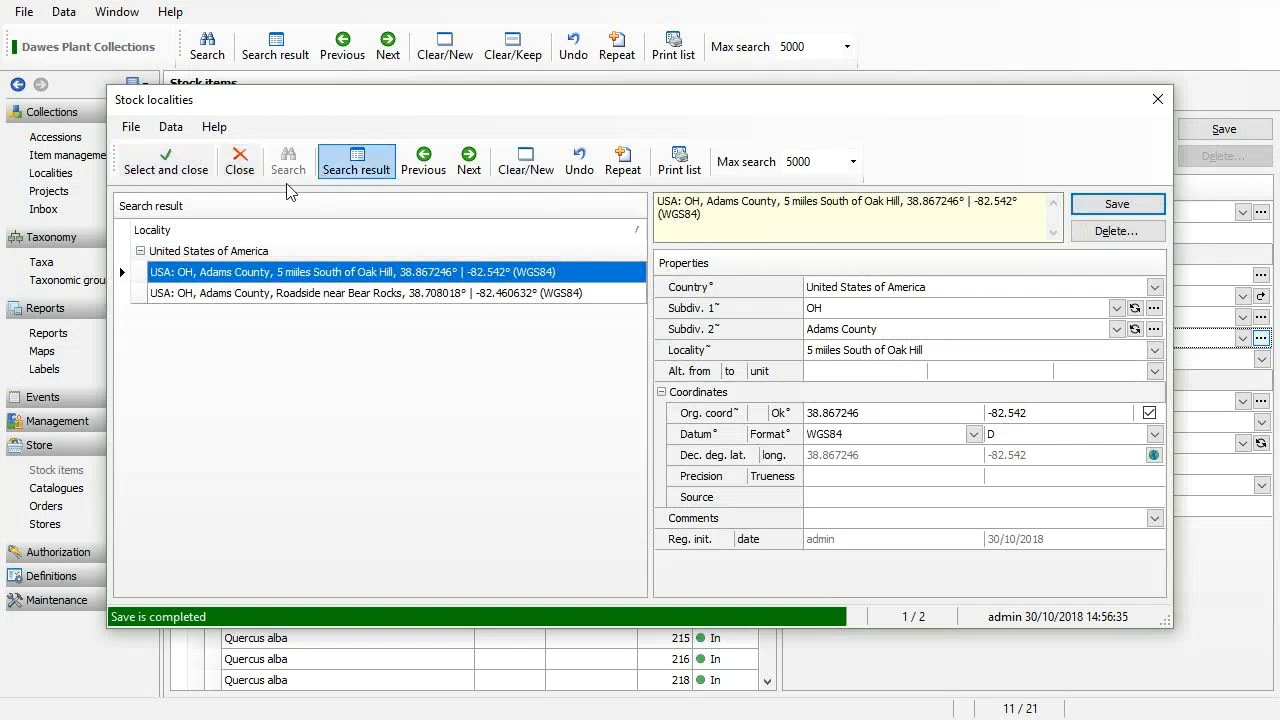
Fix the typo in 'miles', then save Hydrangea radiata stock item 223 with this locality.
{"action": "left_click", "coordinate": [912, 350]}
{"action": "key", "text": "Delete"}
{"action": "left_click", "coordinate": [1178, 584]}
{"action": "left_click", "coordinate": [1117, 206]}
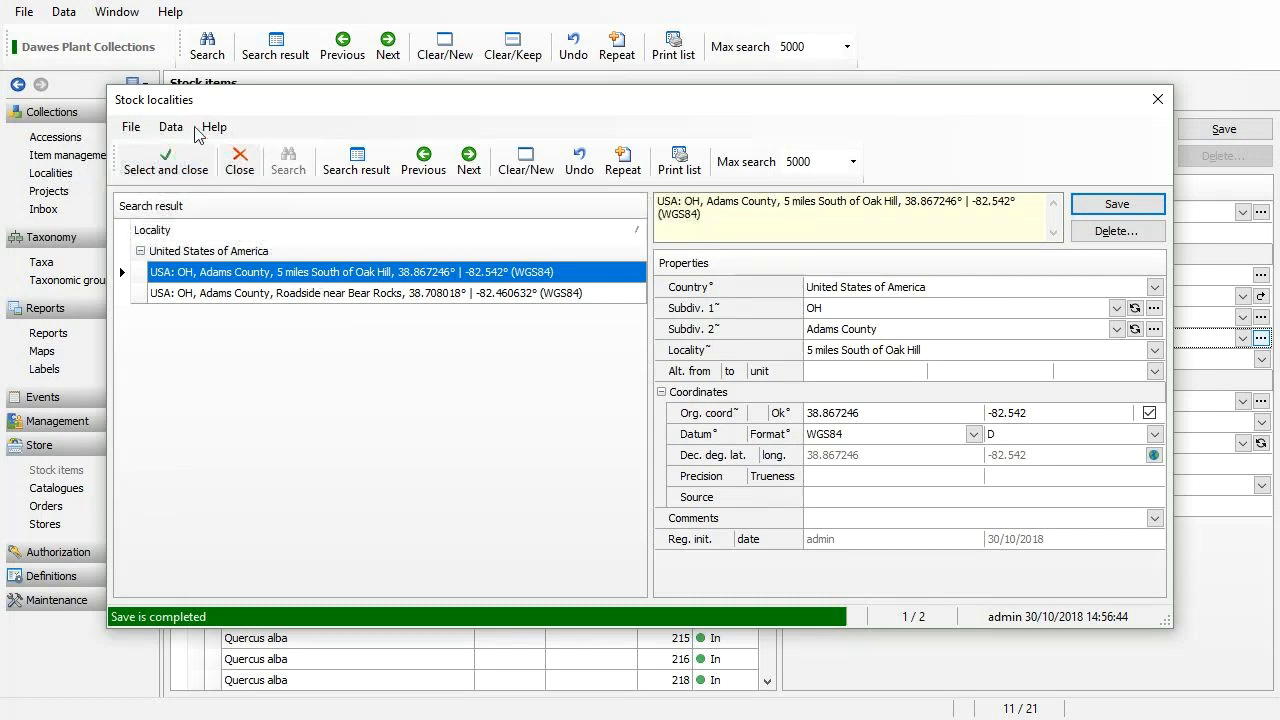
{"action": "left_click", "coordinate": [173, 152]}
{"action": "left_click", "coordinate": [1222, 131]}
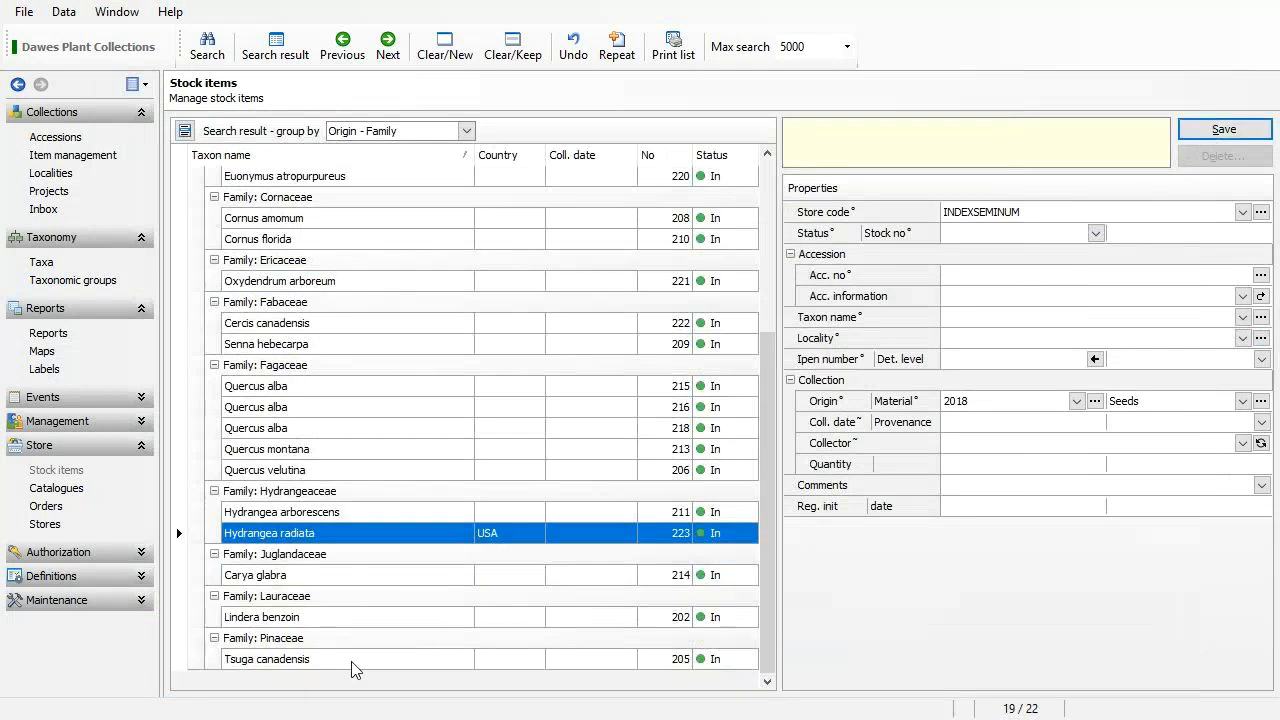
Open Quercus alba stock record 215, leave its status as In, and go to Collector.
{"action": "left_click", "coordinate": [532, 390]}
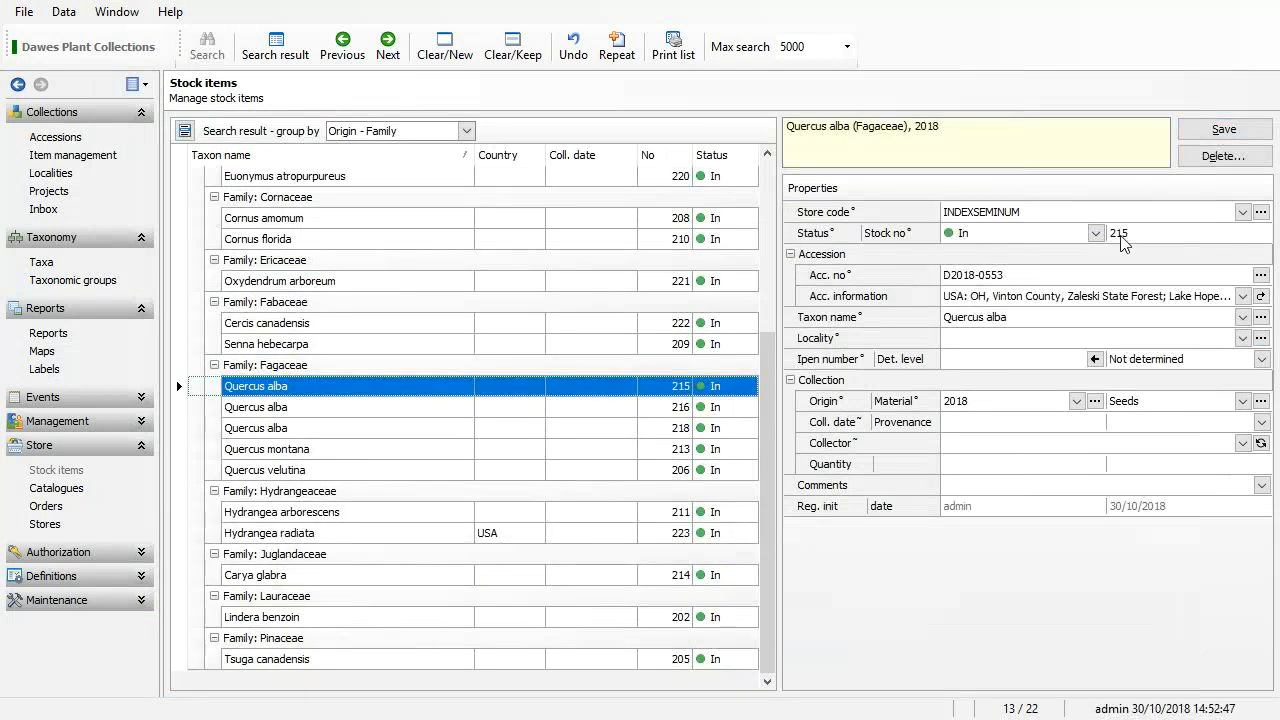
{"action": "left_click", "coordinate": [955, 240]}
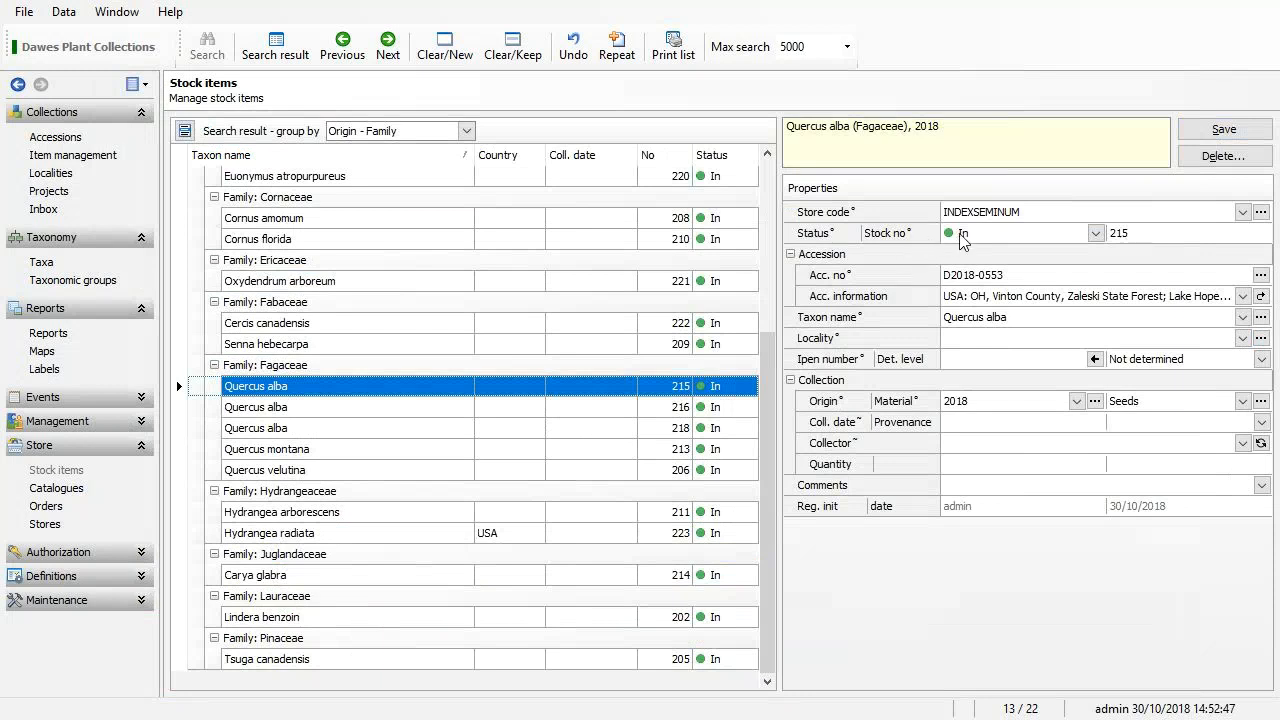
{"action": "left_click", "coordinate": [1090, 236]}
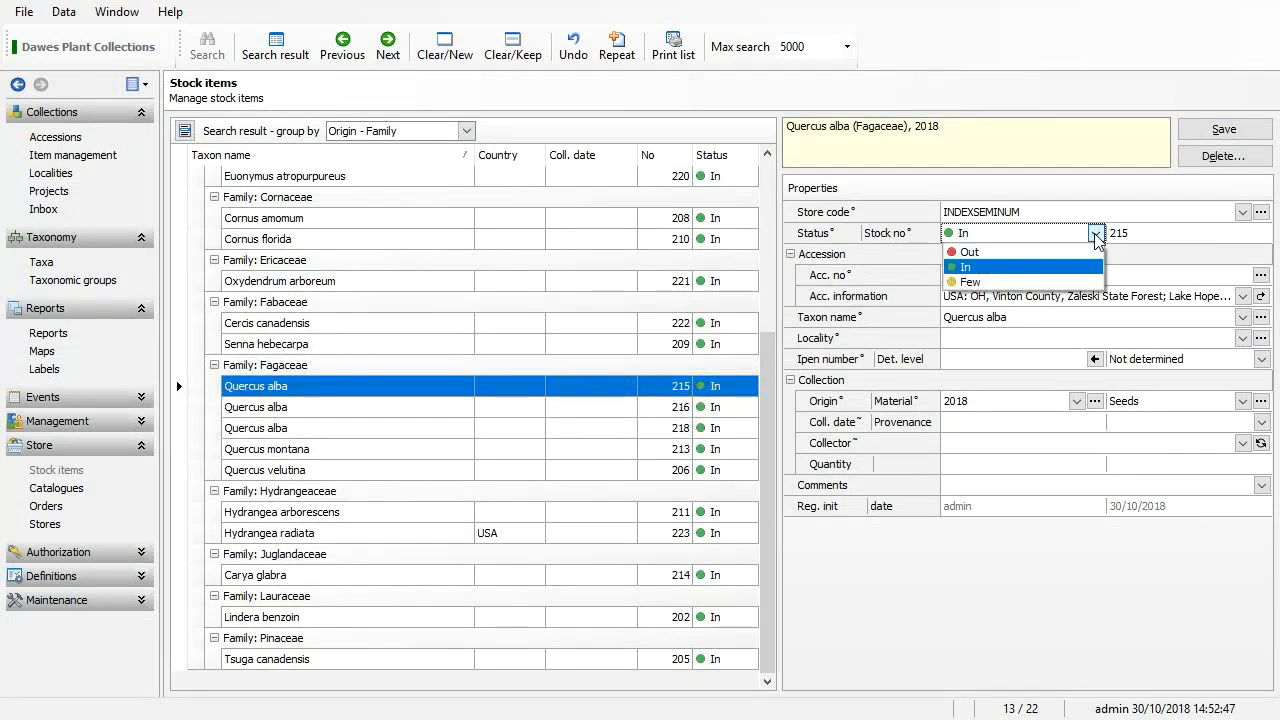
{"action": "left_click", "coordinate": [1023, 268]}
{"action": "left_click", "coordinate": [845, 466]}
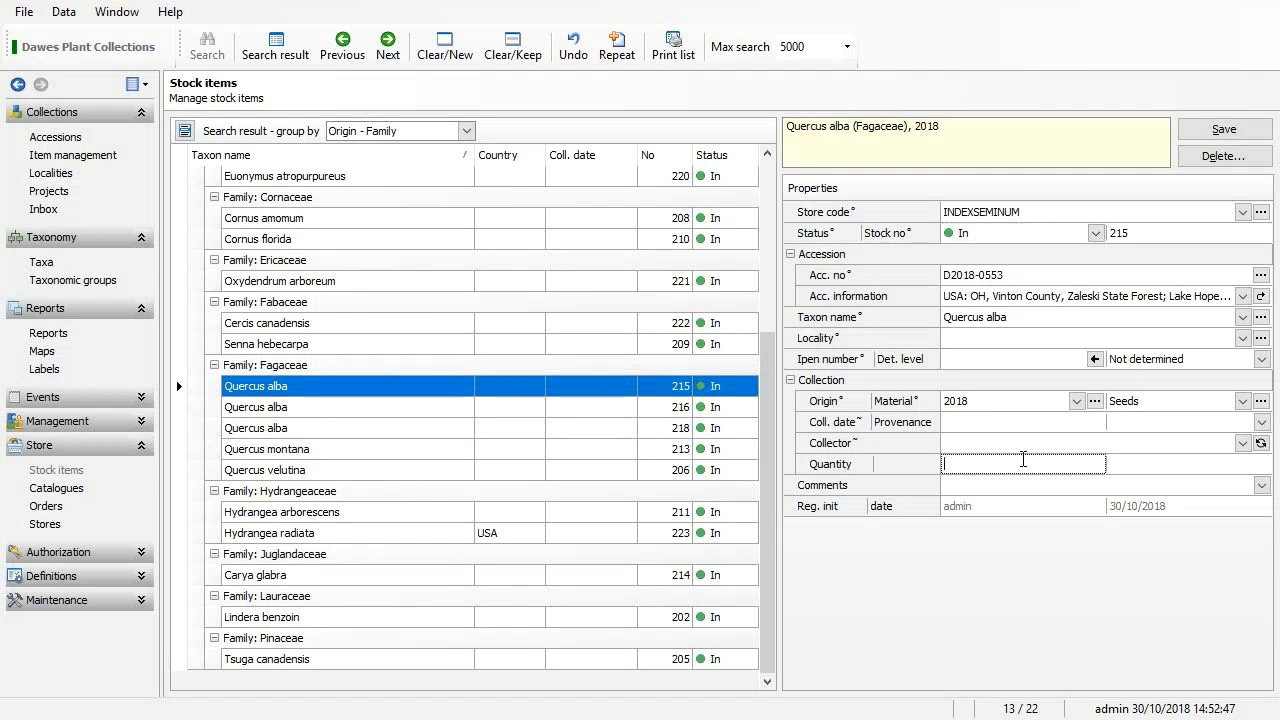
{"action": "left_click", "coordinate": [980, 445]}
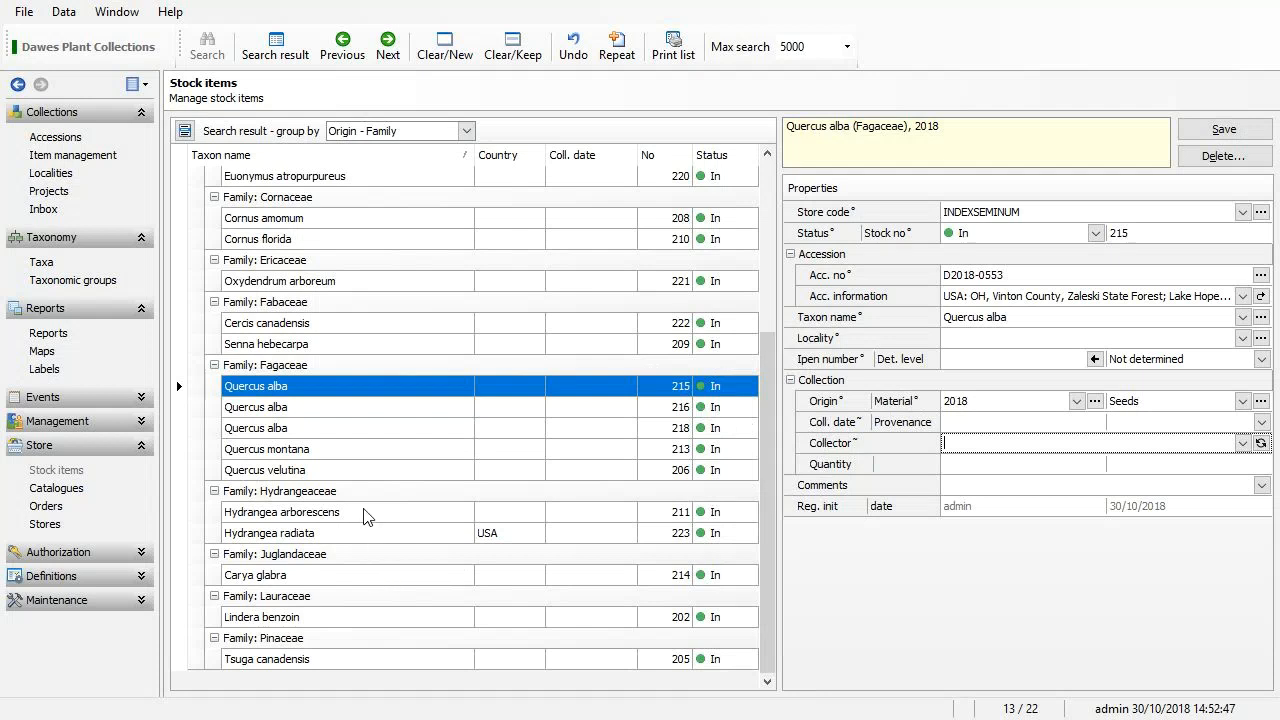
For Hydrangea radiata 223, set provenance to Wild of Known Origin and collection date 15/12/2018.
{"action": "left_click", "coordinate": [362, 535]}
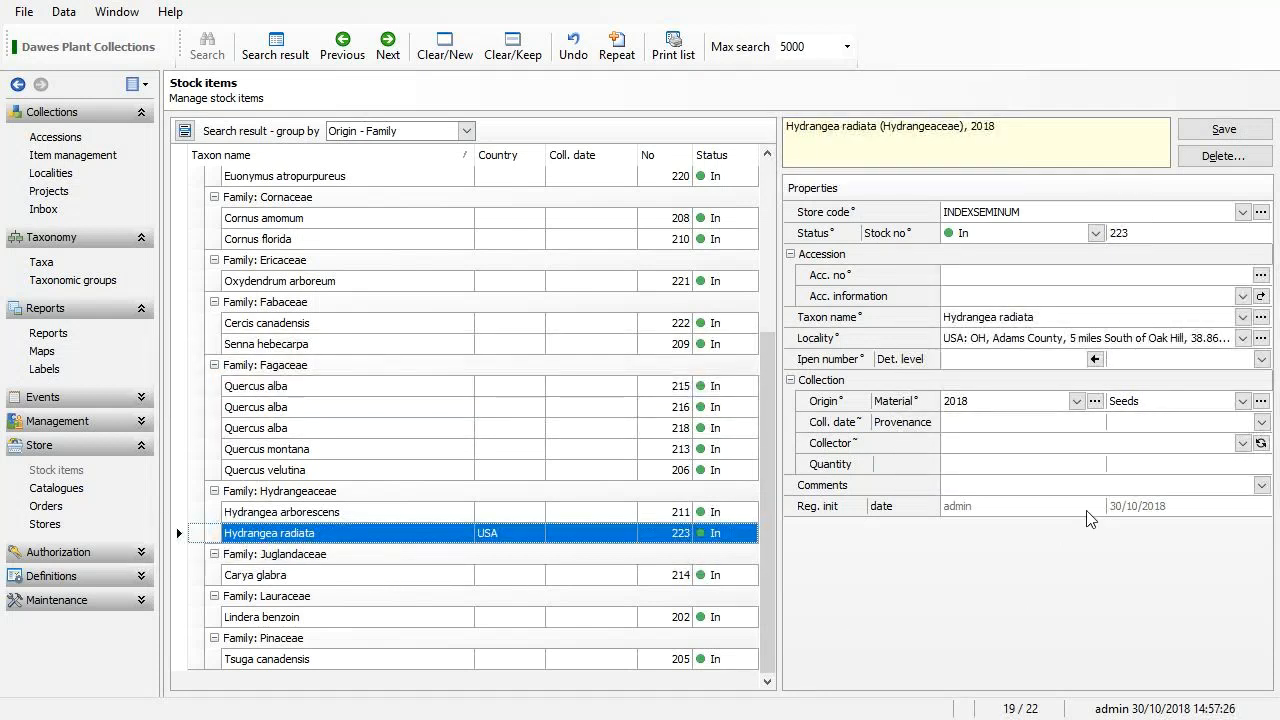
{"action": "left_click", "coordinate": [1084, 446]}
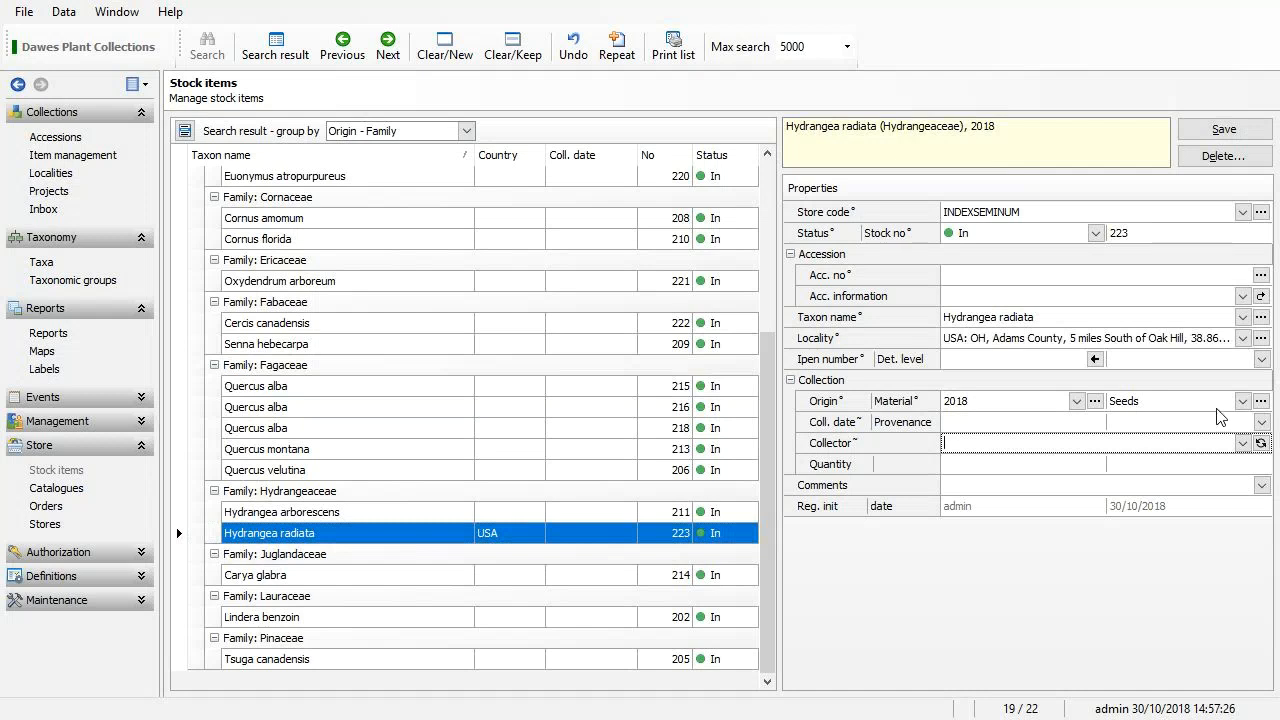
{"action": "left_click", "coordinate": [1262, 422]}
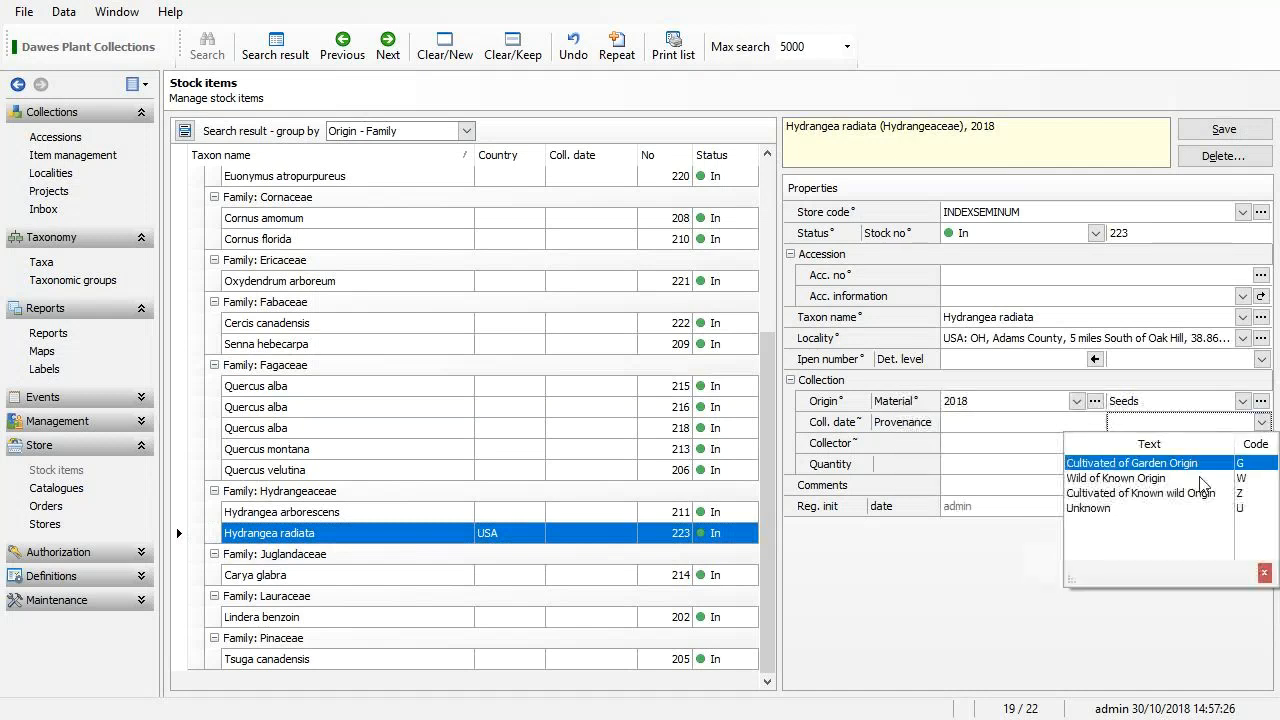
{"action": "left_click", "coordinate": [1160, 478]}
{"action": "left_click", "coordinate": [1056, 423]}
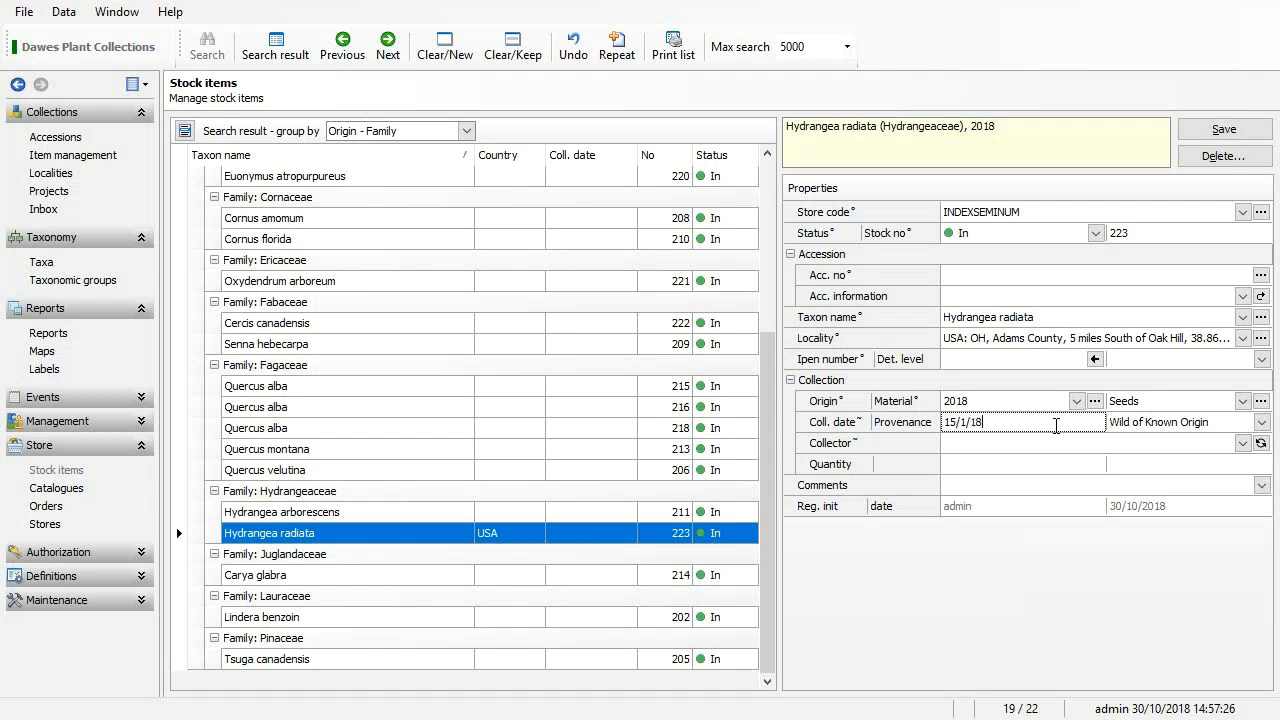
{"action": "type", "text": "2"}
Choose the collector from the autocomplete suggestion and save the record.
{"action": "left_click", "coordinate": [1067, 445]}
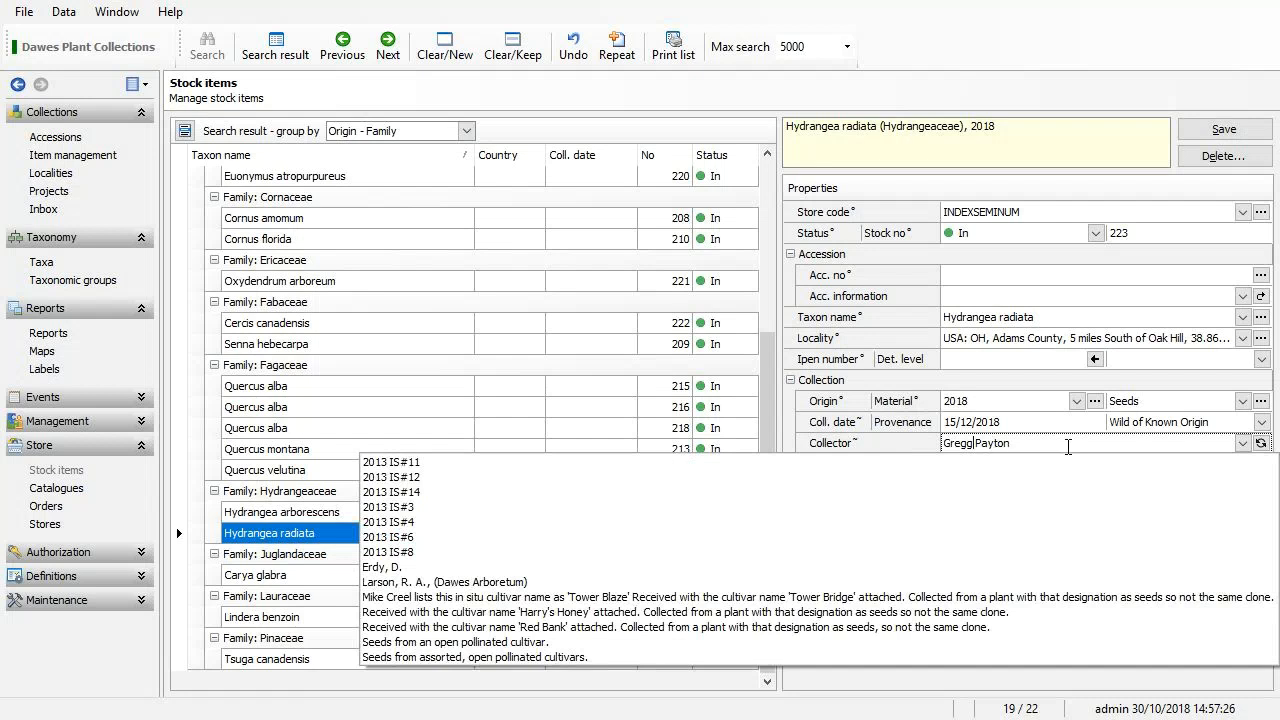
{"action": "key", "text": "Return"}
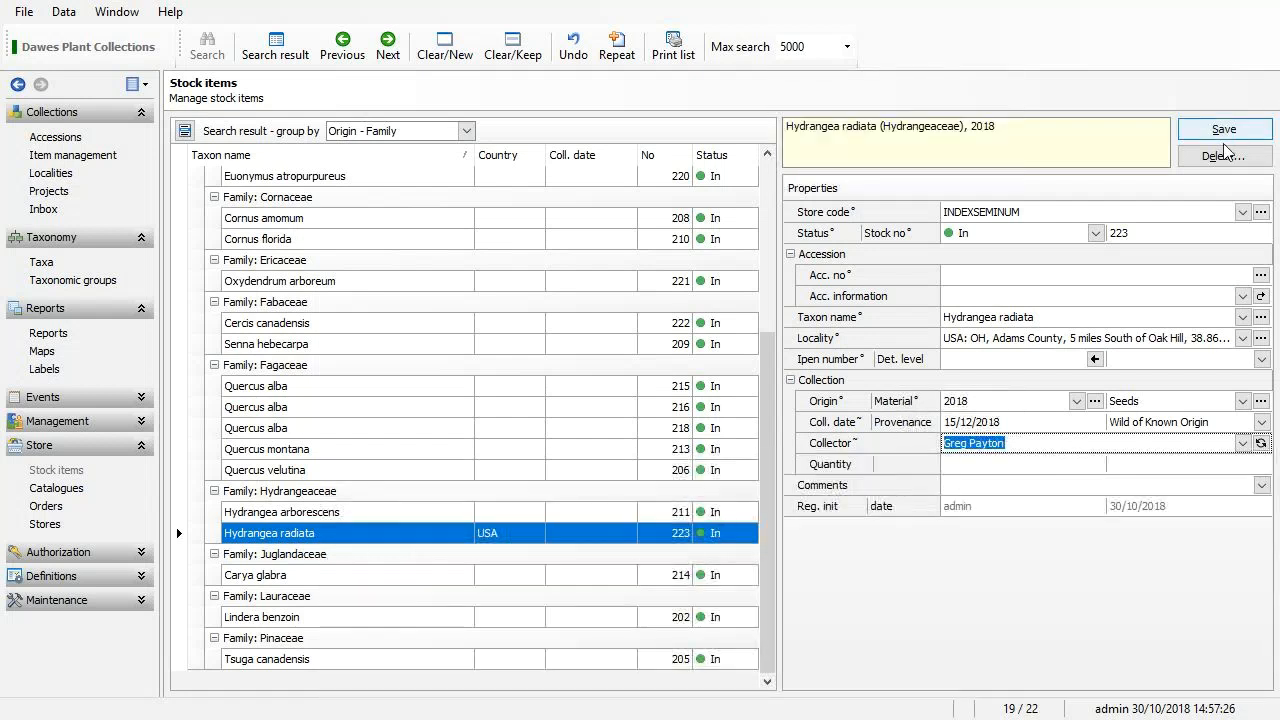
{"action": "left_click", "coordinate": [1223, 136]}
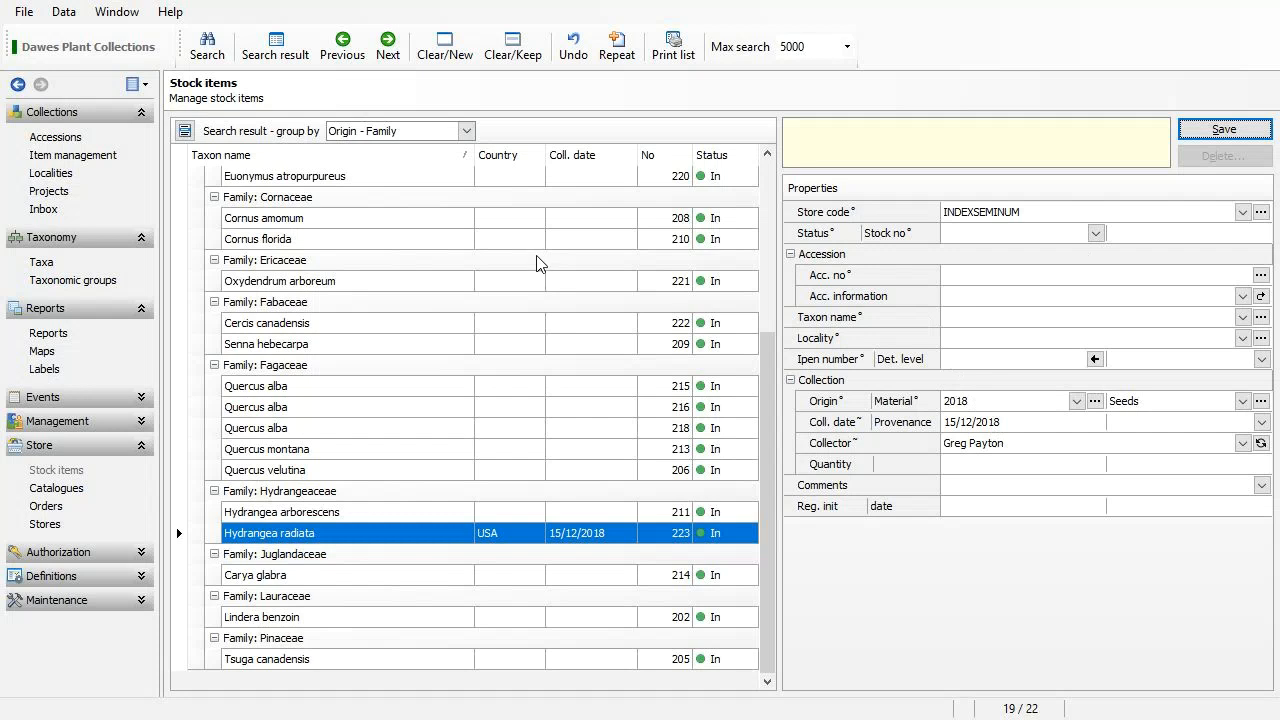
{"action": "left_click_drag", "start_coordinate": [765, 369], "coordinate": [745, 168]}
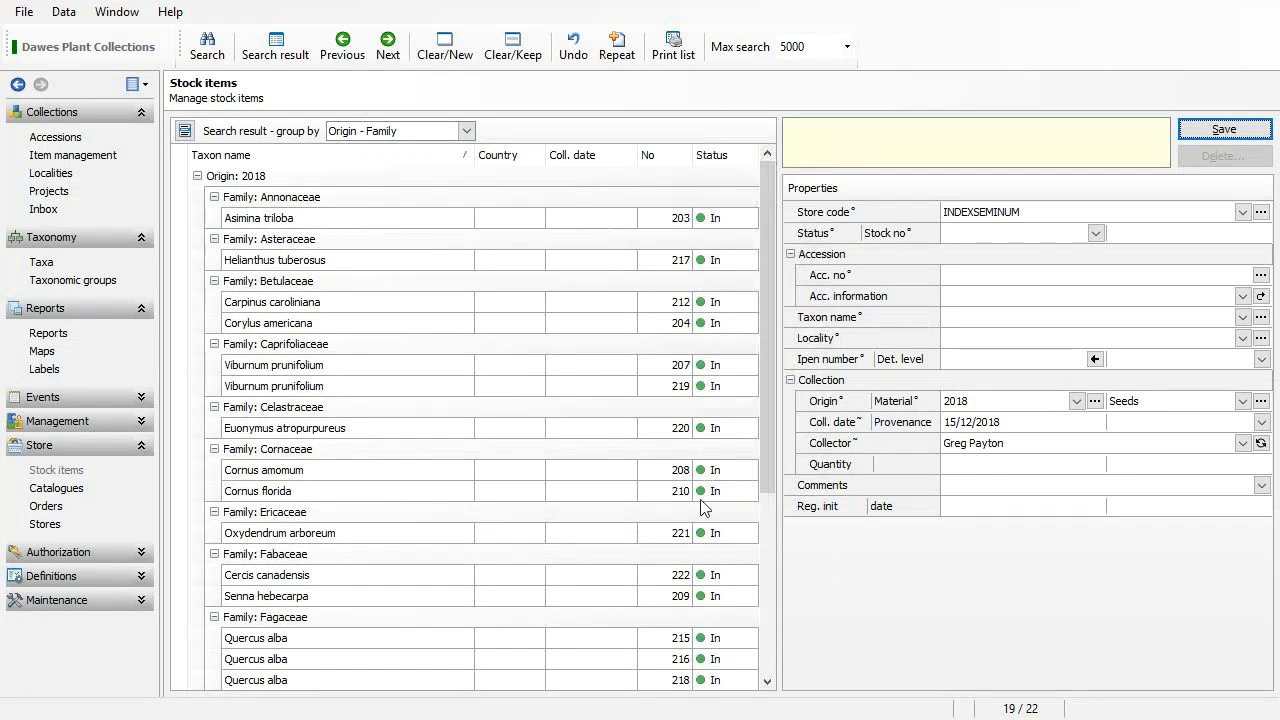
{"action": "left_click_drag", "start_coordinate": [768, 398], "coordinate": [783, 571]}
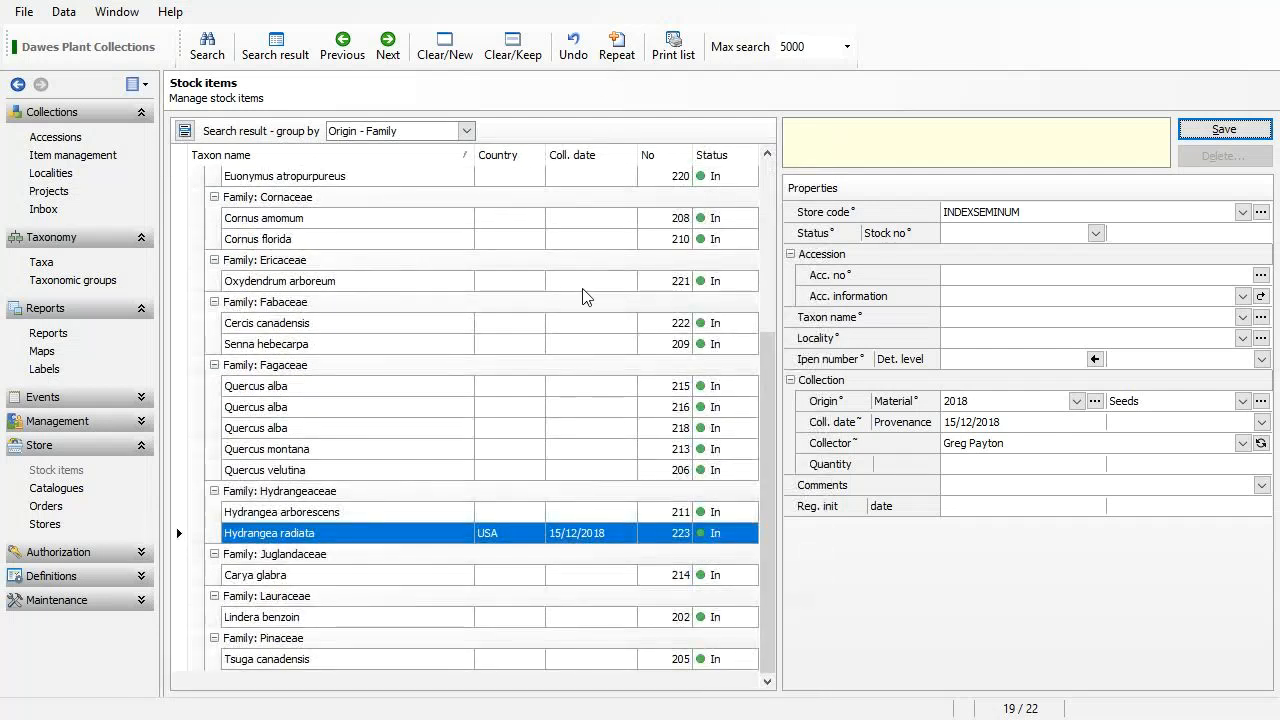
List the stock items for the 2018 INDEXSEMINUM catalogue edition.
{"action": "left_click", "coordinate": [76, 490]}
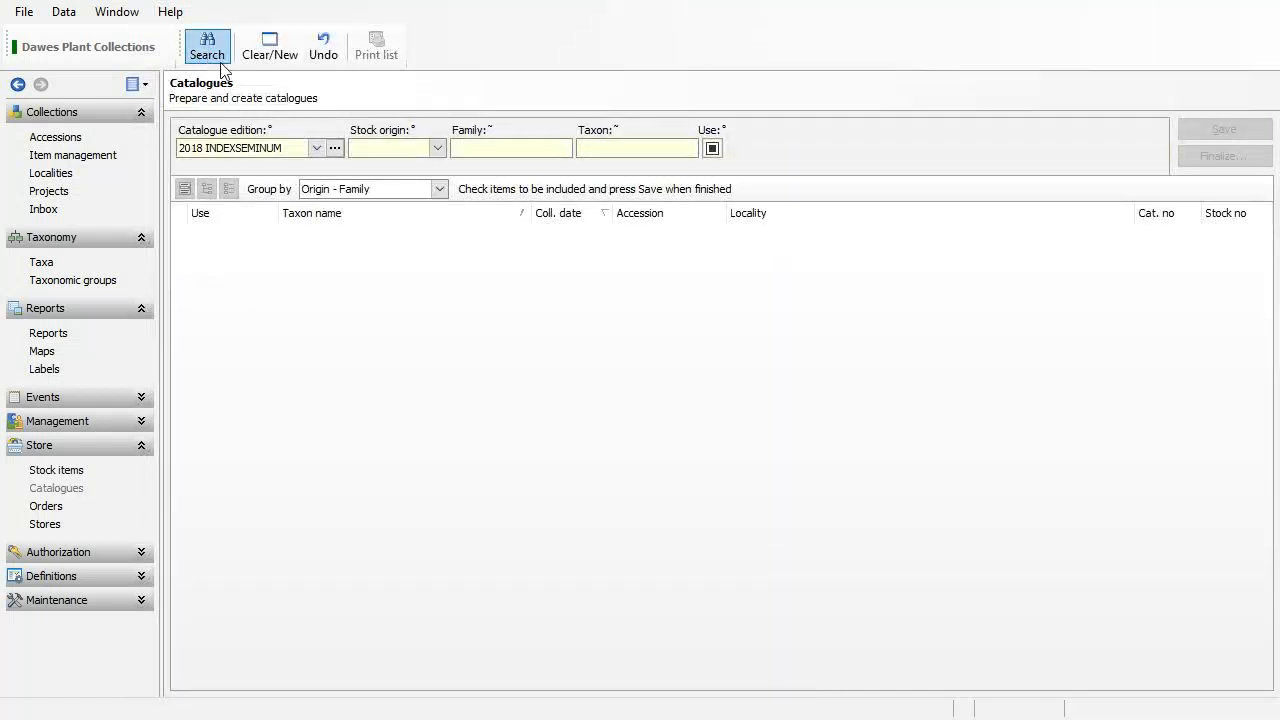
{"action": "left_click", "coordinate": [315, 151]}
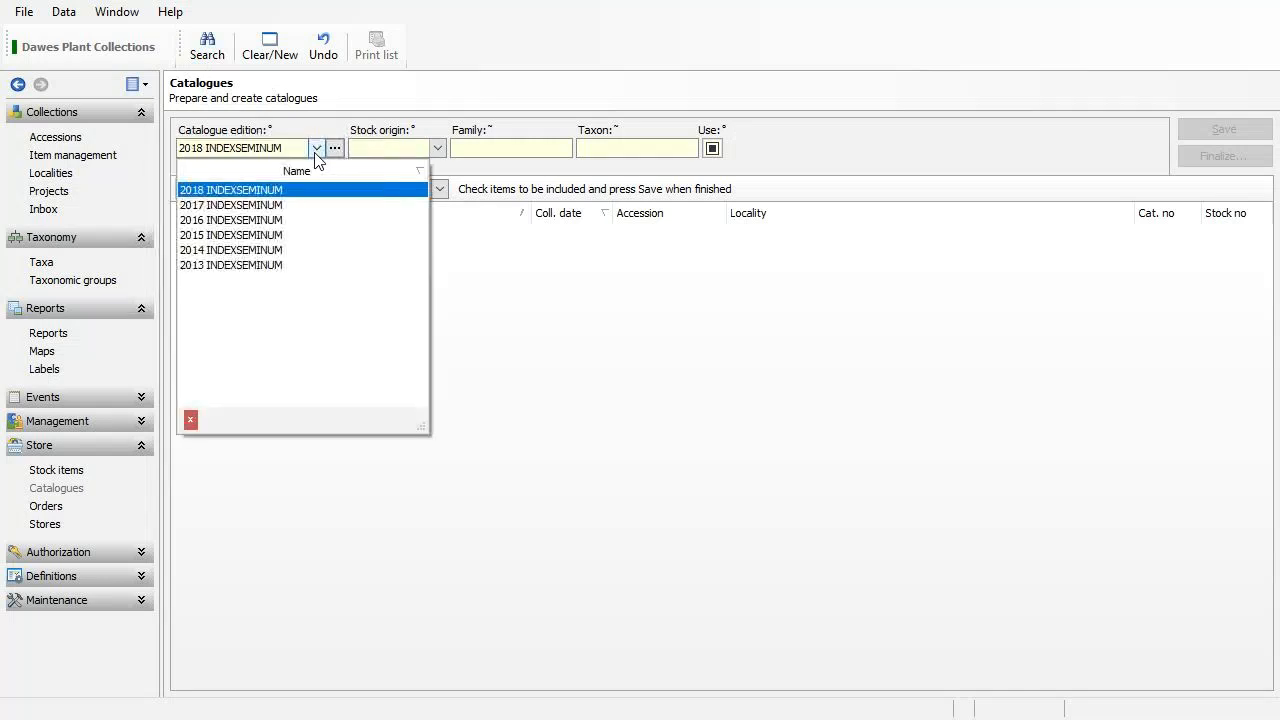
{"action": "left_click", "coordinate": [262, 196]}
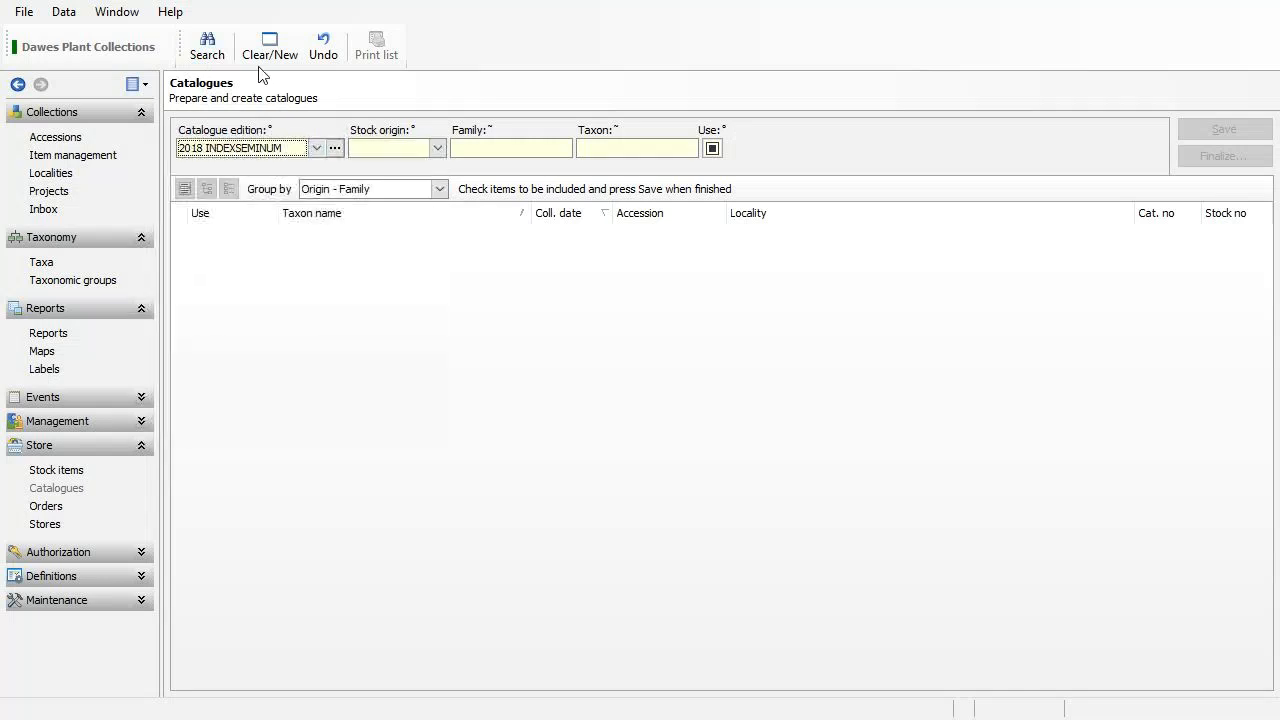
{"action": "left_click", "coordinate": [217, 57]}
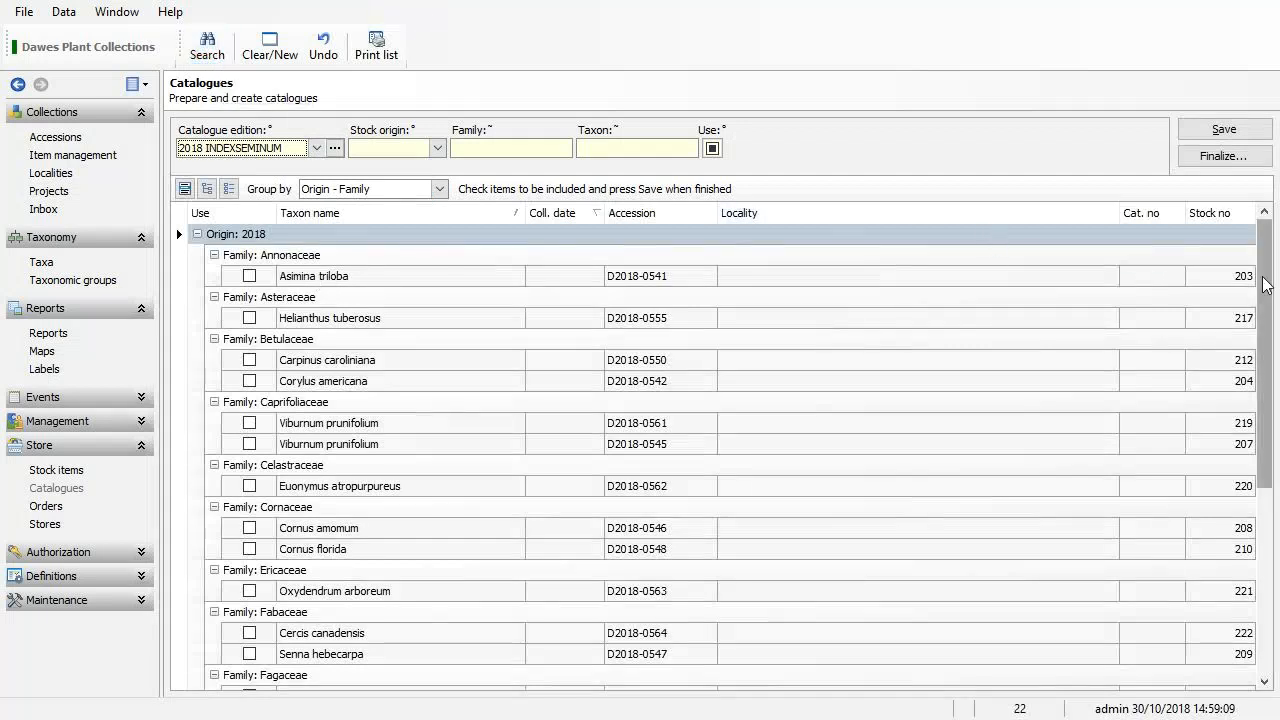
{"action": "left_click_drag", "start_coordinate": [1265, 280], "coordinate": [1267, 528]}
{"action": "scroll", "coordinate": [848, 315], "scroll_direction": "up", "scroll_amount": 5}
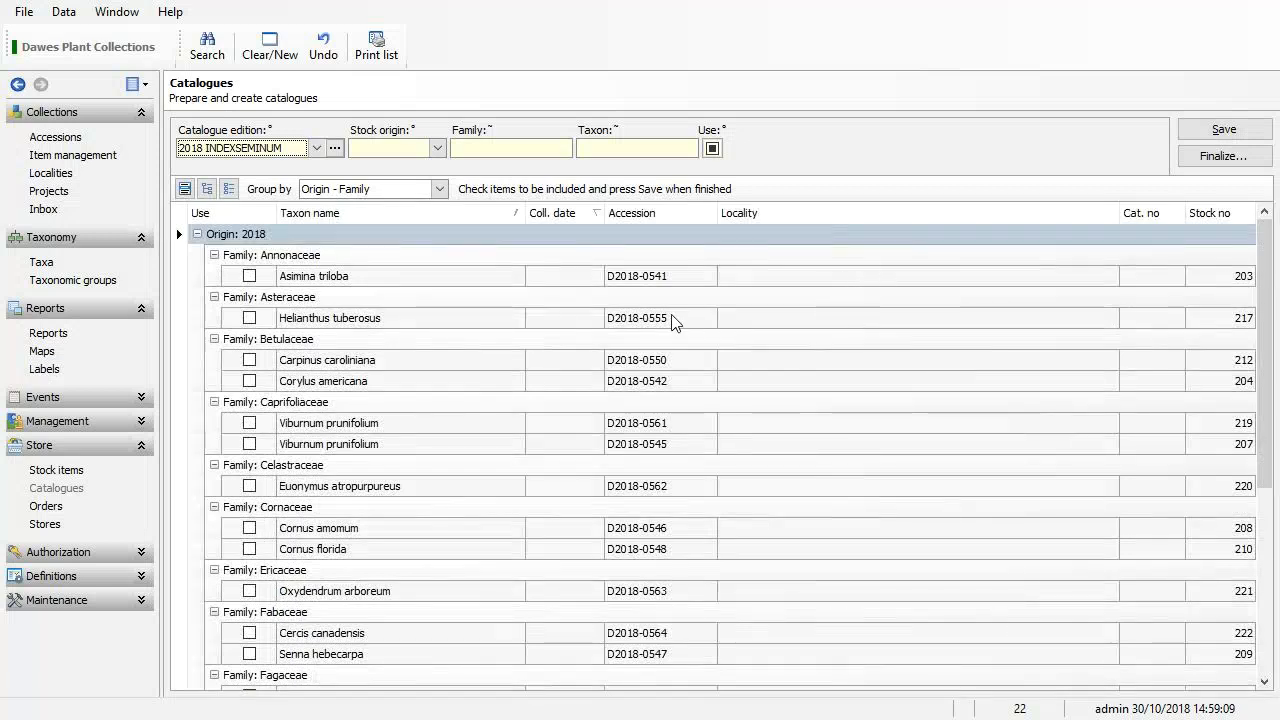
Check the Stock items Origin list, then return to Catalogues and collapse the Origin: 2018 group.
{"action": "left_click", "coordinate": [66, 472]}
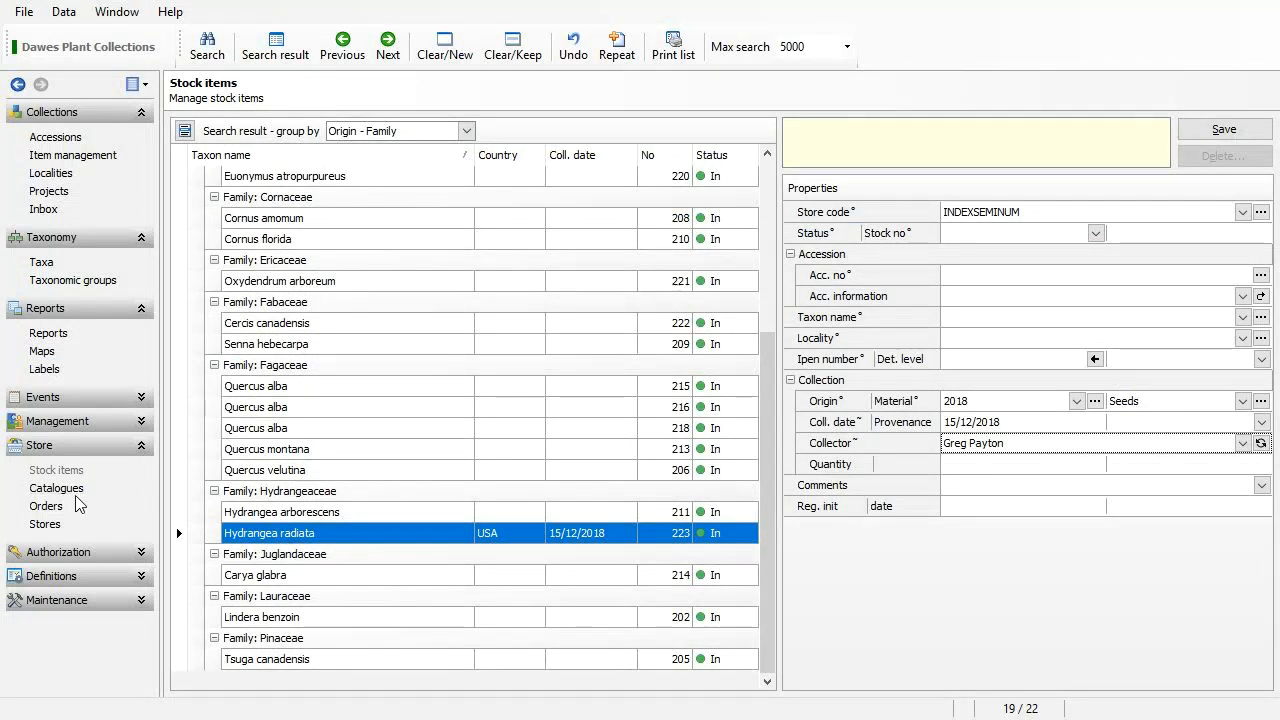
{"action": "left_click", "coordinate": [1076, 401]}
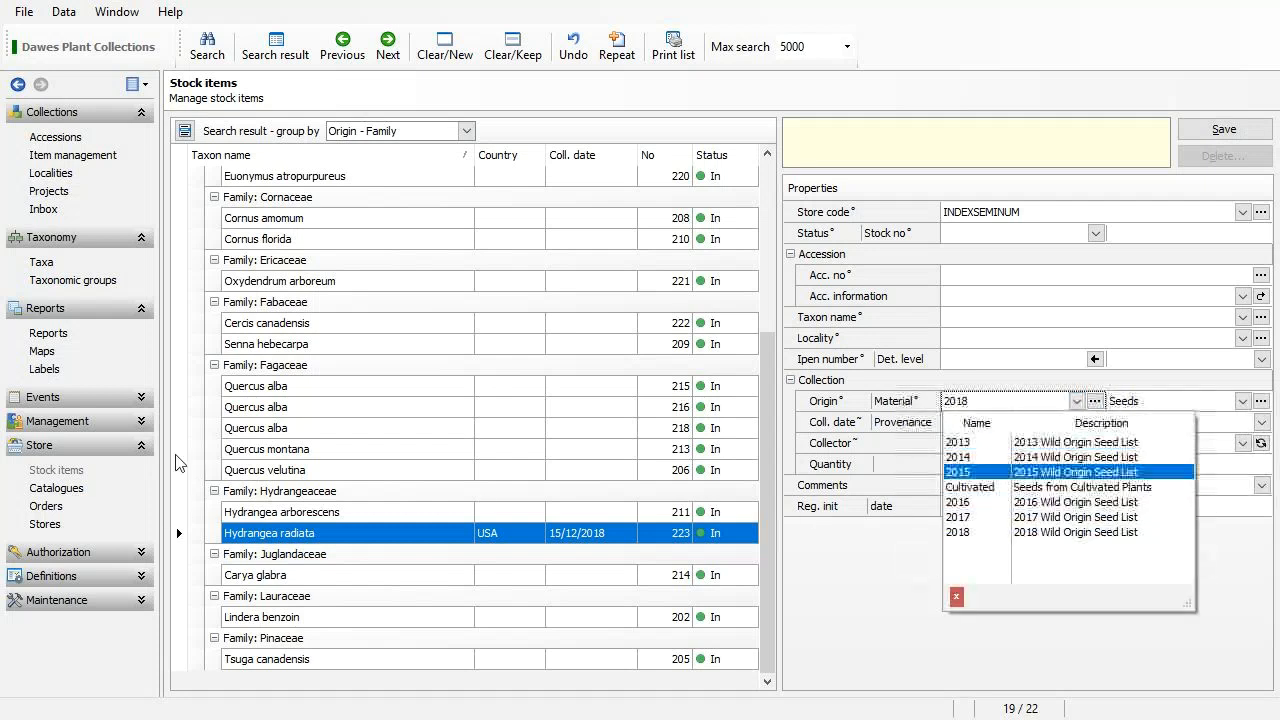
{"action": "left_click", "coordinate": [56, 488]}
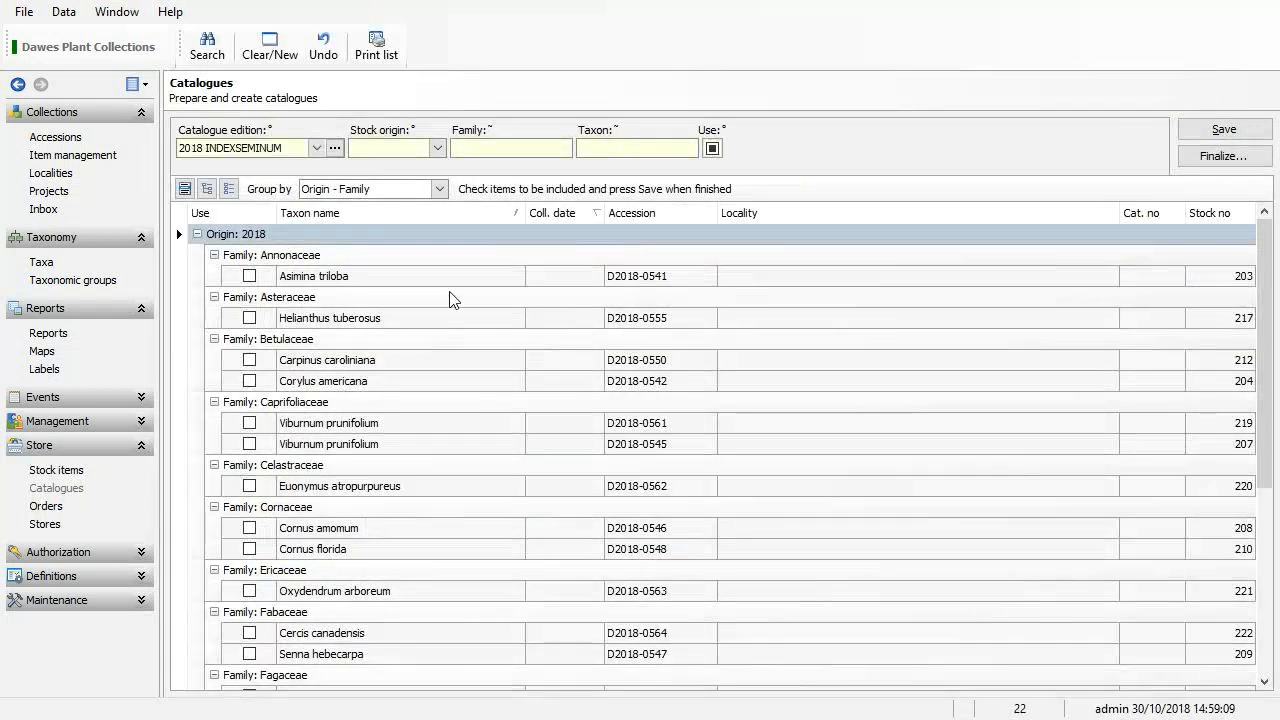
{"action": "left_click", "coordinate": [197, 234]}
Tick all 2018 items, including Asimina triloba and Helianthus tuberosus, for the catalogue and save.
{"action": "left_click", "coordinate": [197, 234]}
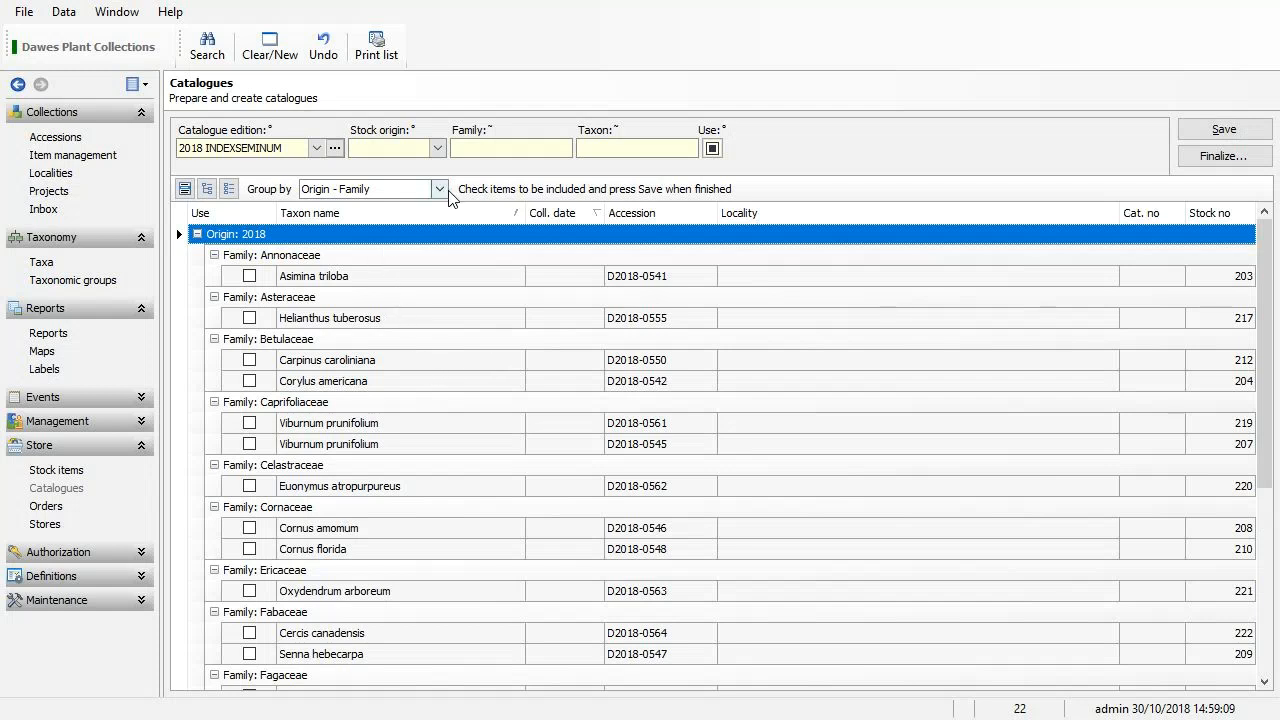
{"action": "left_click", "coordinate": [439, 148]}
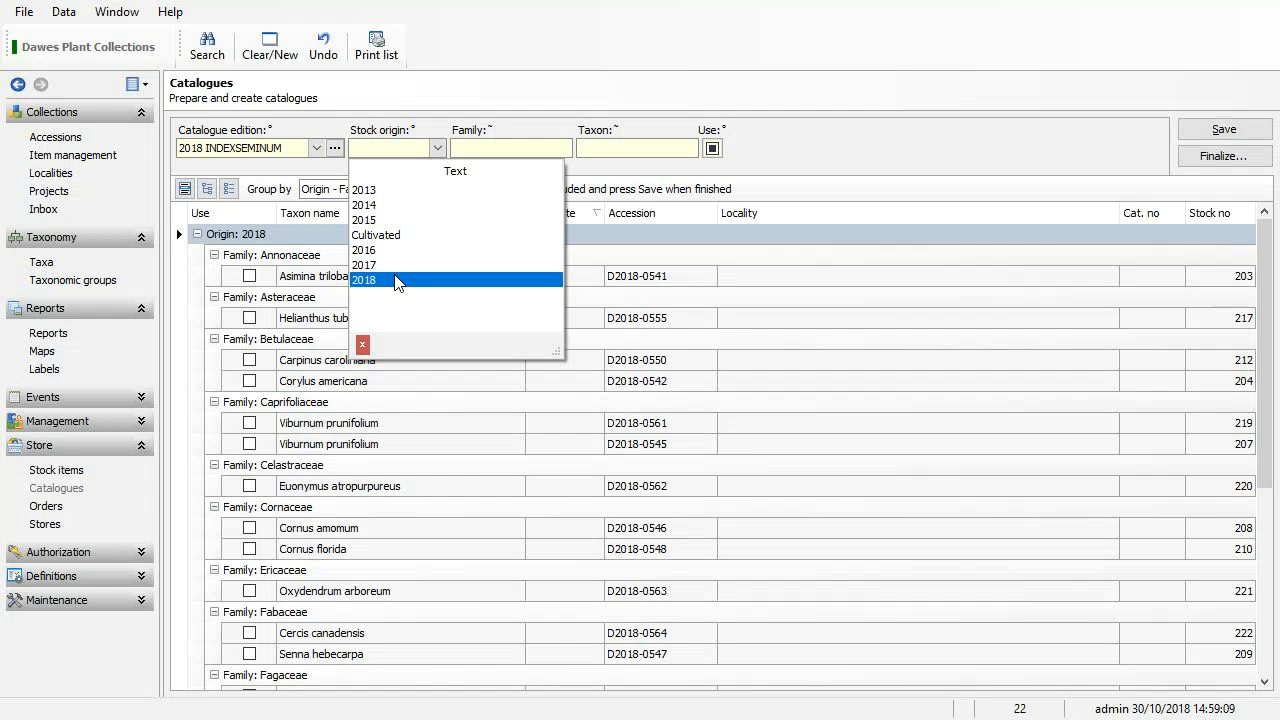
{"action": "left_click", "coordinate": [883, 119]}
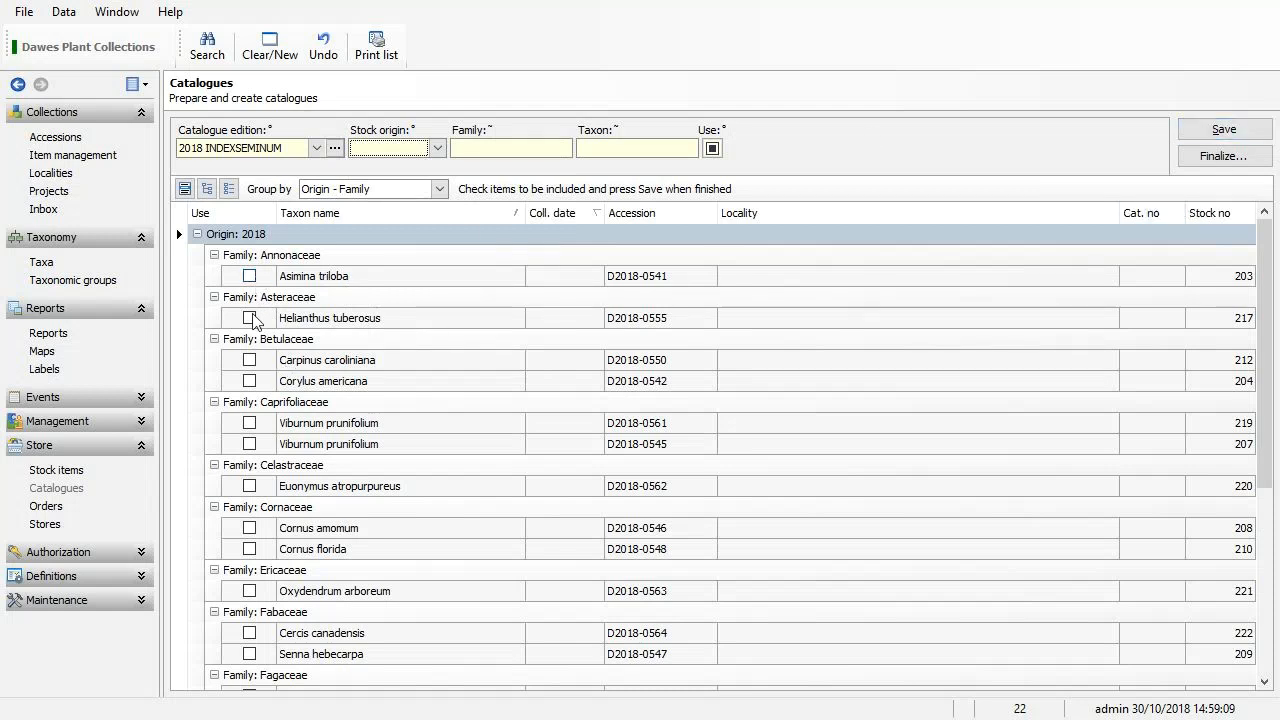
{"action": "left_click", "coordinate": [249, 277]}
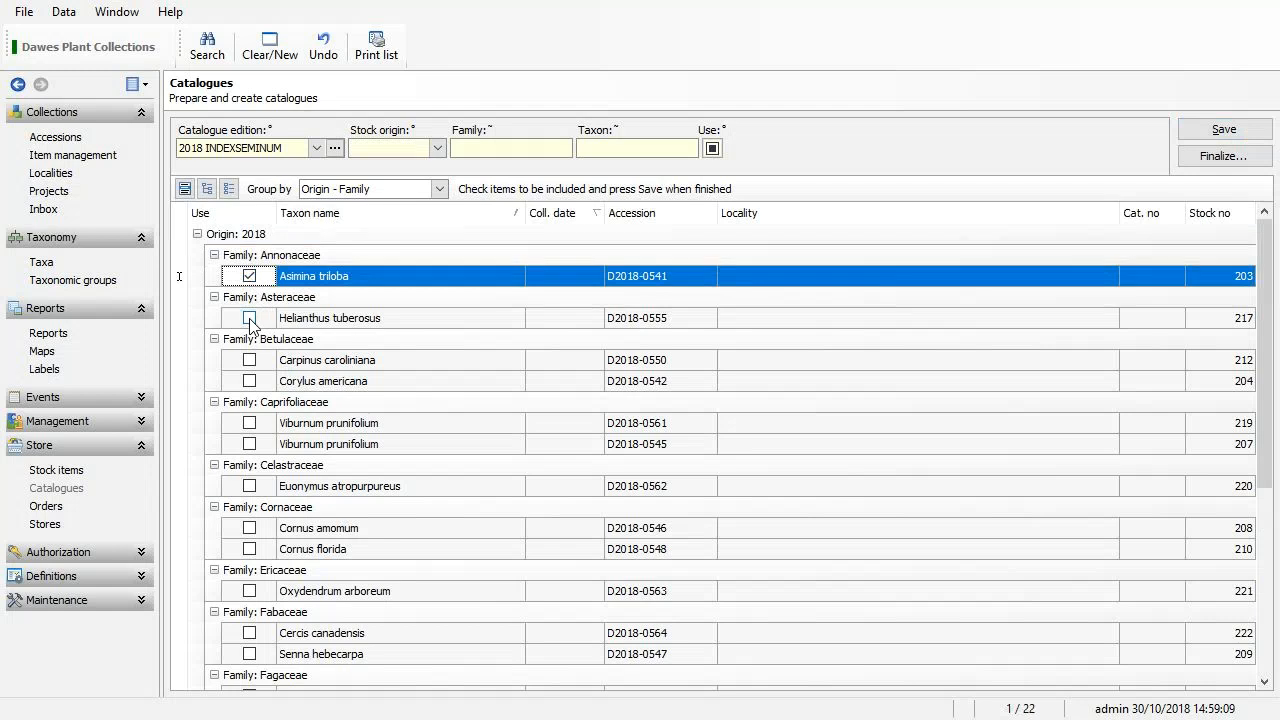
{"action": "right_click", "coordinate": [238, 320]}
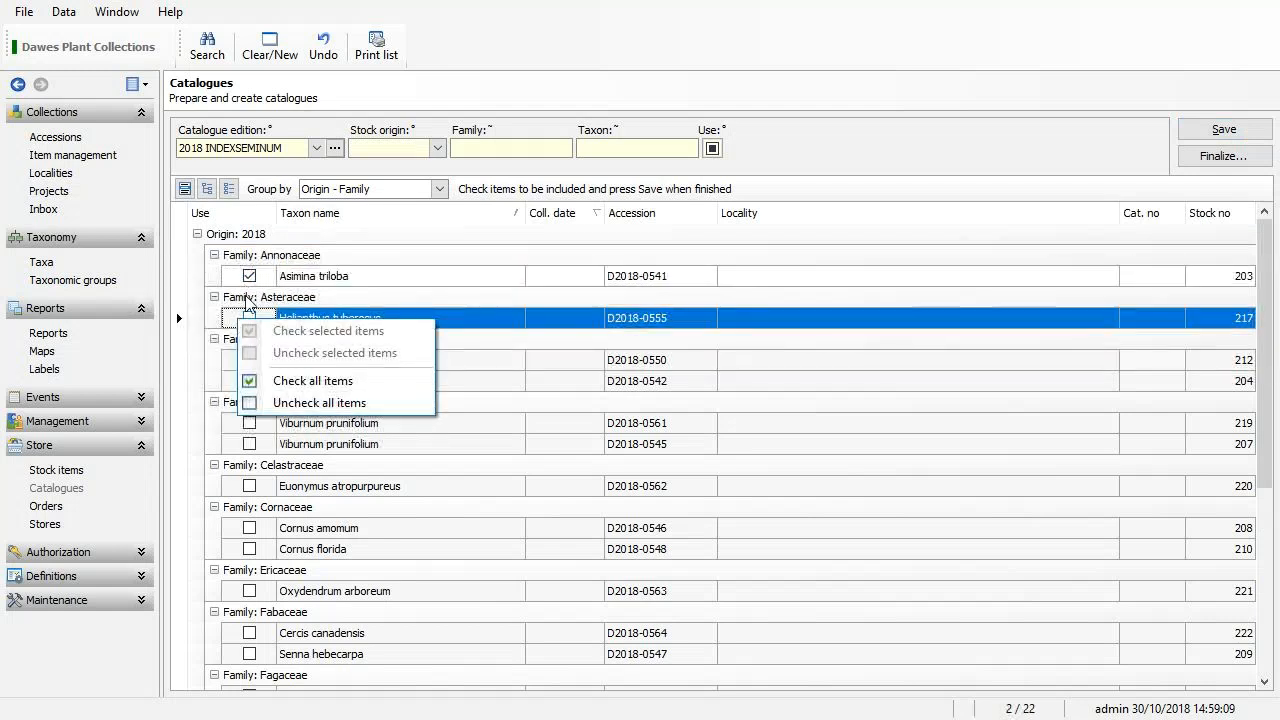
{"action": "left_click", "coordinate": [251, 381]}
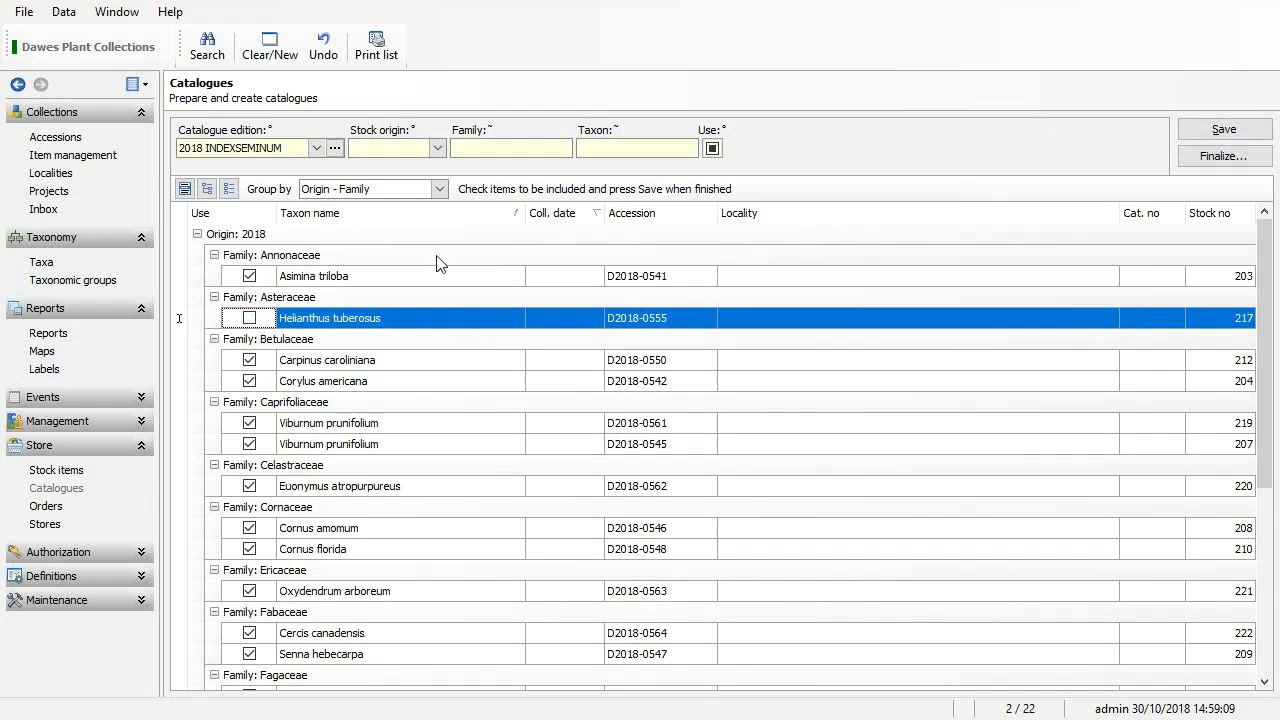
{"action": "left_click", "coordinate": [249, 318]}
{"action": "left_click", "coordinate": [1229, 133]}
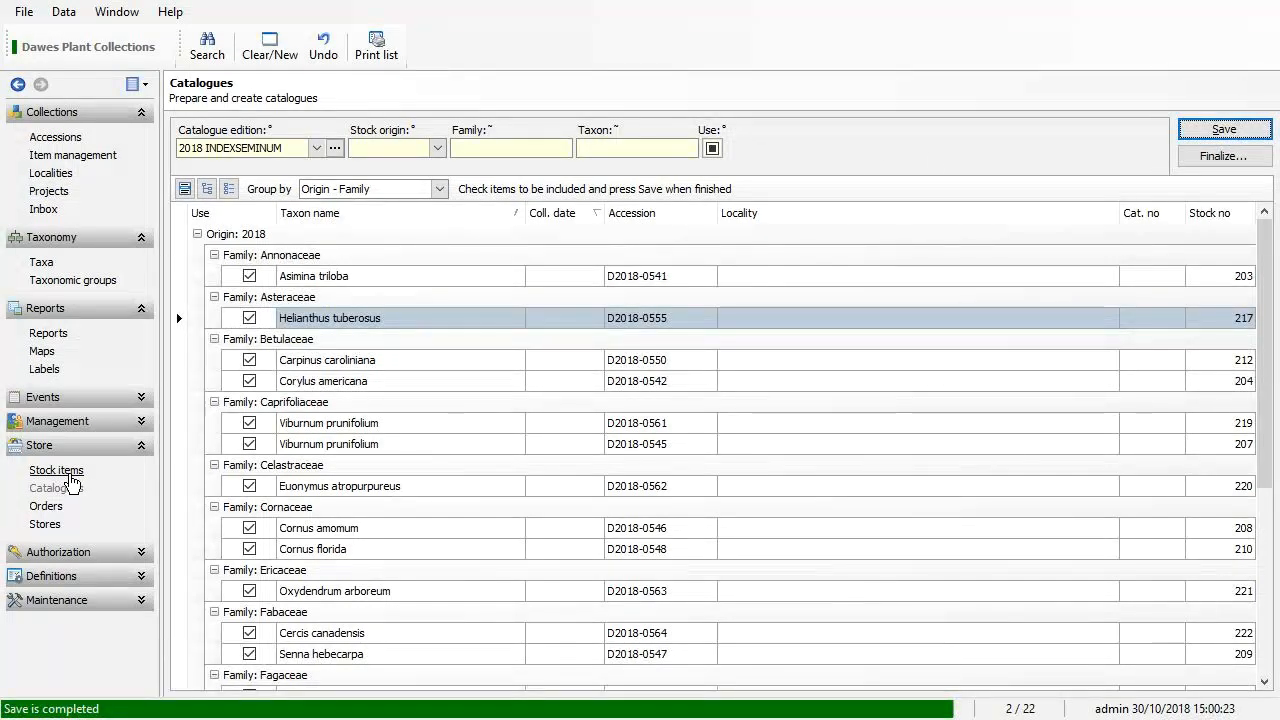
Search the stock items with origin 2017.
{"action": "left_click", "coordinate": [71, 476]}
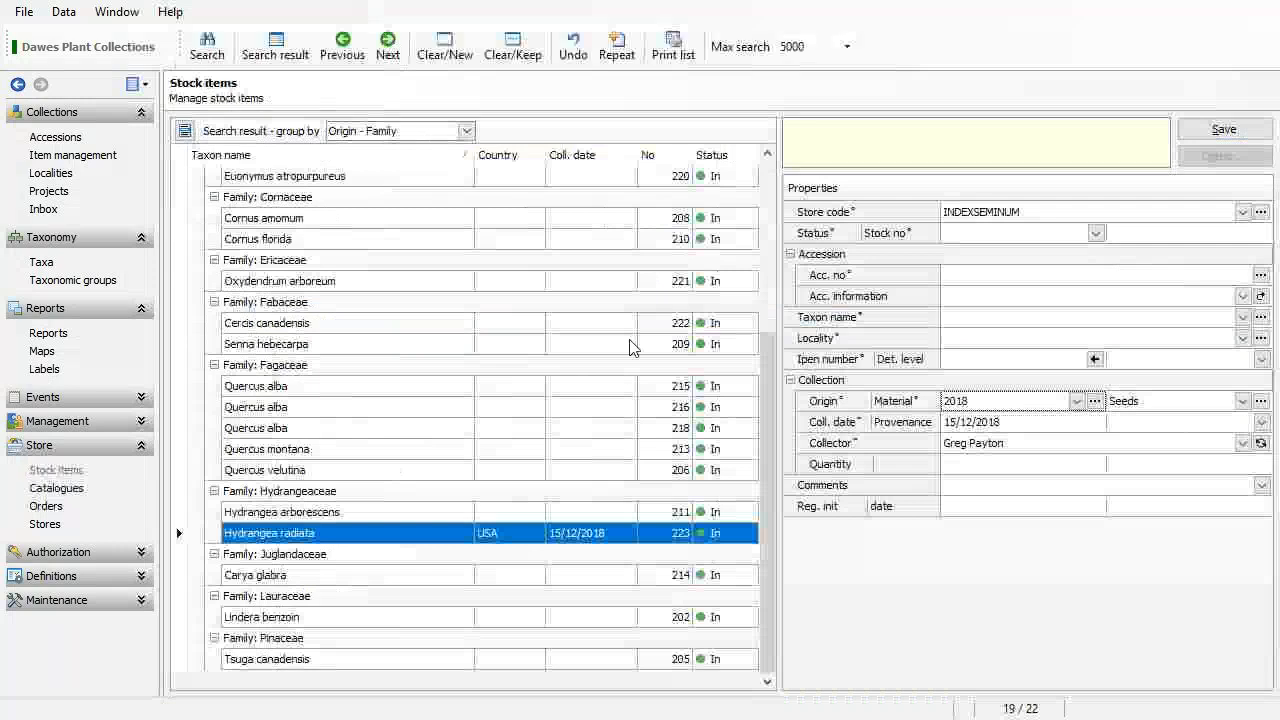
{"action": "left_click", "coordinate": [446, 54]}
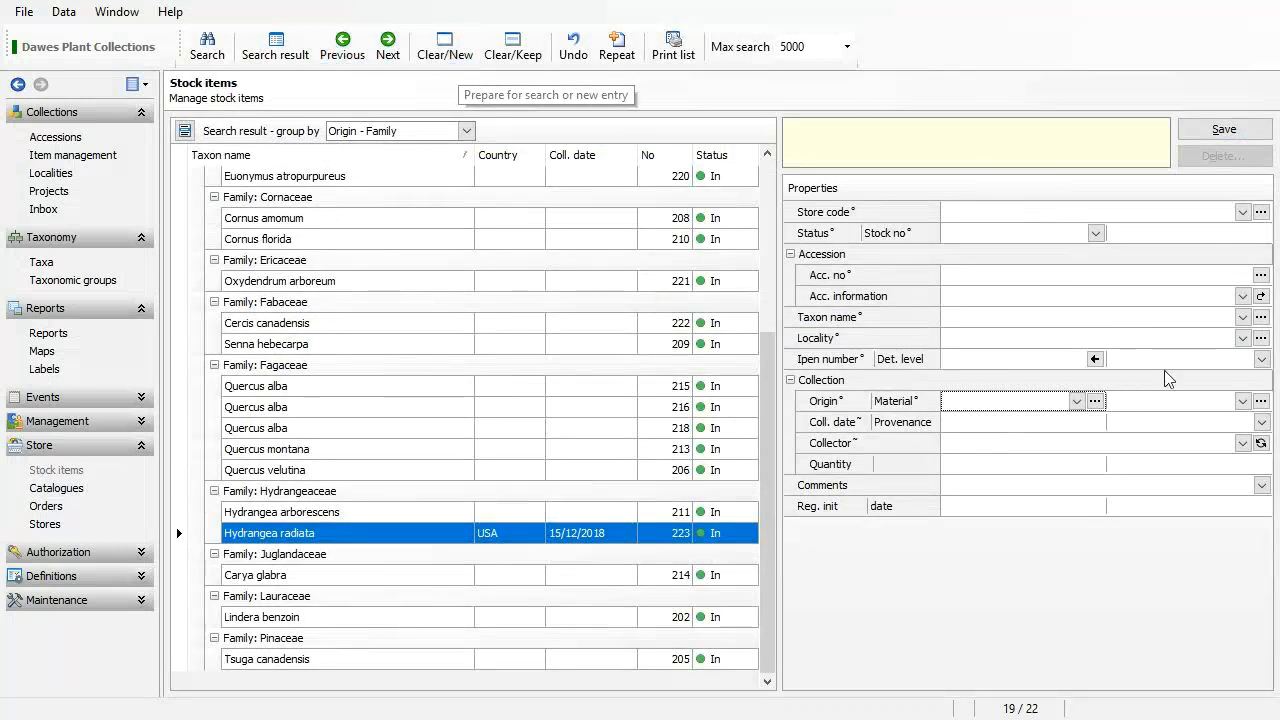
{"action": "left_click", "coordinate": [1076, 404]}
{"action": "left_click", "coordinate": [955, 515]}
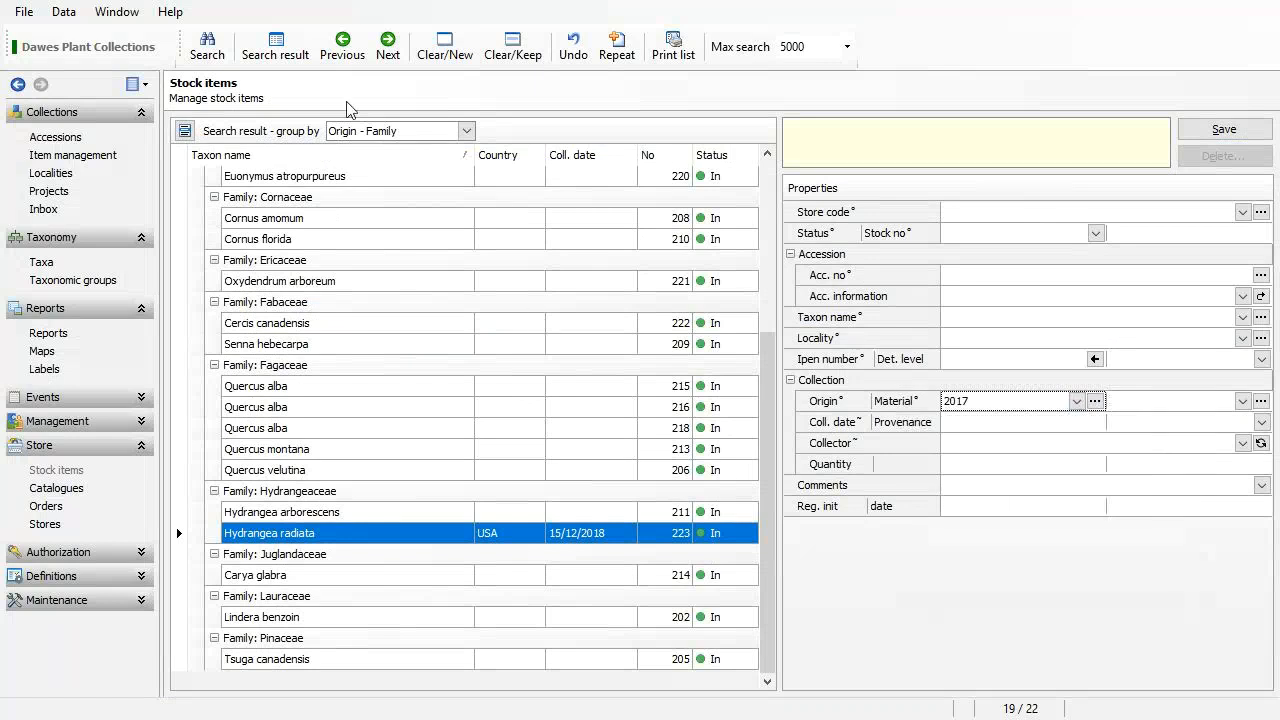
{"action": "left_click", "coordinate": [223, 60]}
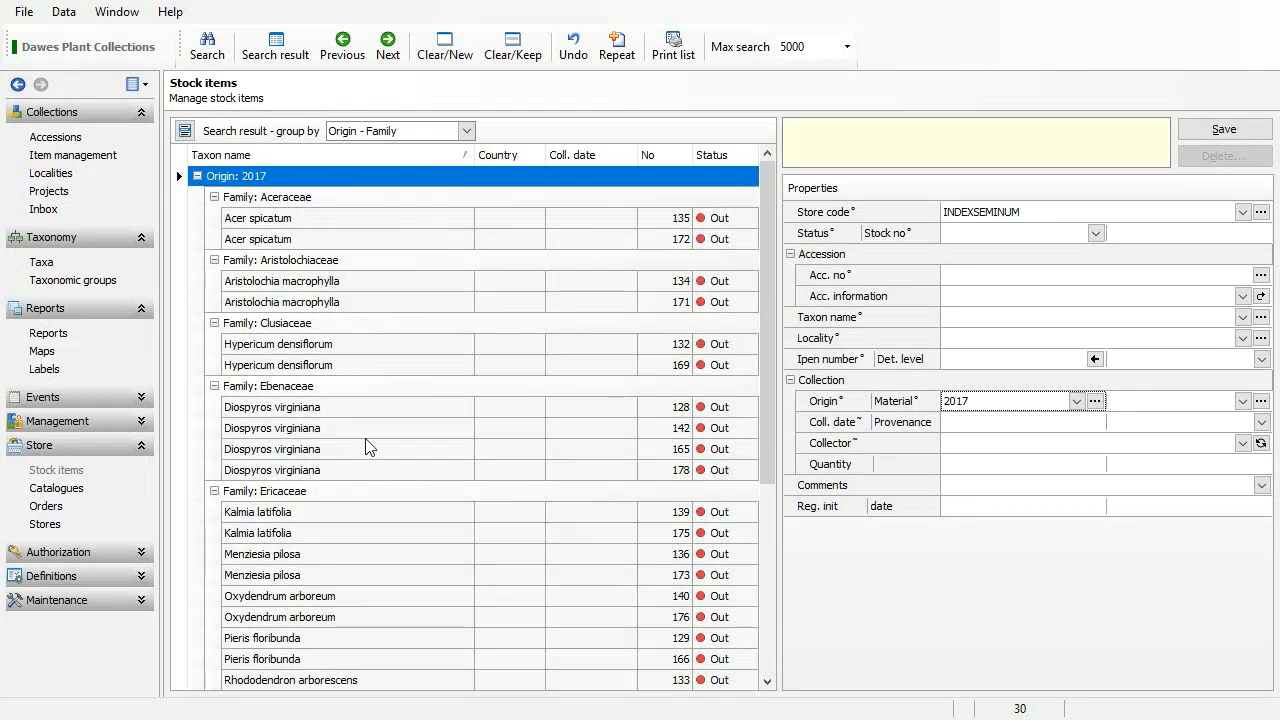
Set Diospyros virginiana 142 and Menziesia pilosa 173 to status In, saving each.
{"action": "left_click", "coordinate": [392, 431]}
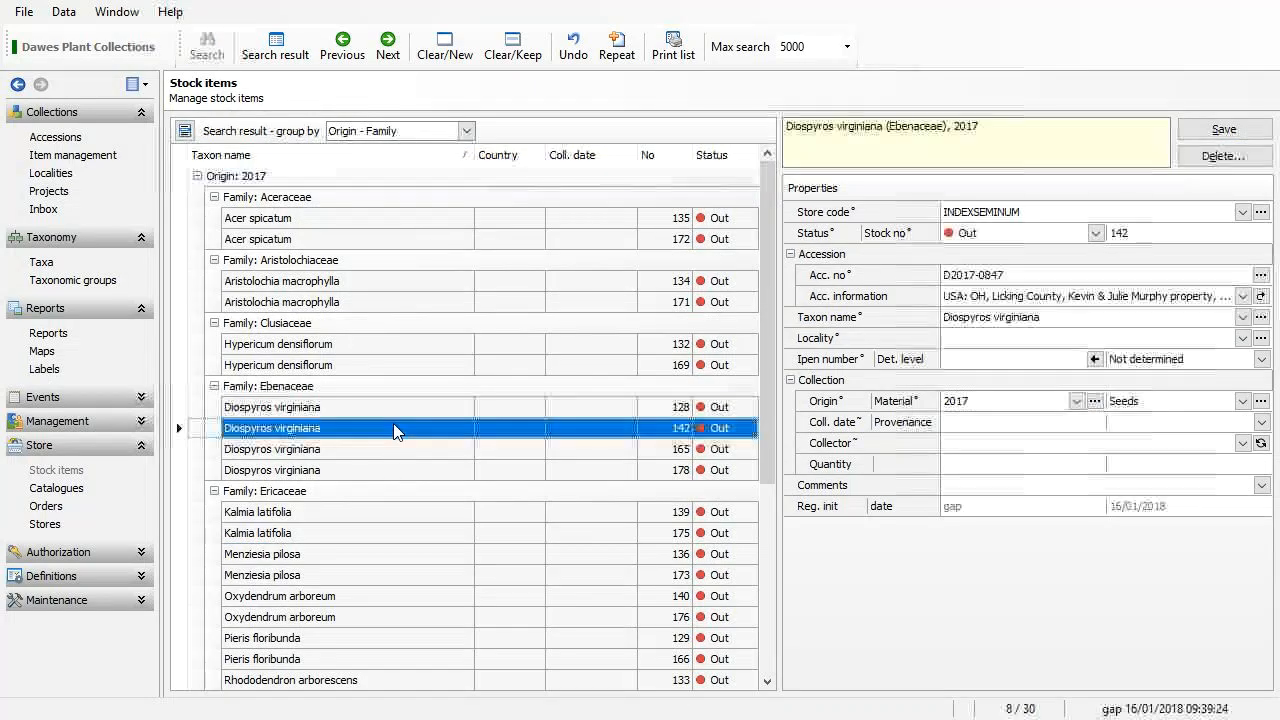
{"action": "left_click", "coordinate": [1097, 233]}
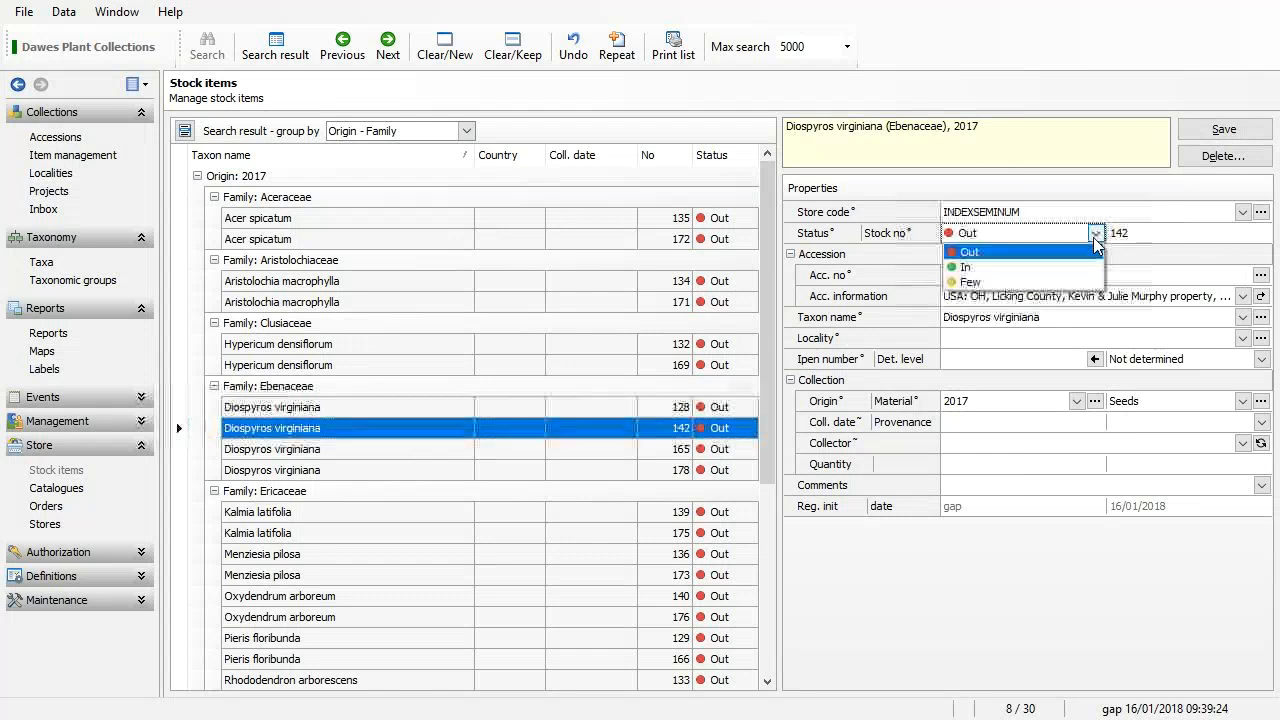
{"action": "left_click", "coordinate": [985, 266]}
{"action": "left_click", "coordinate": [1237, 130]}
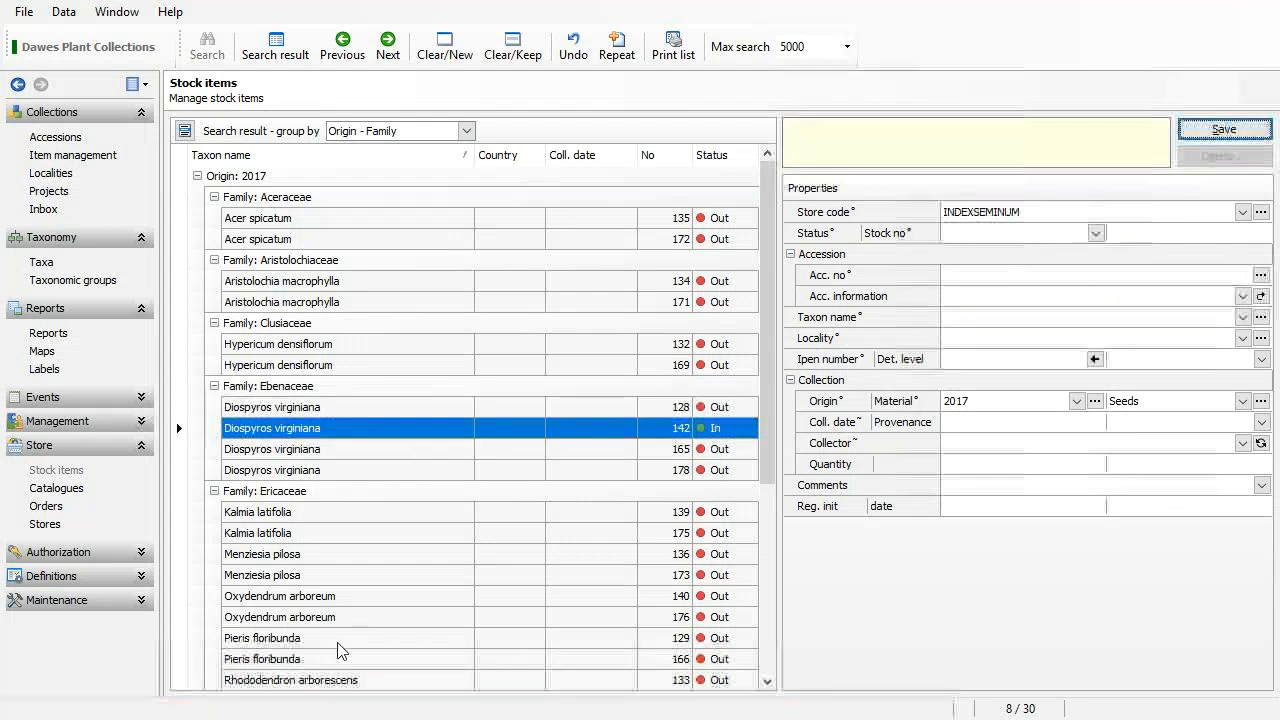
{"action": "left_click", "coordinate": [364, 576]}
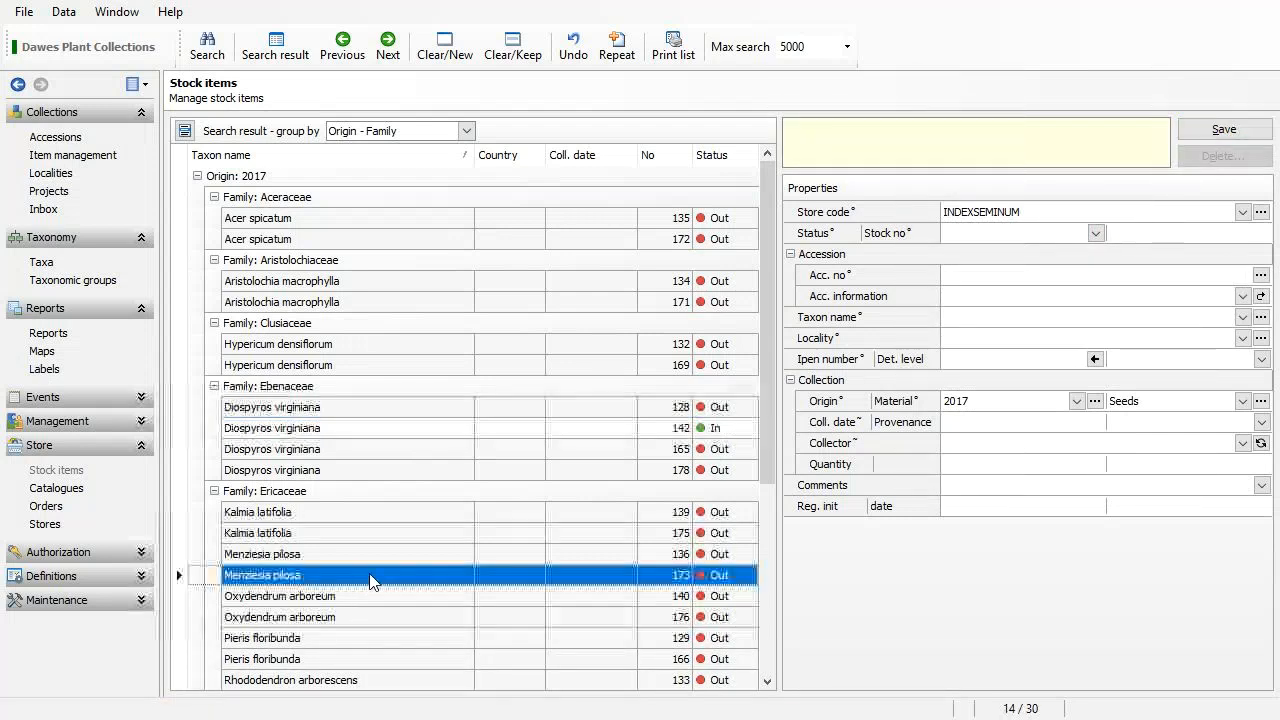
{"action": "left_click", "coordinate": [1097, 233]}
{"action": "left_click", "coordinate": [1057, 266]}
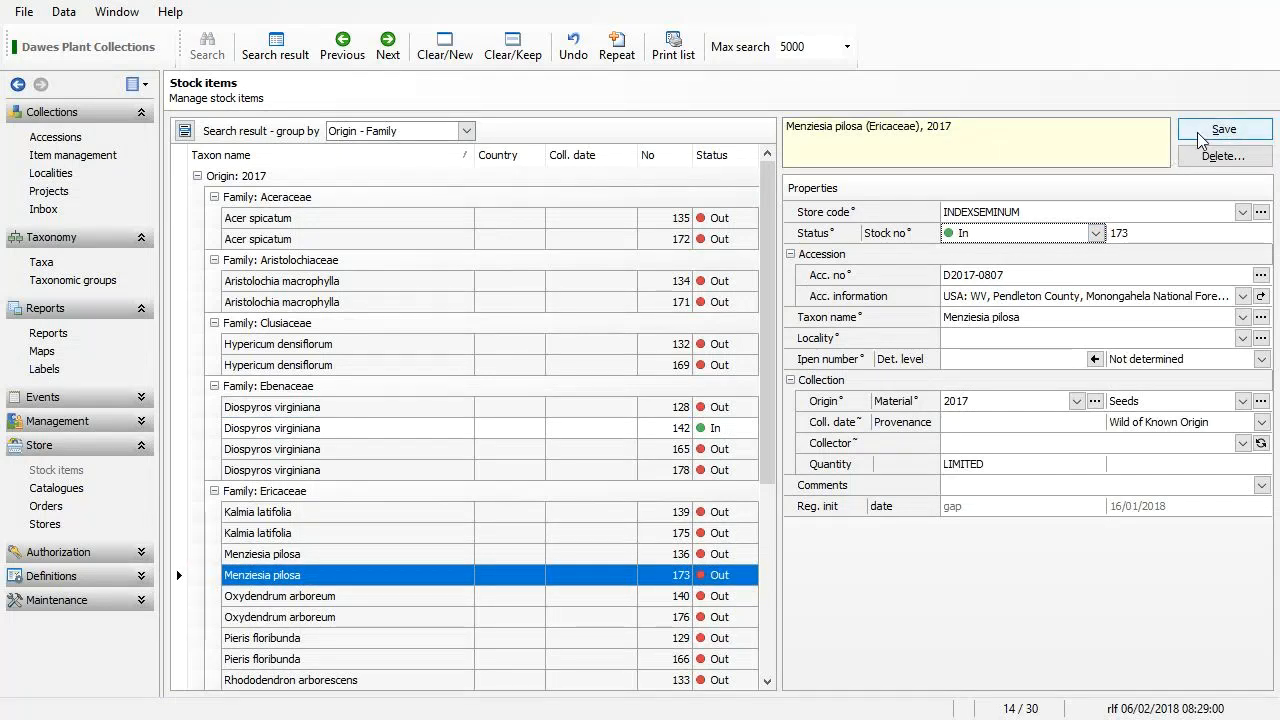
{"action": "left_click", "coordinate": [1210, 130]}
Set Rhododendron prinophyllum 138 to status In and save it.
{"action": "scroll", "coordinate": [400, 640], "scroll_direction": "down", "scroll_amount": 3}
{"action": "left_click", "coordinate": [420, 637]}
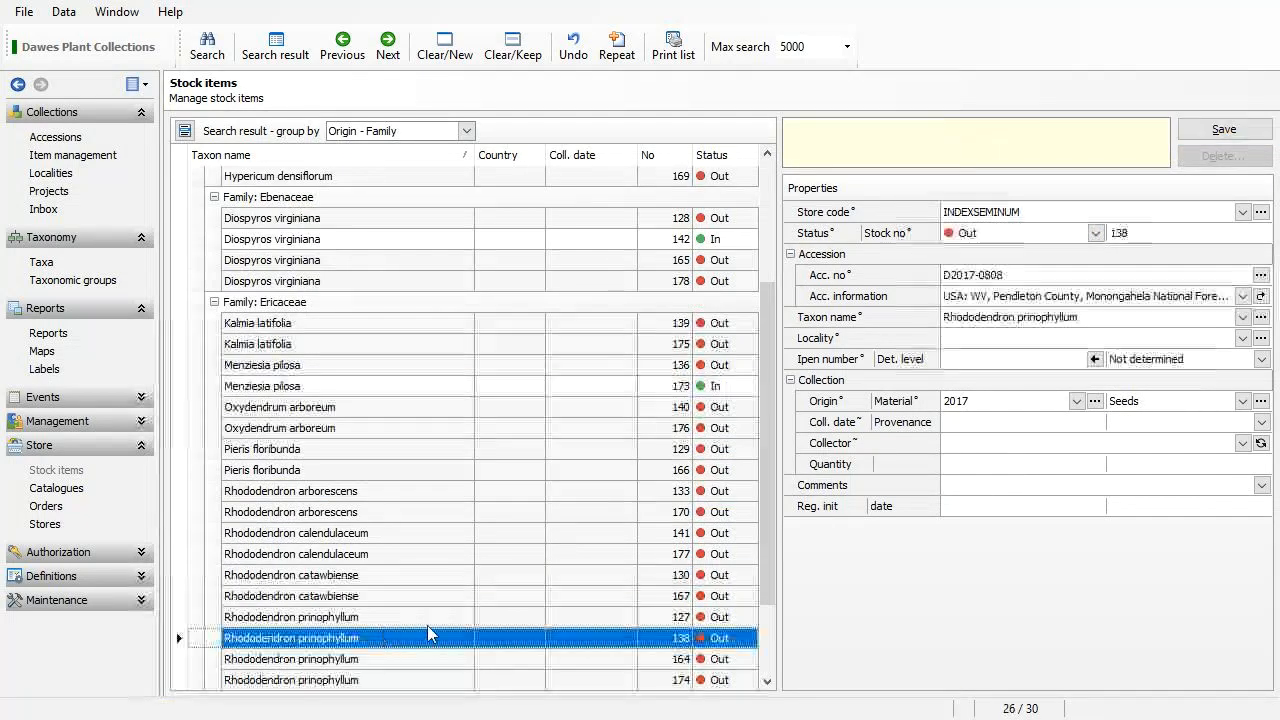
{"action": "left_click", "coordinate": [1096, 234]}
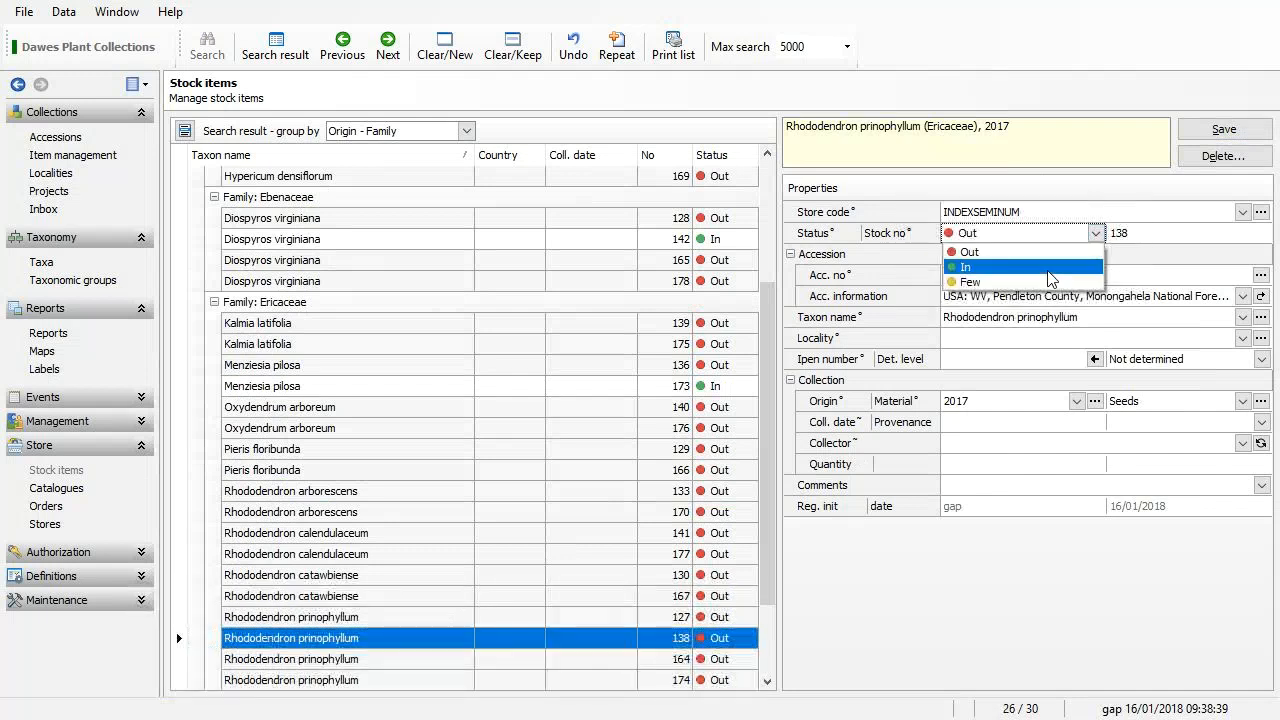
{"action": "left_click", "coordinate": [965, 266]}
{"action": "left_click", "coordinate": [1224, 130]}
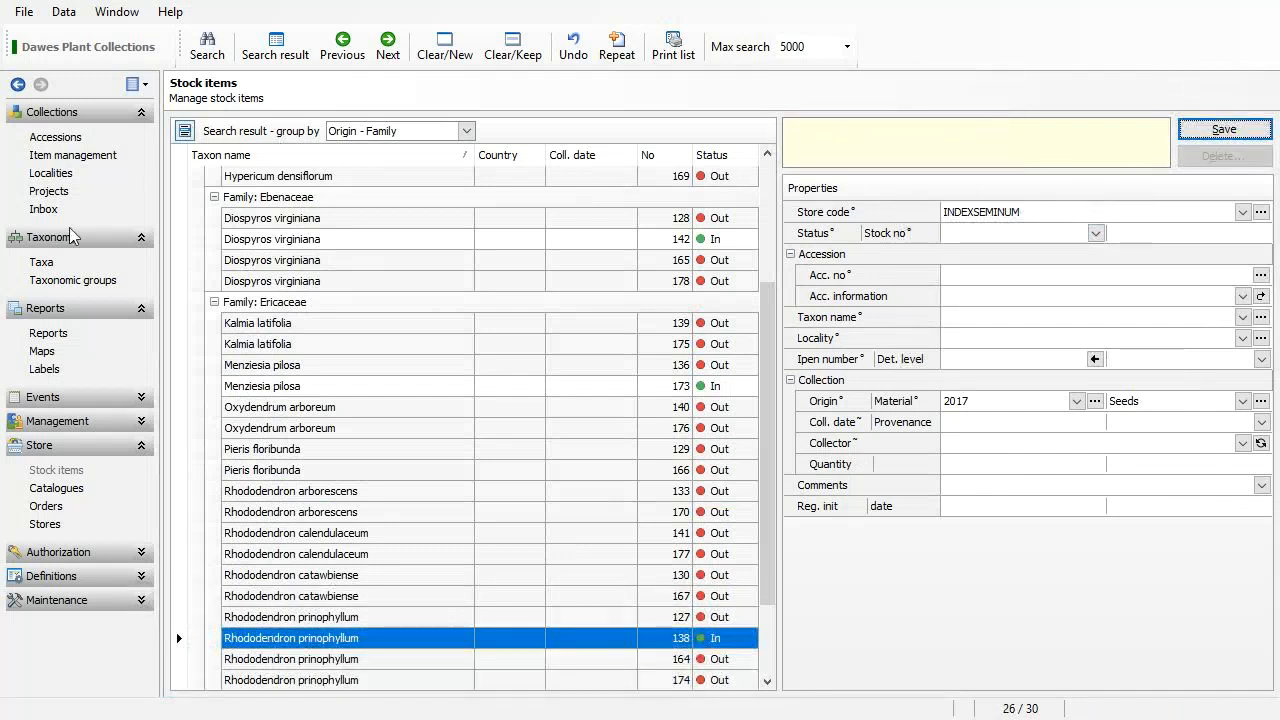
{"action": "left_click", "coordinate": [60, 493]}
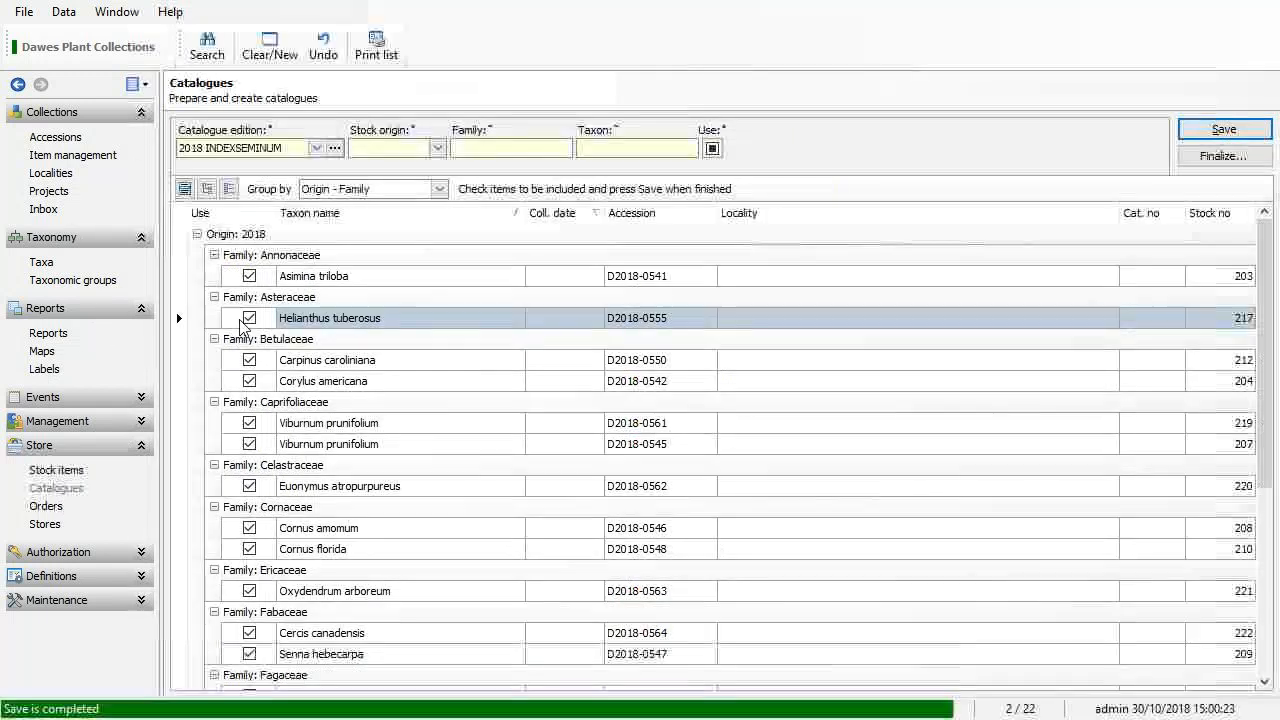
Filter to stock origin 2017, check all three items, save them, and clear the form.
{"action": "left_click", "coordinate": [437, 148]}
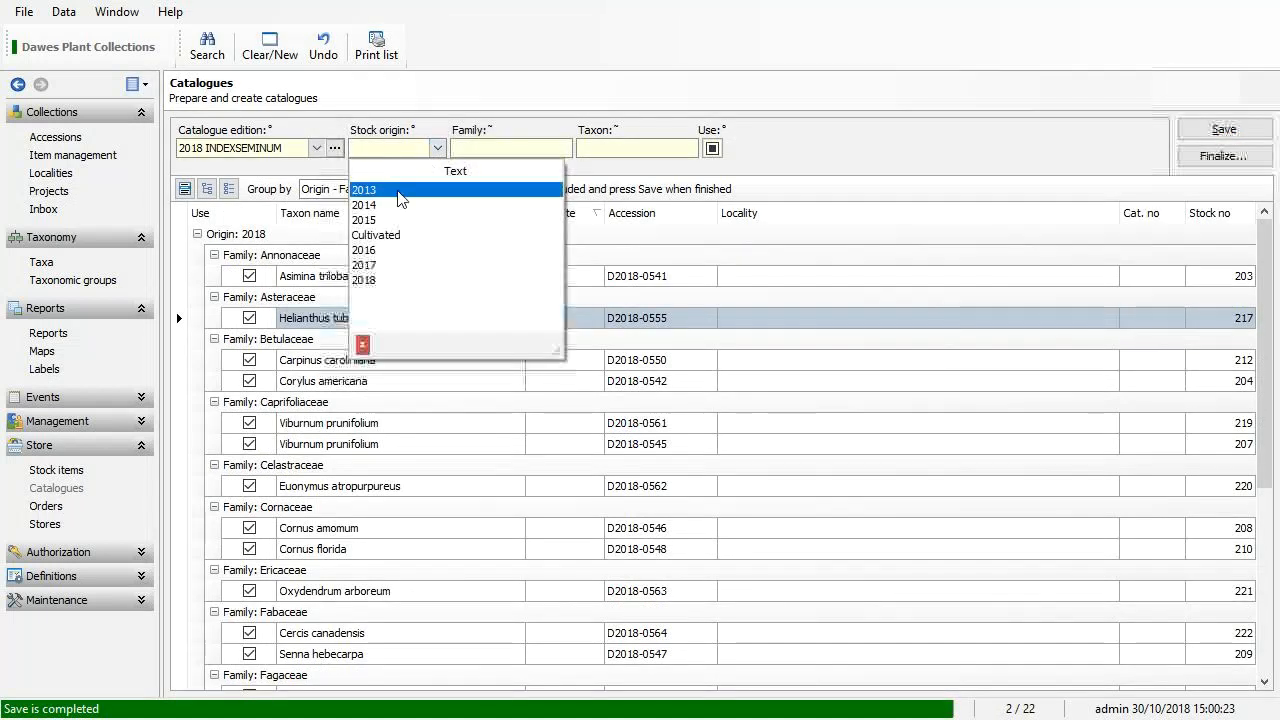
{"action": "left_click", "coordinate": [404, 265]}
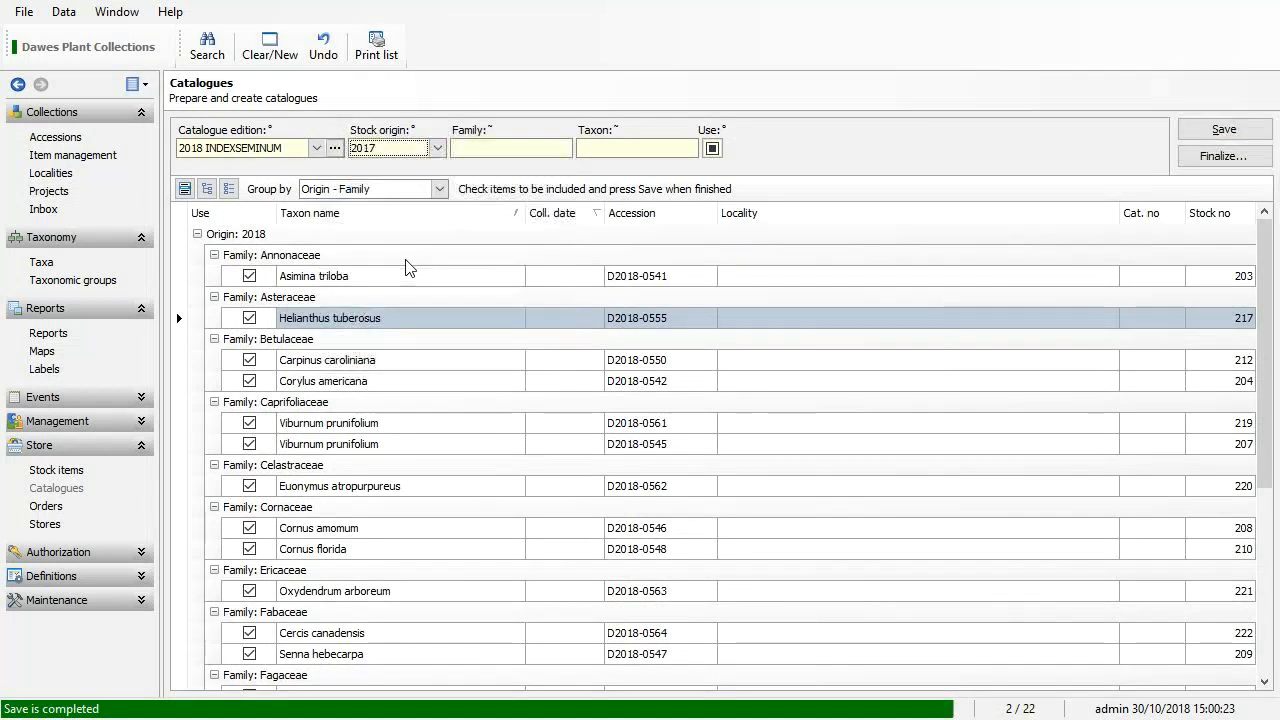
{"action": "left_click", "coordinate": [207, 47]}
{"action": "right_click", "coordinate": [253, 278]}
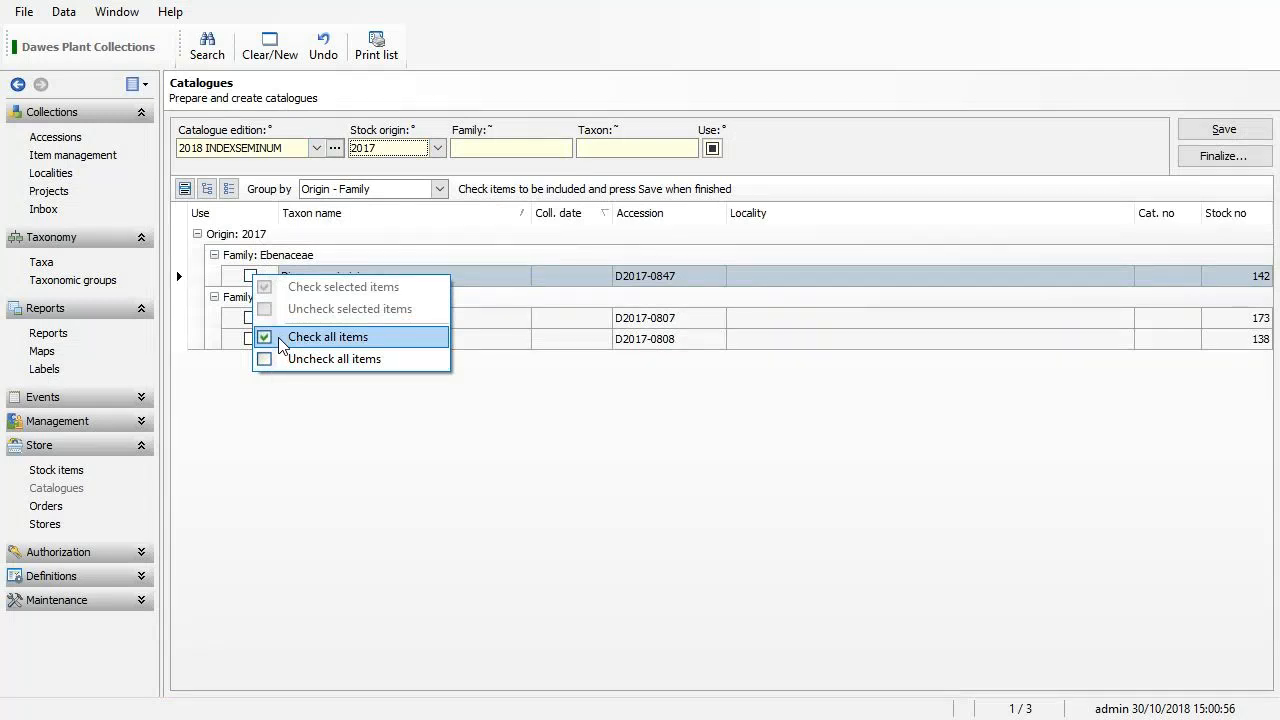
{"action": "left_click", "coordinate": [281, 344]}
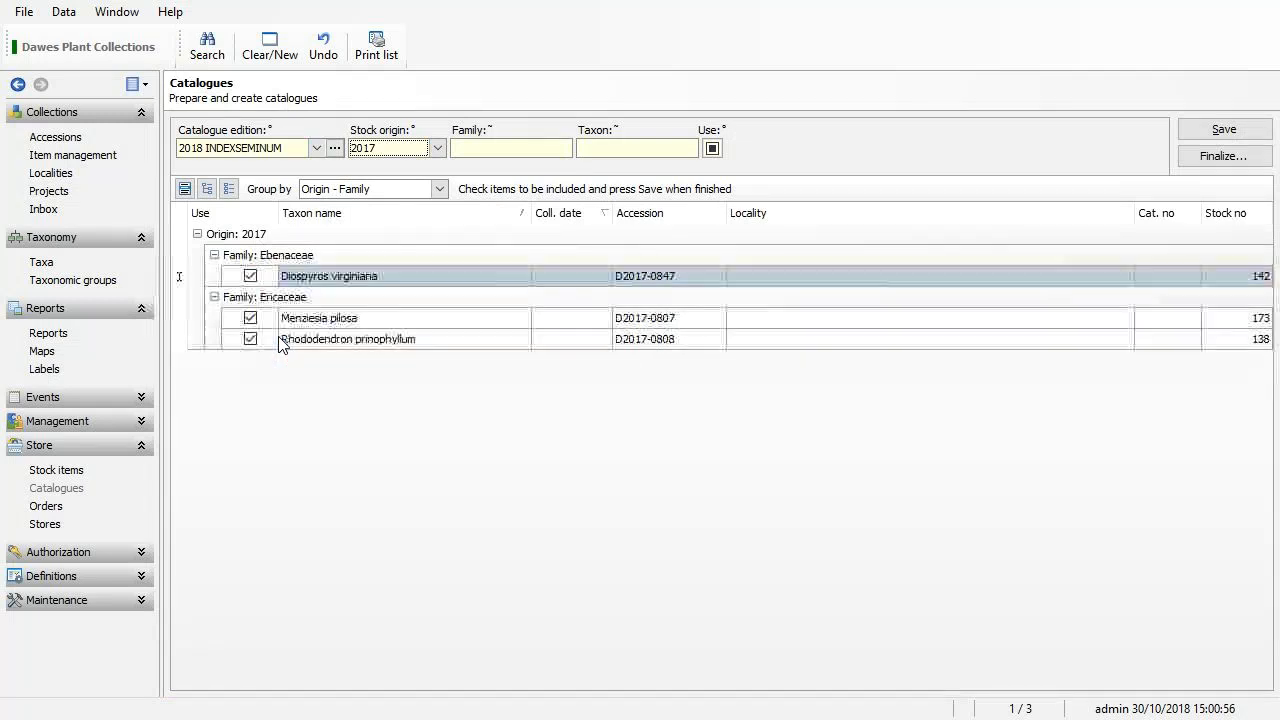
{"action": "left_click", "coordinate": [1221, 131]}
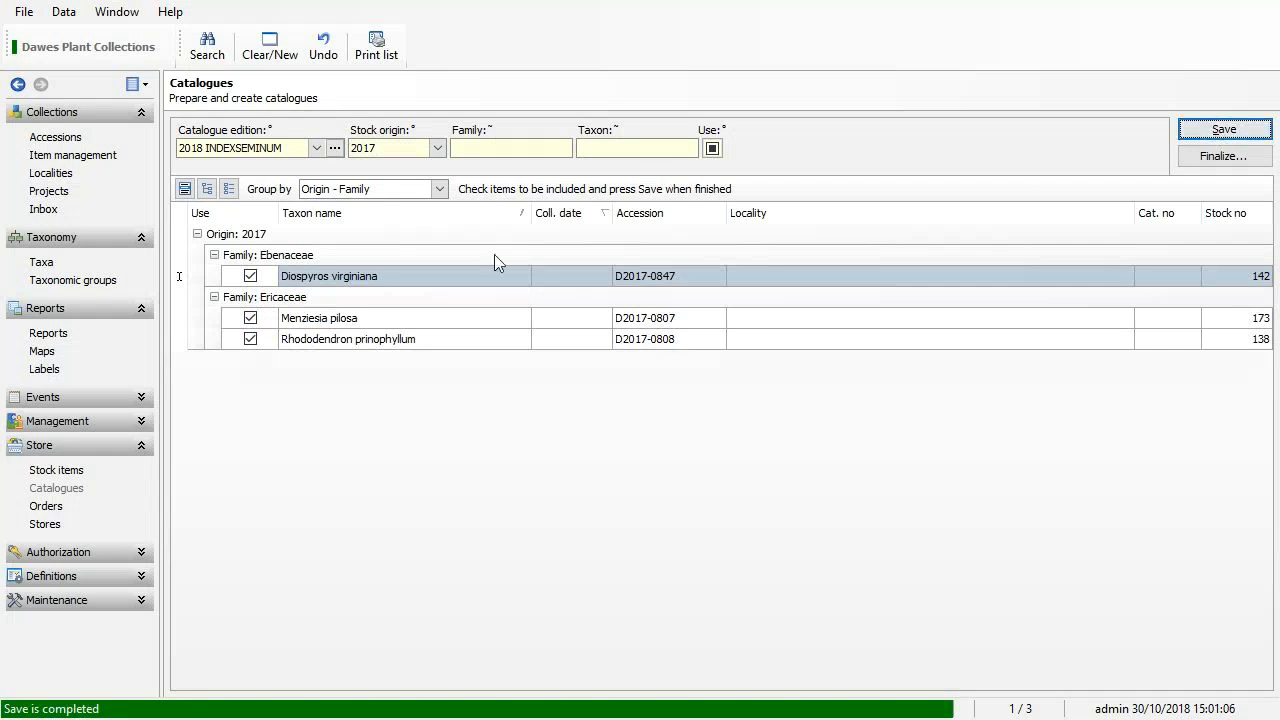
{"action": "left_click", "coordinate": [270, 55]}
{"action": "left_click", "coordinate": [316, 149]}
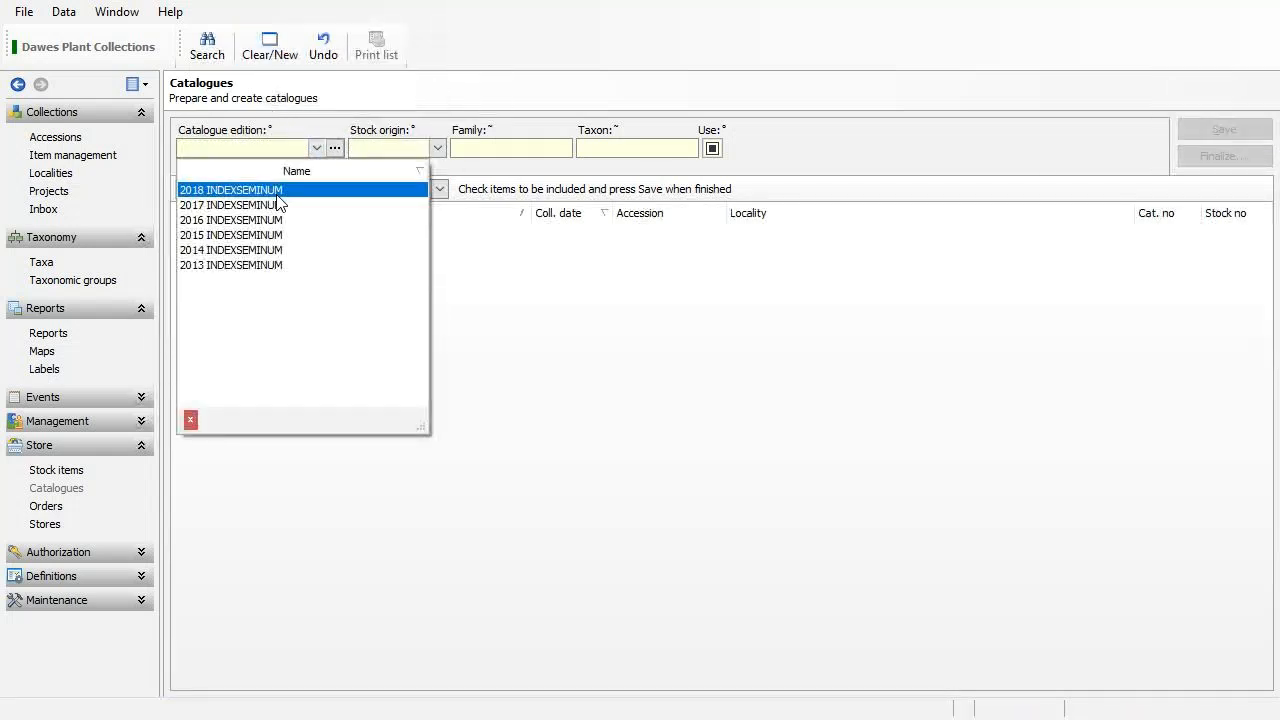
List the 2018 INDEXSEMINUM edition and review its Origin: 2017 and Origin: 2018 groups.
{"action": "left_click", "coordinate": [277, 190]}
{"action": "left_click", "coordinate": [210, 46]}
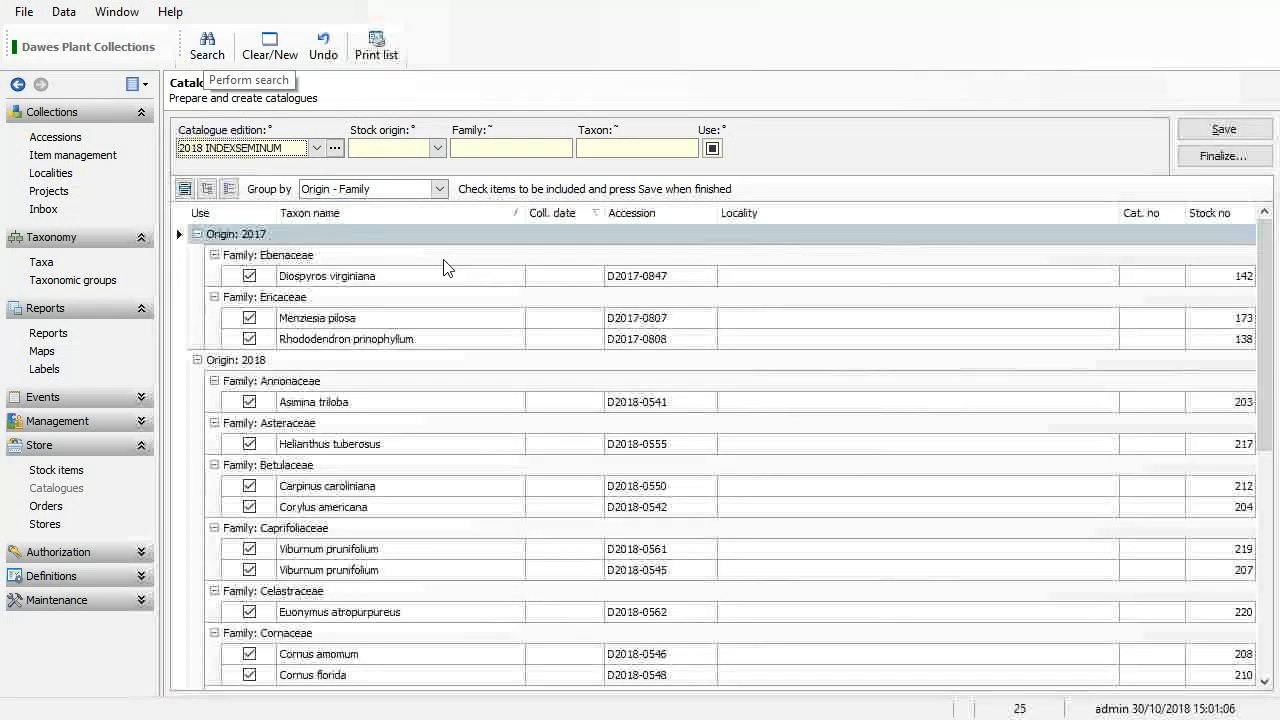
{"action": "left_click_drag", "start_coordinate": [1264, 330], "coordinate": [1258, 547]}
{"action": "left_click_drag", "start_coordinate": [1266, 440], "coordinate": [1258, 236]}
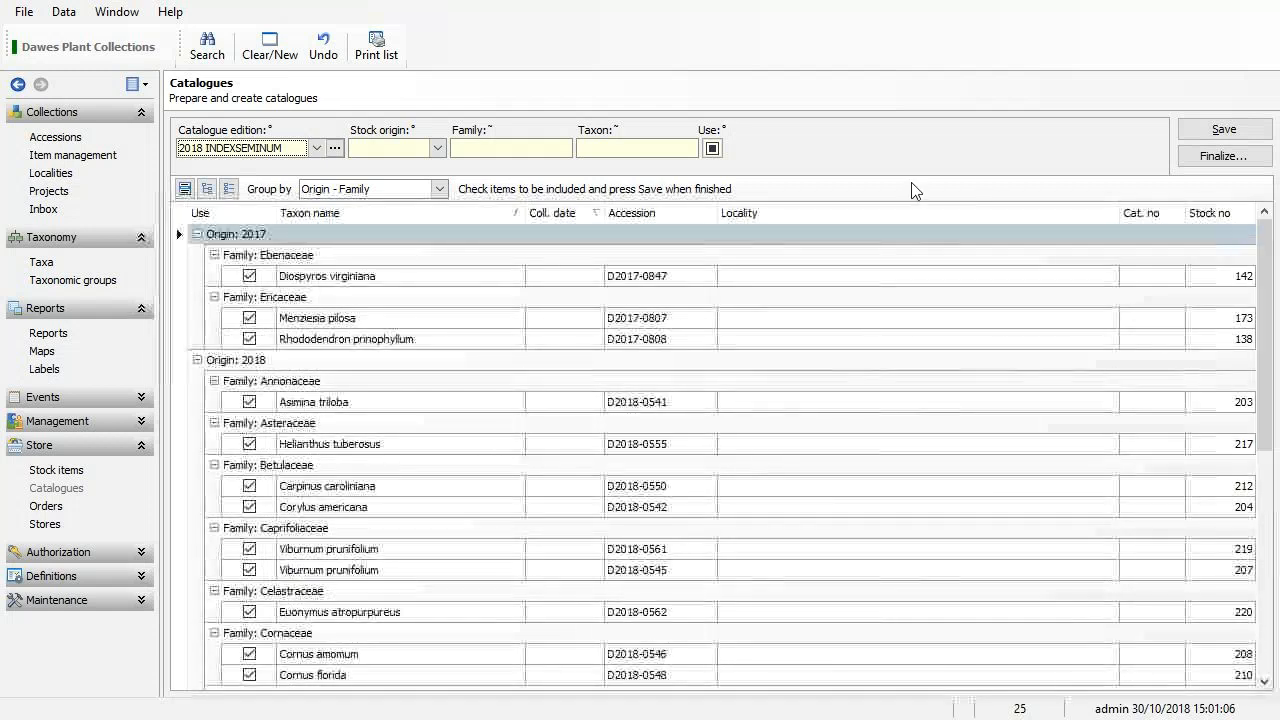
{"action": "left_click", "coordinate": [198, 233]}
{"action": "left_click", "coordinate": [197, 255]}
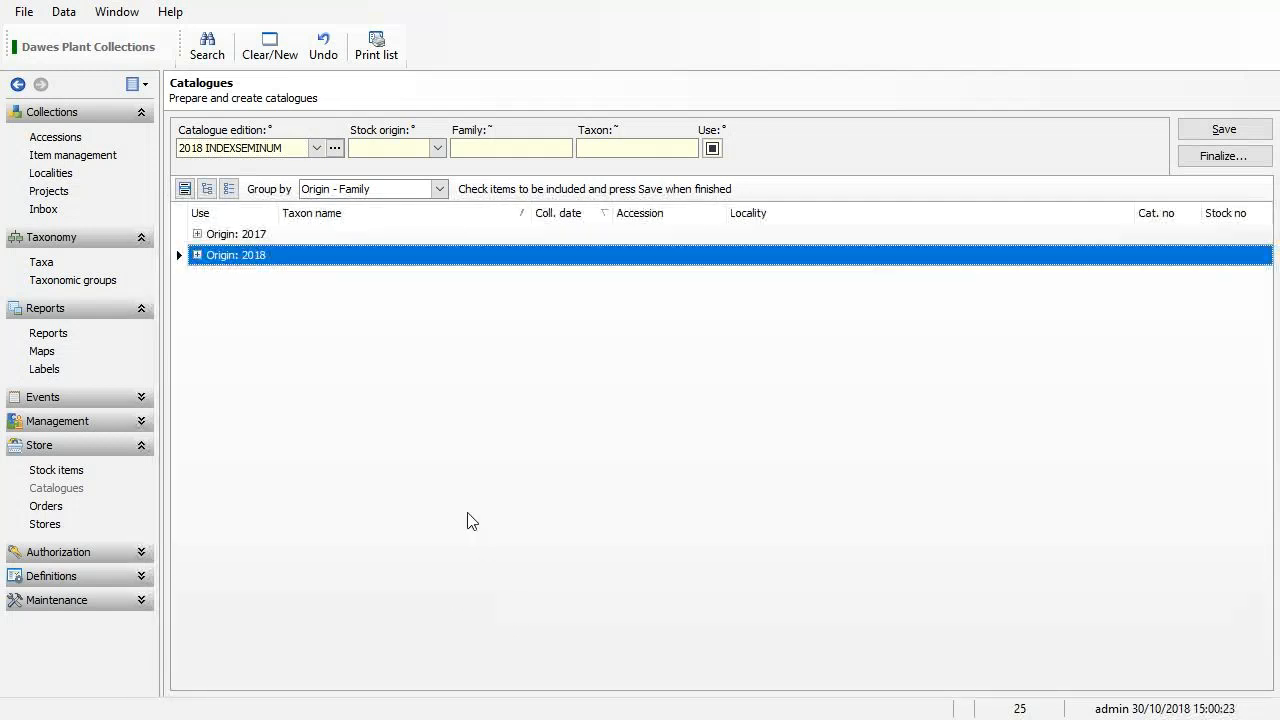
{"action": "left_click", "coordinate": [197, 255]}
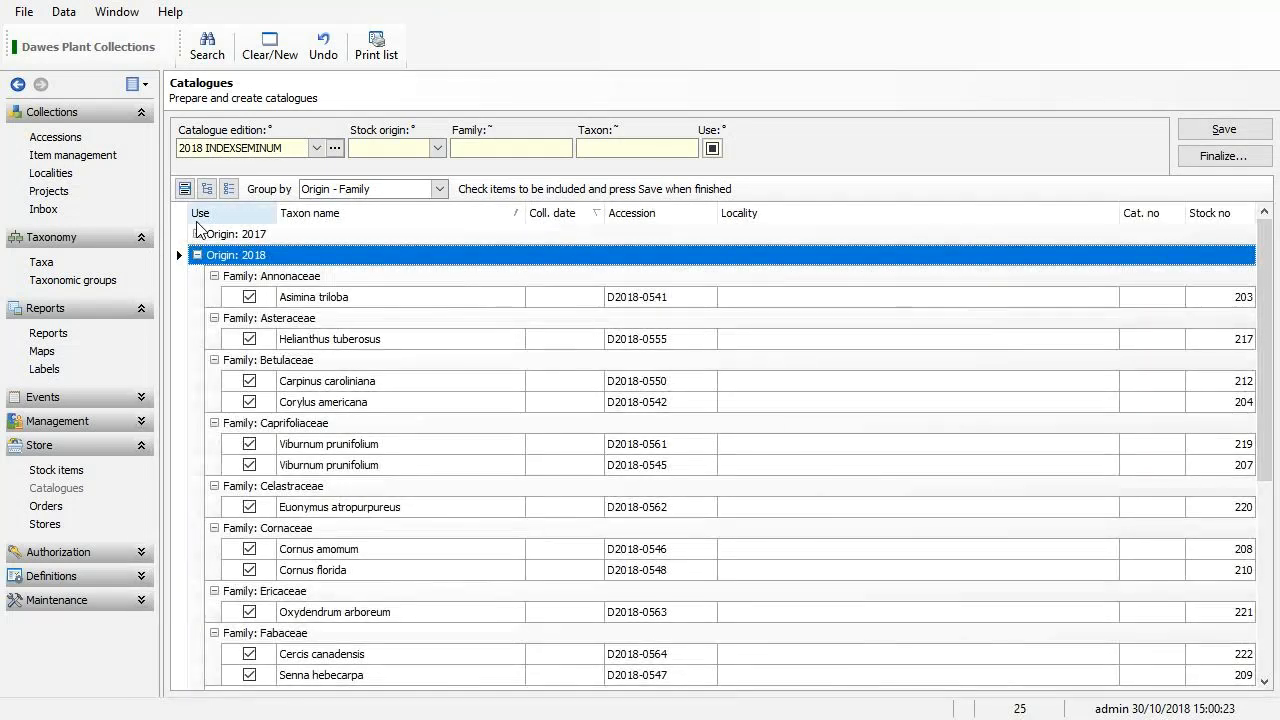
{"action": "left_click", "coordinate": [198, 234]}
{"action": "left_click", "coordinate": [197, 234]}
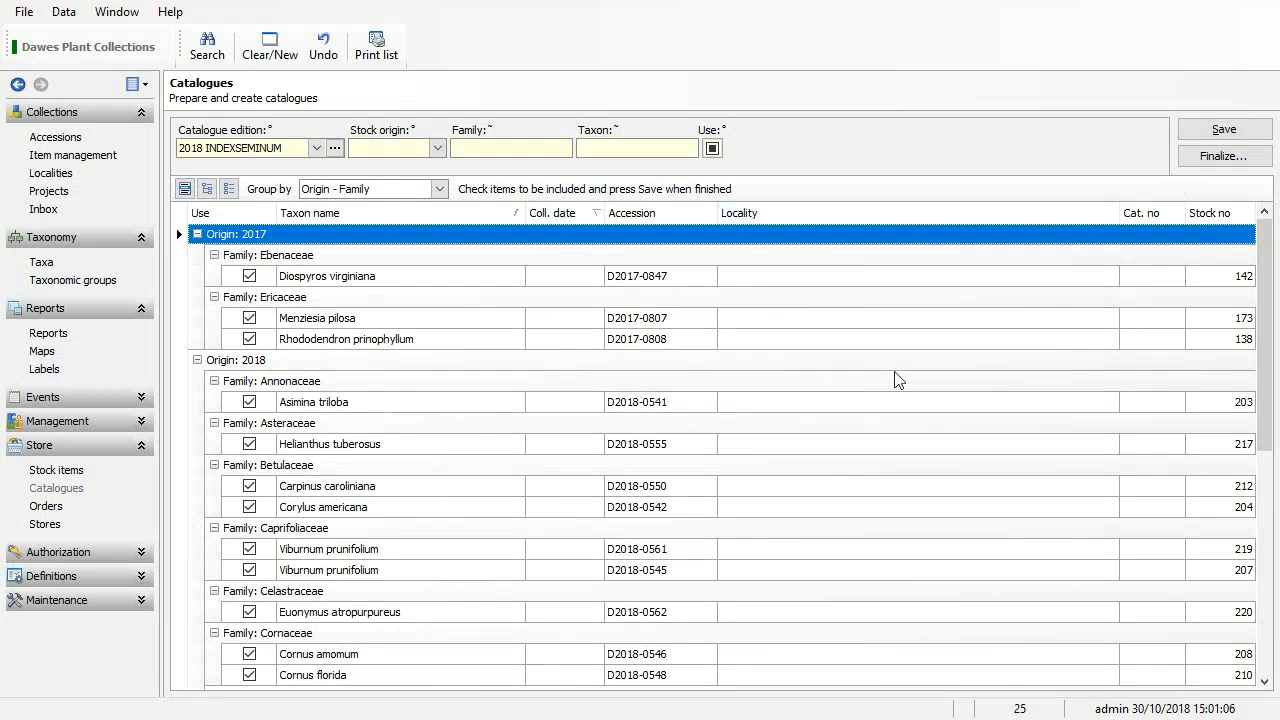
Finalize the 2018 INDEXSEMINUM catalogue, confirming that its items get numbered from 1.
{"action": "left_click", "coordinate": [1224, 158]}
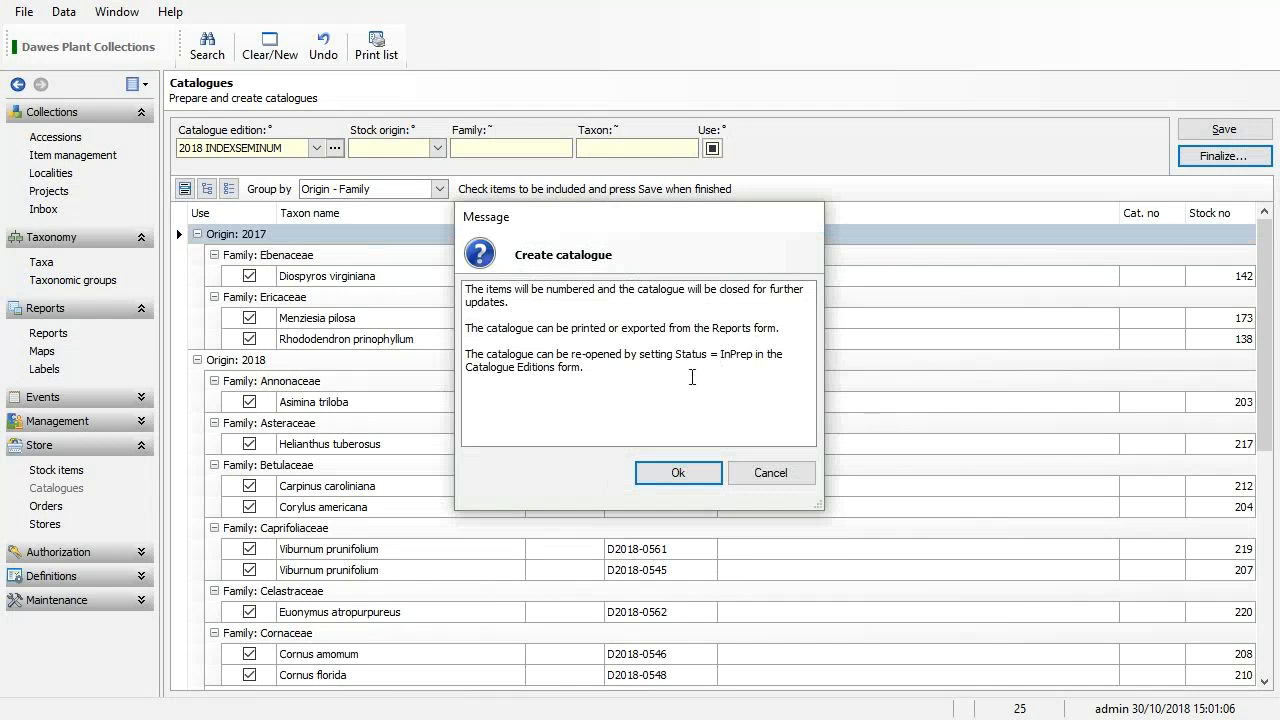
{"action": "left_click_drag", "start_coordinate": [692, 377], "coordinate": [687, 352]}
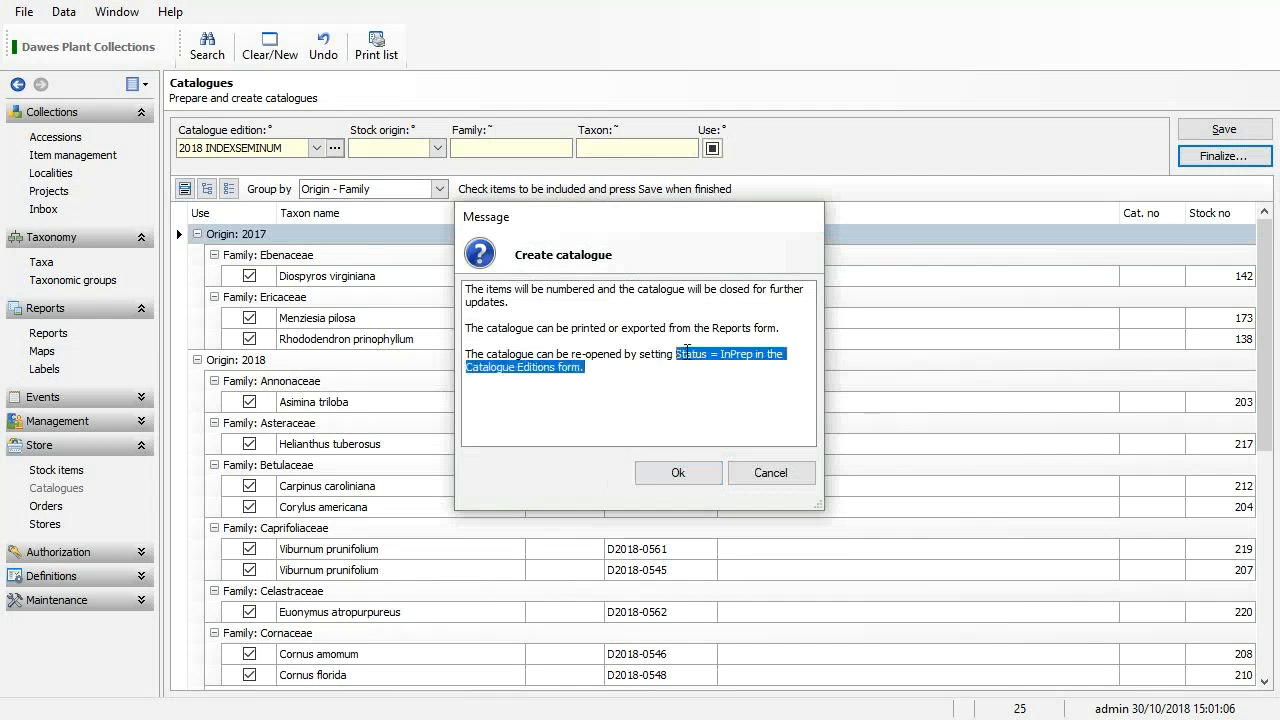
{"action": "left_click", "coordinate": [689, 468]}
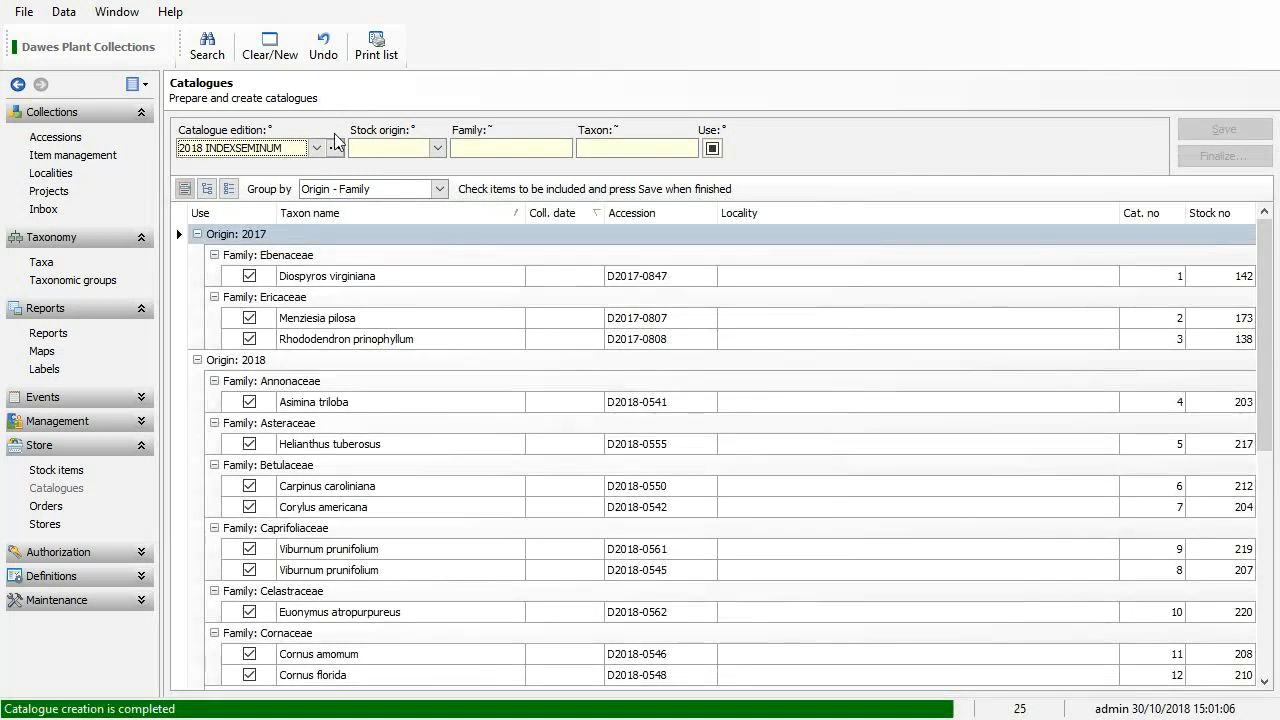
{"action": "left_click", "coordinate": [334, 148]}
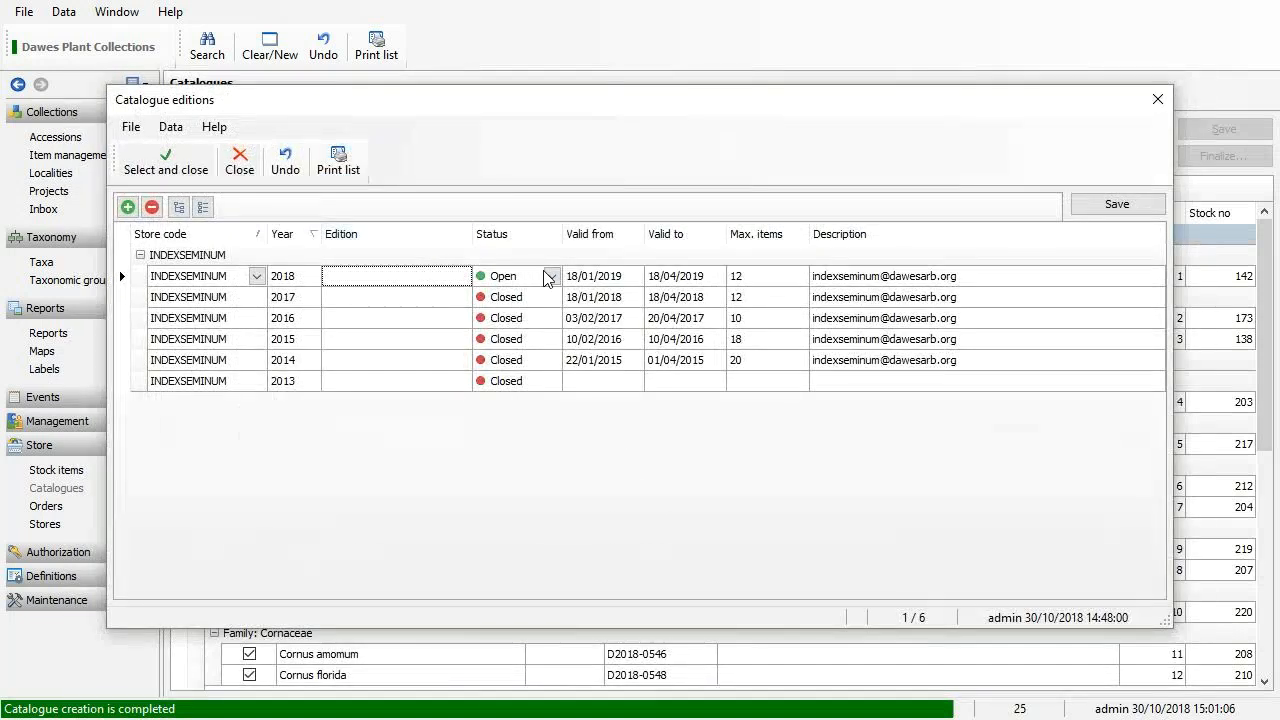
Discard an InPrep status change to the 2018 edition, then select the Diospyros virginiana and Menziesia pilosa entries.
{"action": "left_click", "coordinate": [551, 277]}
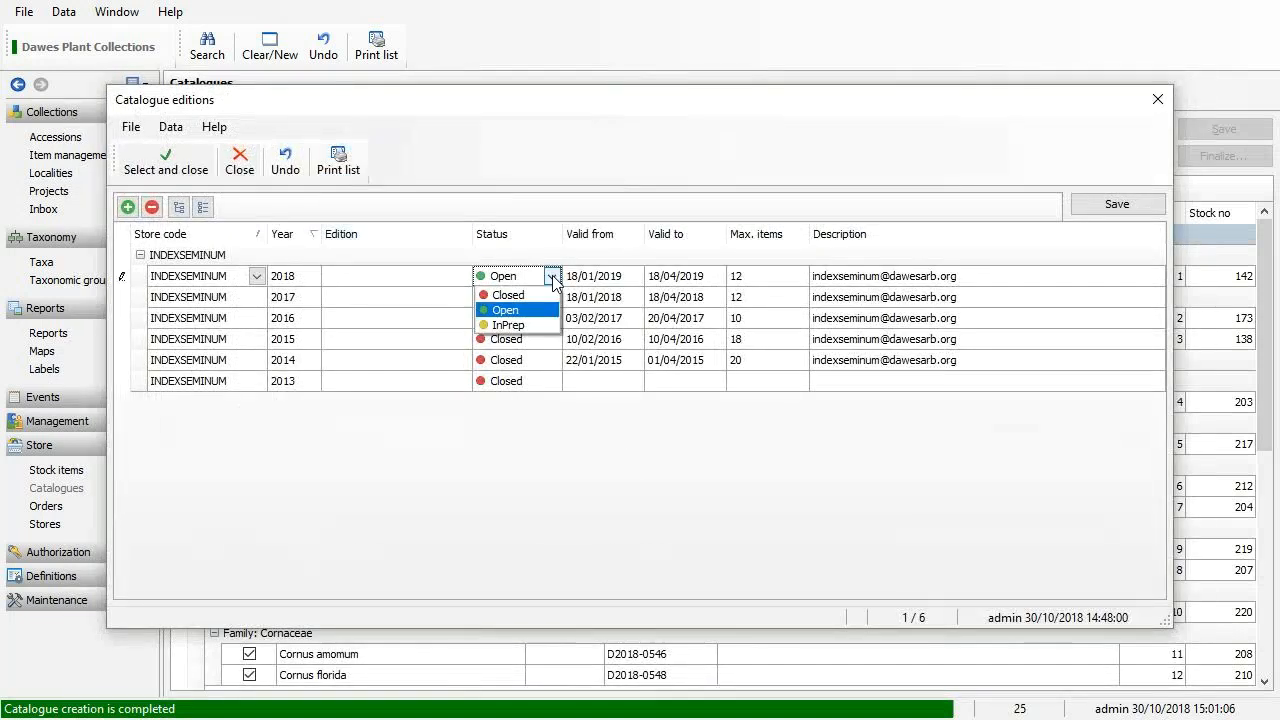
{"action": "left_click", "coordinate": [535, 325]}
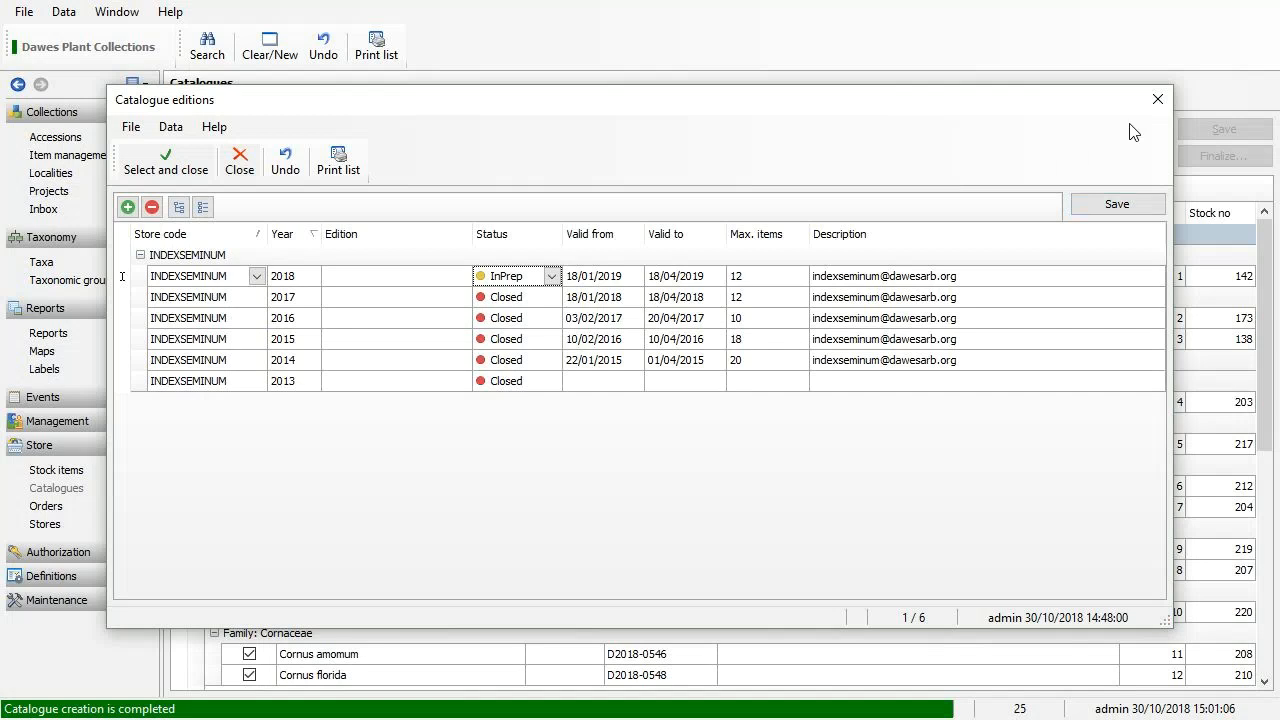
{"action": "left_click", "coordinate": [1149, 102]}
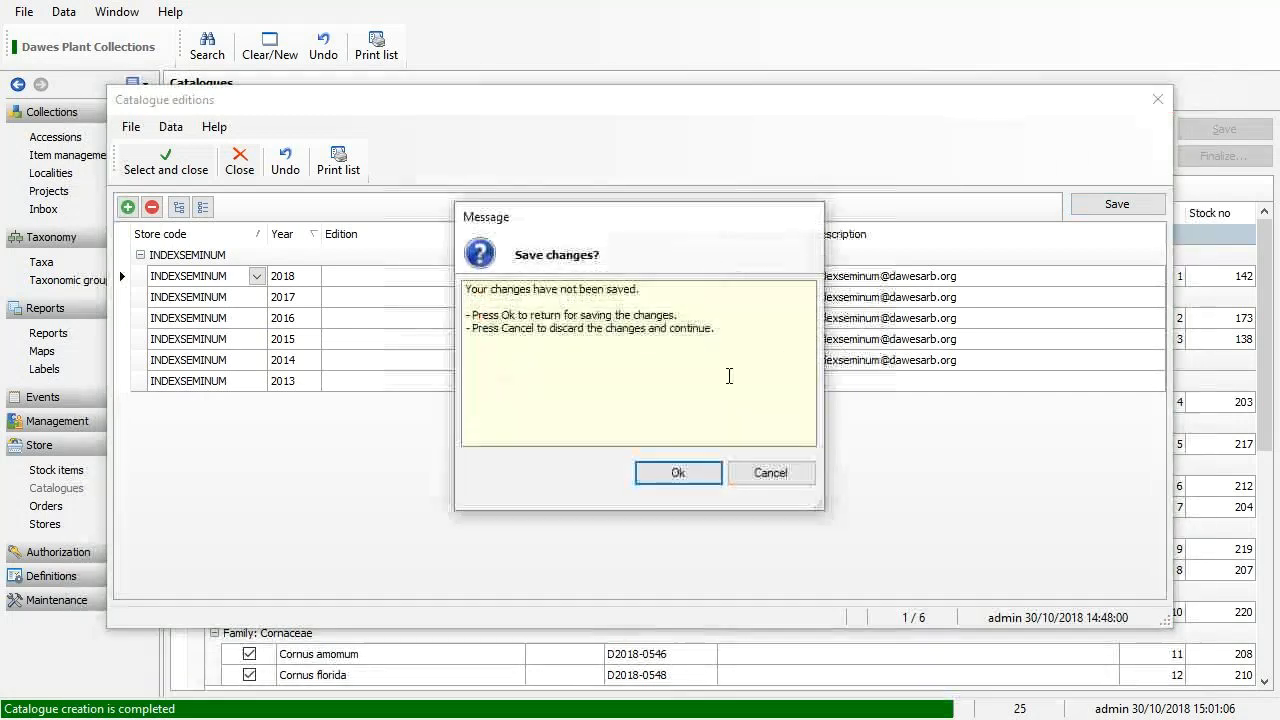
{"action": "left_click", "coordinate": [756, 474]}
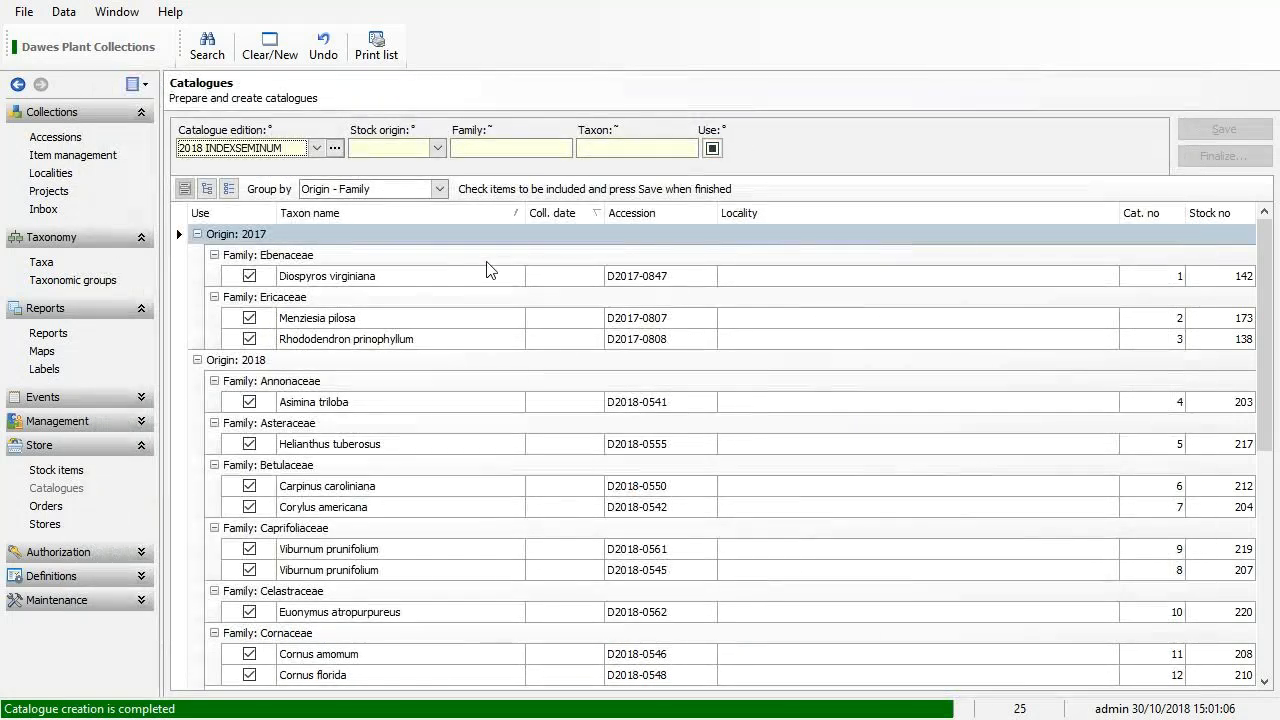
{"action": "left_click", "coordinate": [571, 282]}
{"action": "key", "text": "Down"}
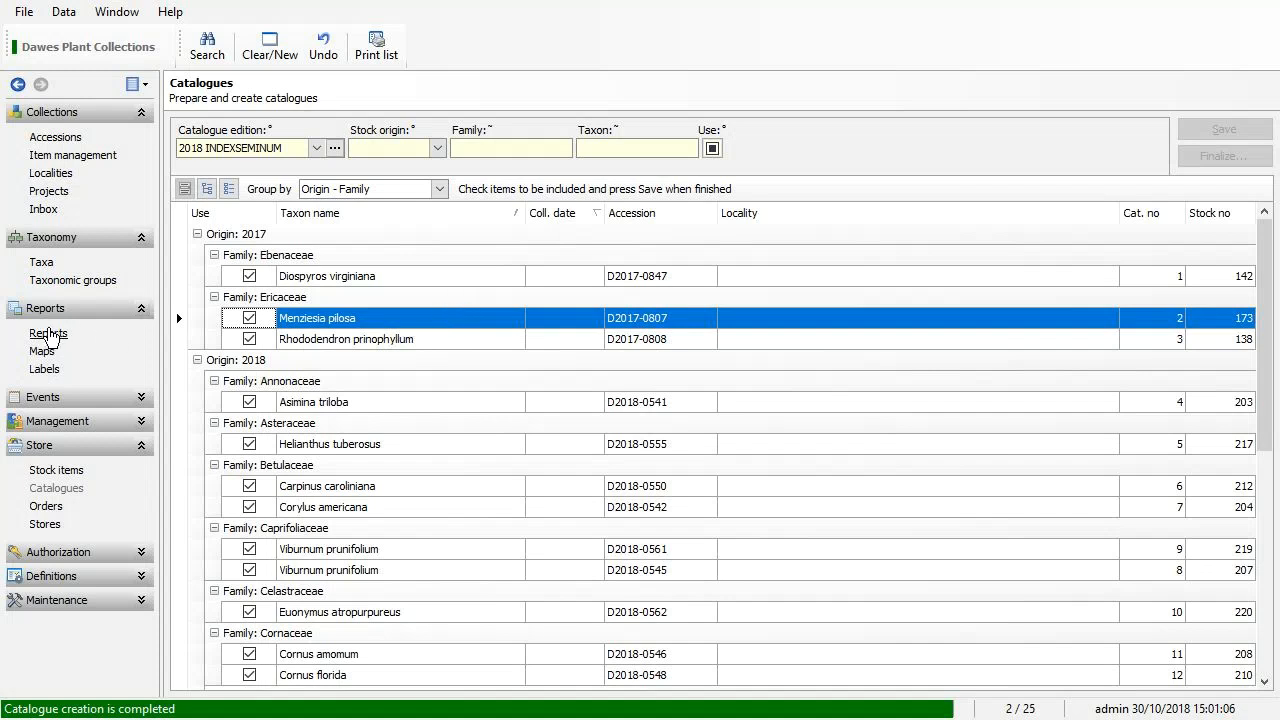
In Reports, pick the Cat02 Store catalogue report and filter Catalogue edition to 2018 INDEXSEMINUM.
{"action": "left_click", "coordinate": [47, 333]}
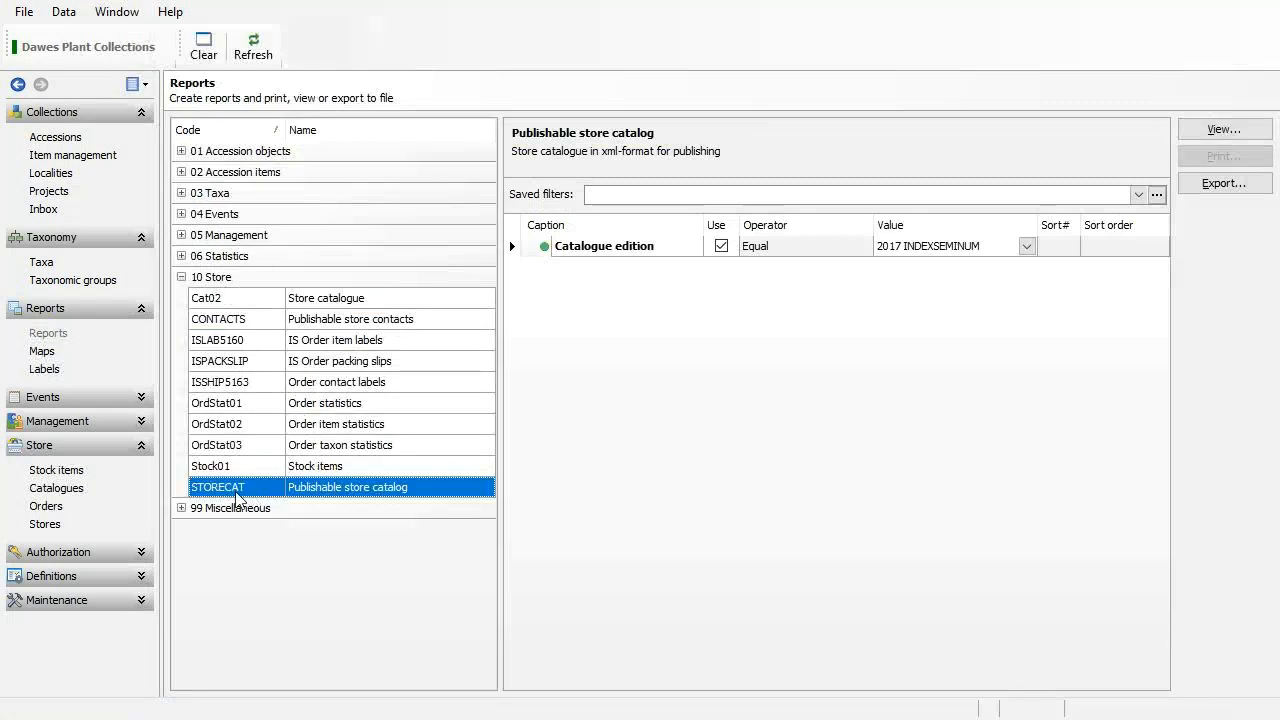
{"action": "double_click", "coordinate": [378, 493]}
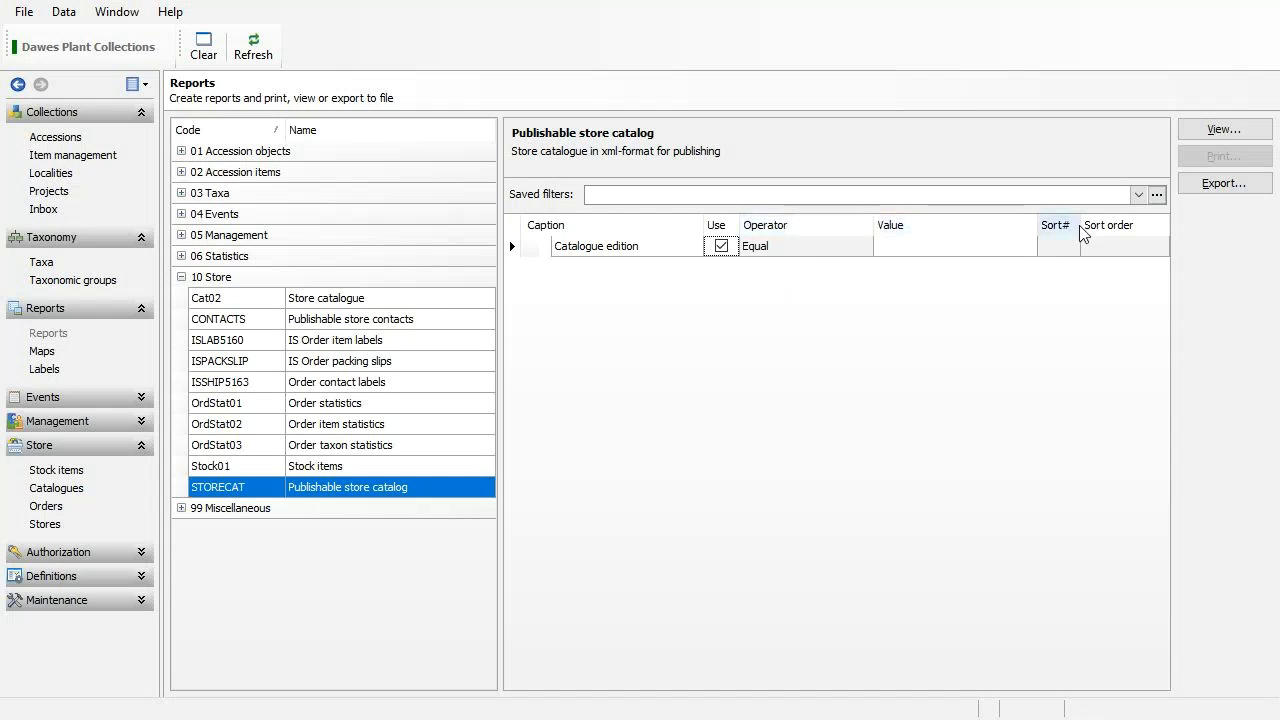
{"action": "left_click", "coordinate": [336, 301]}
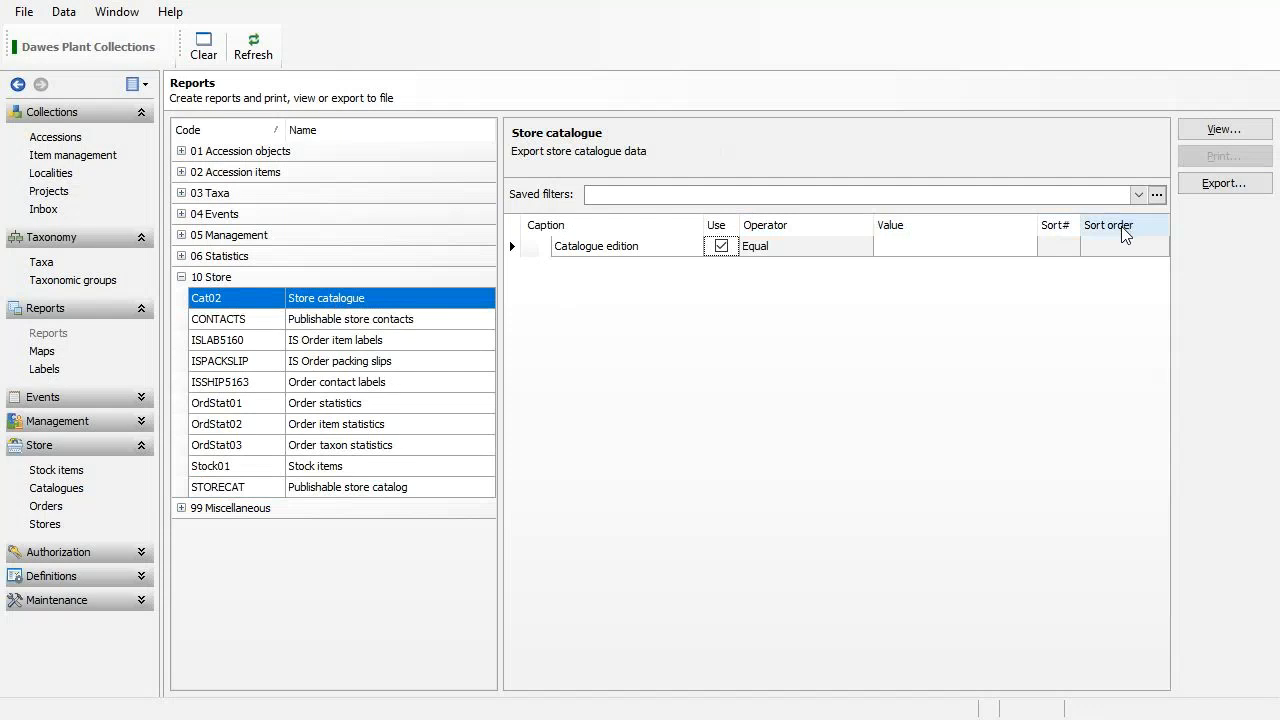
{"action": "left_click", "coordinate": [987, 246]}
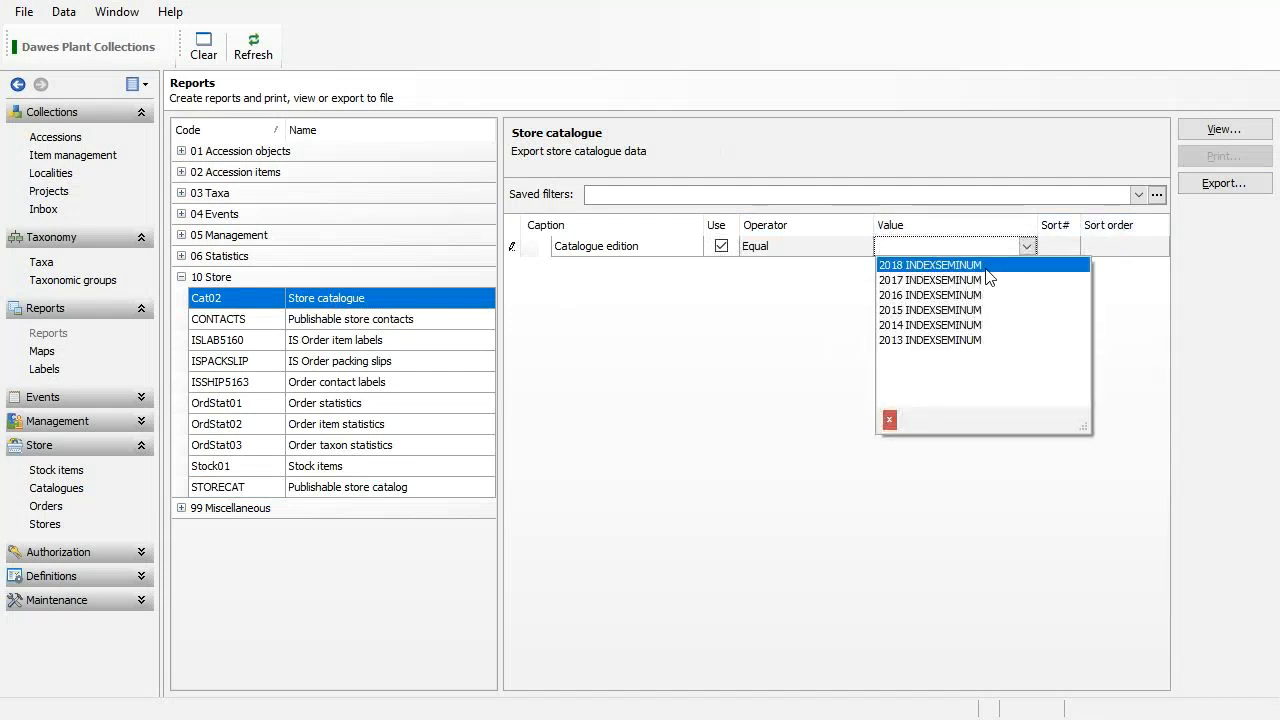
{"action": "left_click", "coordinate": [986, 266]}
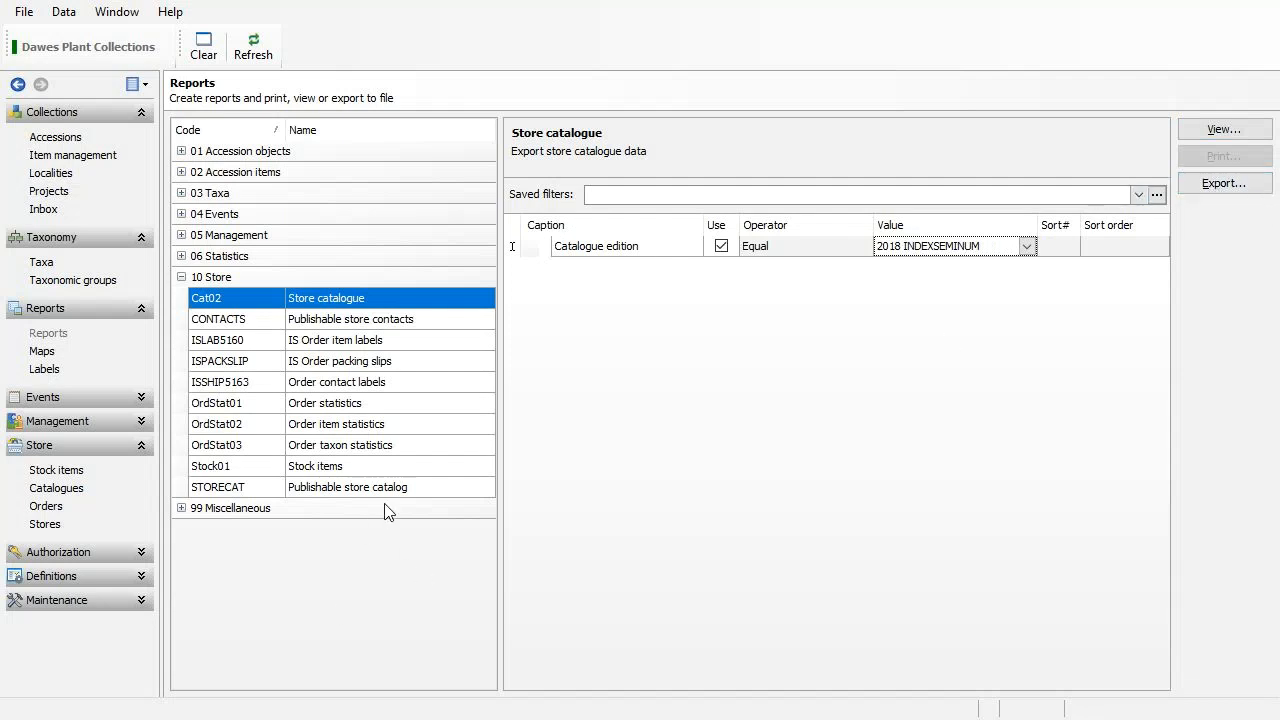
Export the store catalogue report twice, as ExpCat02.xlsx and as ExpCat02.xml.
{"action": "left_click", "coordinate": [1226, 183]}
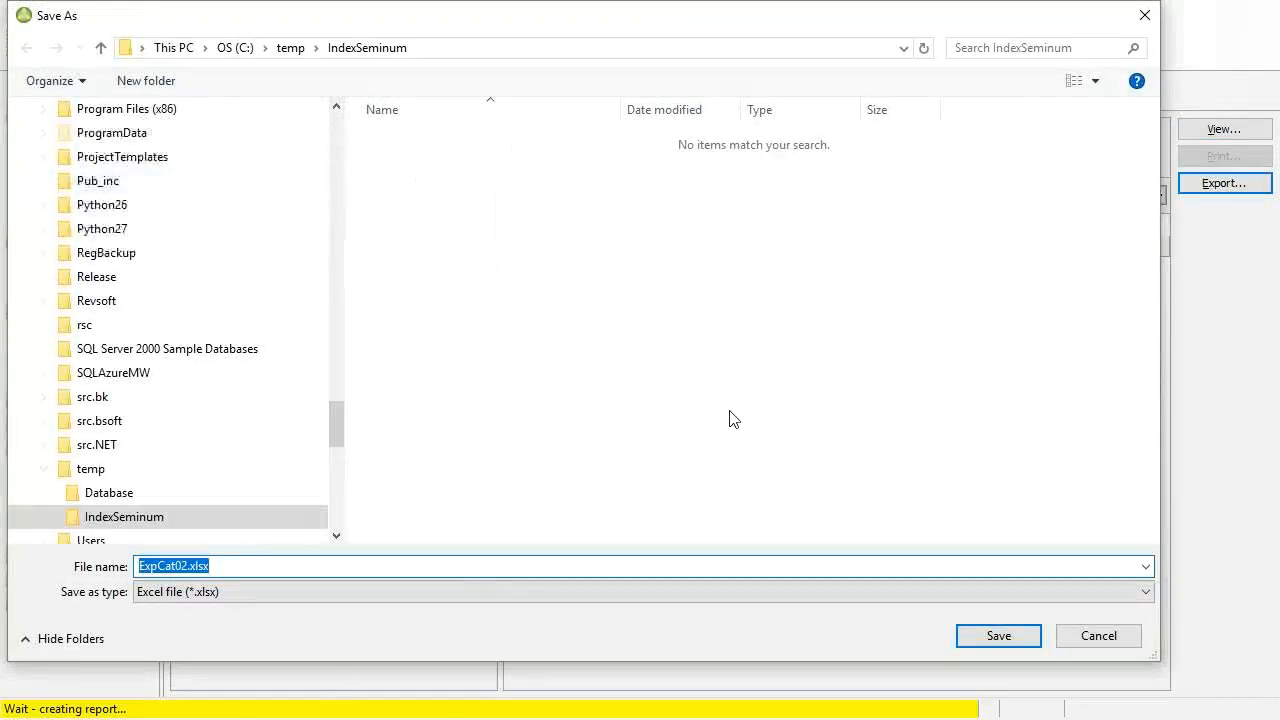
{"action": "left_click", "coordinate": [1023, 645]}
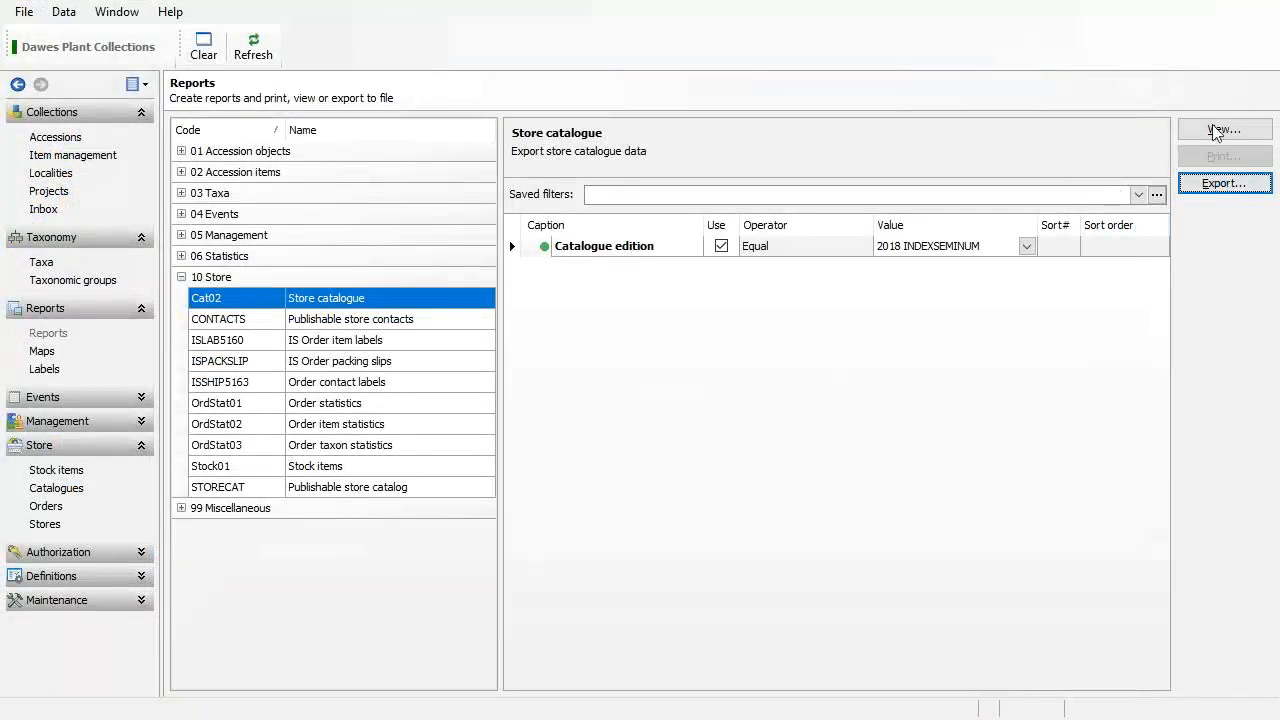
{"action": "left_click", "coordinate": [1214, 192]}
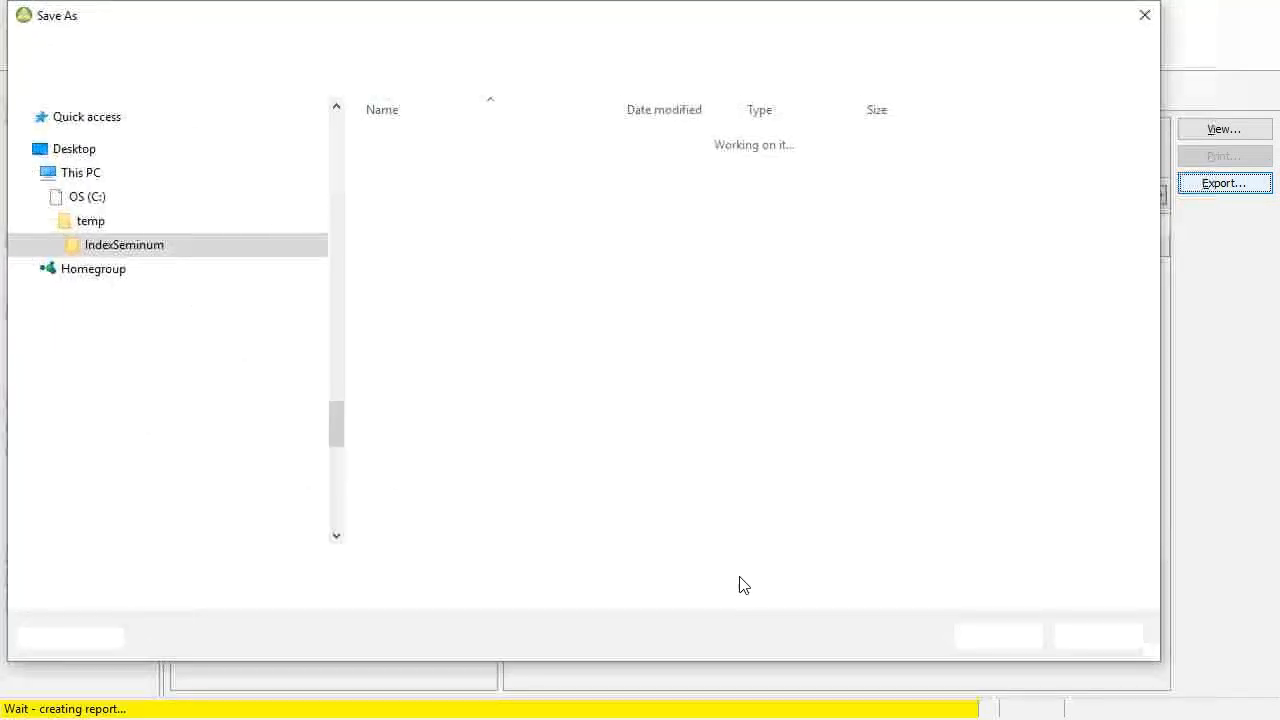
{"action": "left_click", "coordinate": [755, 593]}
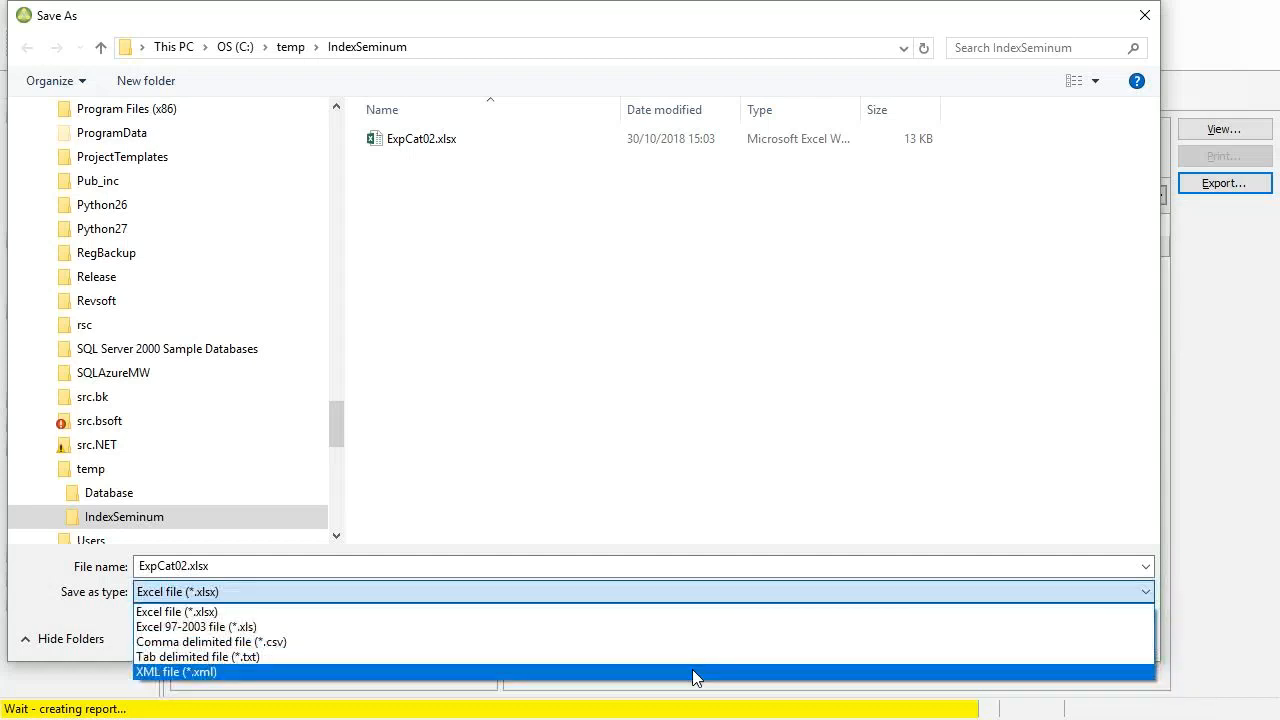
{"action": "left_click", "coordinate": [692, 669]}
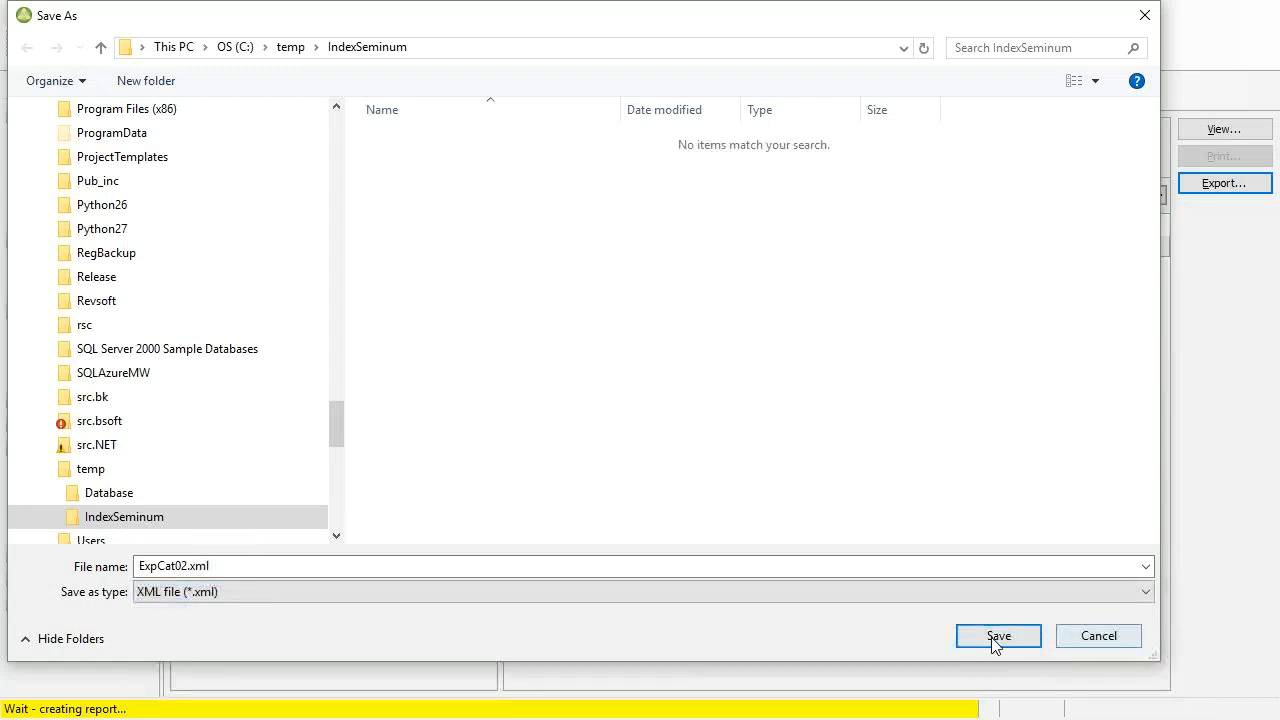
{"action": "left_click", "coordinate": [993, 637]}
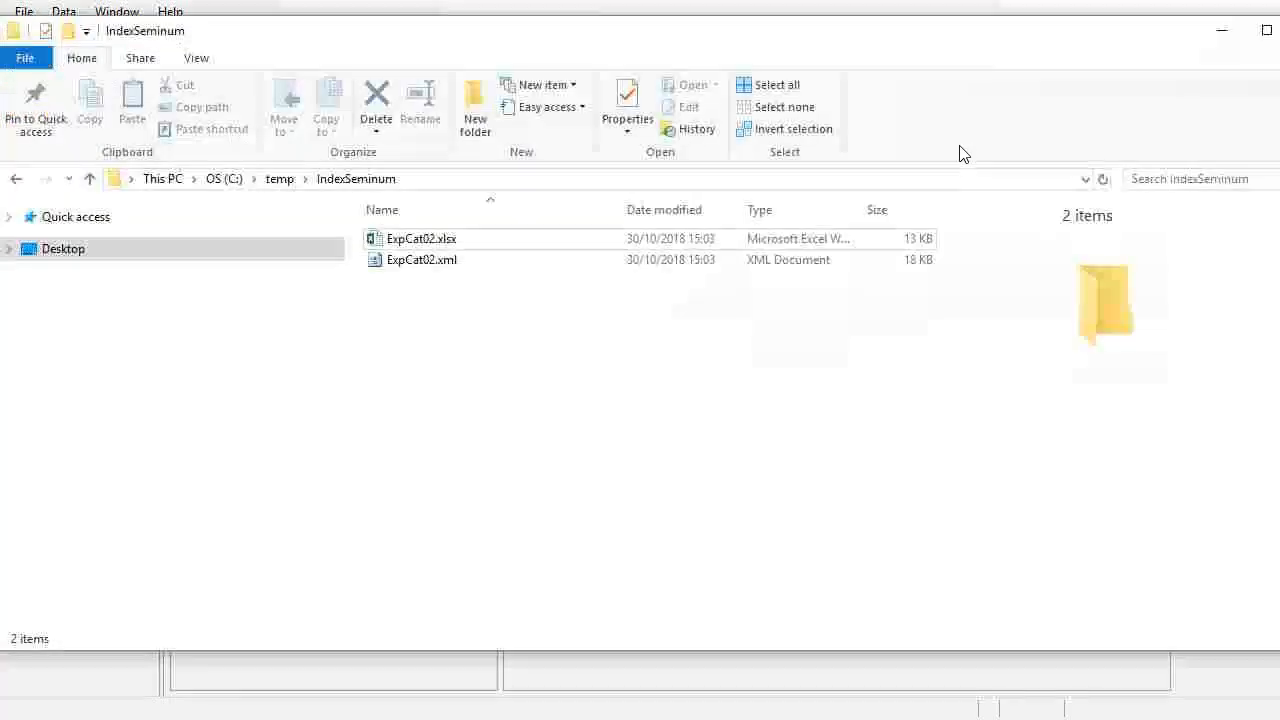
Open ExpCat02.xml from File Explorer in Word (desktop).
{"action": "left_click", "coordinate": [494, 262]}
{"action": "right_click", "coordinate": [493, 262]}
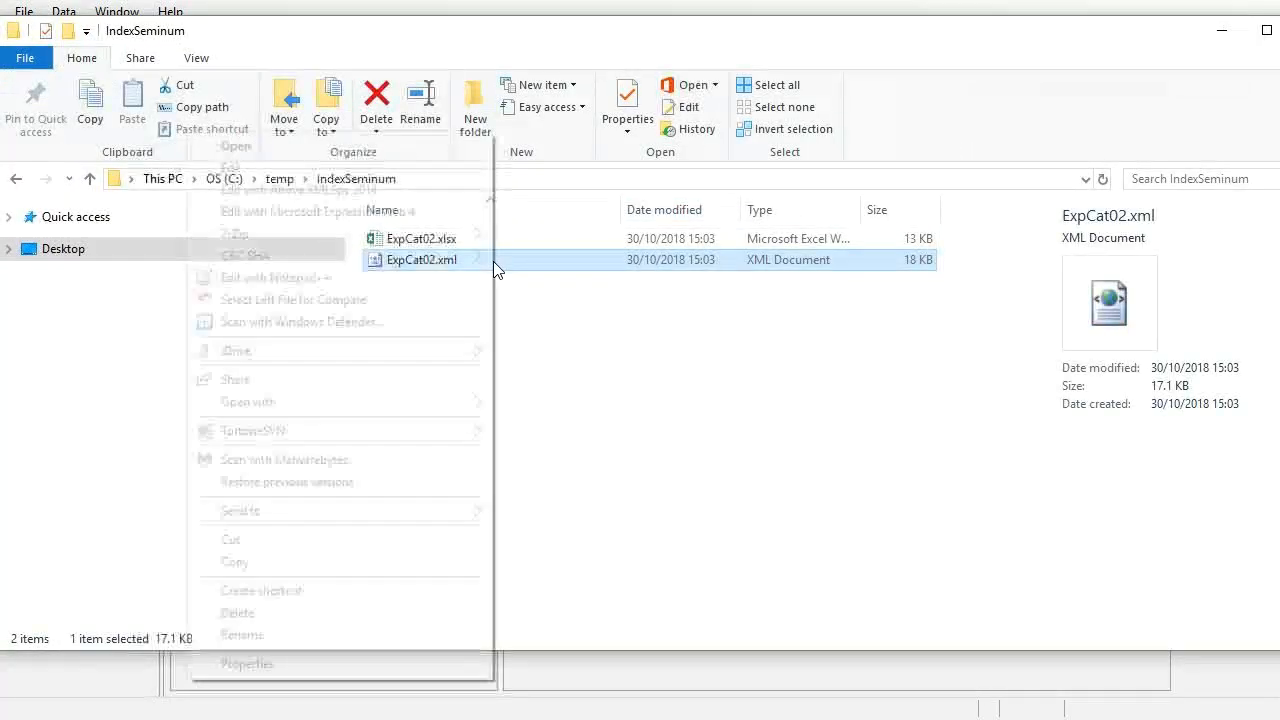
{"action": "mouse_move", "coordinate": [441, 401]}
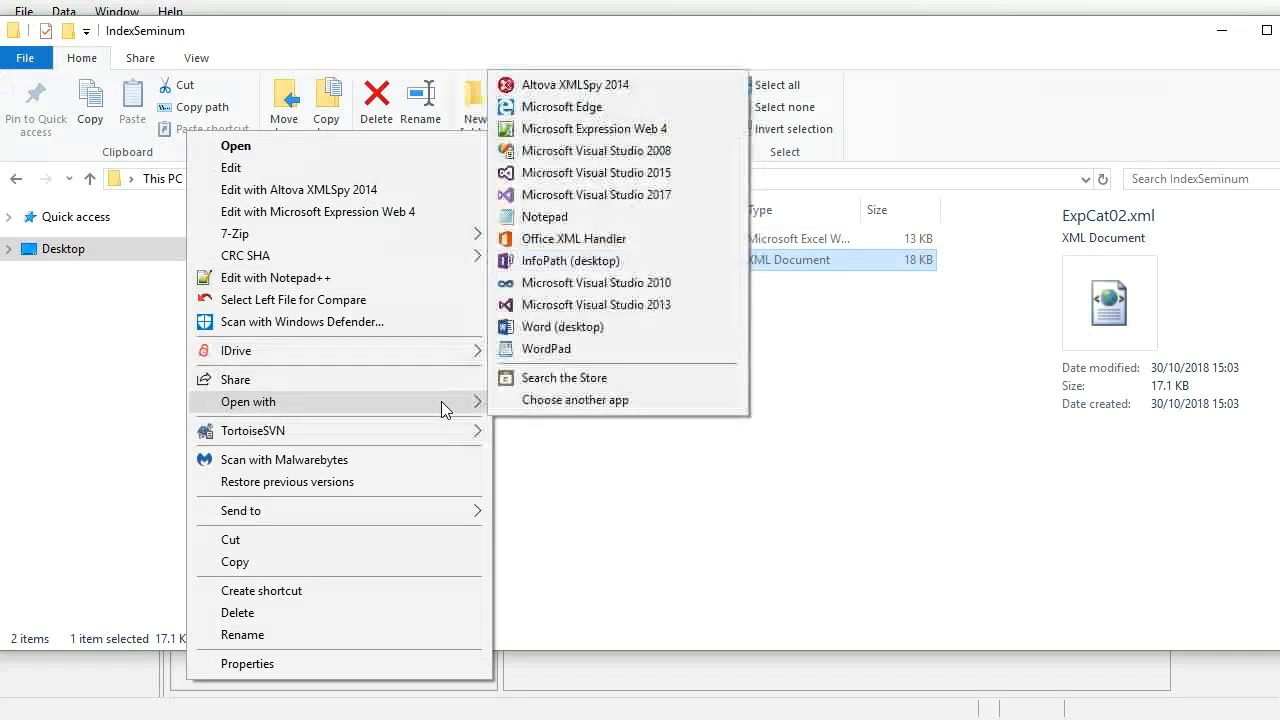
{"action": "left_click", "coordinate": [578, 328]}
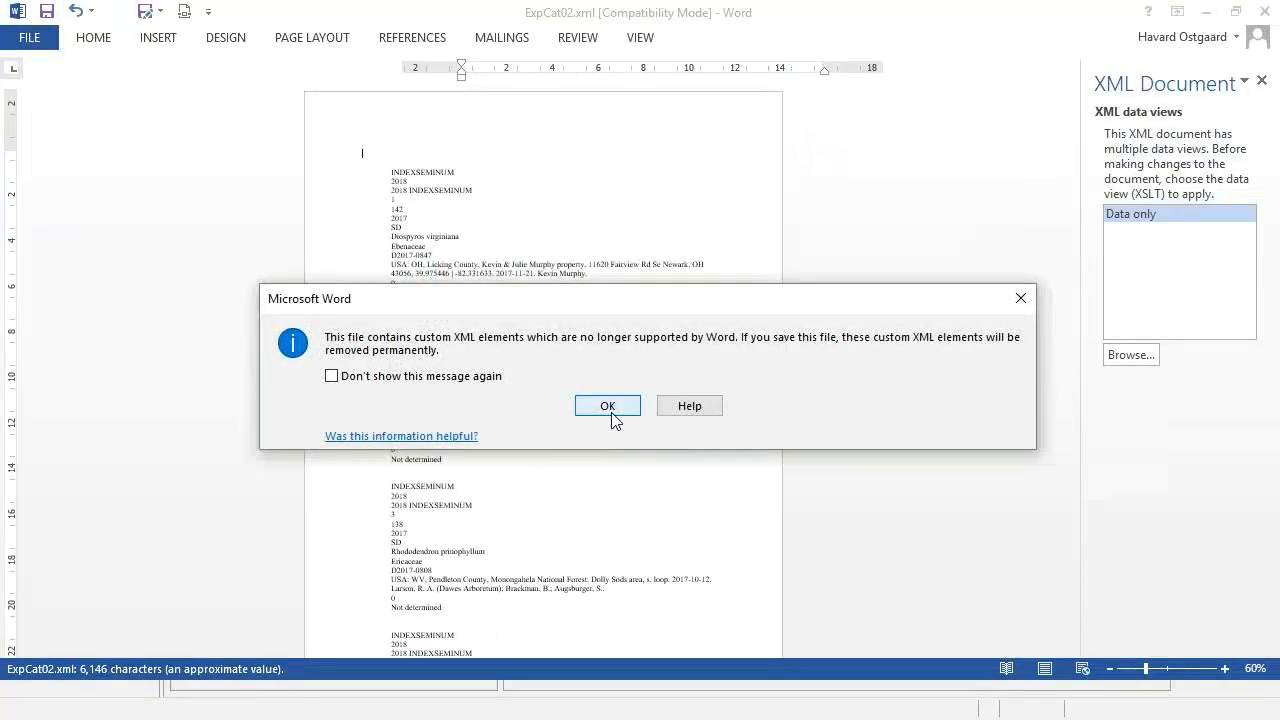
Dismiss the custom XML warning, inspect the raw ExpCat02.xml data, and close Word.
{"action": "left_click", "coordinate": [607, 406]}
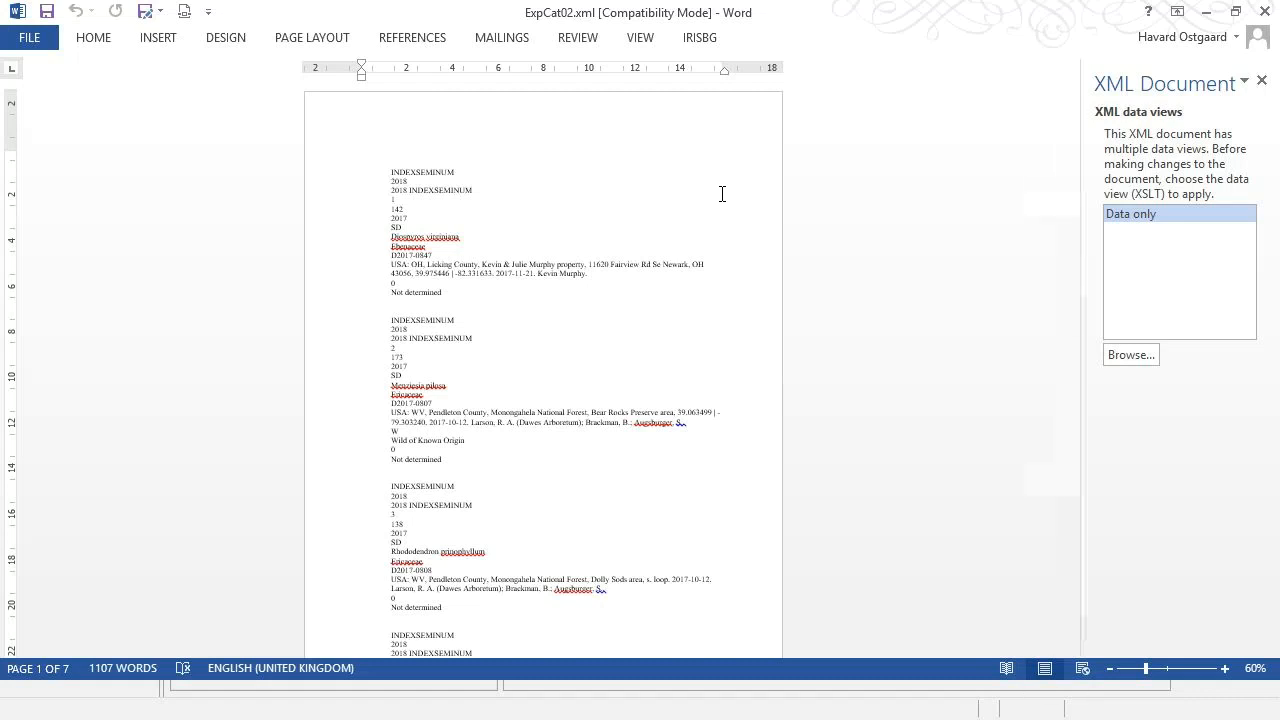
{"action": "scroll", "coordinate": [720, 195], "scroll_direction": "up", "scroll_amount": 3}
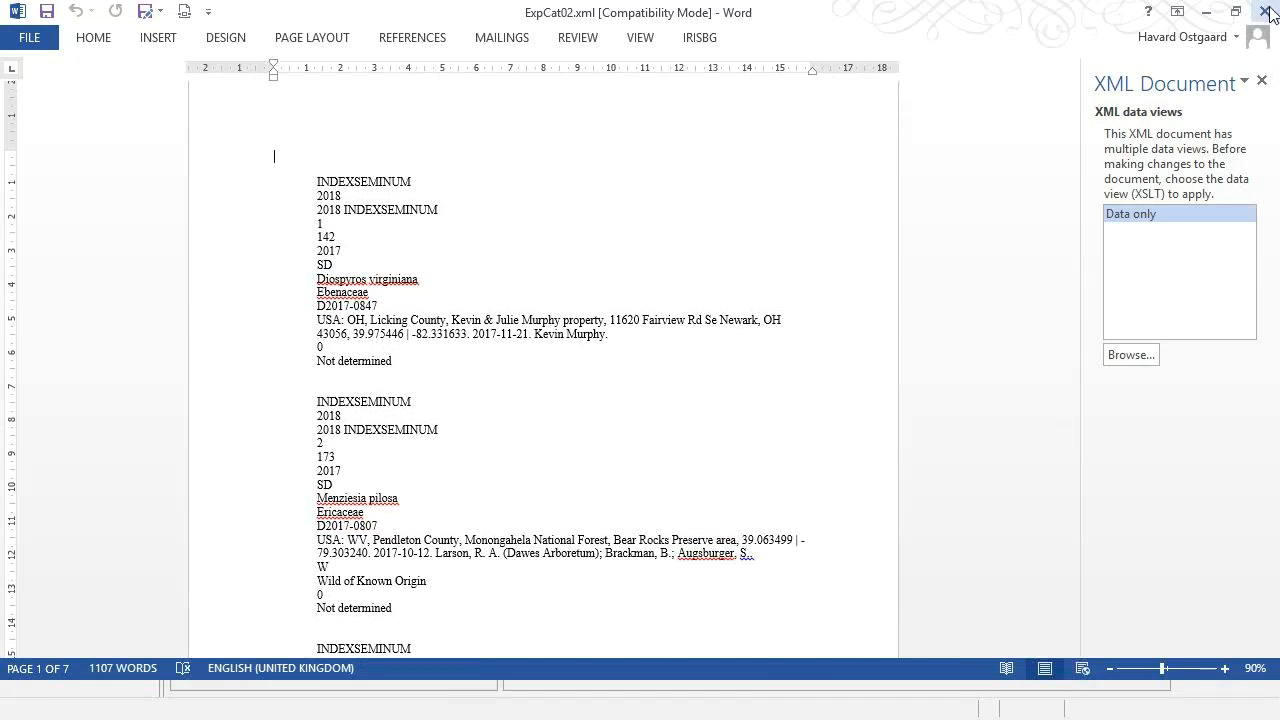
{"action": "left_click", "coordinate": [1270, 14]}
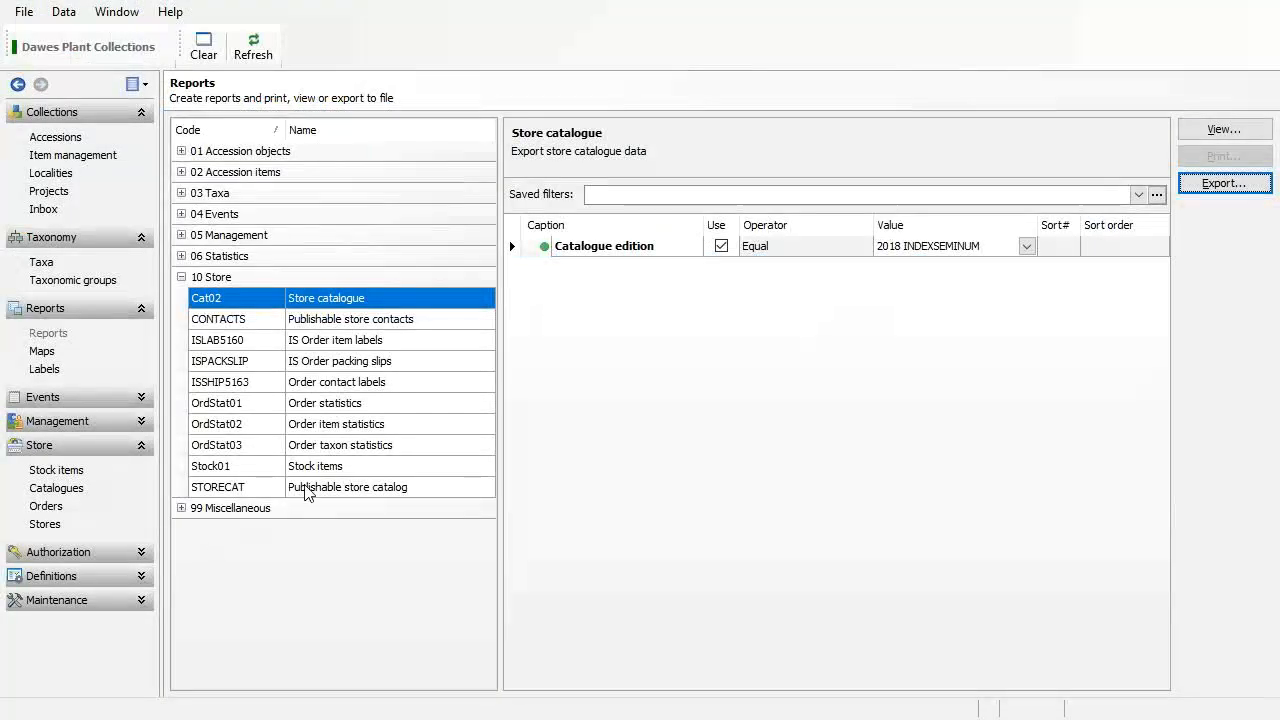
Switch to the Publishable store catalog report filtered to the 2018 INDEXSEMINUM edition.
{"action": "left_click", "coordinate": [347, 487]}
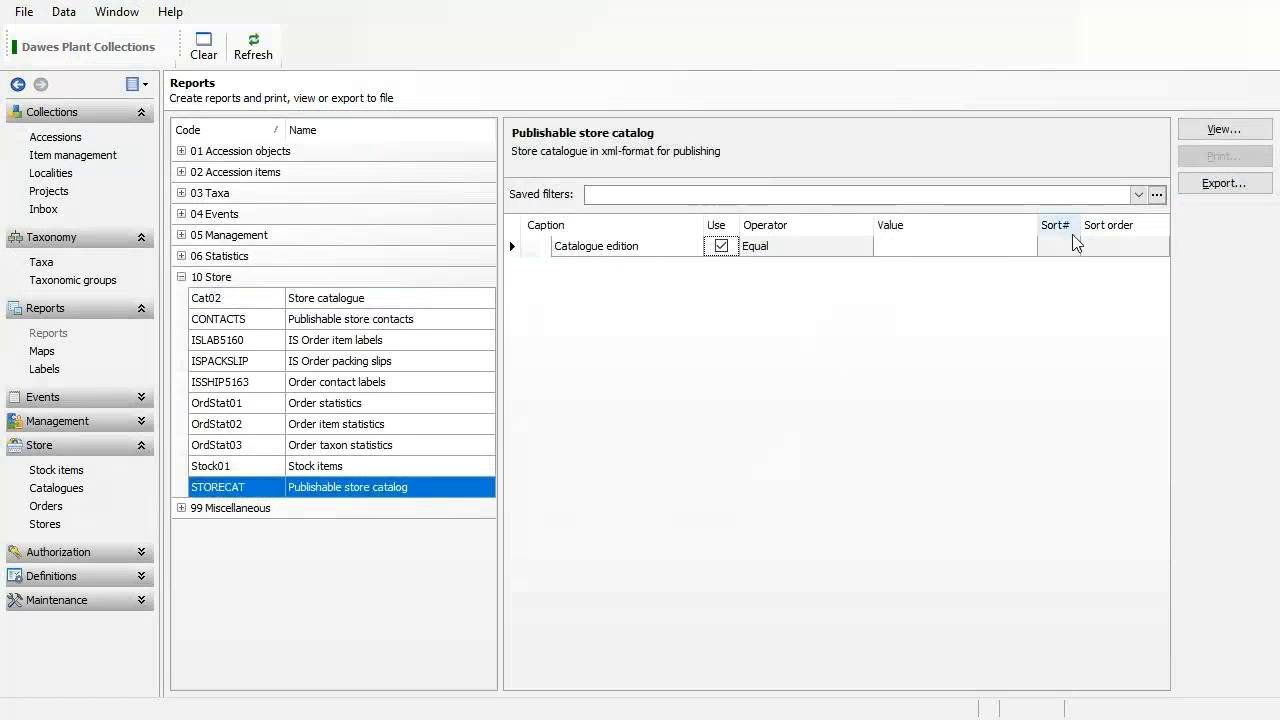
{"action": "left_click", "coordinate": [1027, 250]}
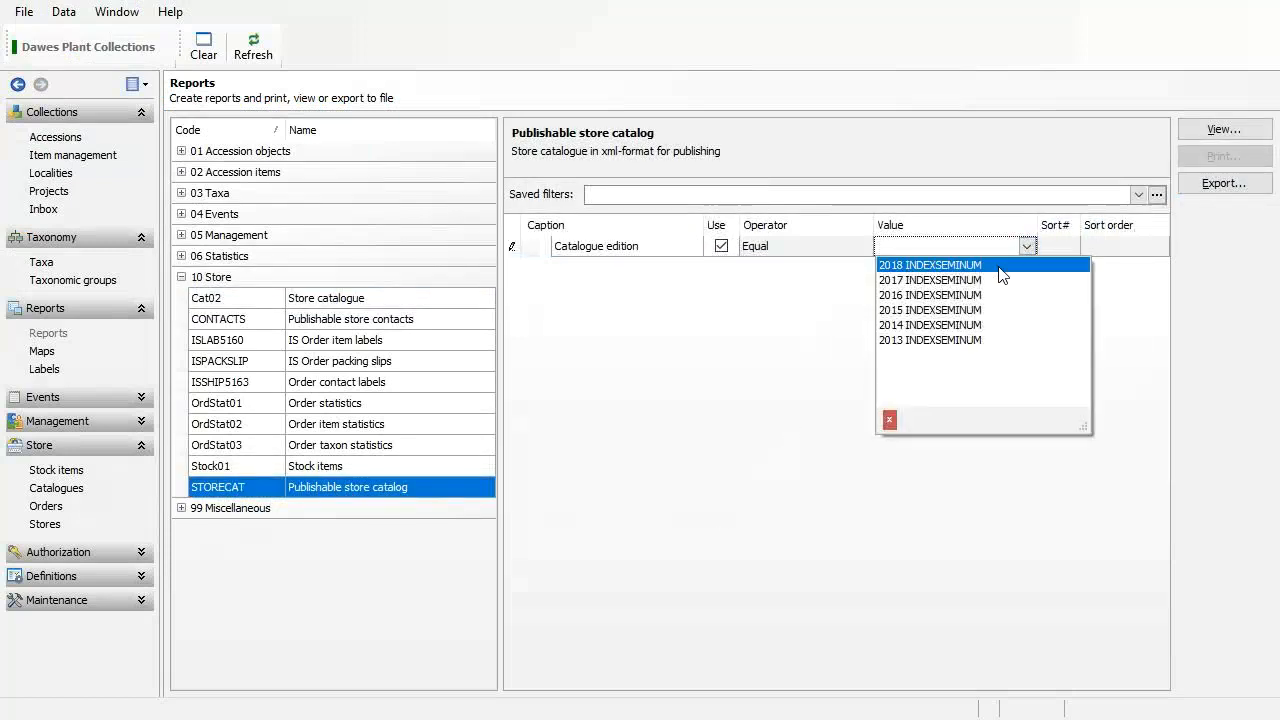
{"action": "left_click", "coordinate": [1000, 266]}
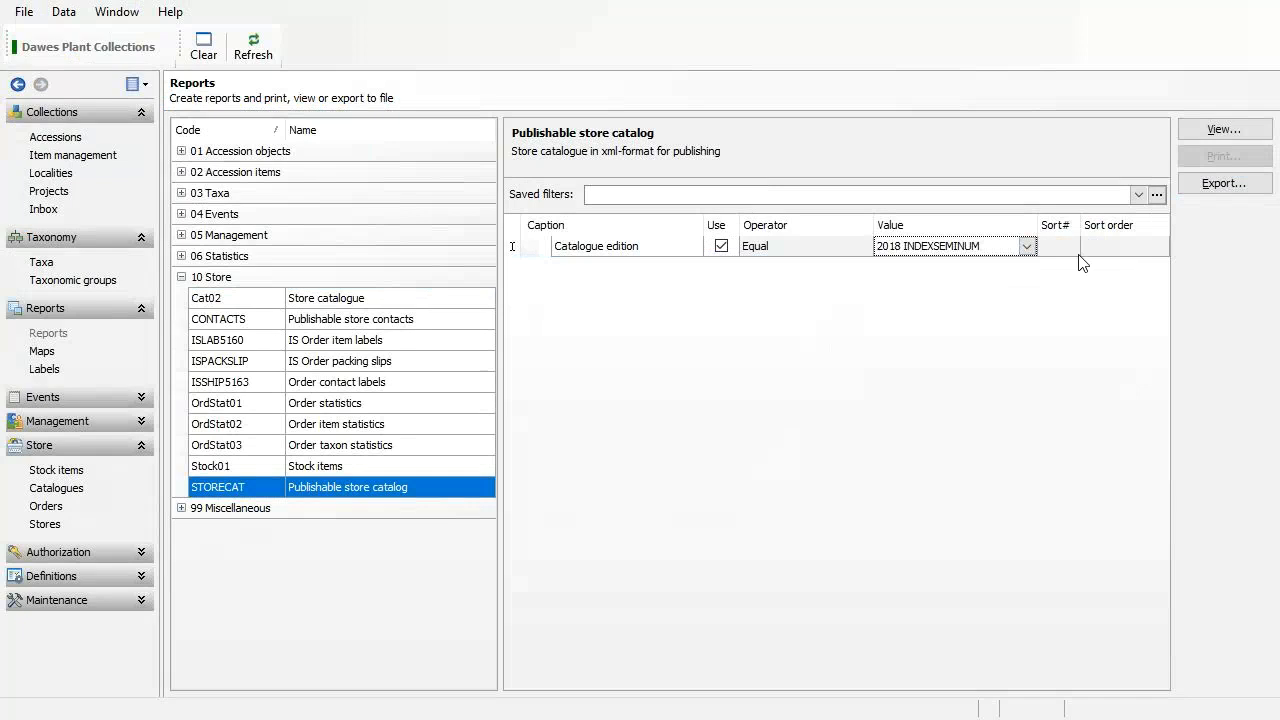
Export the report, entering Catalogue2018.xml as the file name.
{"action": "left_click", "coordinate": [1238, 183]}
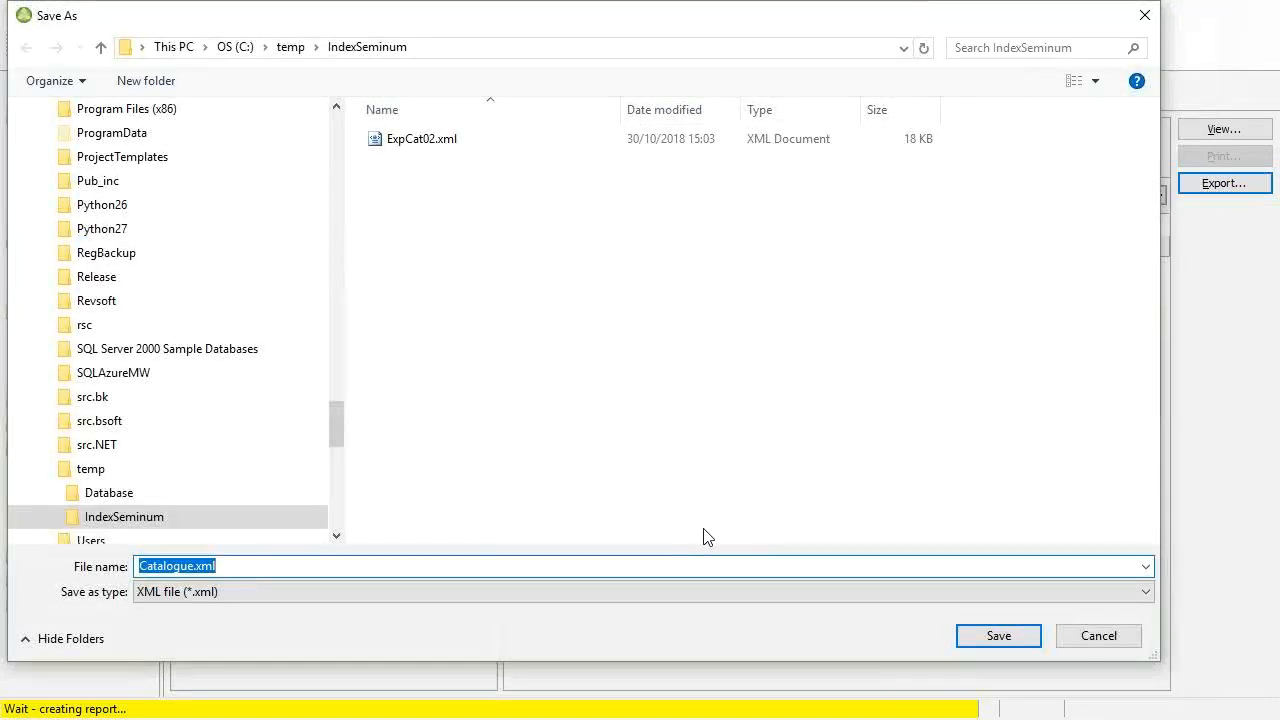
{"action": "type", "text": "2018"}
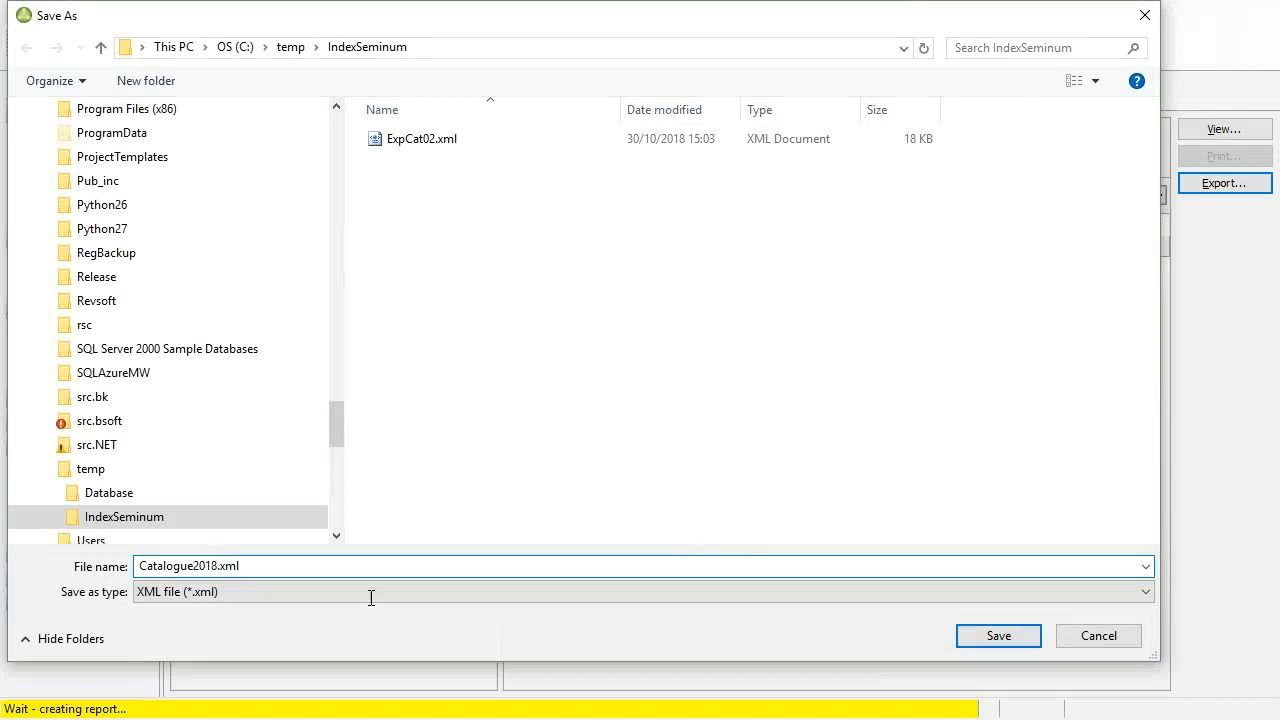
{"action": "key", "text": "BackSpace"}
{"action": "key", "text": "Delete"}
Finish saving the XML export, then select Catalogue2018.xml in the IndexSeminum folder and show its actions.
{"action": "left_click", "coordinate": [998, 636]}
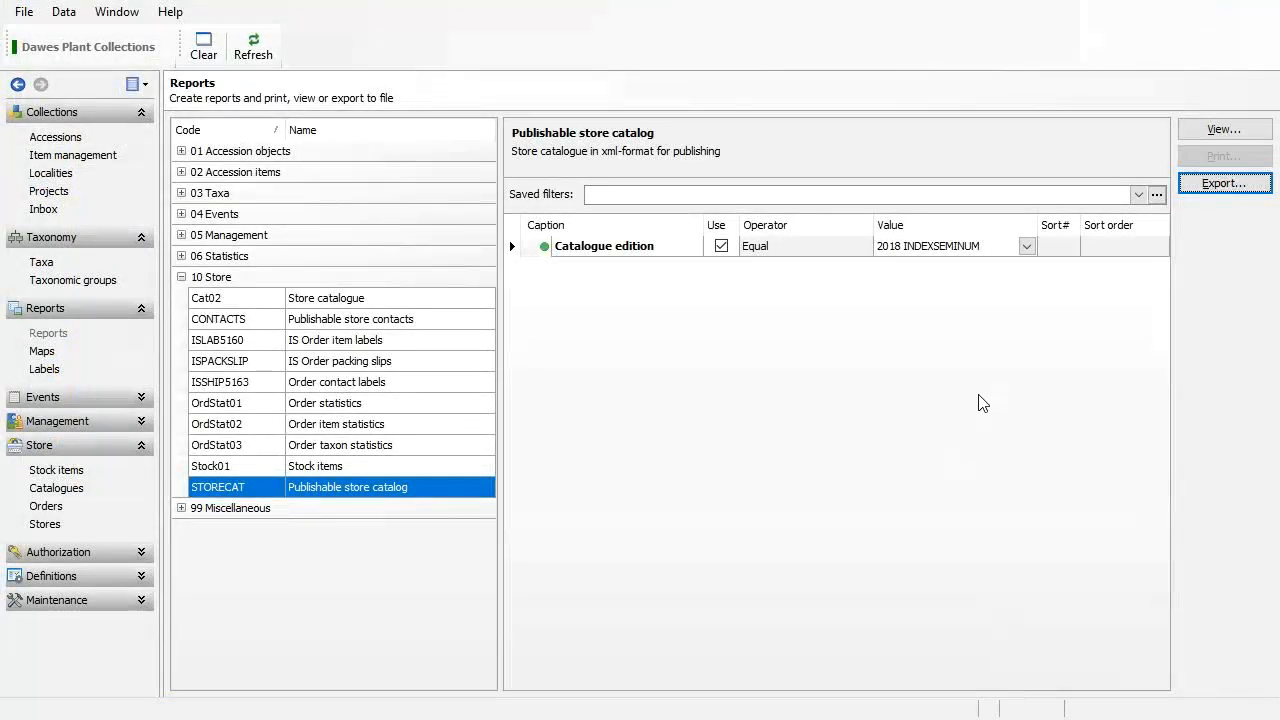
{"action": "key", "text": "alt+Tab"}
{"action": "key", "text": "alt+Tab"}
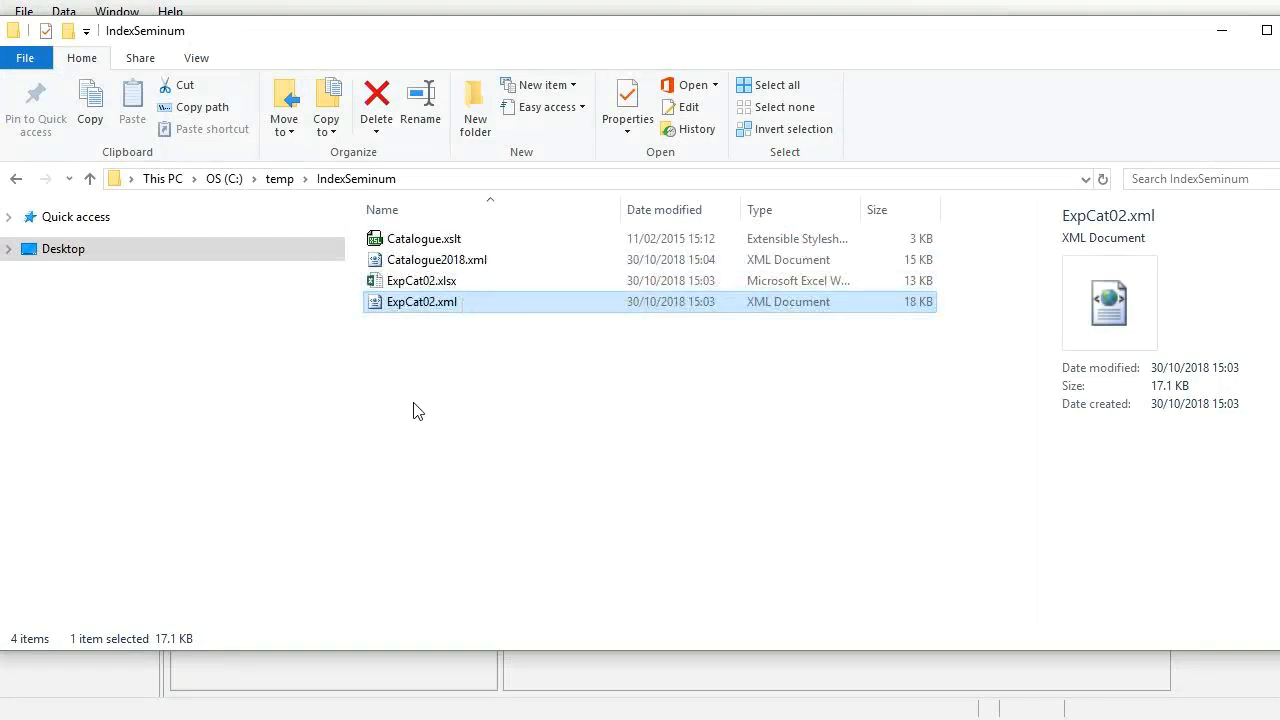
{"action": "left_click", "coordinate": [486, 272]}
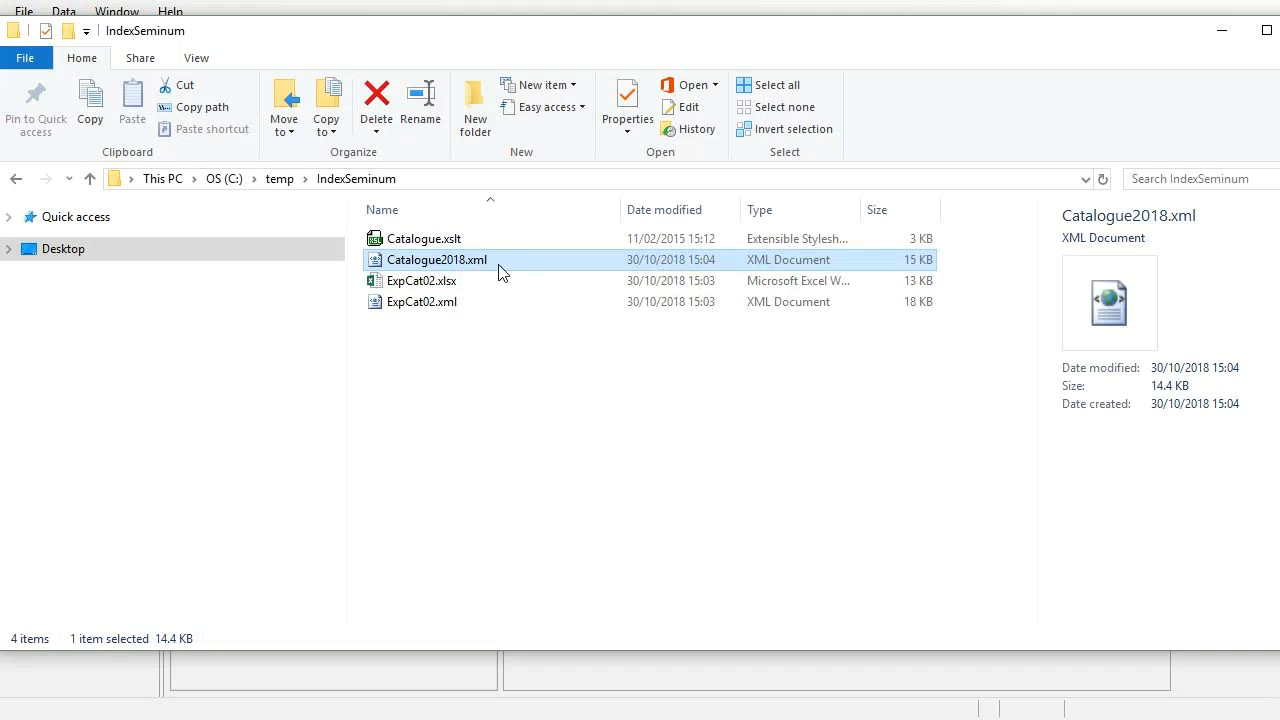
{"action": "right_click", "coordinate": [497, 264]}
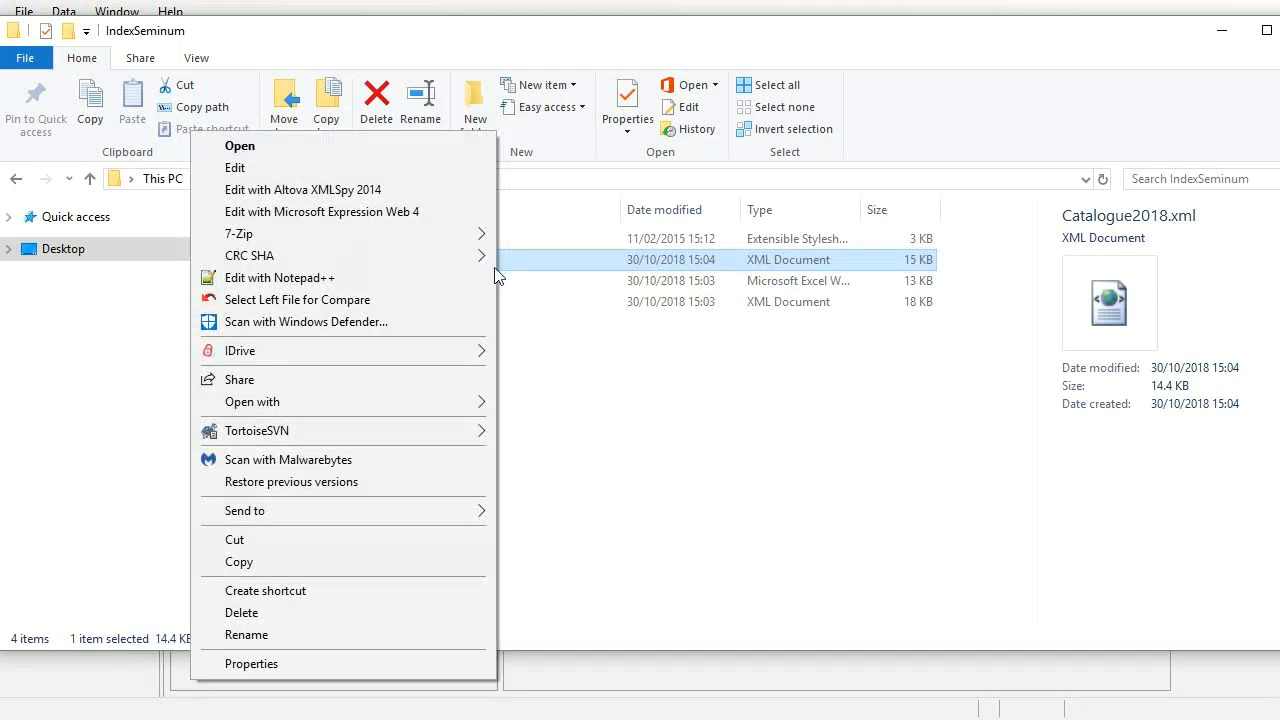
Open Catalogue2018.xml in Word, dismiss the XML warning, and render it with the Catalogue.xslt view.
{"action": "mouse_move", "coordinate": [389, 400]}
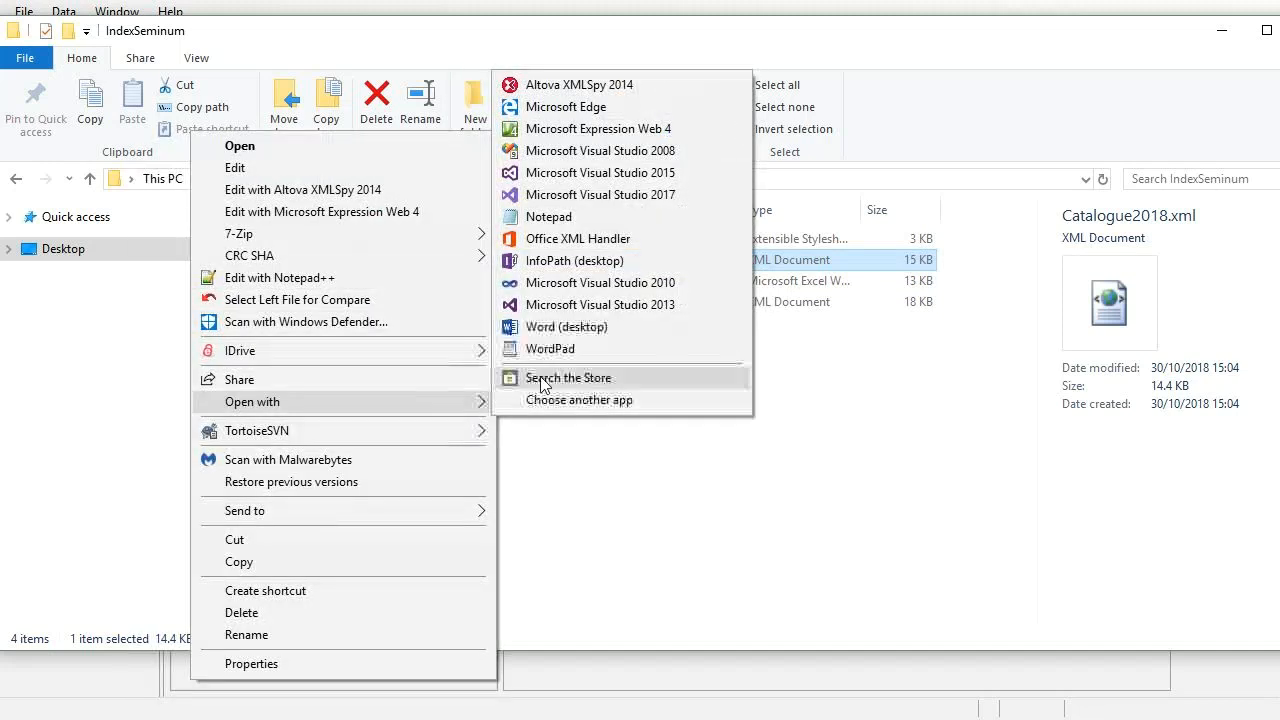
{"action": "left_click", "coordinate": [572, 327]}
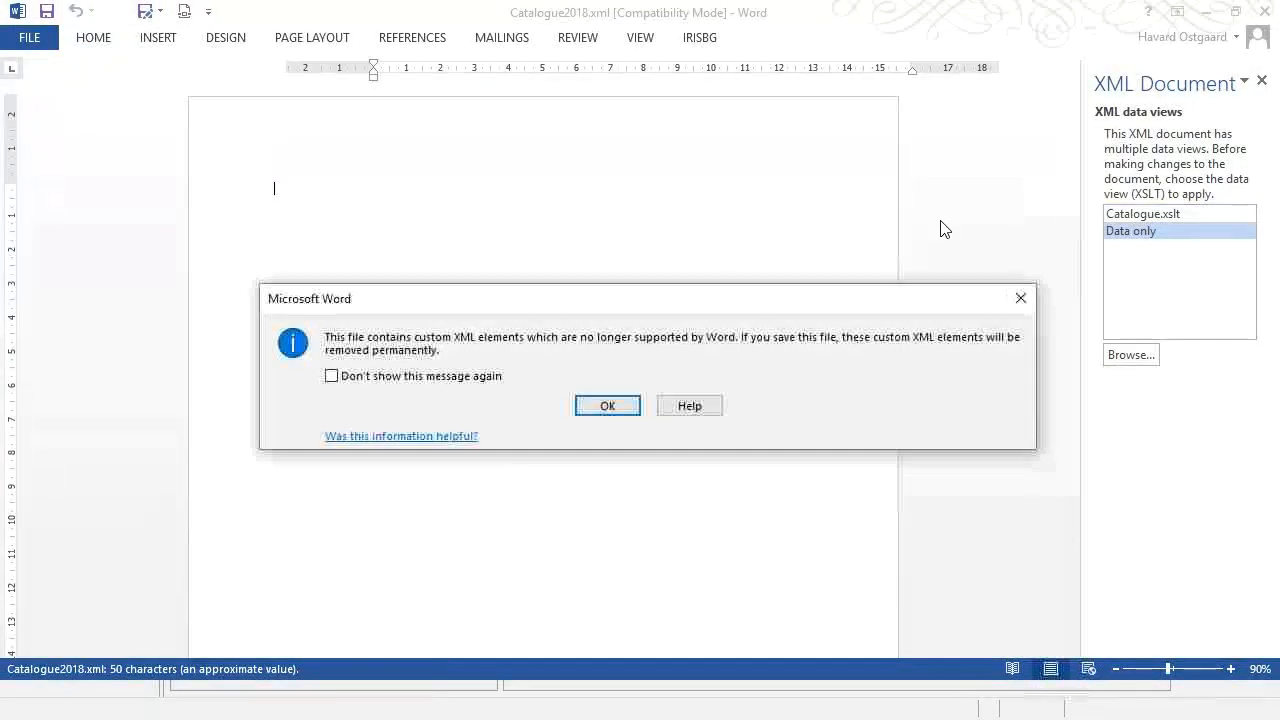
{"action": "left_click", "coordinate": [616, 404]}
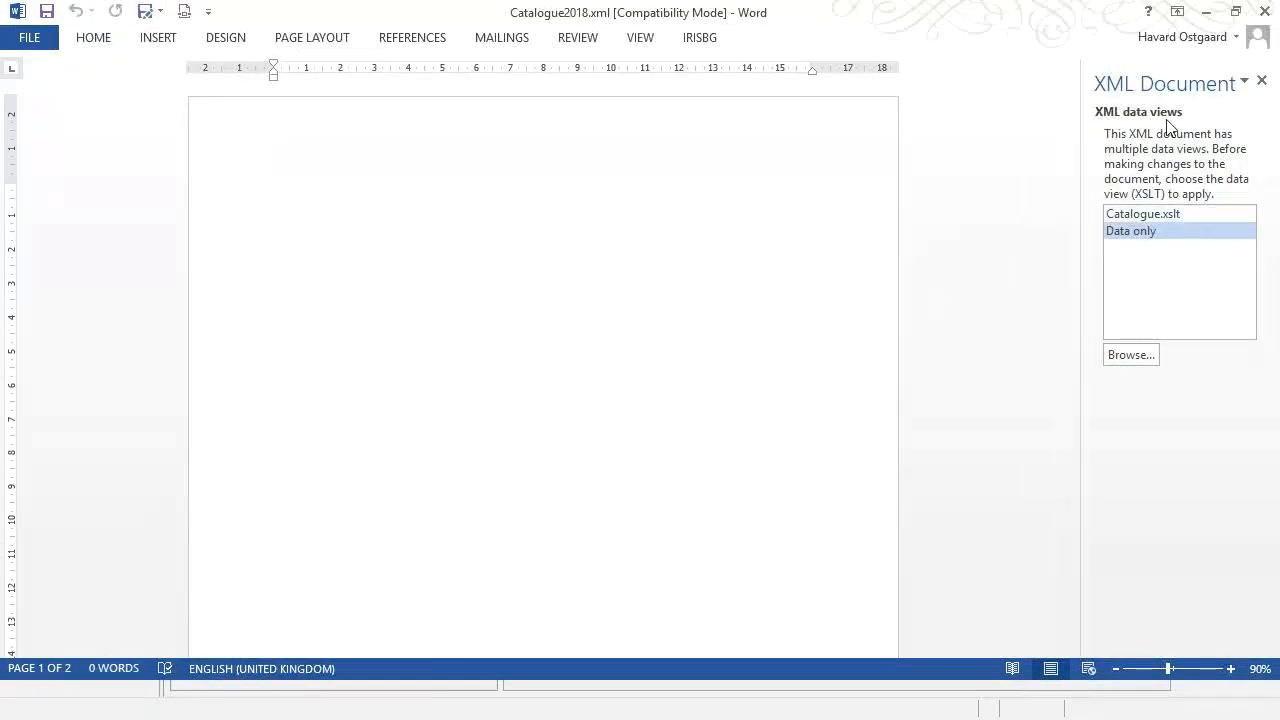
{"action": "left_click", "coordinate": [1172, 215]}
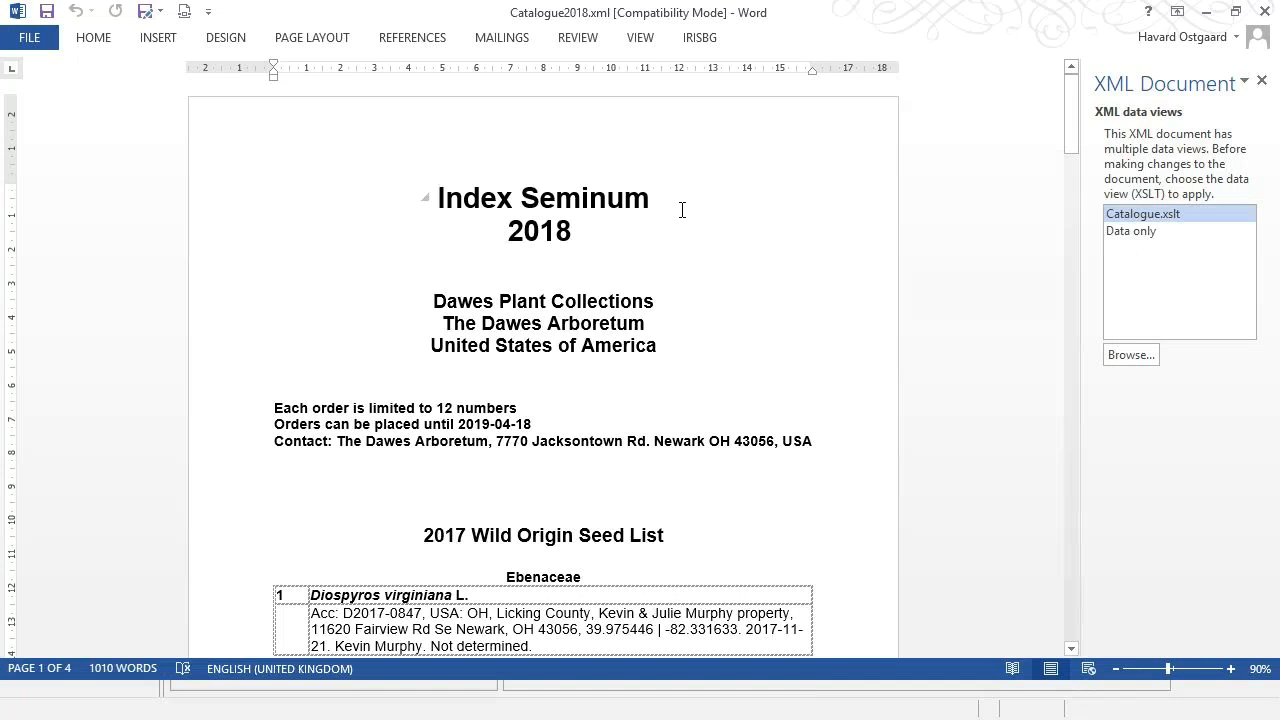
Review the four-page 2018 Wild Origin Seed List down to entry 25, then open the Info page.
{"action": "scroll", "coordinate": [372, 414], "scroll_direction": "down", "scroll_amount": 2}
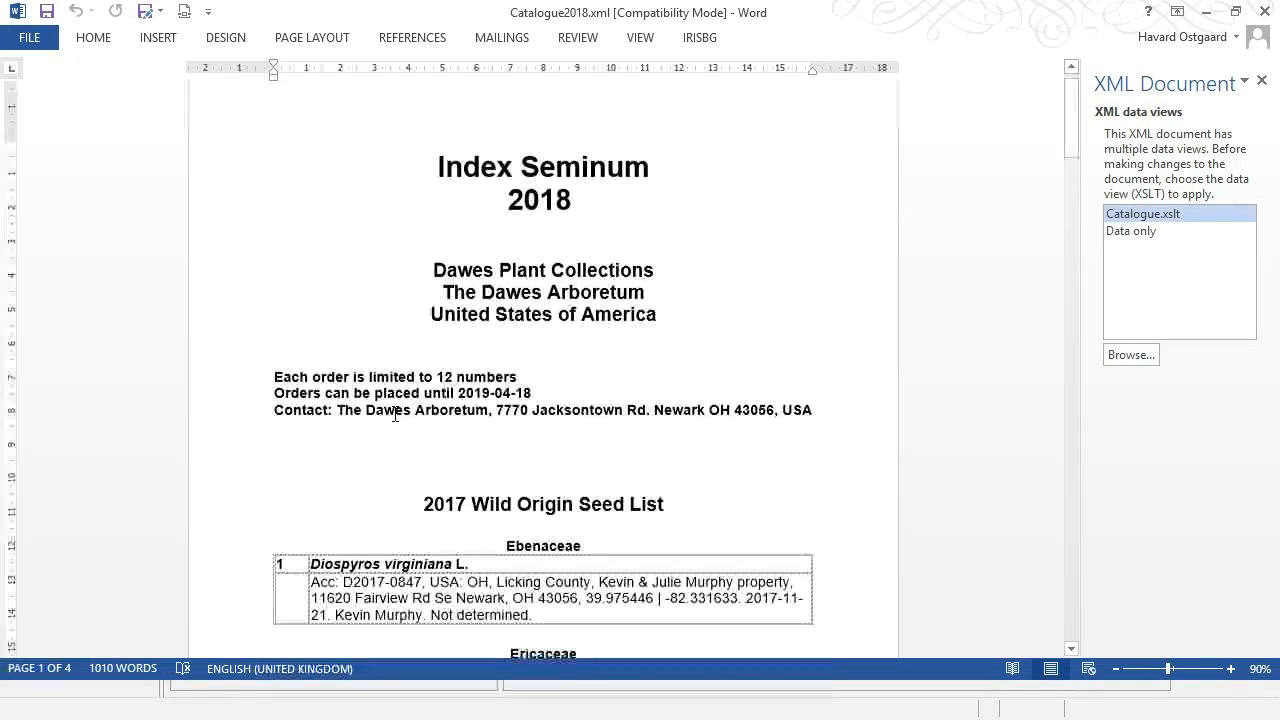
{"action": "scroll", "coordinate": [560, 332], "scroll_direction": "down", "scroll_amount": 2}
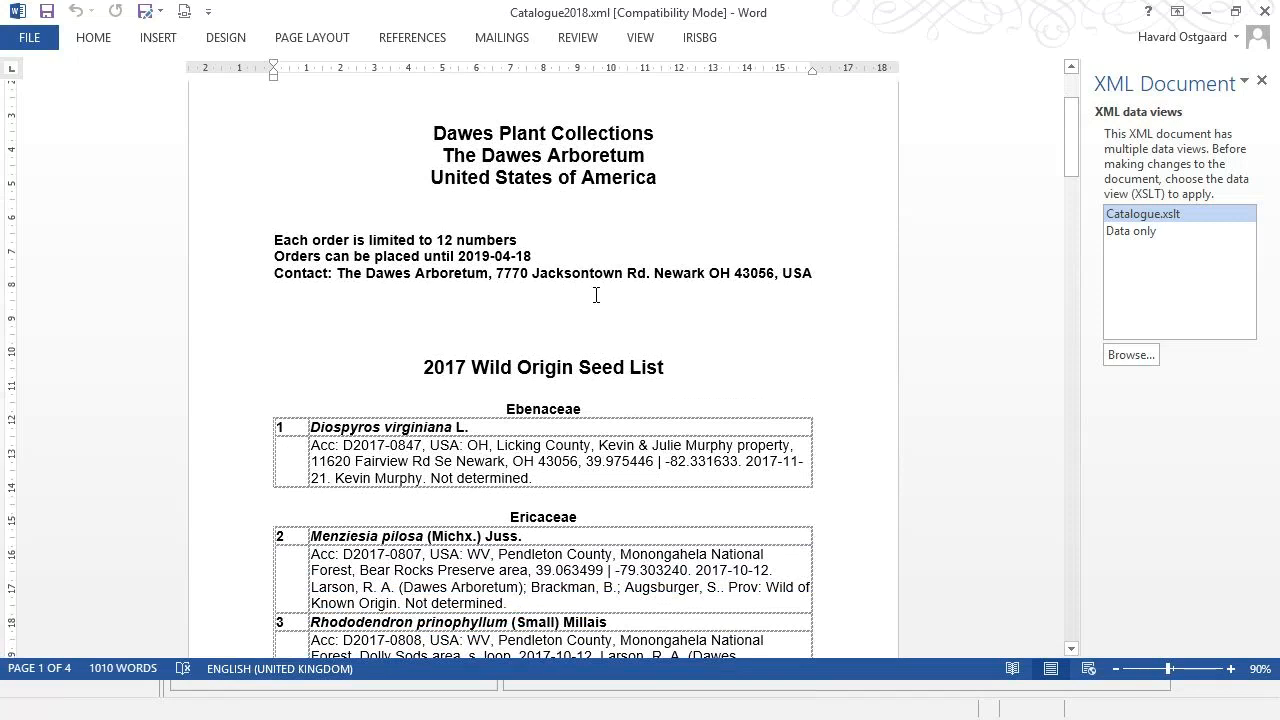
{"action": "scroll", "coordinate": [595, 295], "scroll_direction": "down", "scroll_amount": 8}
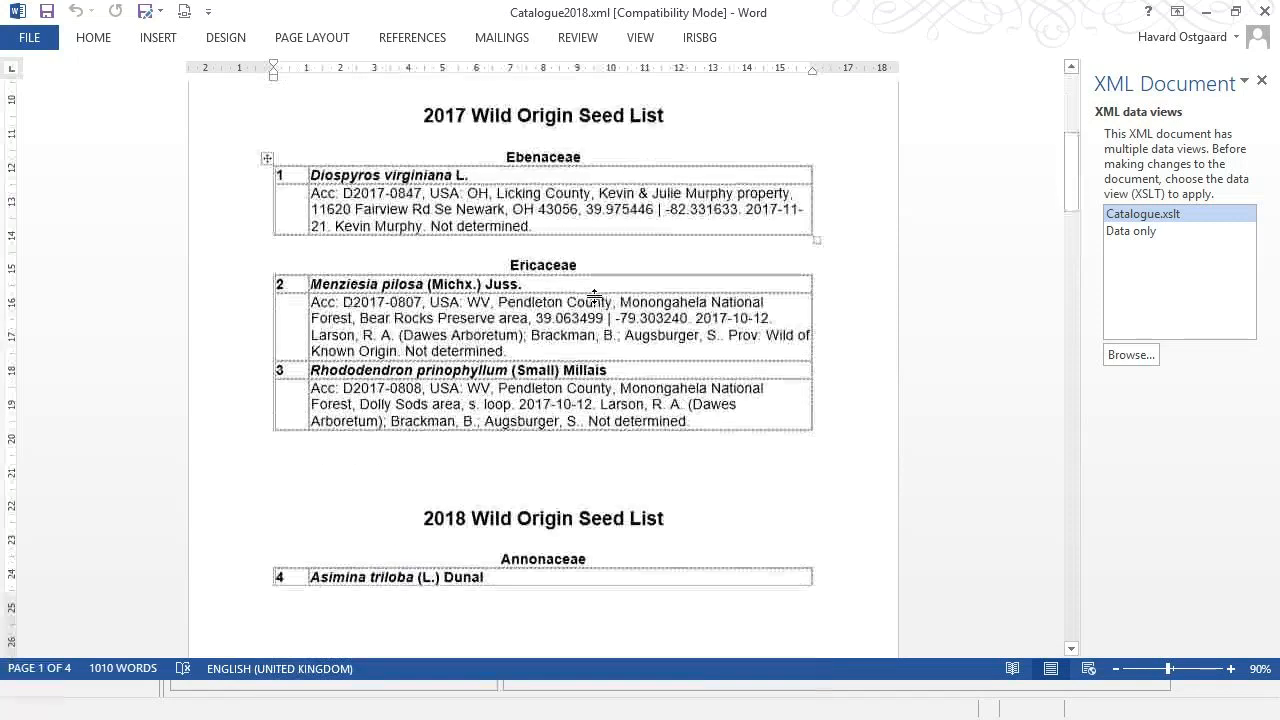
{"action": "scroll", "coordinate": [595, 295], "scroll_direction": "up", "scroll_amount": 2}
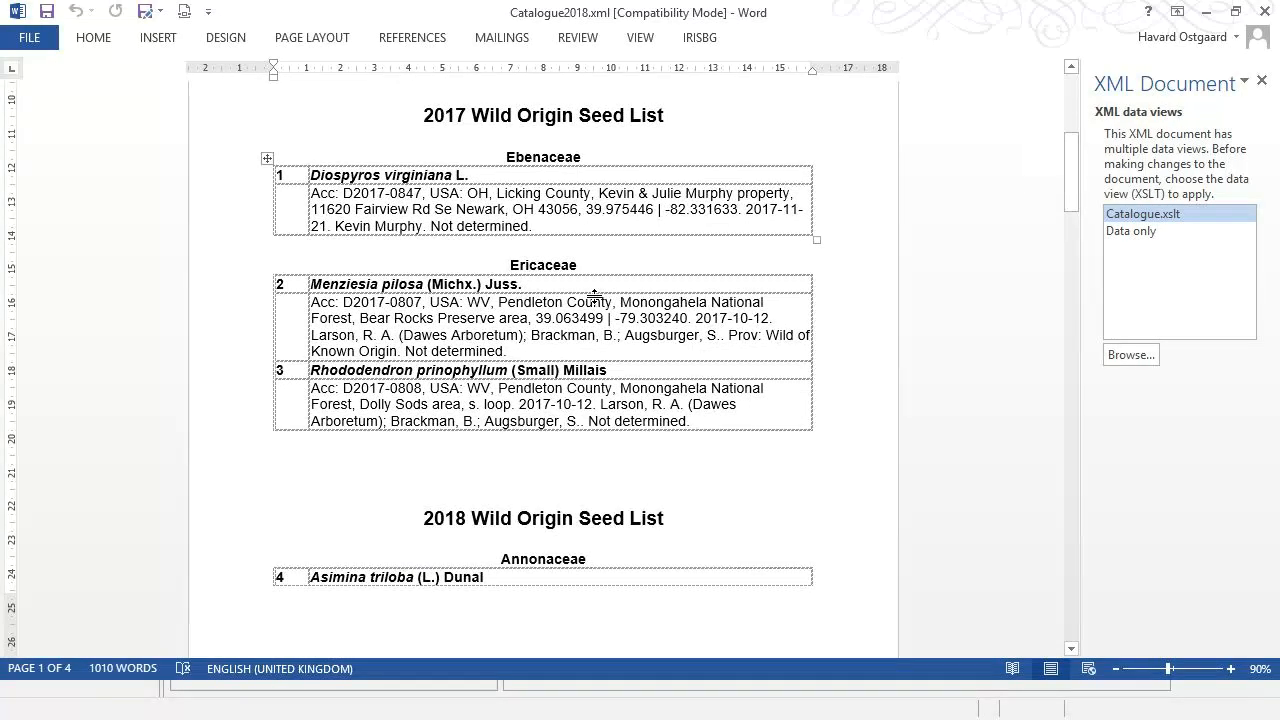
{"action": "scroll", "coordinate": [595, 297], "scroll_direction": "down", "scroll_amount": 14}
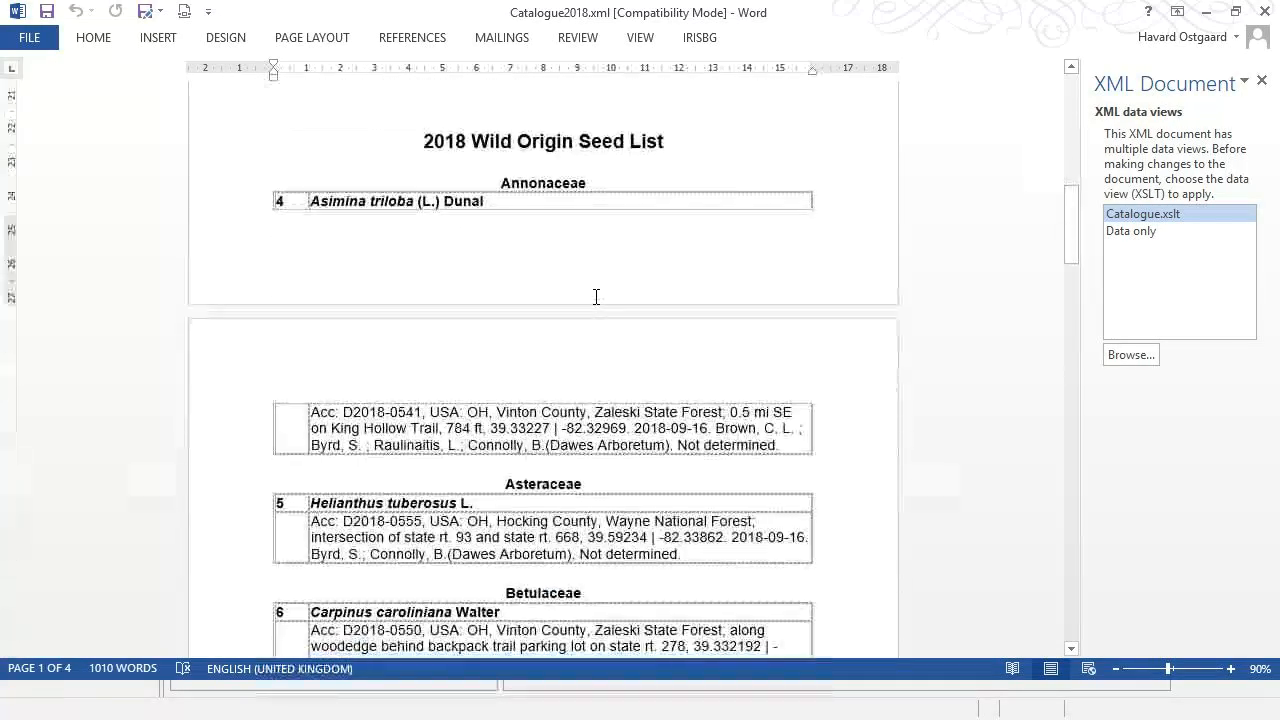
{"action": "scroll", "coordinate": [596, 297], "scroll_direction": "down", "scroll_amount": 15}
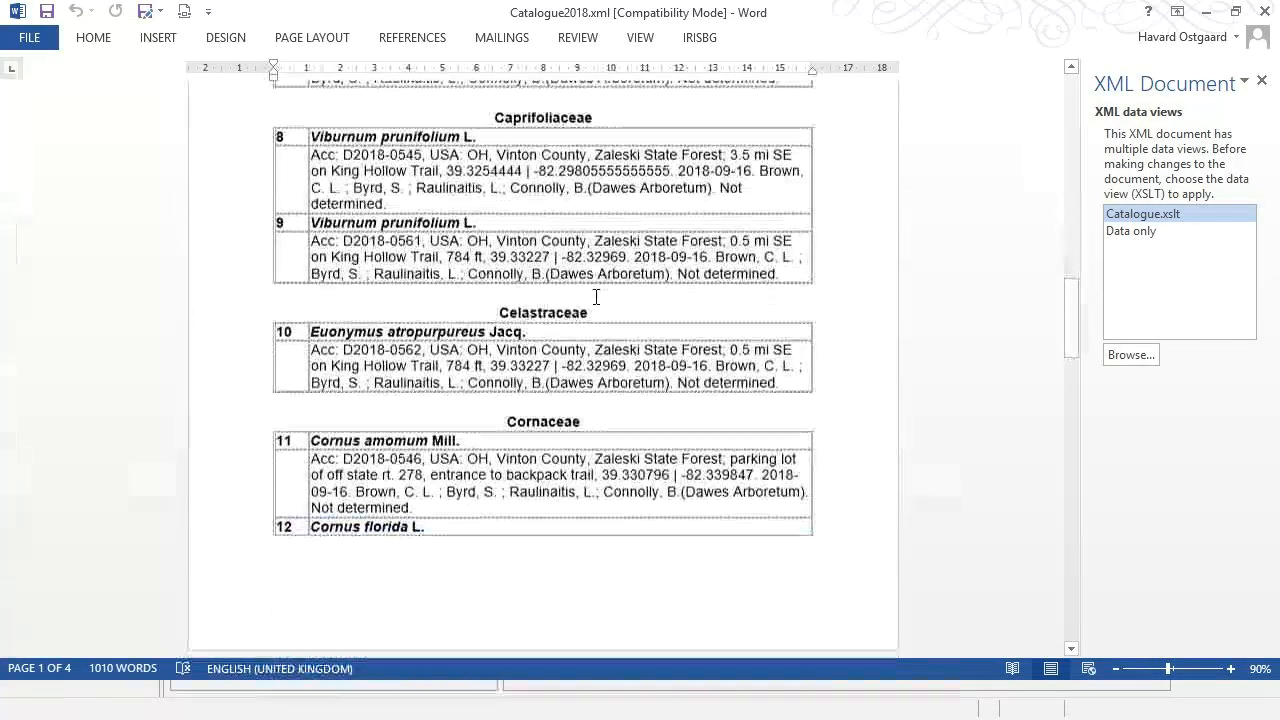
{"action": "scroll", "coordinate": [596, 297], "scroll_direction": "down", "scroll_amount": 18}
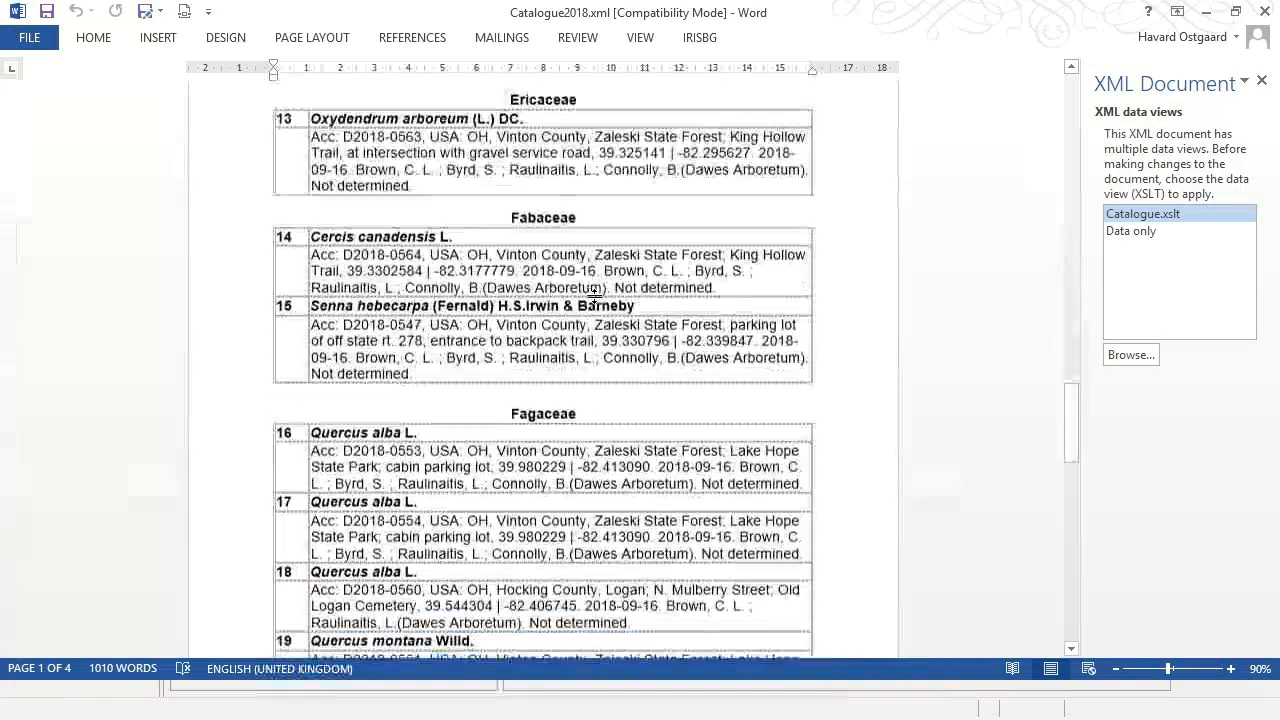
{"action": "scroll", "coordinate": [596, 297], "scroll_direction": "down", "scroll_amount": 9}
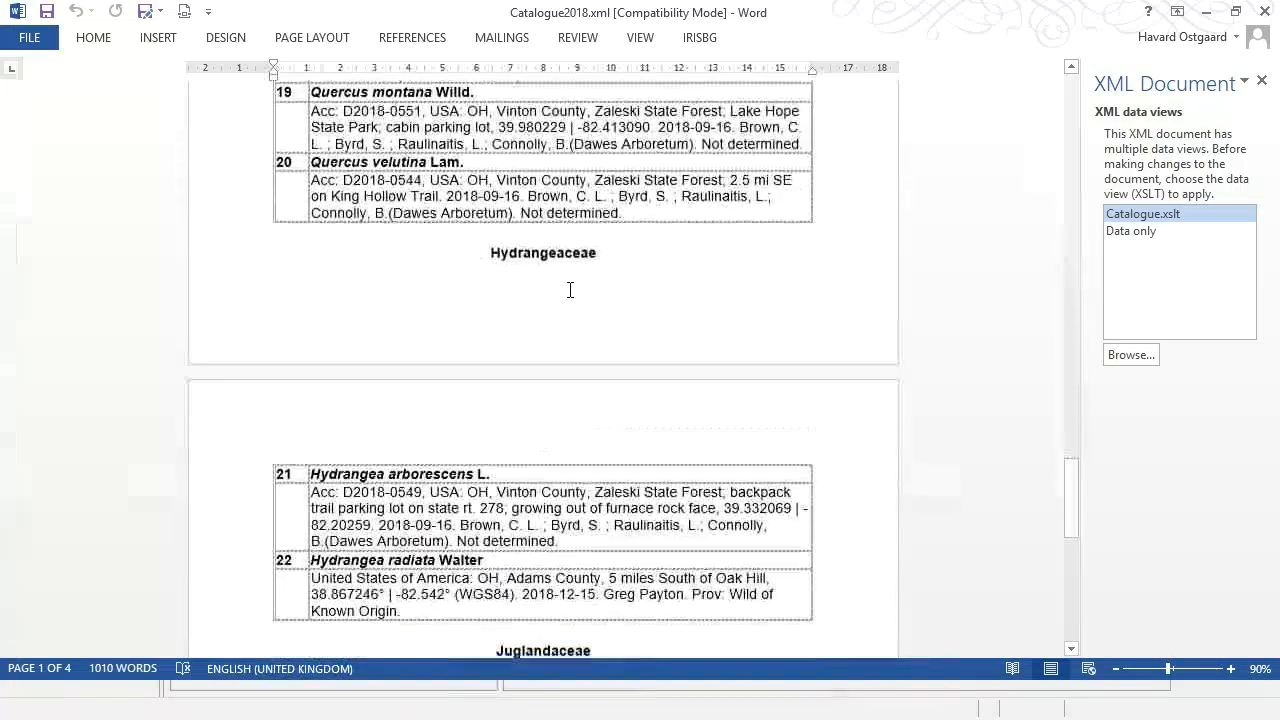
{"action": "scroll", "coordinate": [514, 376], "scroll_direction": "down", "scroll_amount": 4}
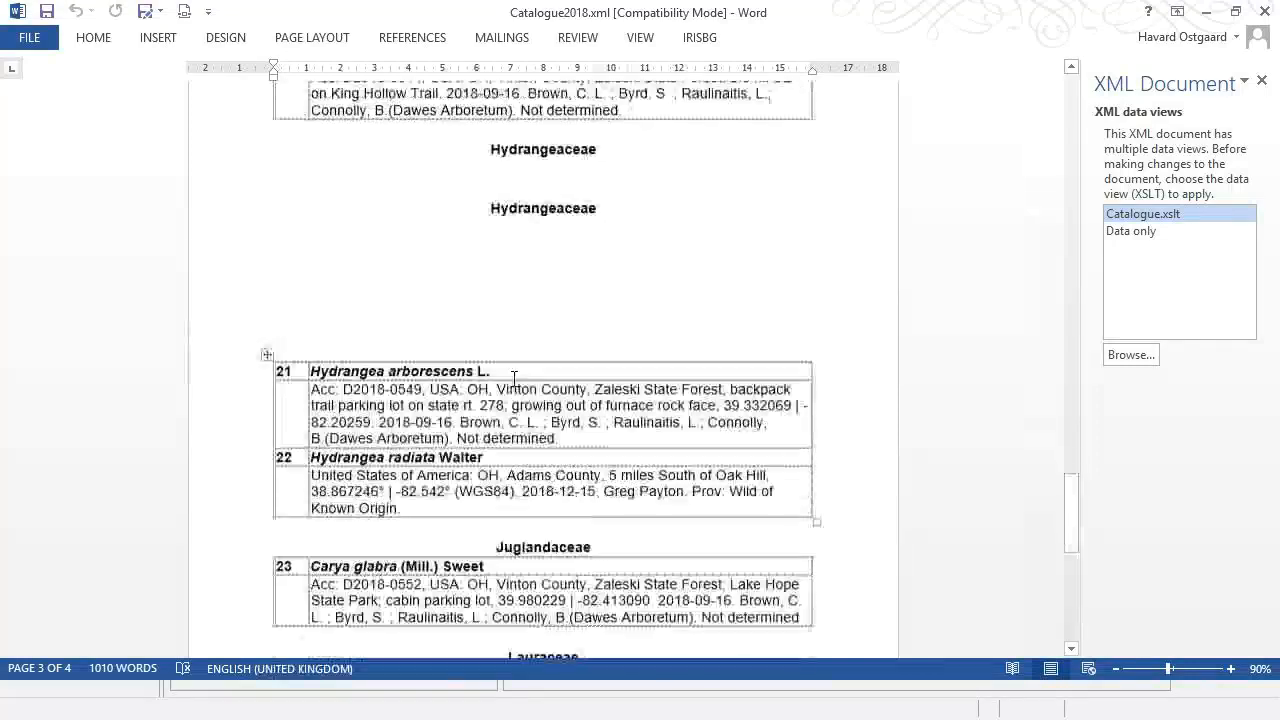
{"action": "scroll", "coordinate": [514, 376], "scroll_direction": "down", "scroll_amount": 10}
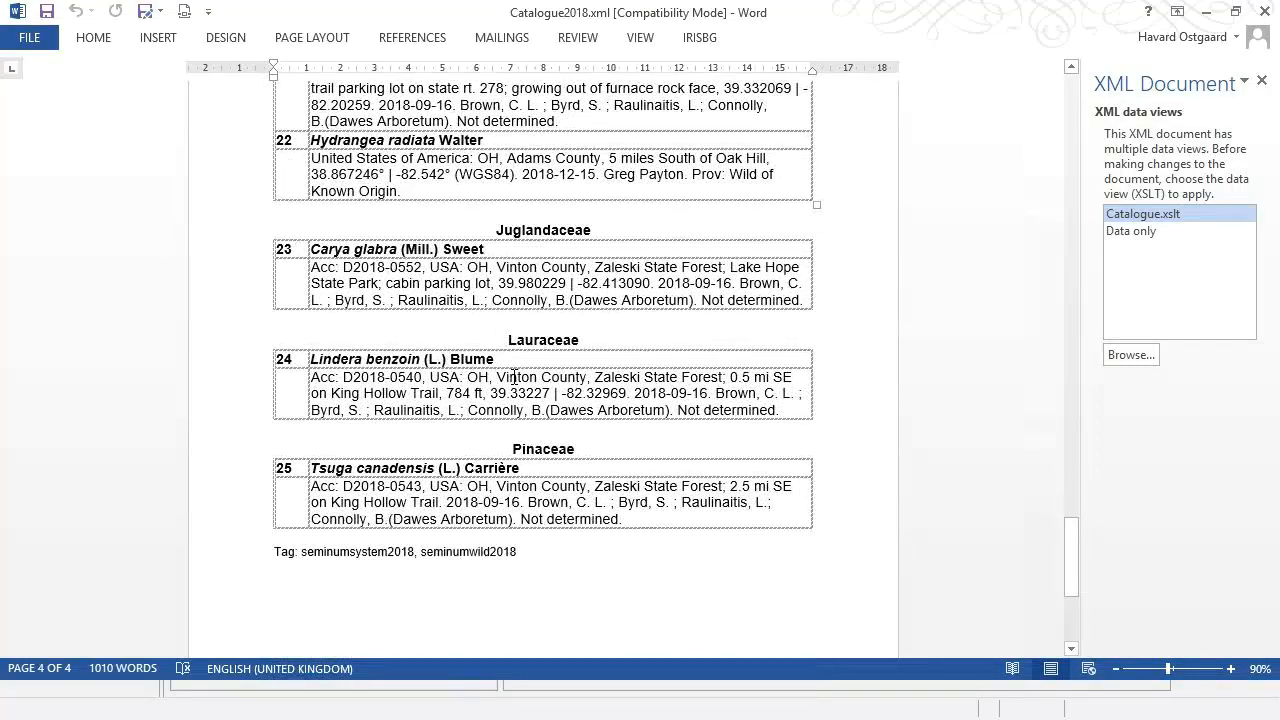
{"action": "scroll", "coordinate": [514, 377], "scroll_direction": "down", "scroll_amount": 1}
{"action": "scroll", "coordinate": [514, 377], "scroll_direction": "down", "scroll_amount": 2}
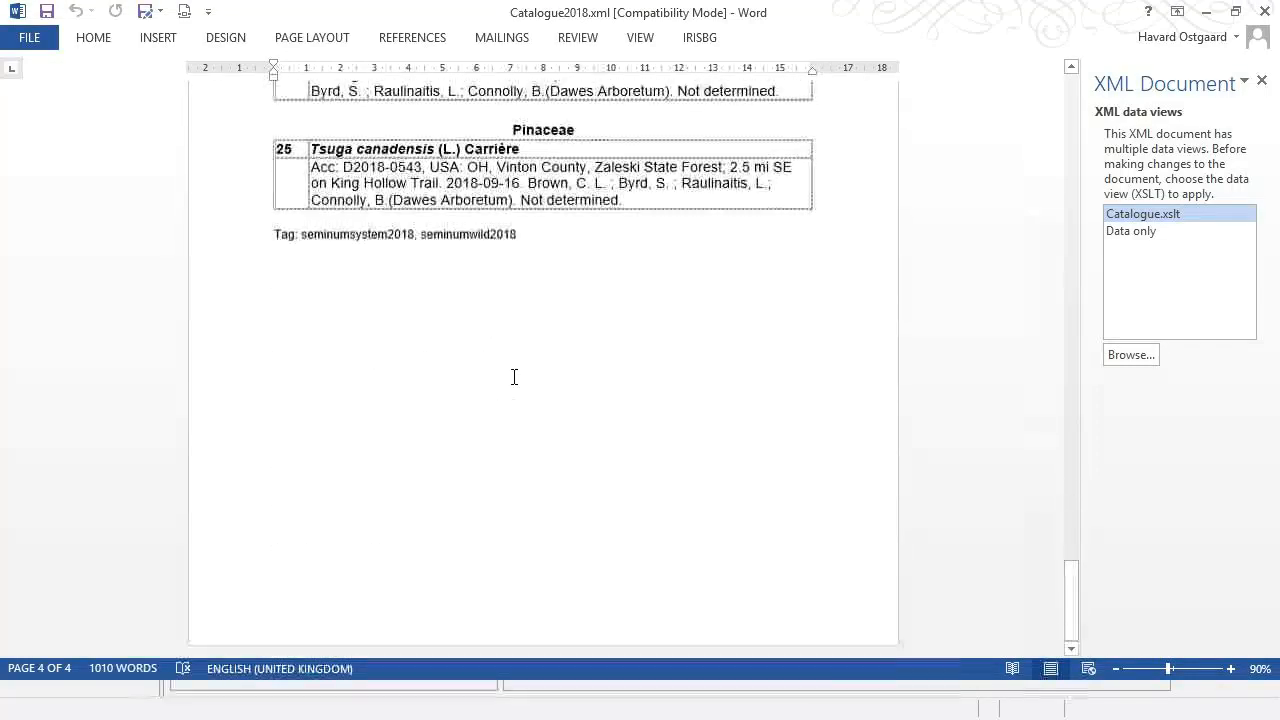
{"action": "left_click", "coordinate": [32, 37]}
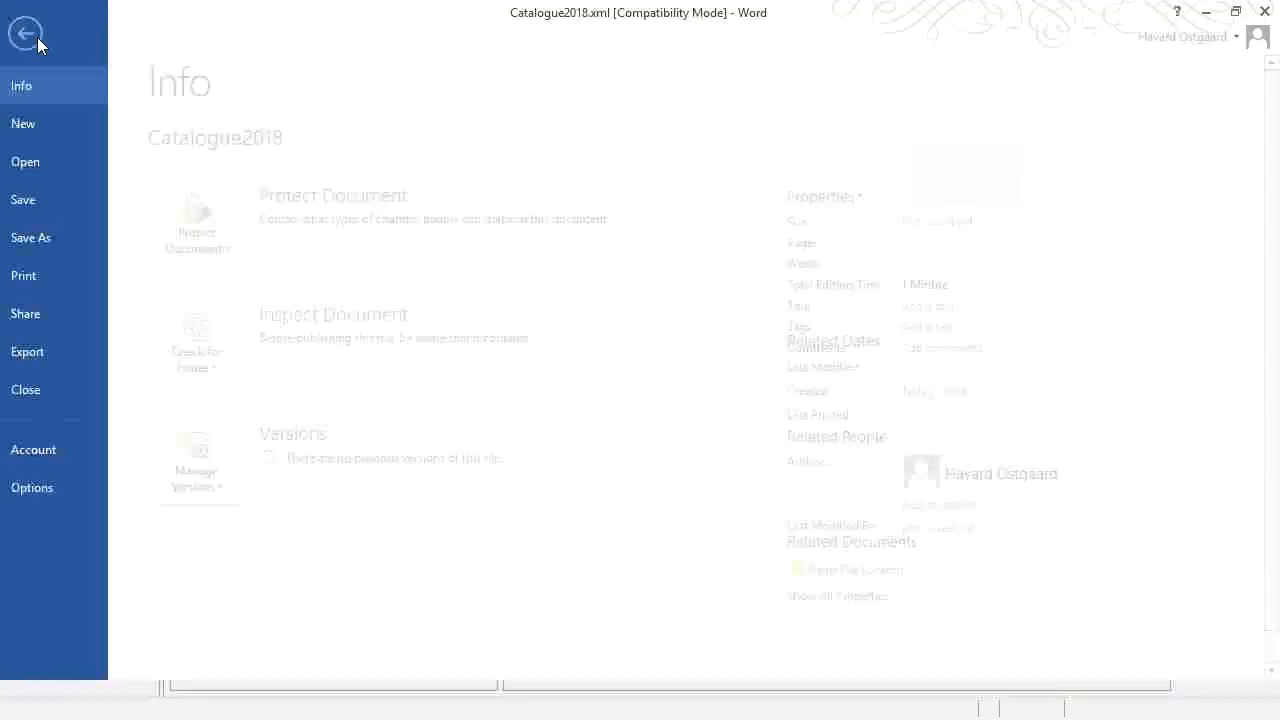
Save the document as Catalogue2018.docx, type Word Document (*.docx), in the IndexSeminum folder.
{"action": "left_click", "coordinate": [67, 247]}
{"action": "left_click", "coordinate": [646, 215]}
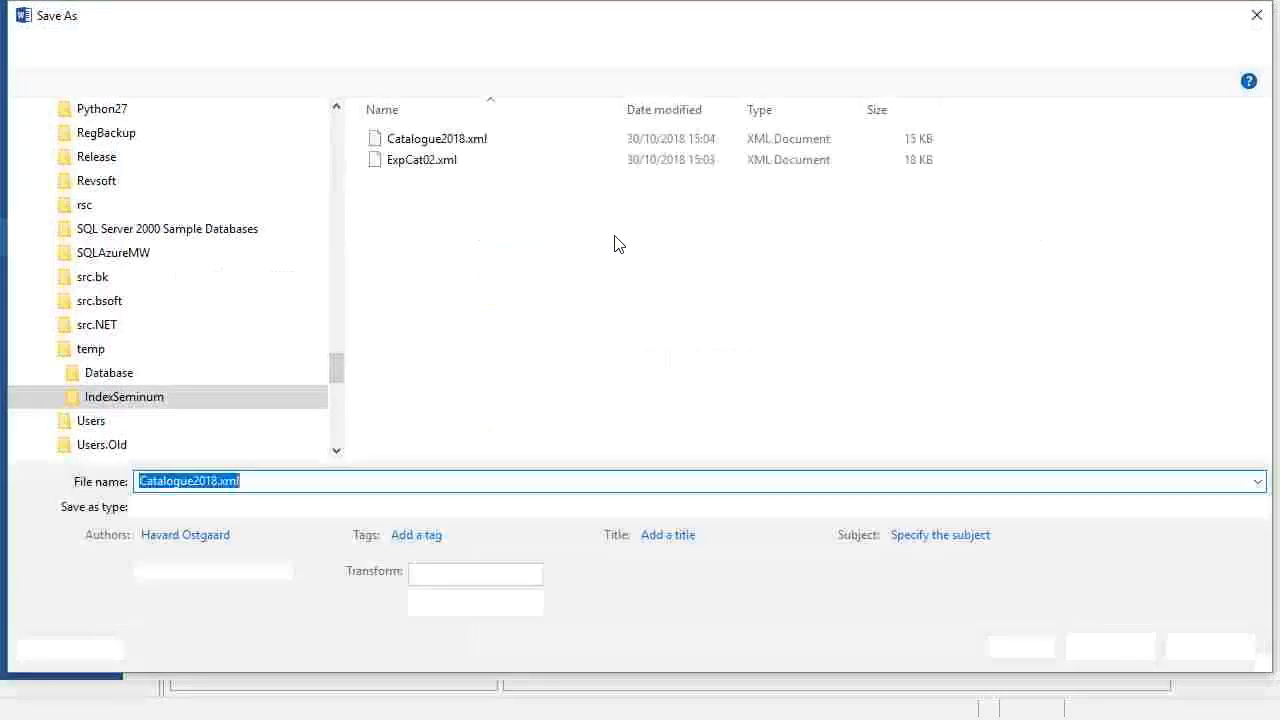
{"action": "left_click", "coordinate": [476, 511]}
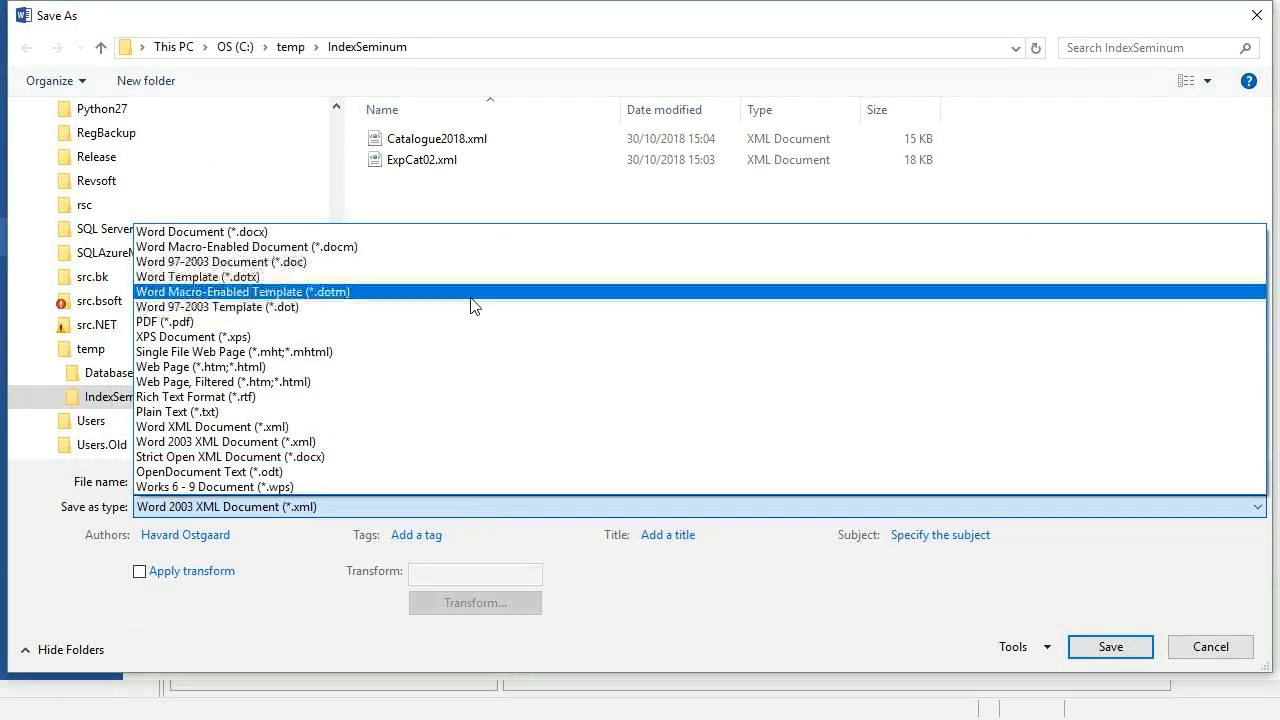
{"action": "left_click", "coordinate": [480, 236]}
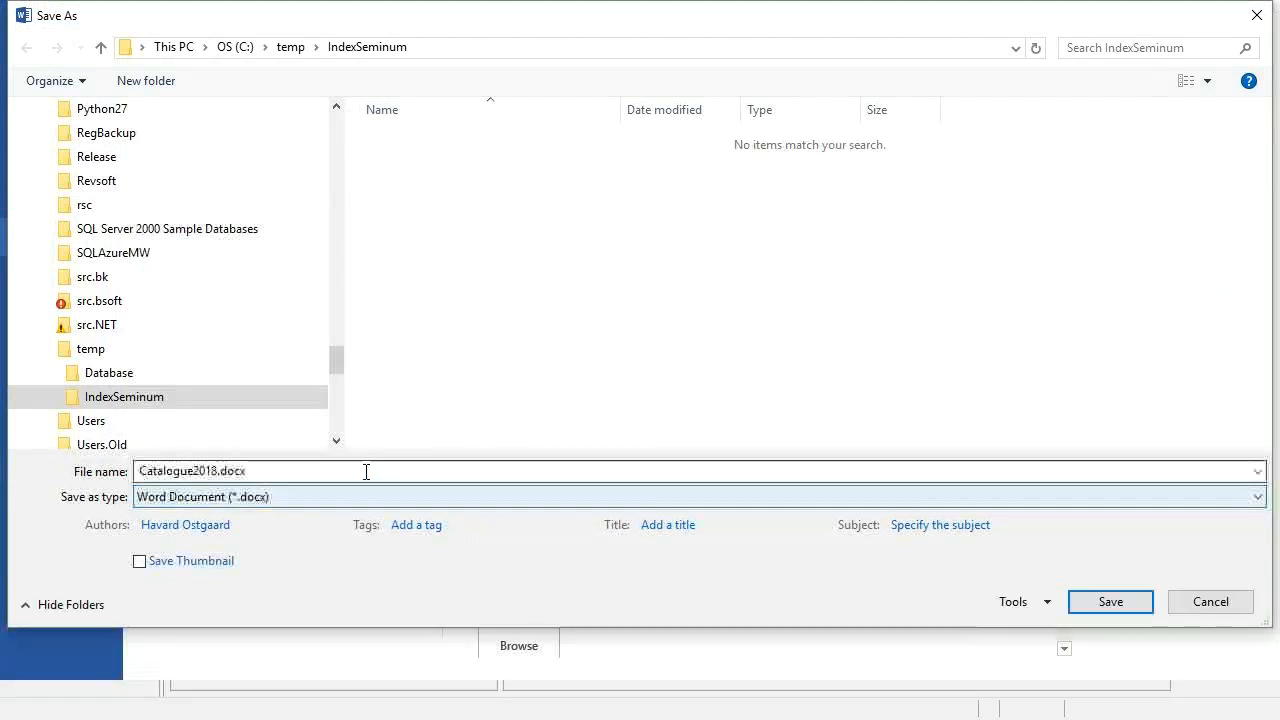
{"action": "left_click", "coordinate": [1139, 607]}
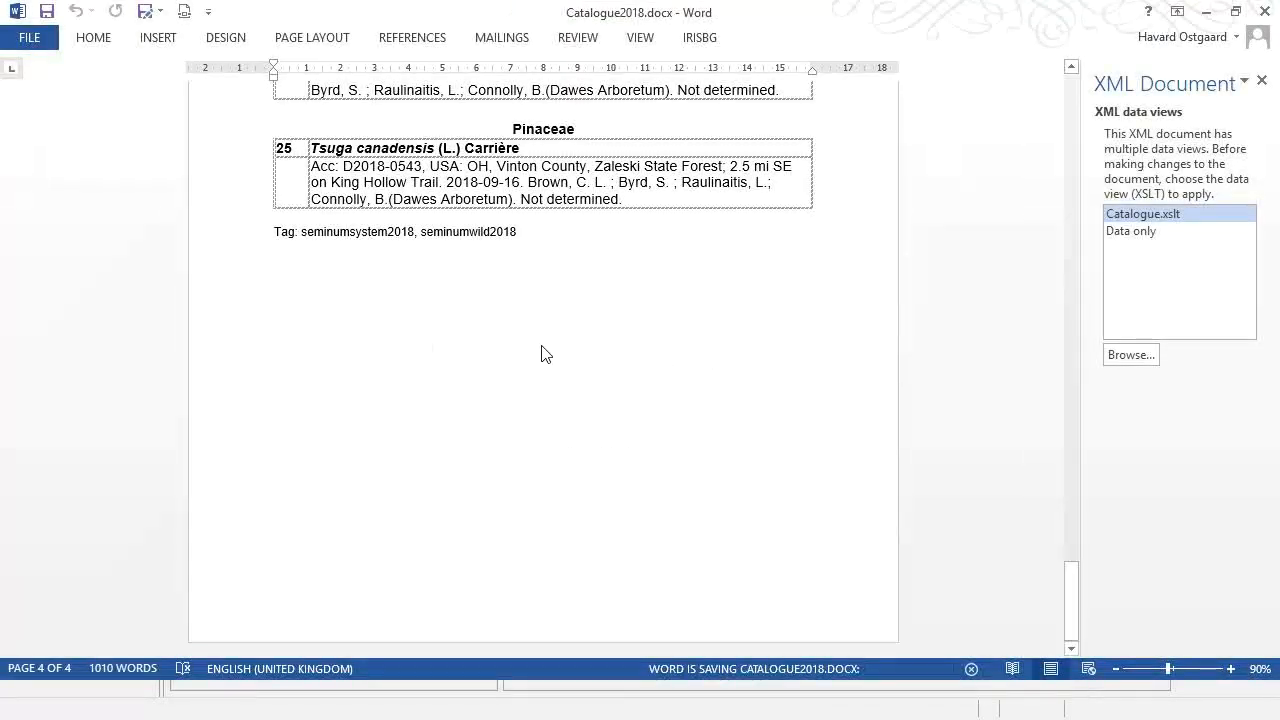
Return to the Index Seminum 2018 title page of Catalogue2018.docx, then switch back to IrisBG.
{"action": "key", "text": "ctrl+Home"}
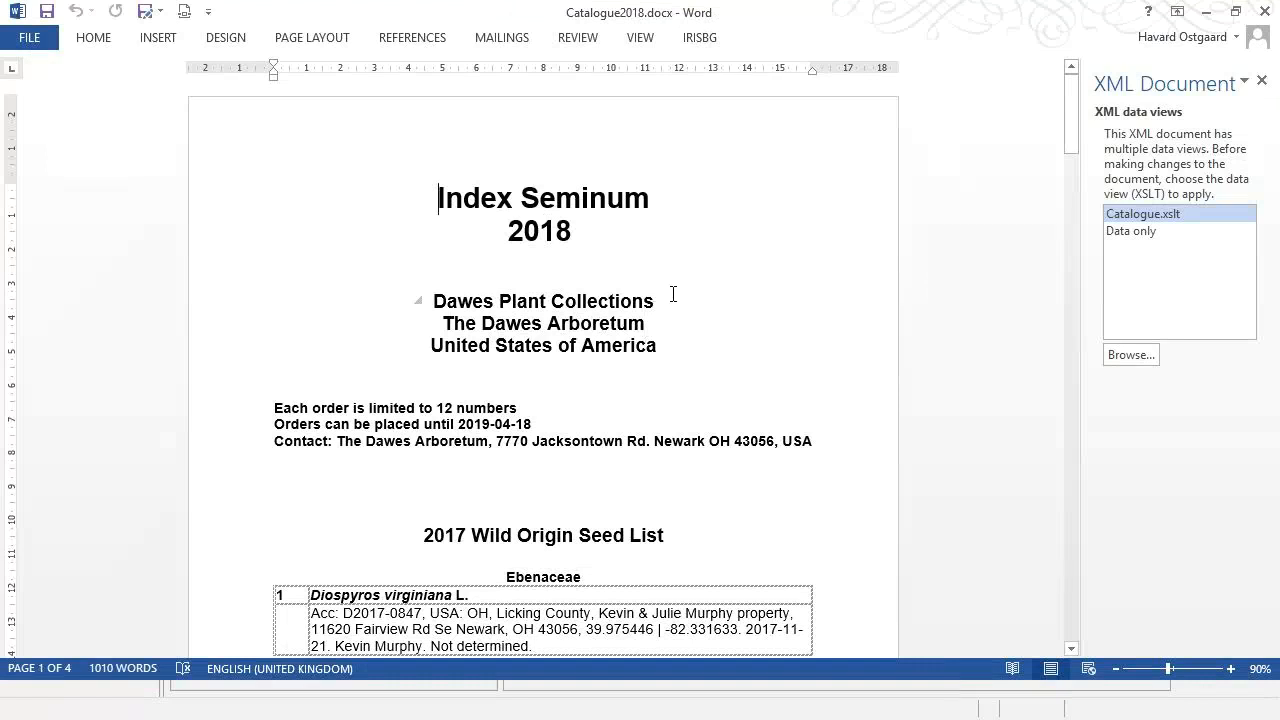
{"action": "scroll", "coordinate": [613, 369], "scroll_direction": "down", "scroll_amount": 4}
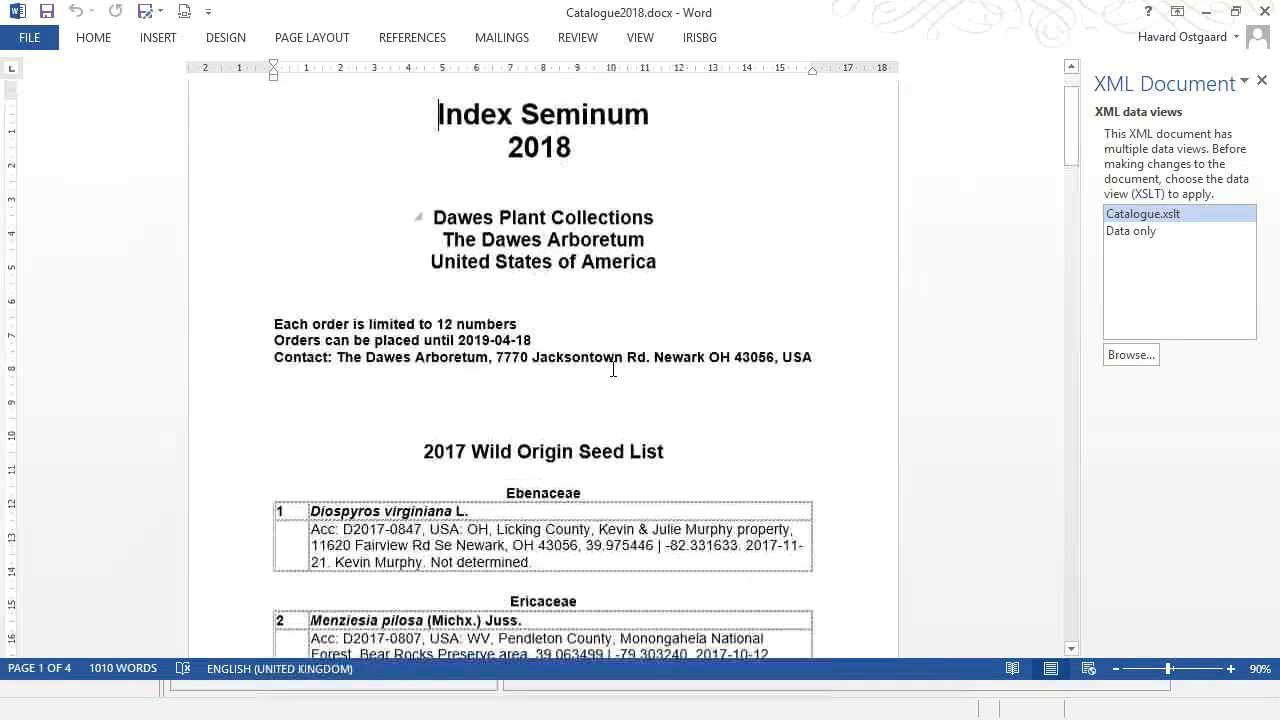
{"action": "scroll", "coordinate": [613, 369], "scroll_direction": "up", "scroll_amount": 3}
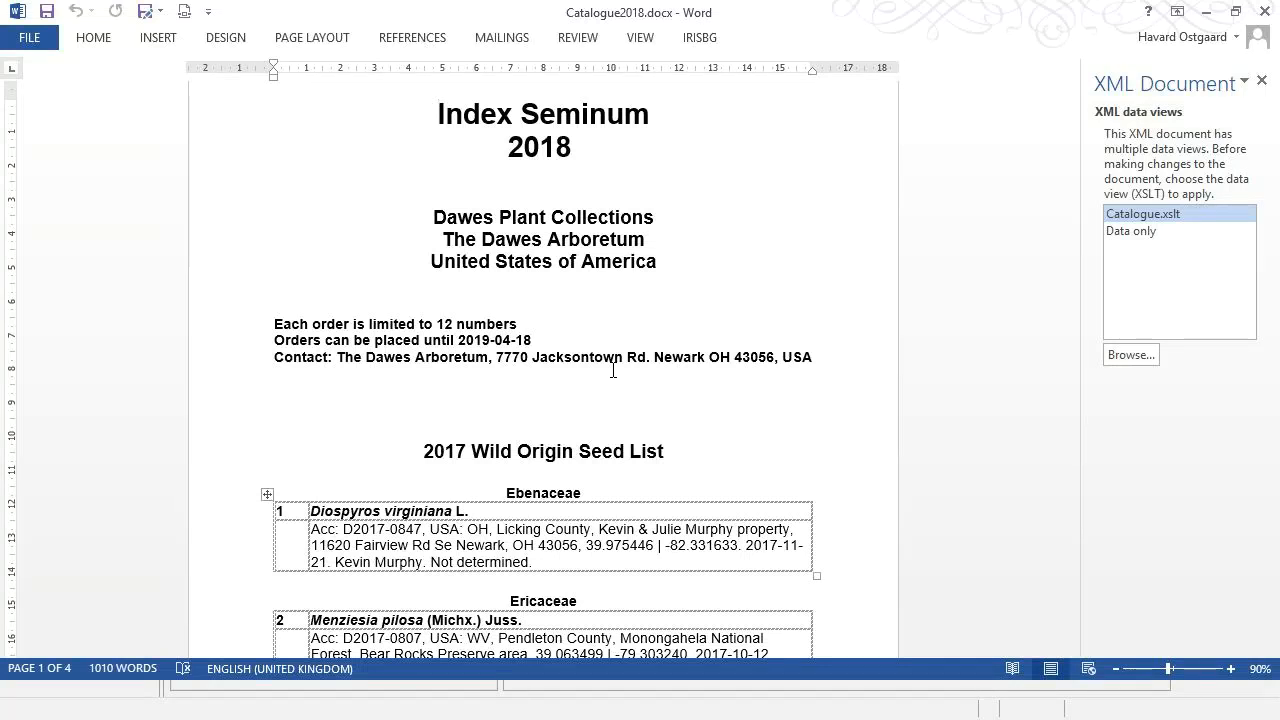
{"action": "key", "text": "alt+Tab"}
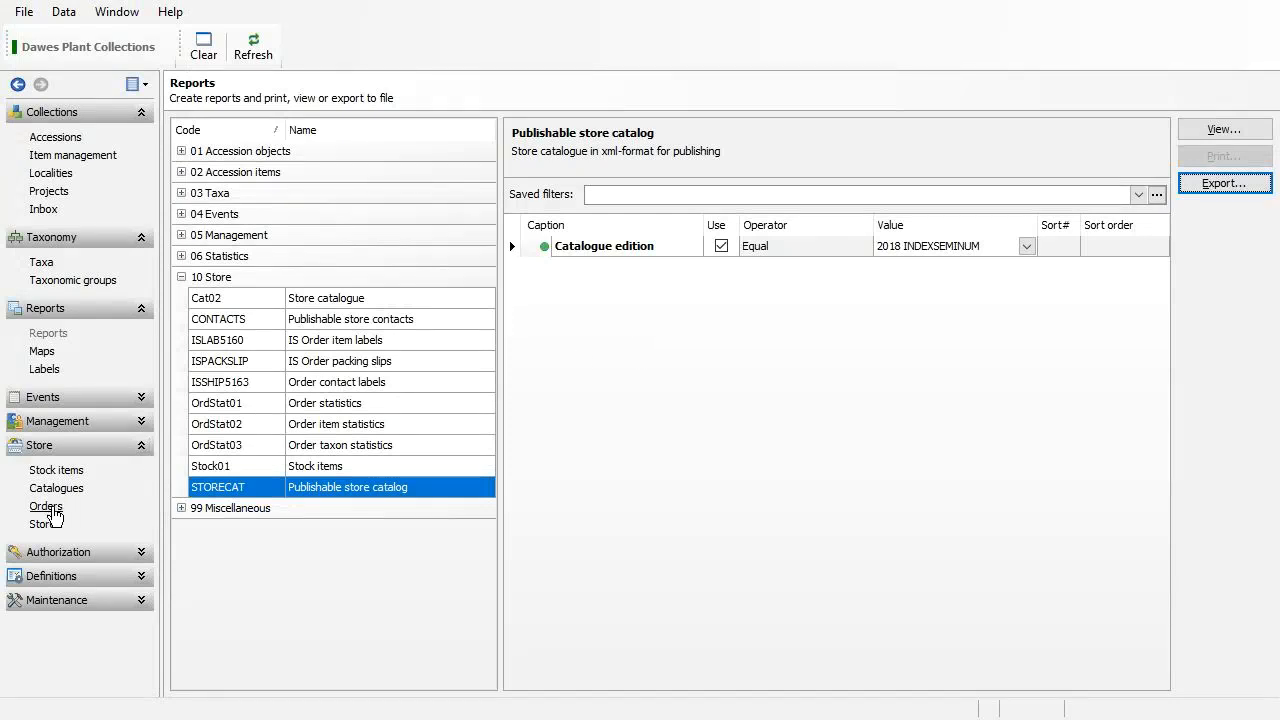
Open the Orders form with 2018 INDEXSEMINUM as catalogue edition, ready to enter the contact.
{"action": "left_click", "coordinate": [46, 507]}
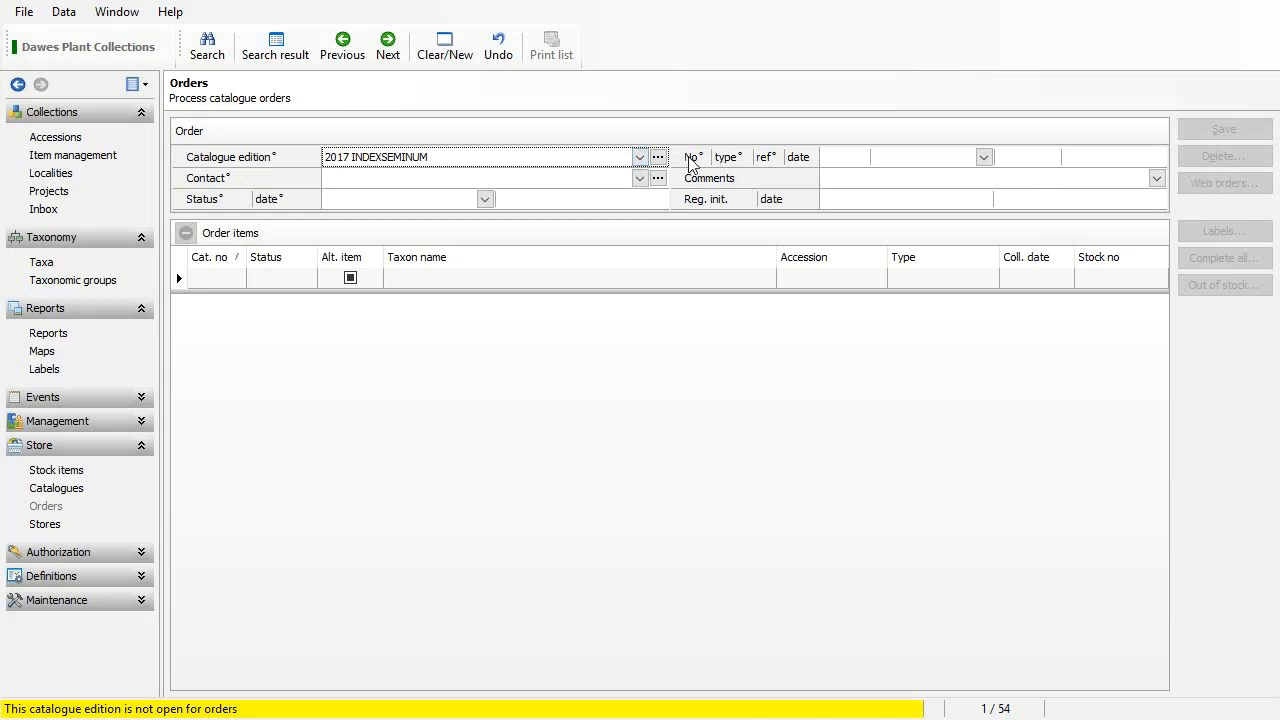
{"action": "left_click", "coordinate": [639, 157]}
{"action": "left_click", "coordinate": [594, 198]}
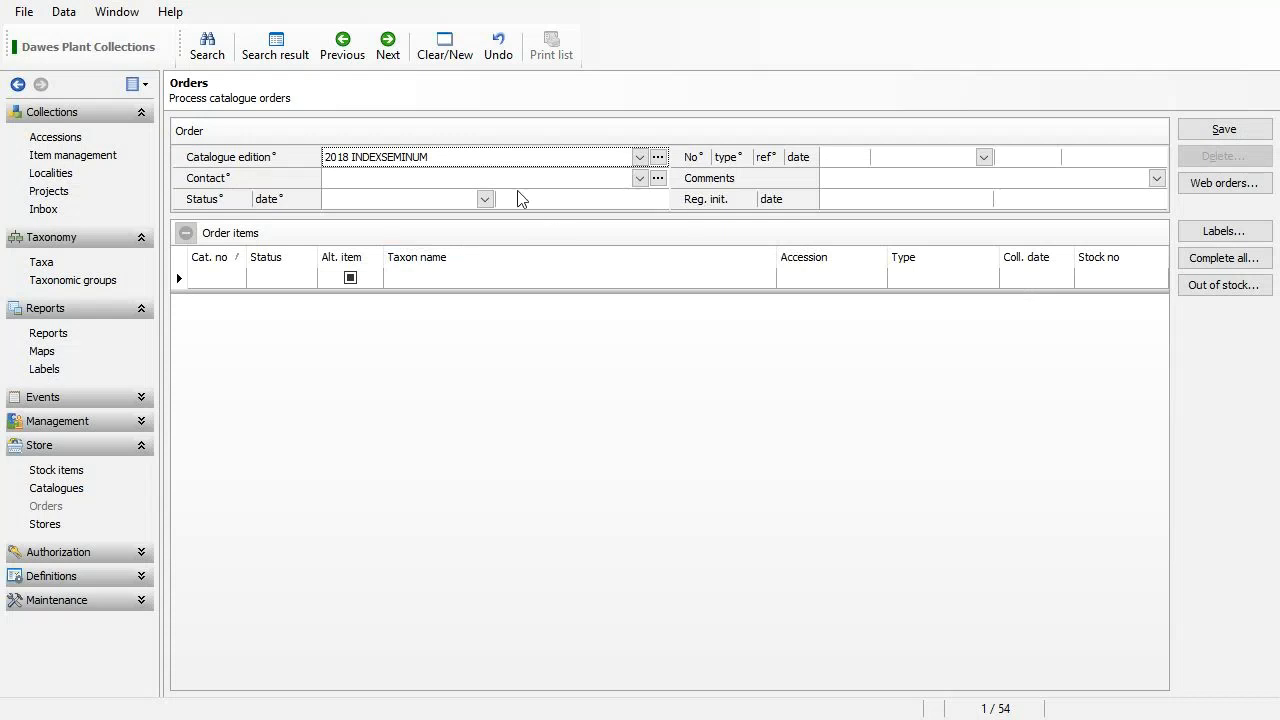
{"action": "left_click", "coordinate": [450, 181]}
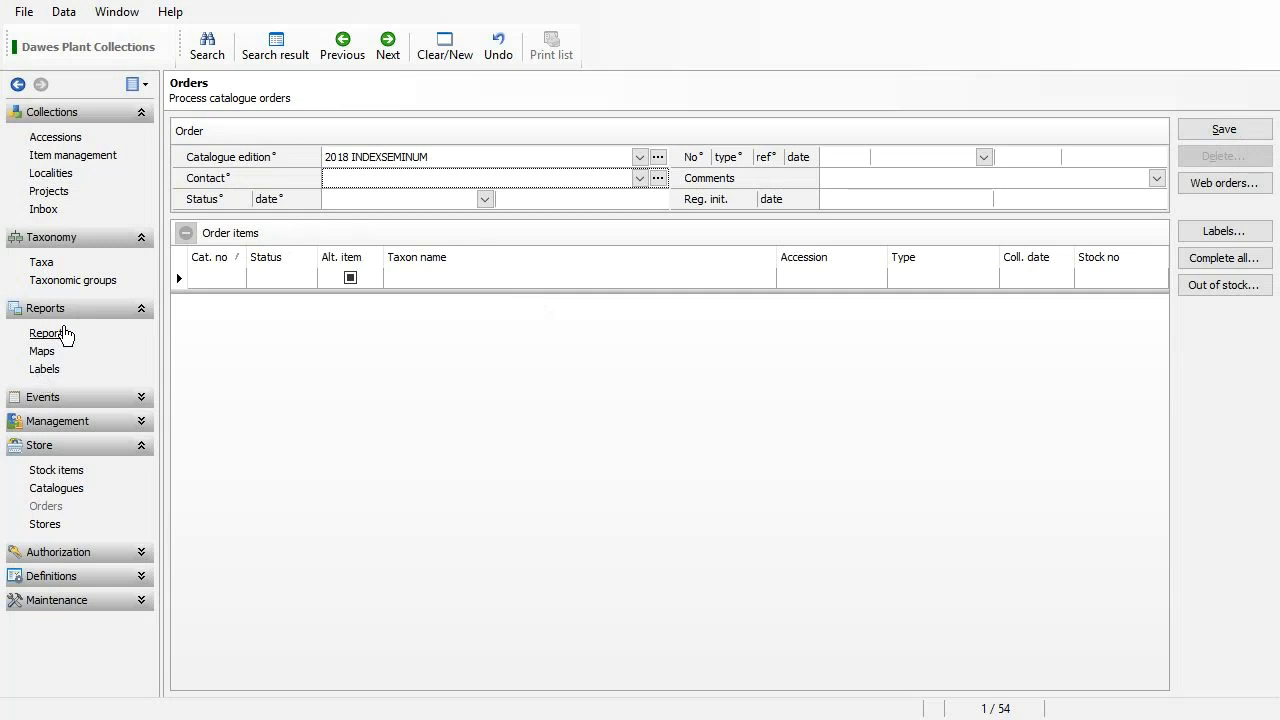
Revisit the Reports list, then show the Index Seminum store configuration under Stores.
{"action": "left_click", "coordinate": [46, 333]}
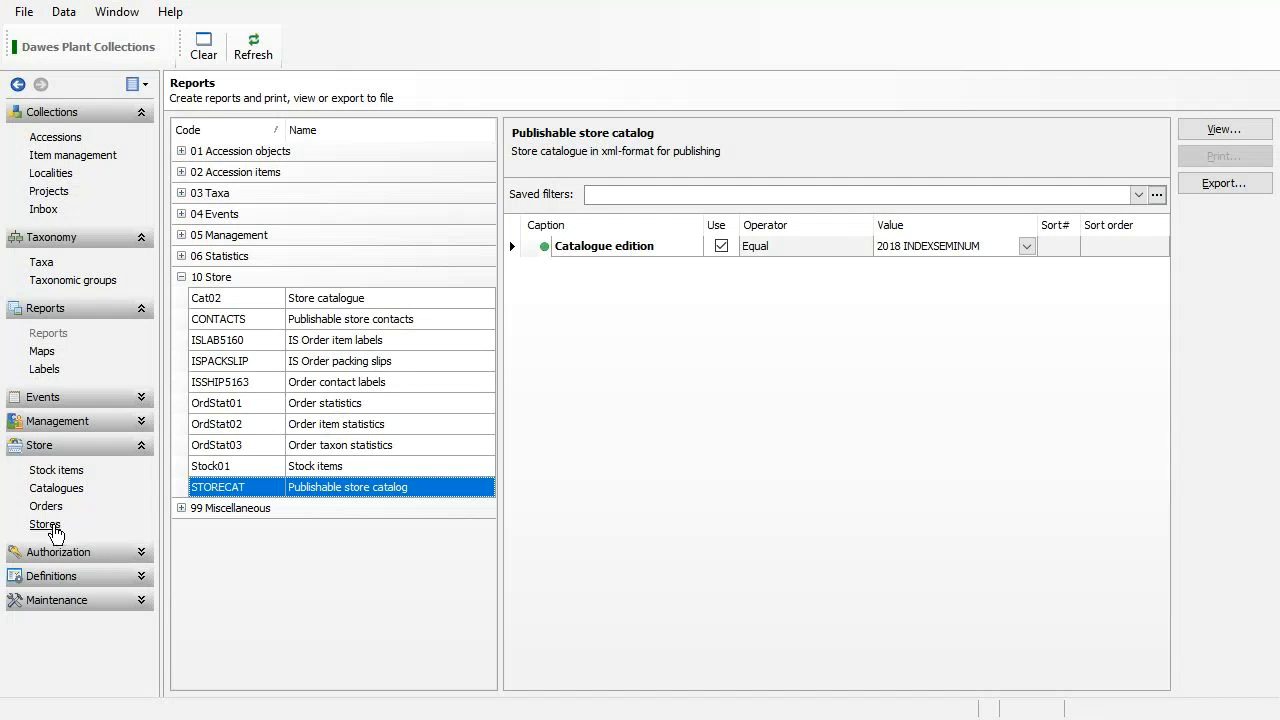
{"action": "left_click", "coordinate": [45, 525]}
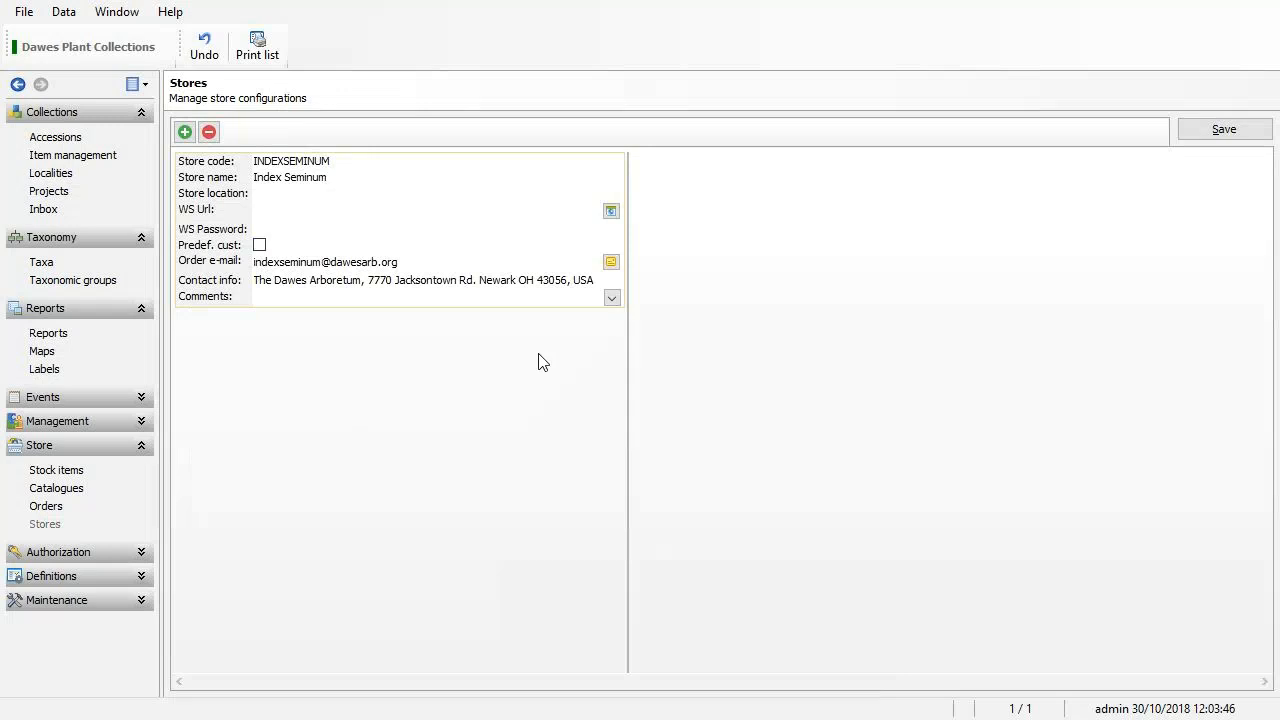
Show the Catalogue editions list from the Catalogues view, where the 2018 edition is Open with 12 items.
{"action": "left_click", "coordinate": [78, 490]}
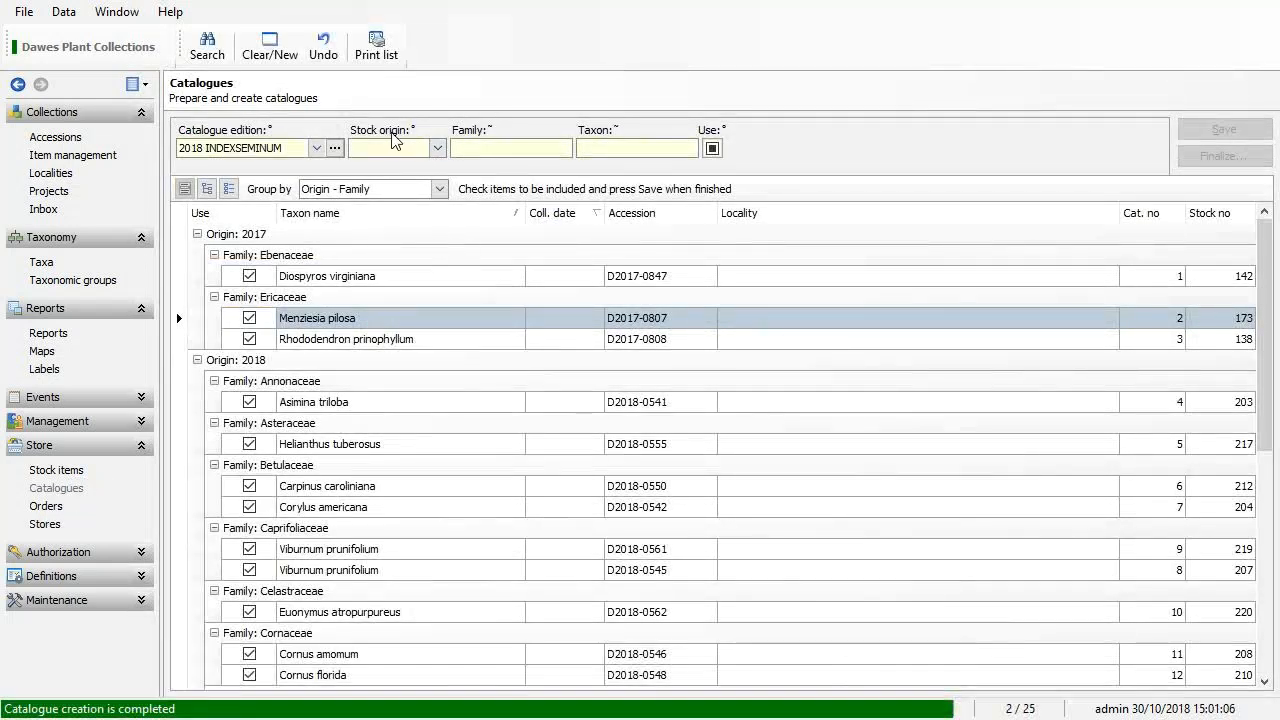
{"action": "left_click", "coordinate": [337, 149]}
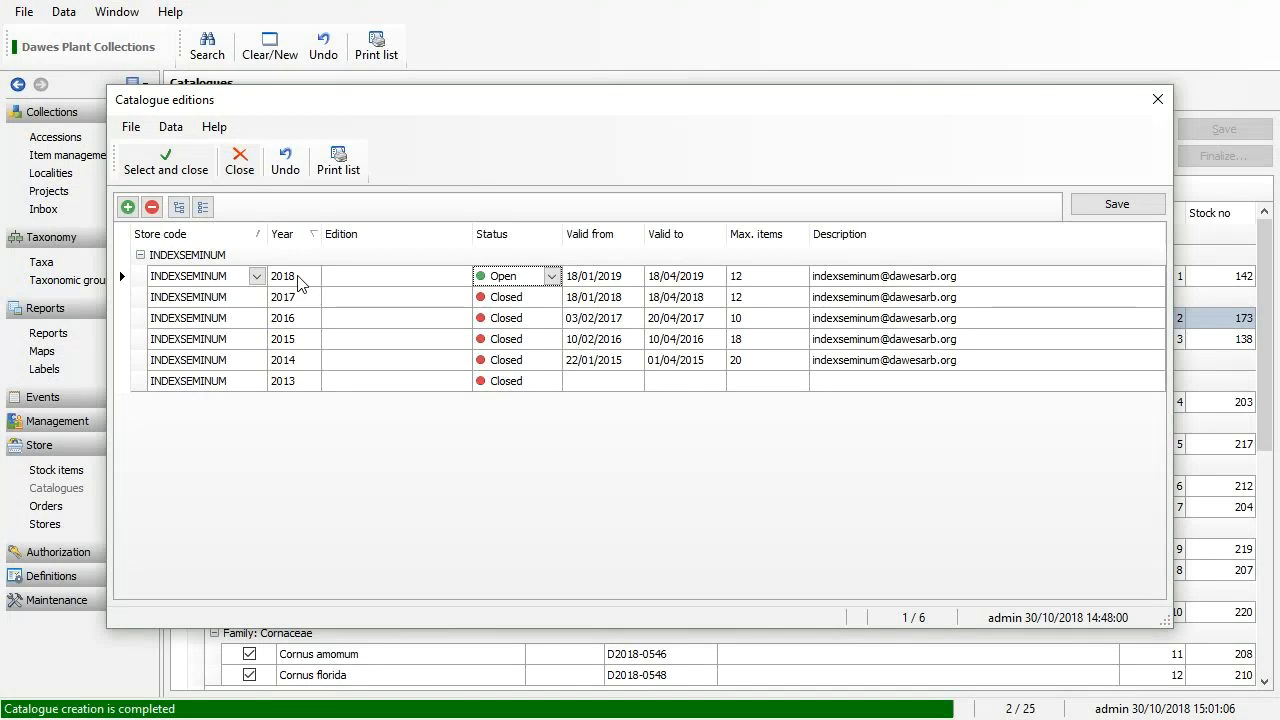
Select the 2018 INDEXSEMINUM edition, review Stock items, then return to its catalogue contents.
{"action": "double_click", "coordinate": [318, 284]}
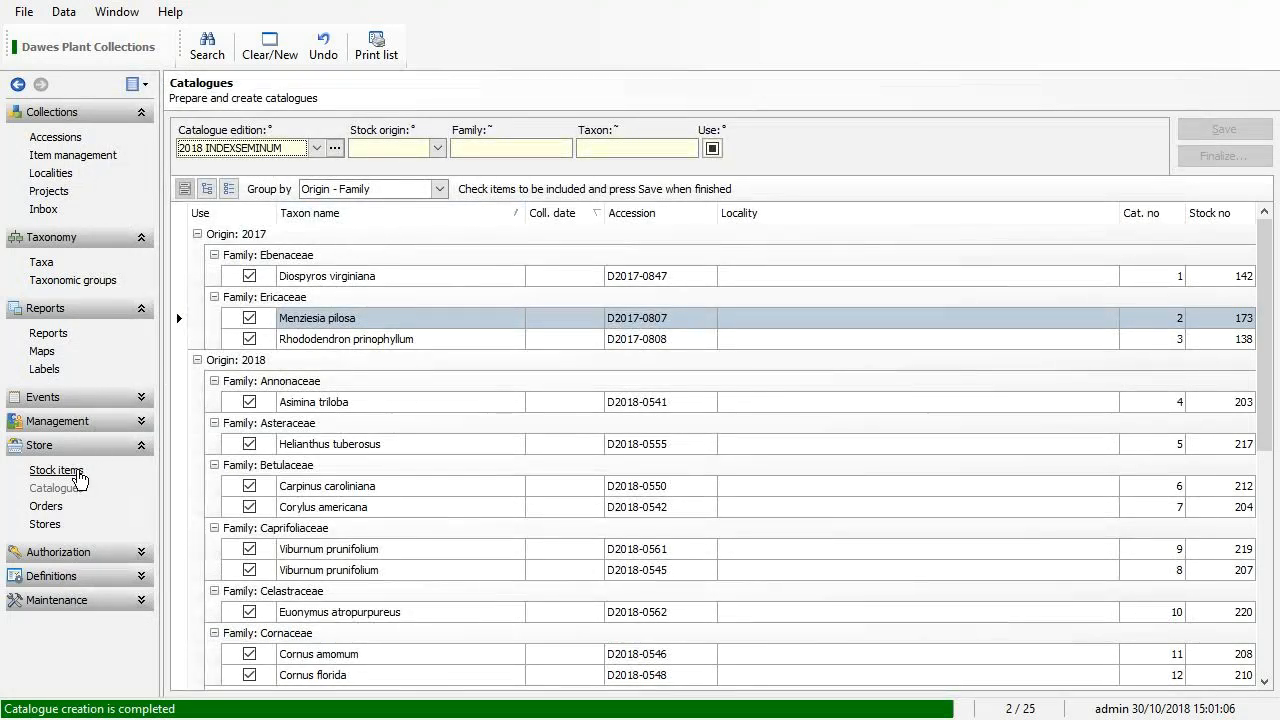
{"action": "left_click", "coordinate": [78, 471]}
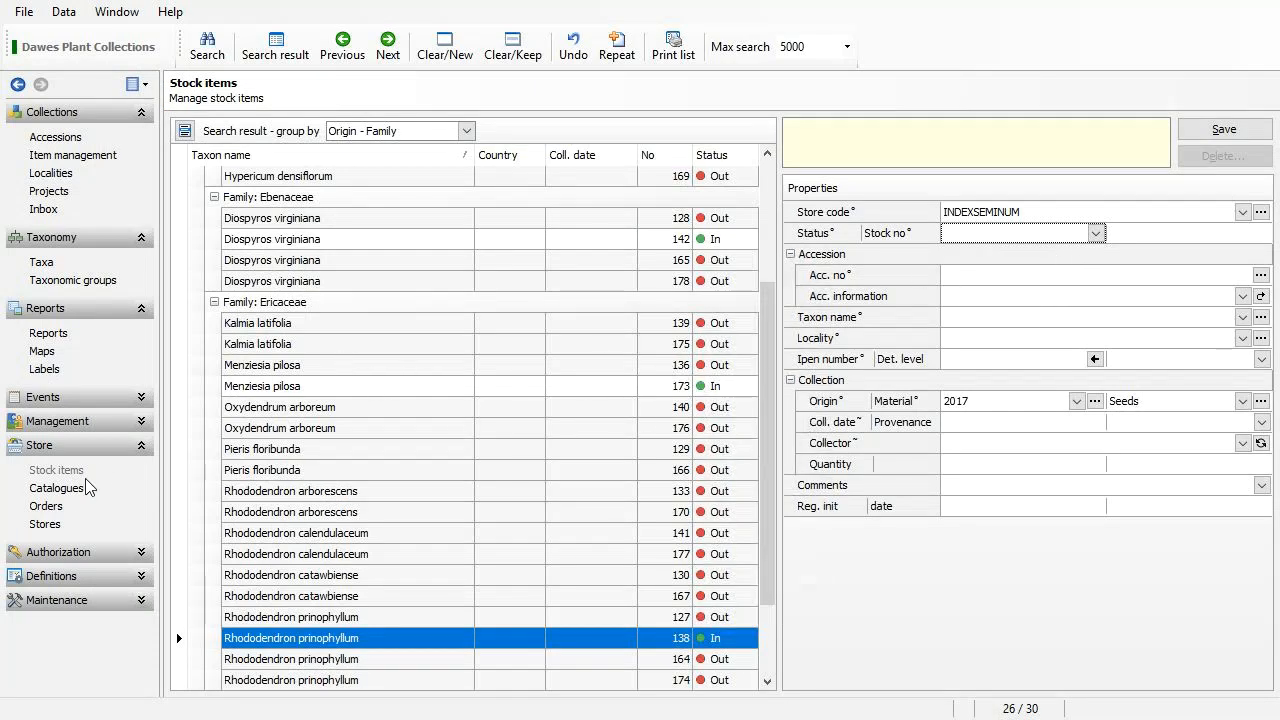
{"action": "left_click", "coordinate": [60, 489]}
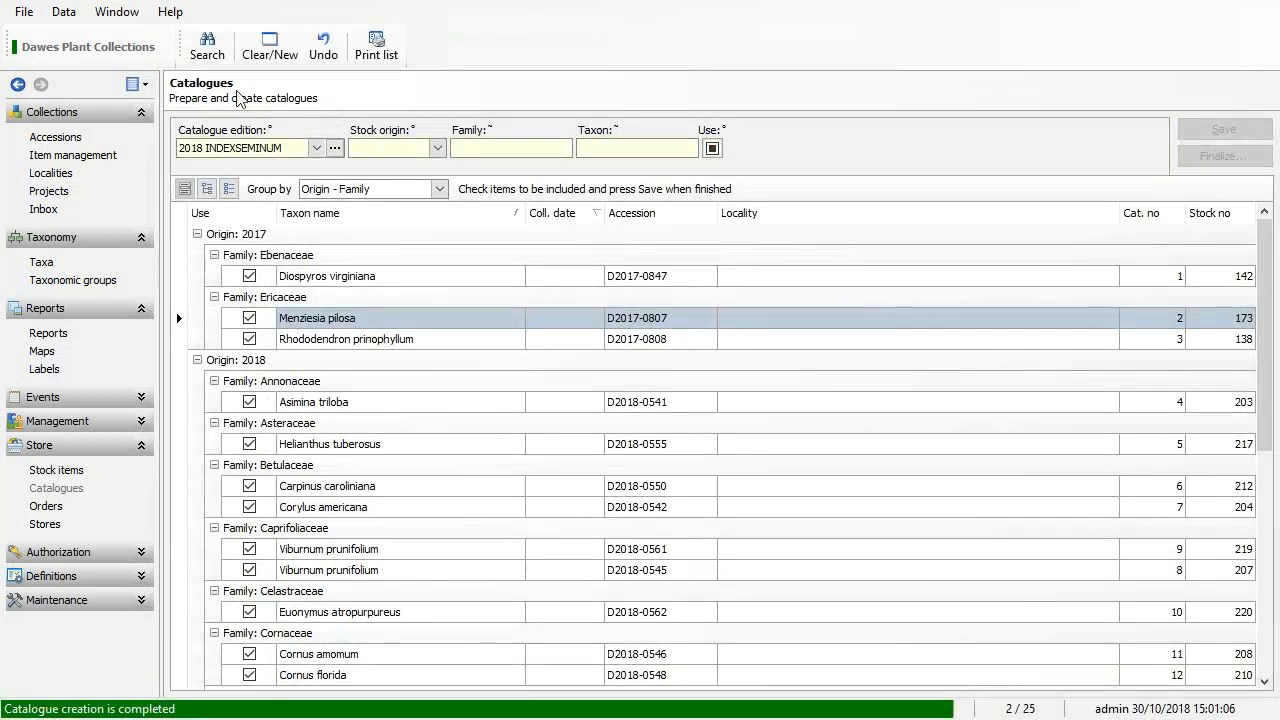